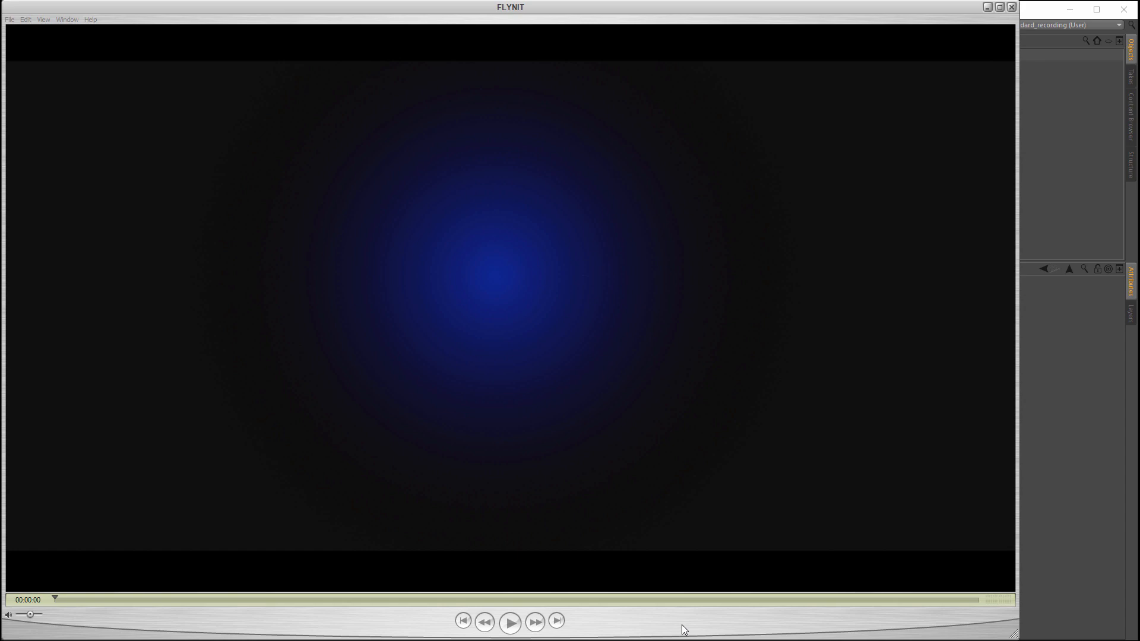
# Step: Play the FLYNIT reference video, and scrub back to the honeycomb forming around the 6-second mark
pyautogui.click(511, 623)
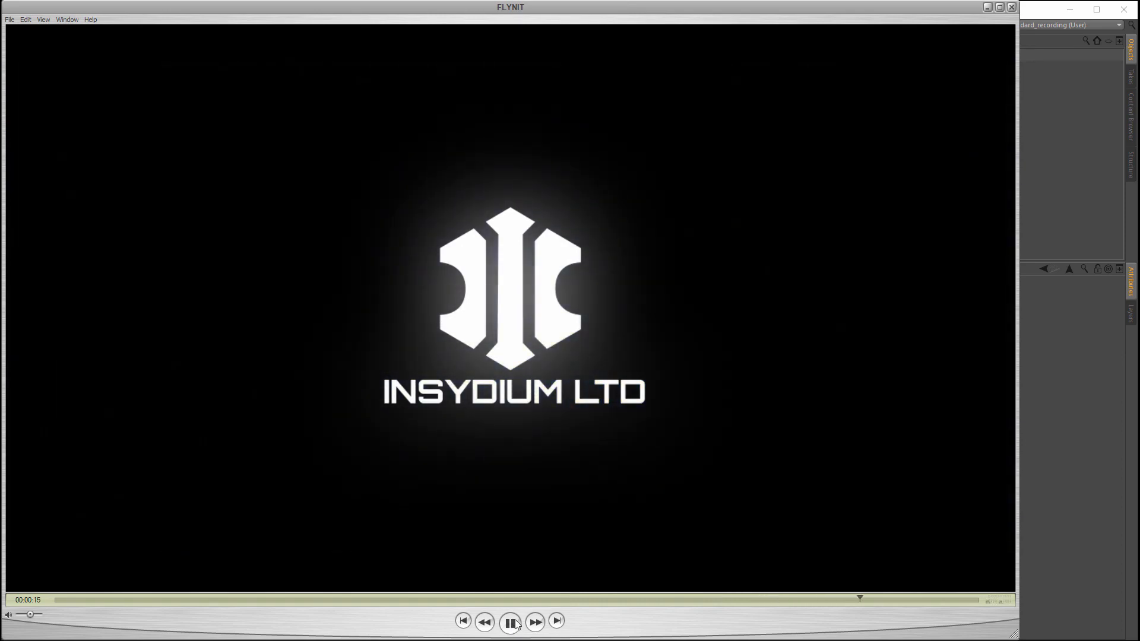
pyautogui.click(385, 599)
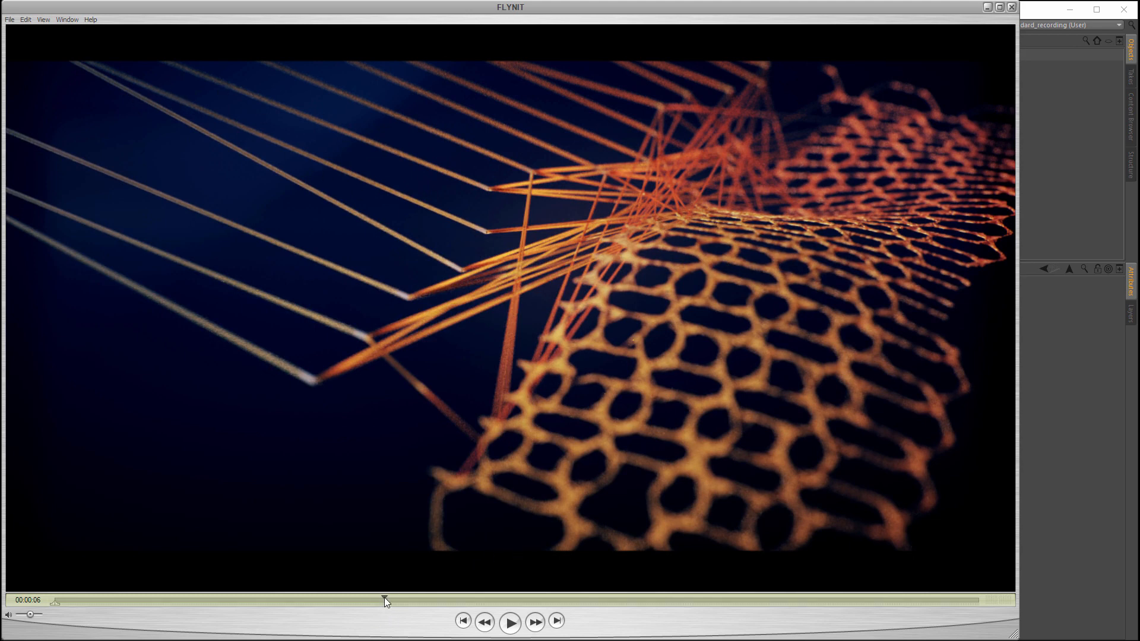
pyautogui.moveTo(384, 597); pyautogui.dragTo(419, 593)
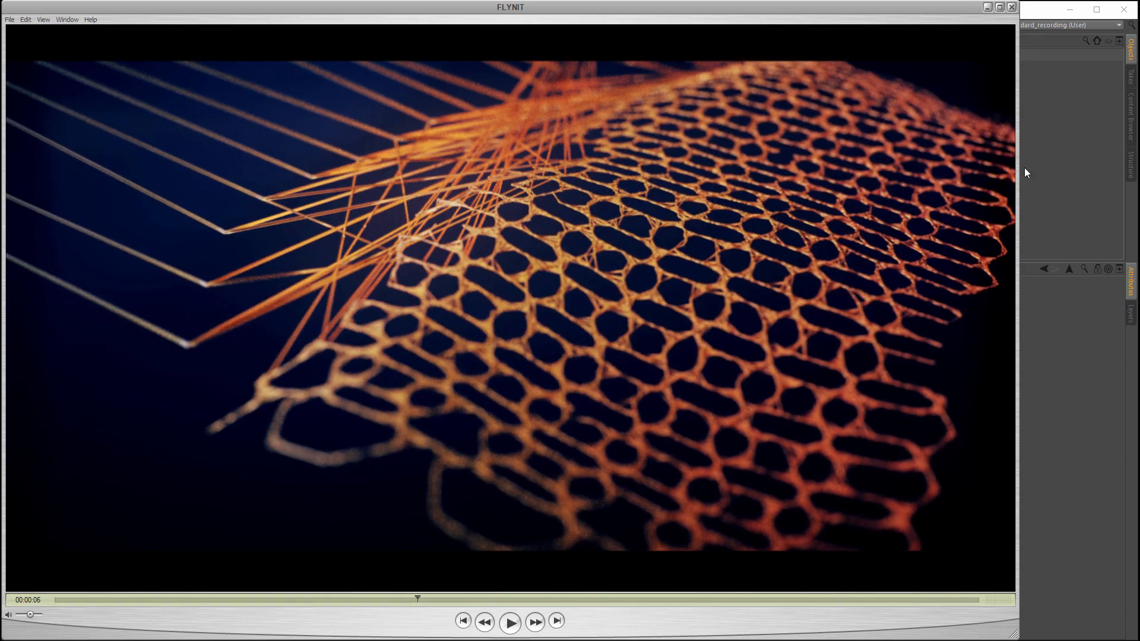
# Step: Switch to CINEMA 4D and examine the Cloner's honeycomb array settings
pyautogui.click(1042, 18)
pyautogui.click(778, 55)
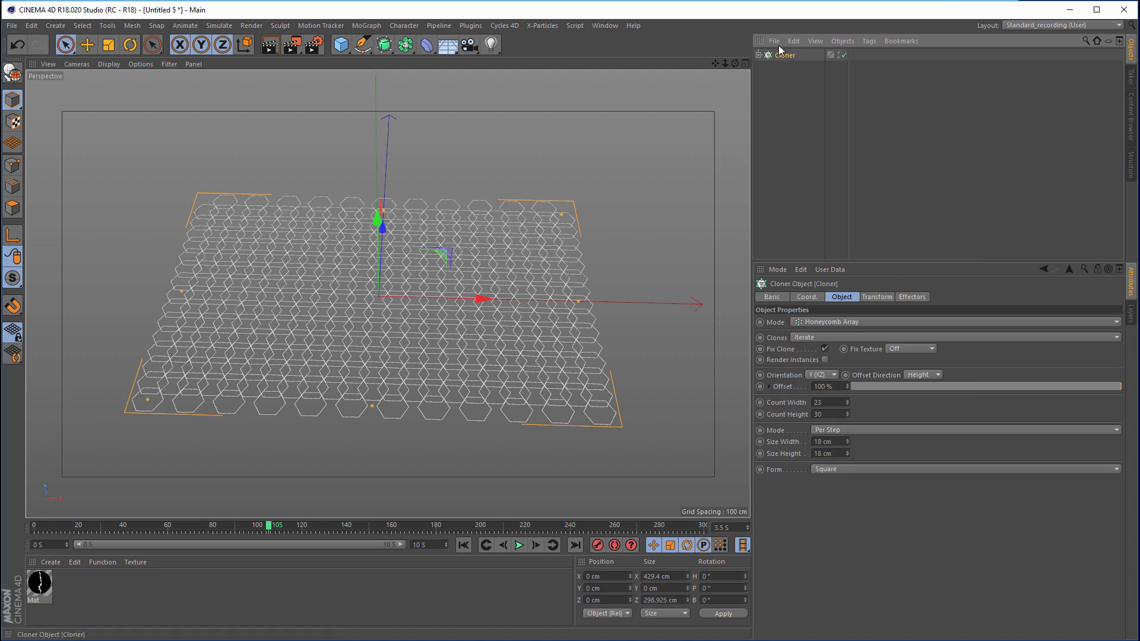
pyautogui.moveTo(902, 262); pyautogui.dragTo(902, 240)
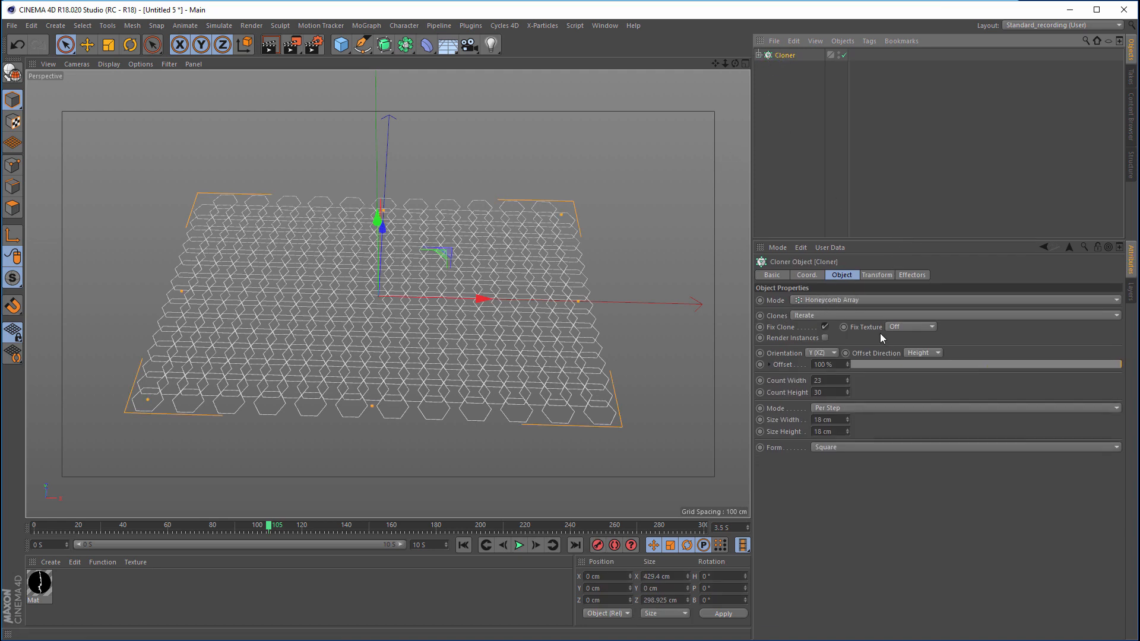
# Step: Inspect the hexagonal Disc on its own with the Cloner disabled, and re-enable the Cloner to view the full honeycomb
pyautogui.click(758, 54)
pyautogui.click(788, 67)
pyautogui.click(844, 55)
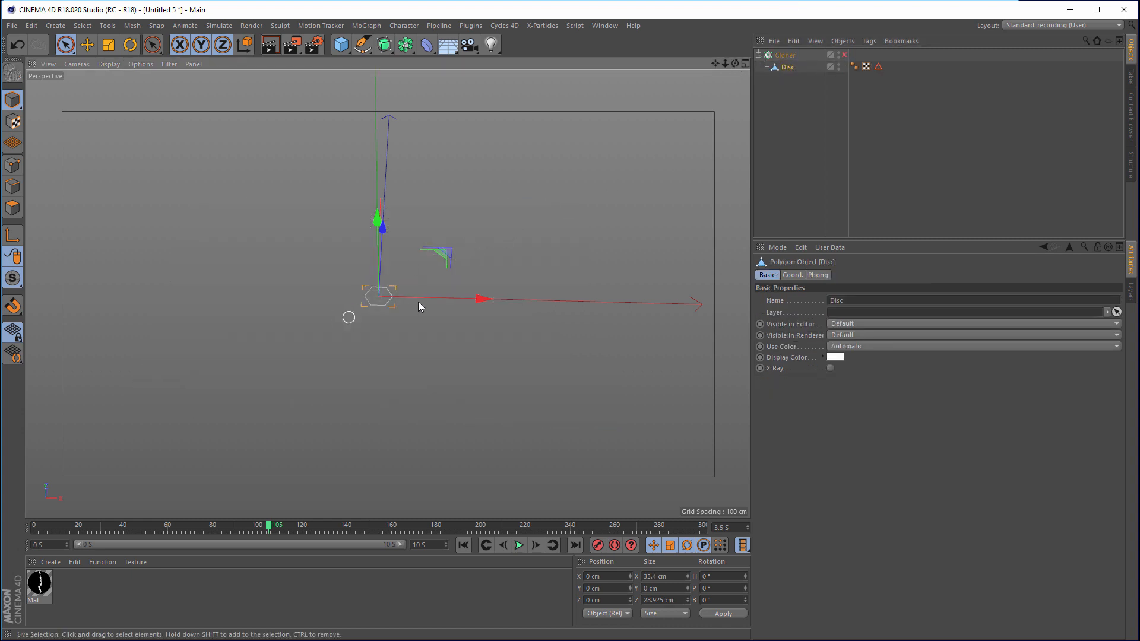
pyautogui.press('o')
pyautogui.keyDown('alt'); pyautogui.moveTo(540, 259); pyautogui.dragTo(461, 316); pyautogui.keyUp('alt')
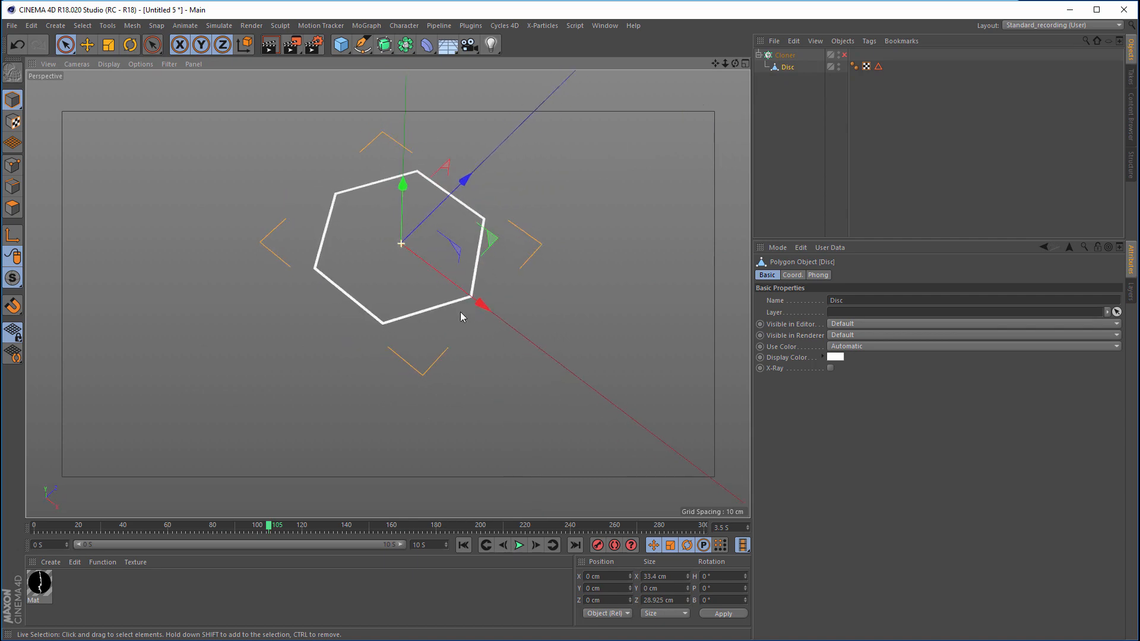
pyautogui.click(844, 58)
pyautogui.scroll(-3, 440, 320)
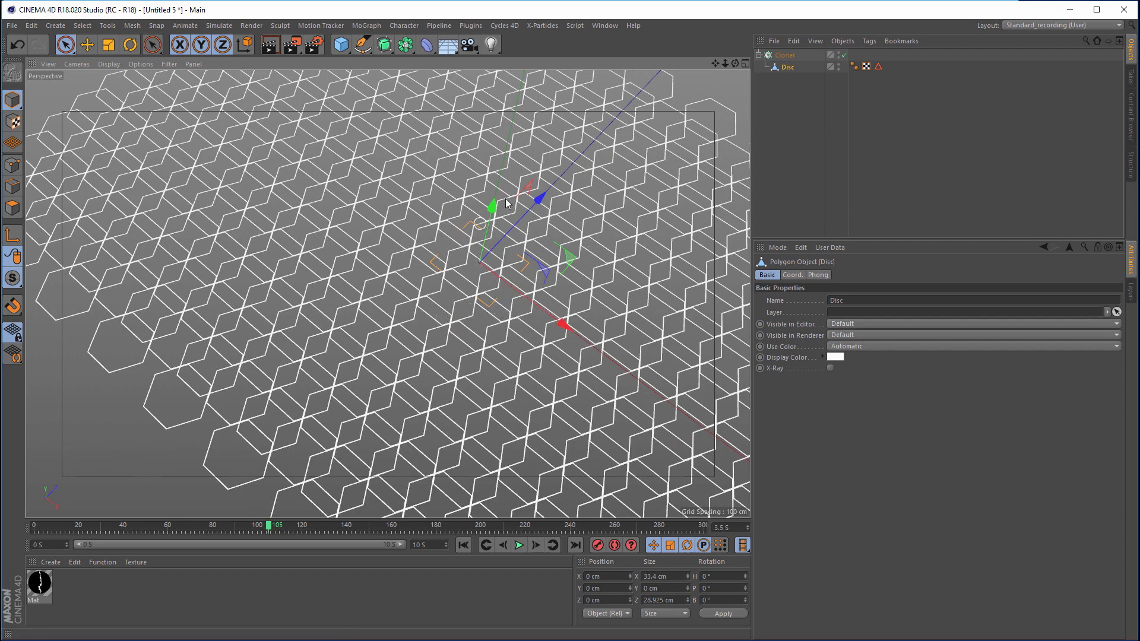
pyautogui.moveTo(570, 203)
pyautogui.keyDown('alt'); pyautogui.mouseDown()
pyautogui.moveTo(489, 277)
pyautogui.moveTo(575, 288)
pyautogui.moveTo(535, 277)
pyautogui.moveTo(553, 271)
pyautogui.mouseUp(); pyautogui.keyUp('alt')
pyautogui.click(799, 109)
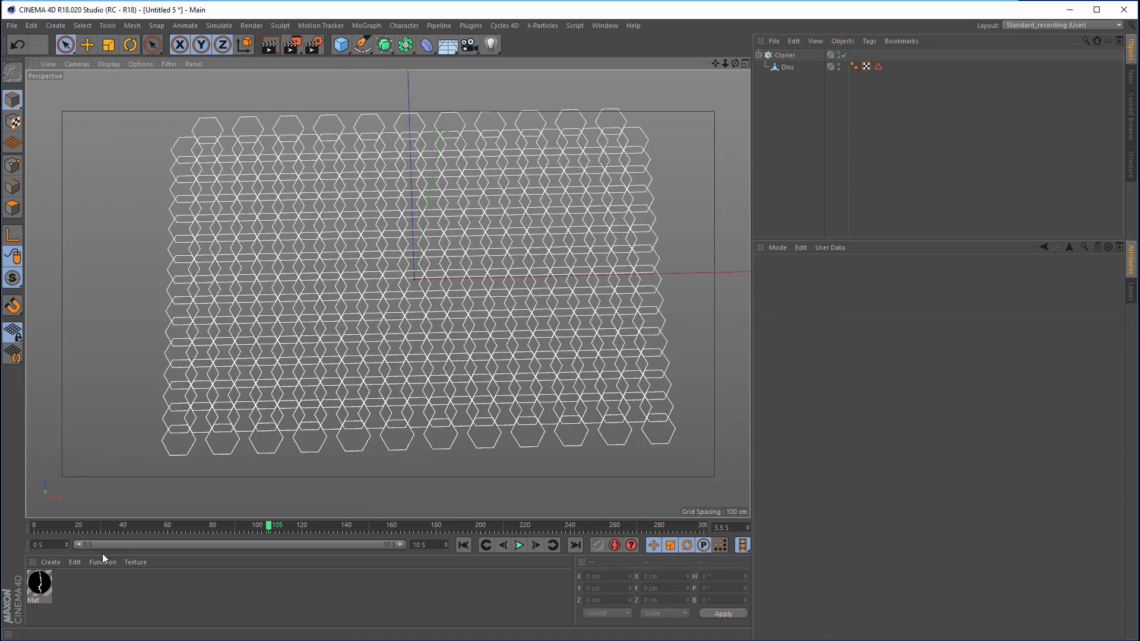
# Step: Examine the gradient shader in the Mat material's luminance channel and scrub the timeline to preview its moving white line
pyautogui.click(46, 589)
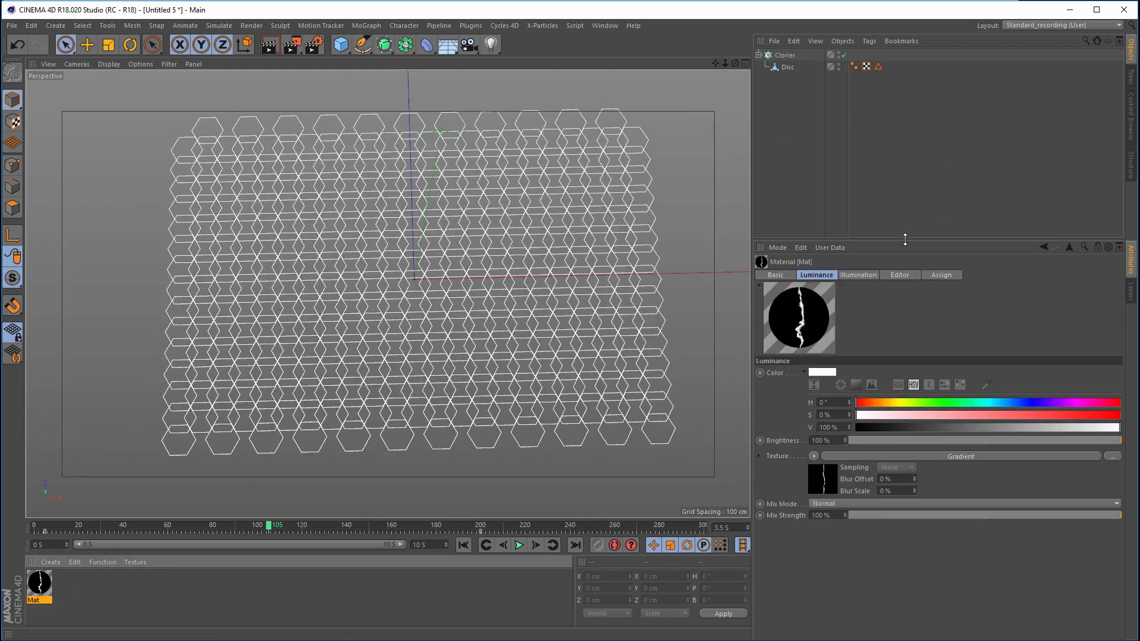
pyautogui.moveTo(905, 239); pyautogui.dragTo(905, 192)
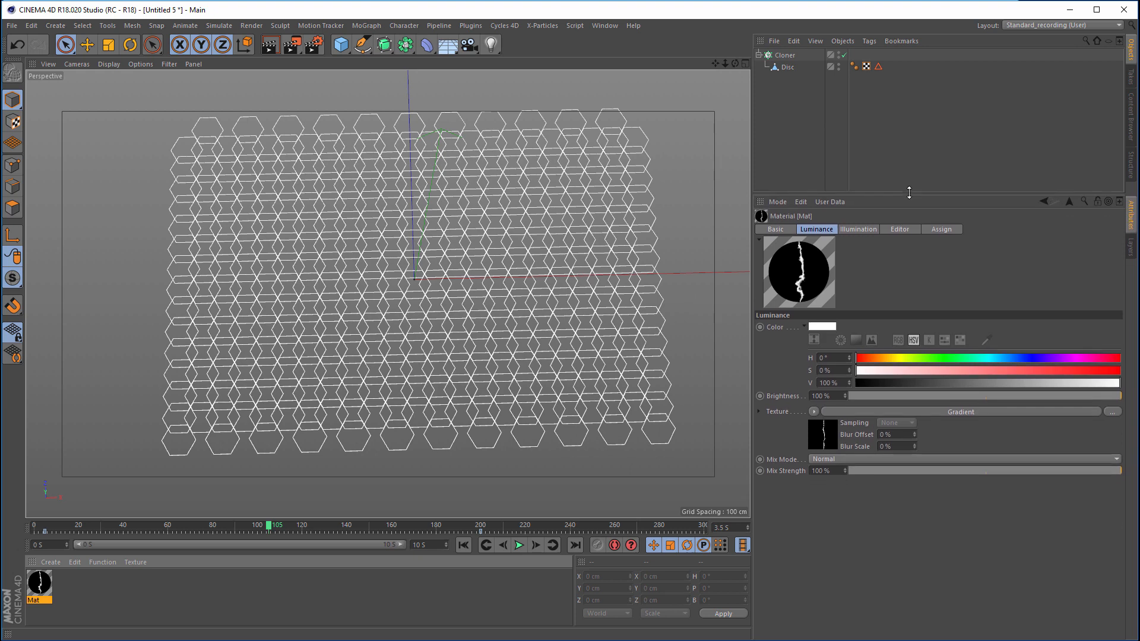
pyautogui.click(876, 410)
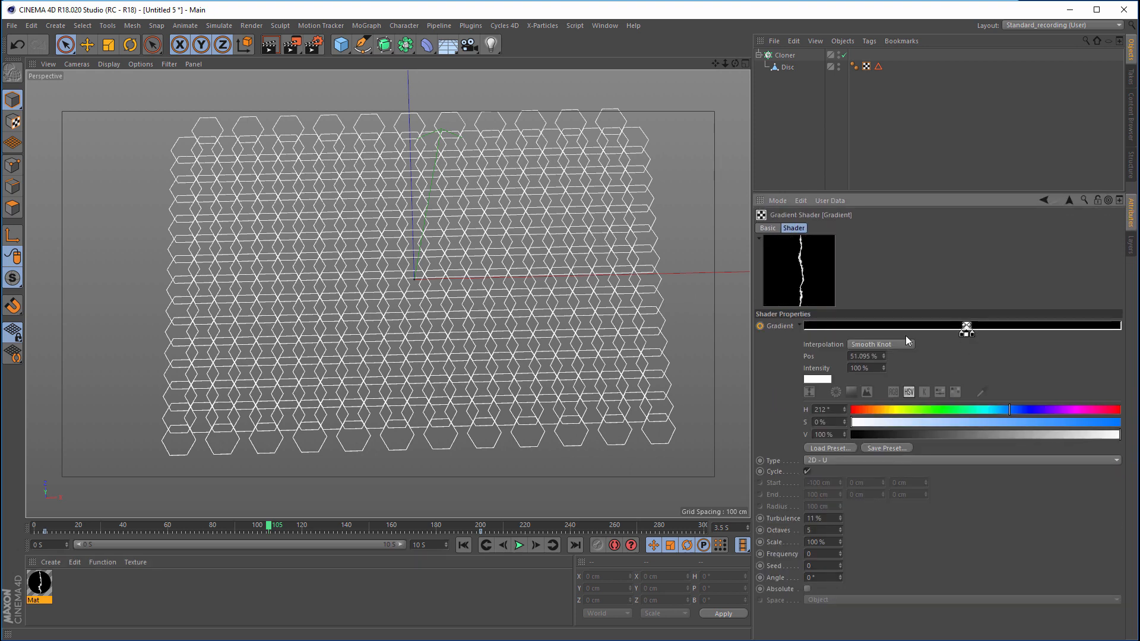
pyautogui.moveTo(966, 329); pyautogui.dragTo(812, 327)
pyautogui.click(80, 527)
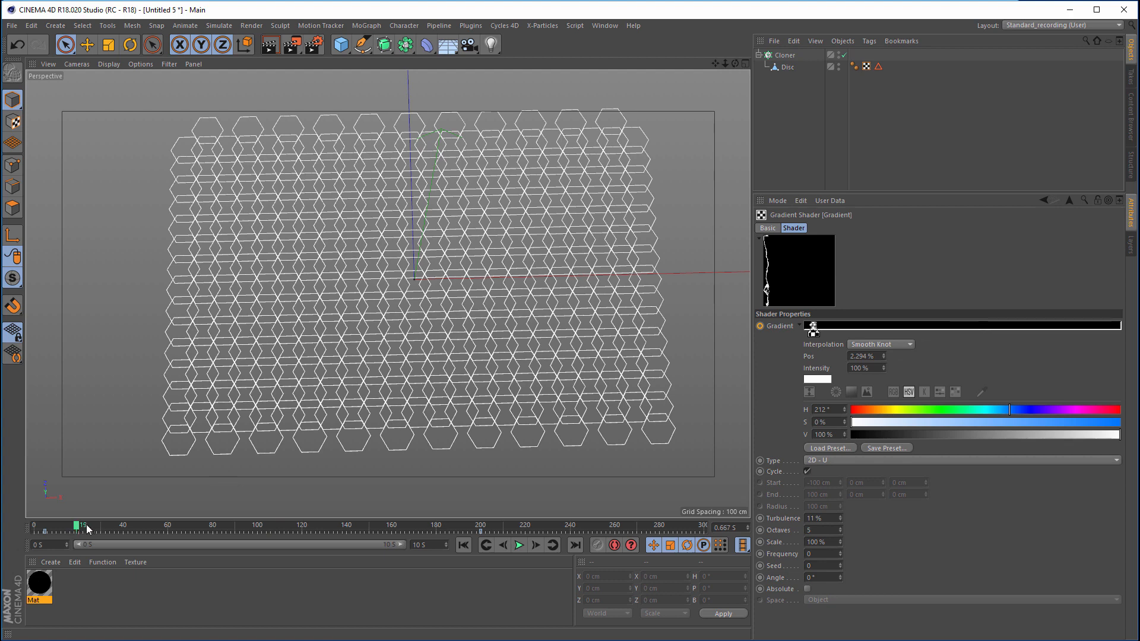
pyautogui.moveTo(87, 528); pyautogui.dragTo(214, 528)
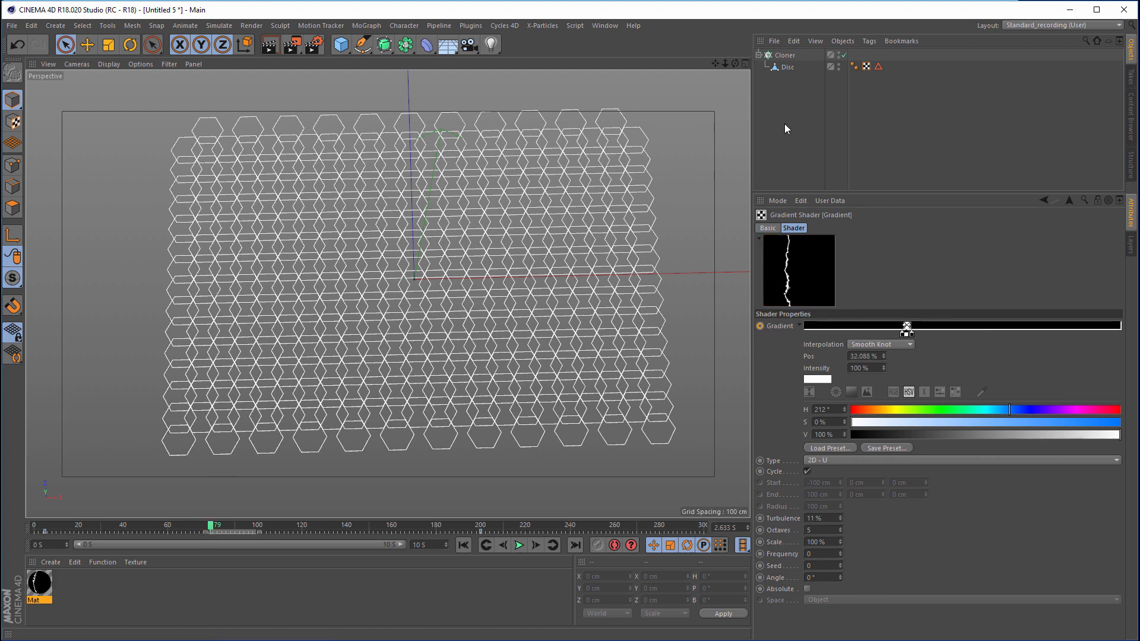
# Step: Make the Cloner editable and expand it to show the individual discs
pyautogui.keyDown('alt'); pyautogui.moveTo(490, 314); pyautogui.dragTo(489, 313); pyautogui.keyUp('alt')
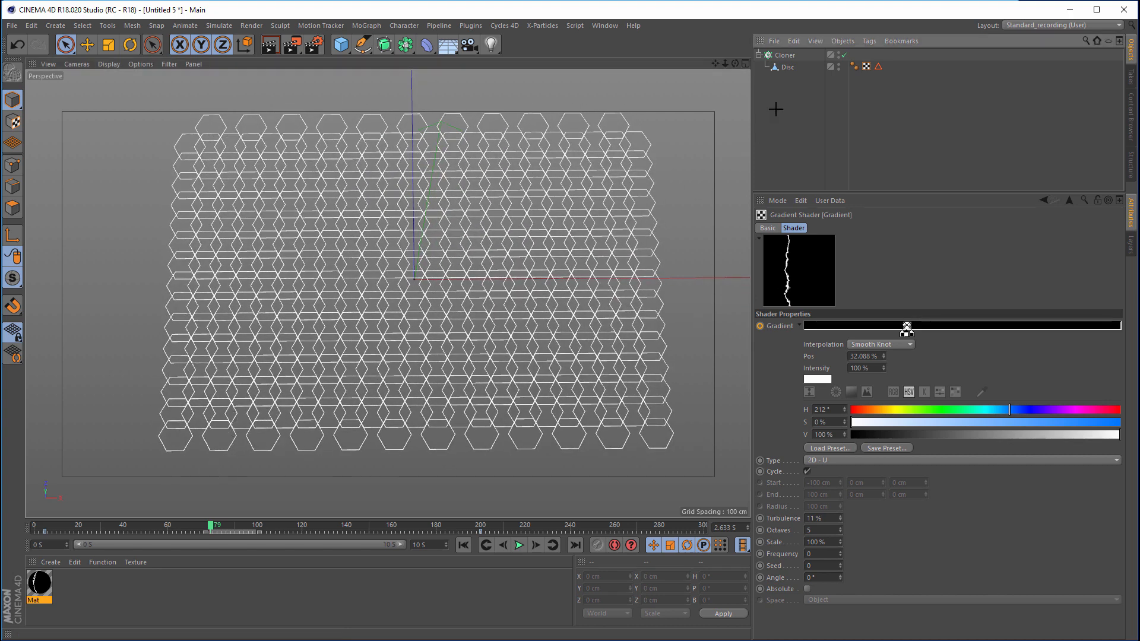
pyautogui.click(783, 55)
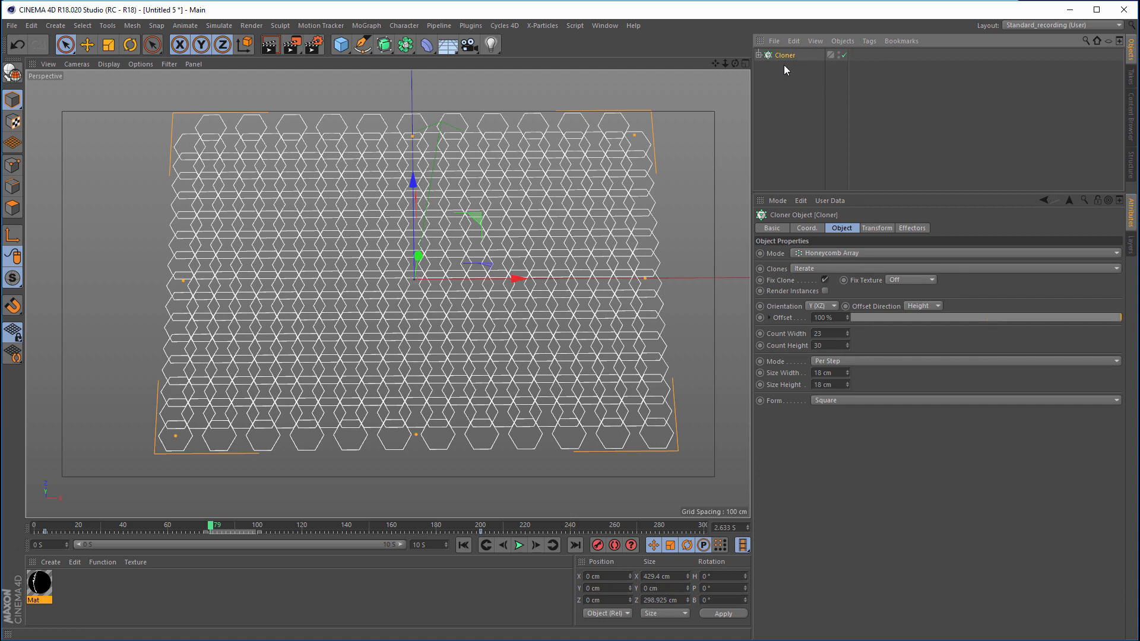
pyautogui.press('v')
pyautogui.press('Escape')
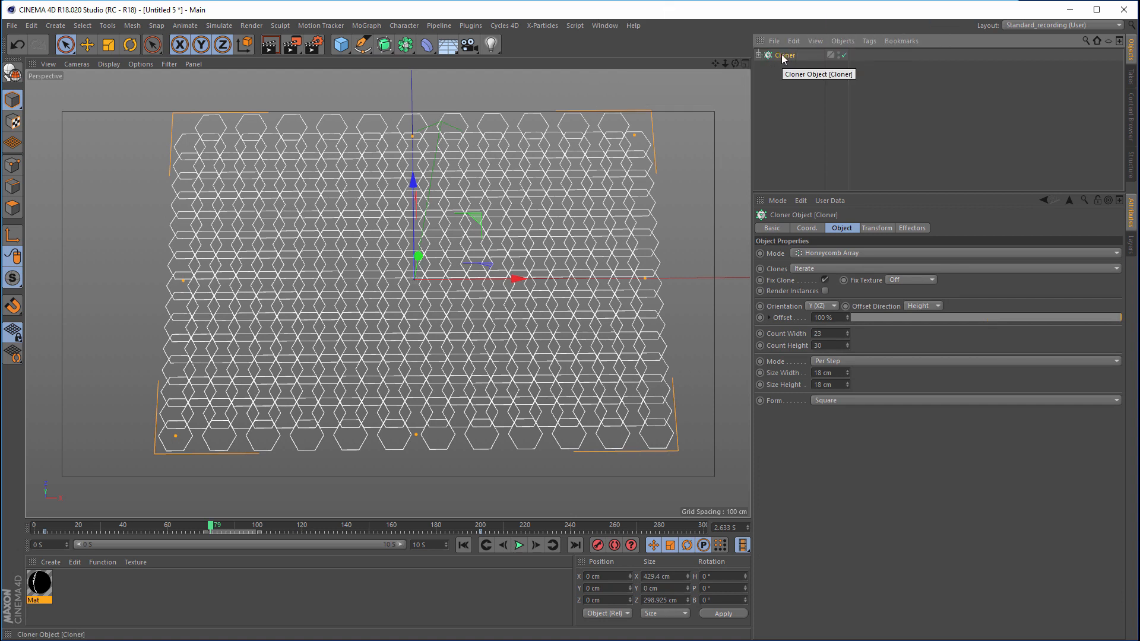
pyautogui.press('c')
pyautogui.click(759, 55)
# Step: Select all the discs and merge them into one polygon object with Connect Objects + Delete
pyautogui.click(788, 68)
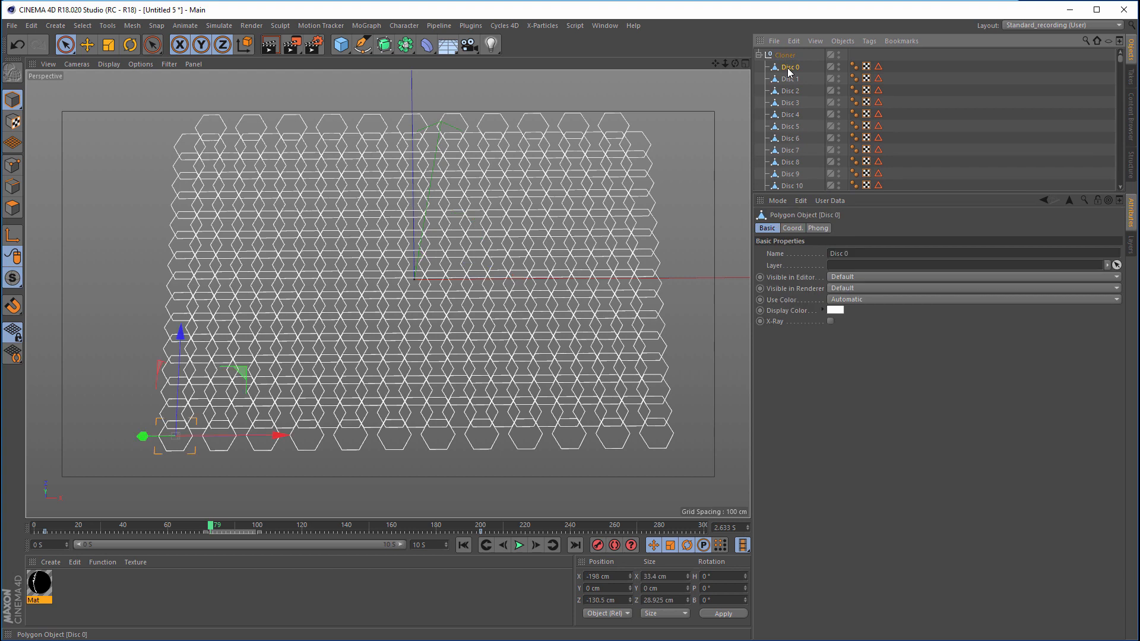
pyautogui.hotkey('ctrl', 'a')
pyautogui.rightClick(789, 71)
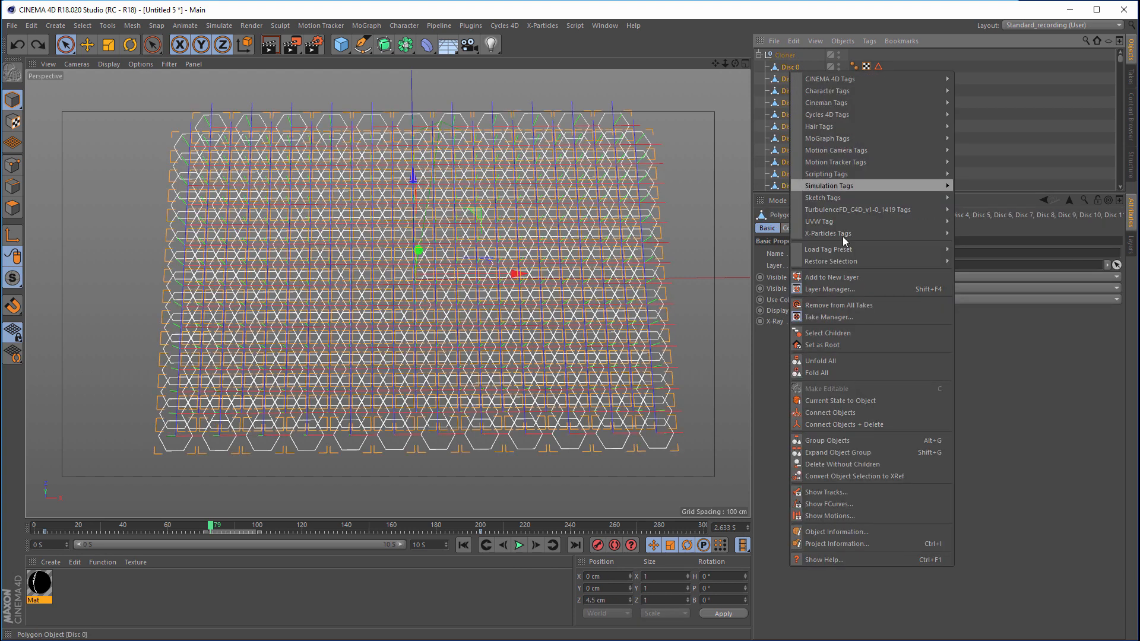
pyautogui.click(856, 425)
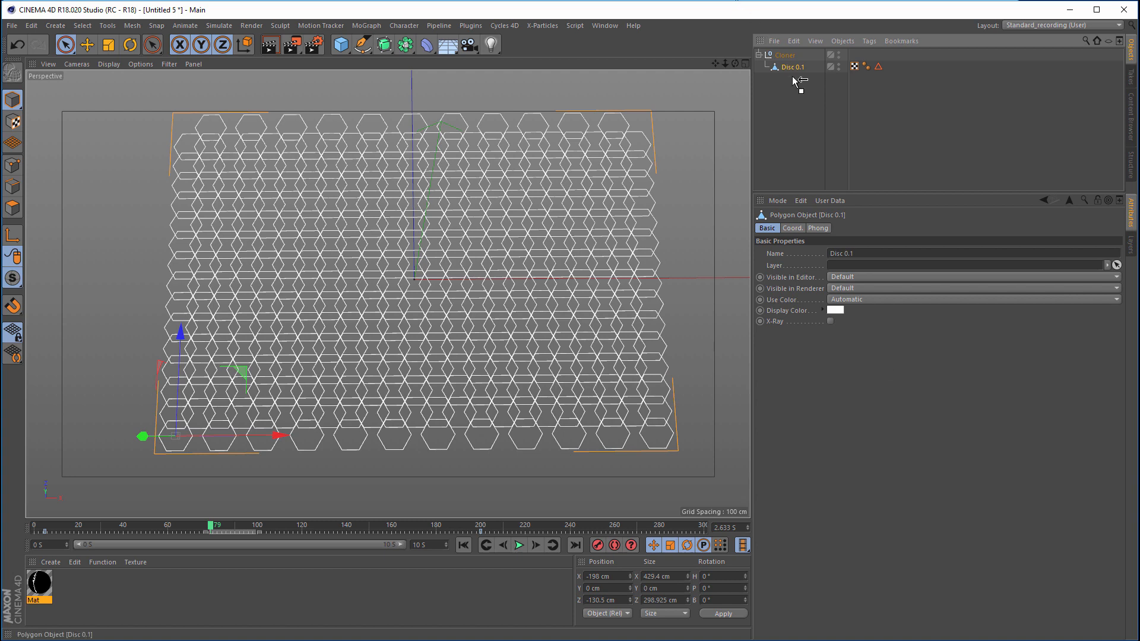
# Step: Delete the leftover Cloner null, keeping the merged disc object outside it at the root of the hierarchy
pyautogui.click(778, 56)
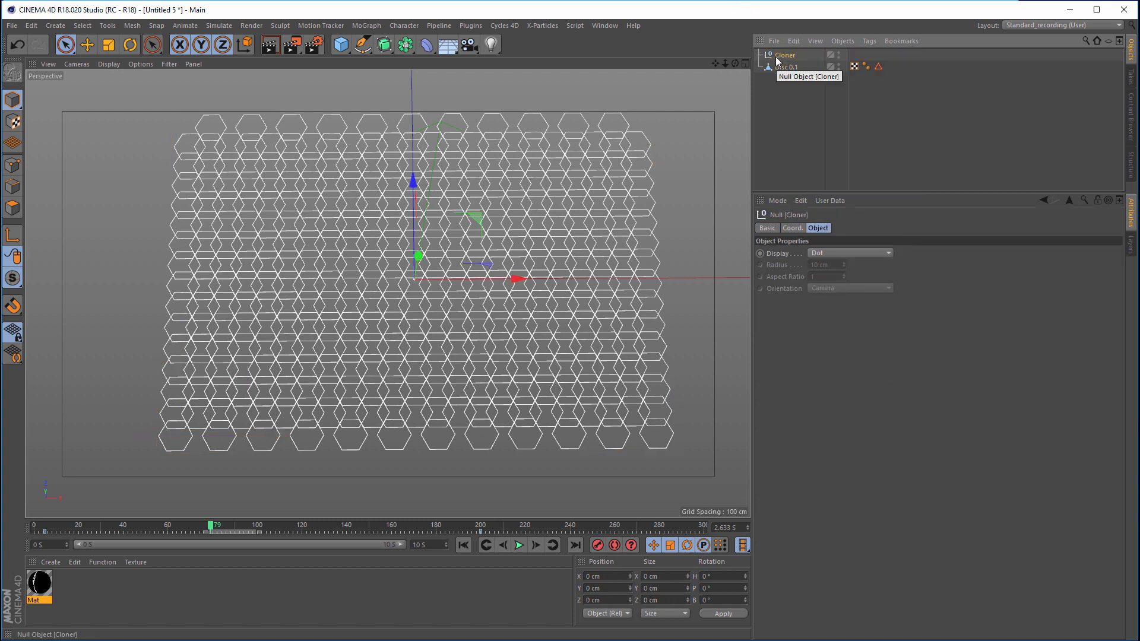
pyautogui.press('Delete')
pyautogui.click(776, 57)
# Step: Apply the Mat material to the merged honeycomb object
pyautogui.keyDown('alt'); pyautogui.moveTo(578, 285); pyautogui.dragTo(588, 281); pyautogui.keyUp('alt')
pyautogui.keyDown('alt'); pyautogui.moveTo(453, 260); pyautogui.dragTo(453, 277, button='right'); pyautogui.keyUp('alt')
pyautogui.keyDown('alt'); pyautogui.moveTo(453, 276); pyautogui.dragTo(443, 295, button='middle'); pyautogui.keyUp('alt')
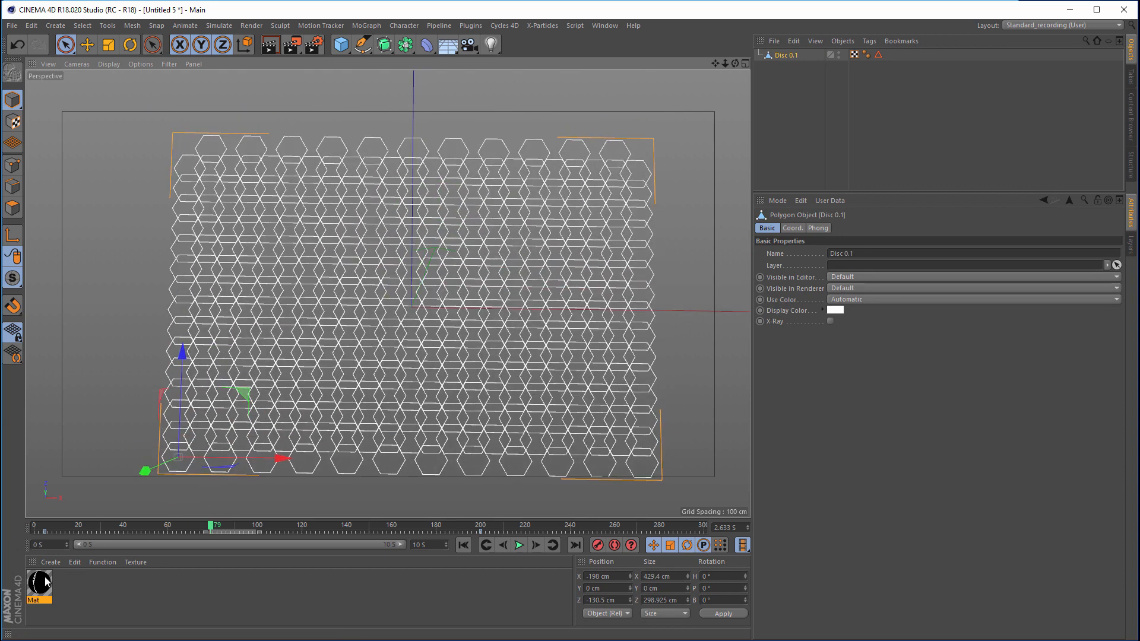
pyautogui.keyDown('alt'); pyautogui.moveTo(474, 272); pyautogui.dragTo(475, 278); pyautogui.keyUp('alt')
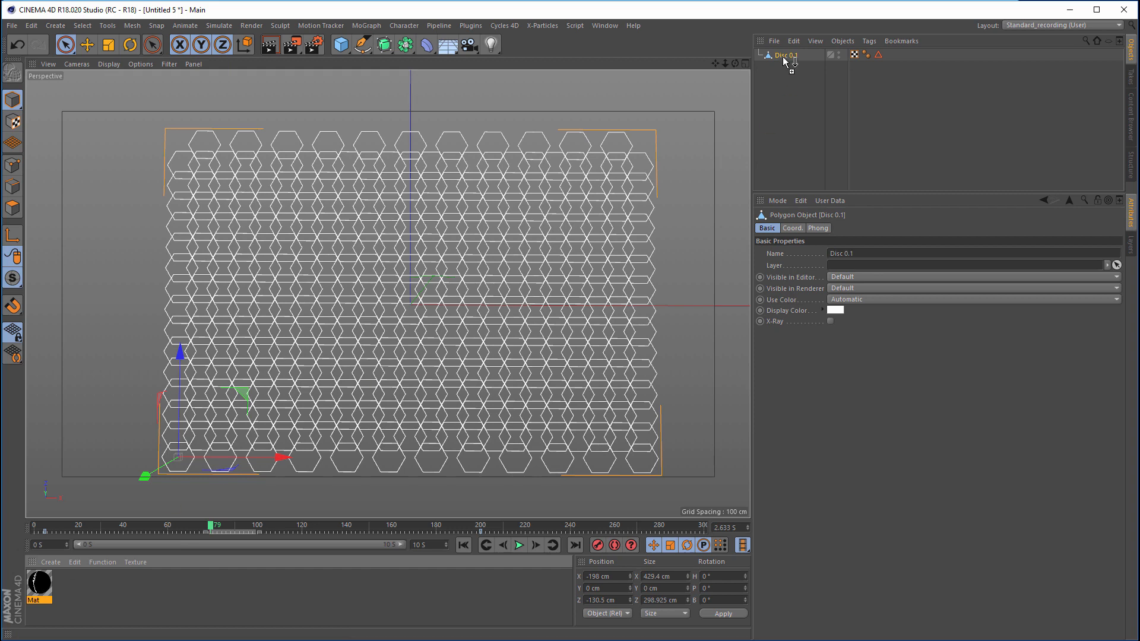
pyautogui.moveTo(783, 56); pyautogui.dragTo(784, 56)
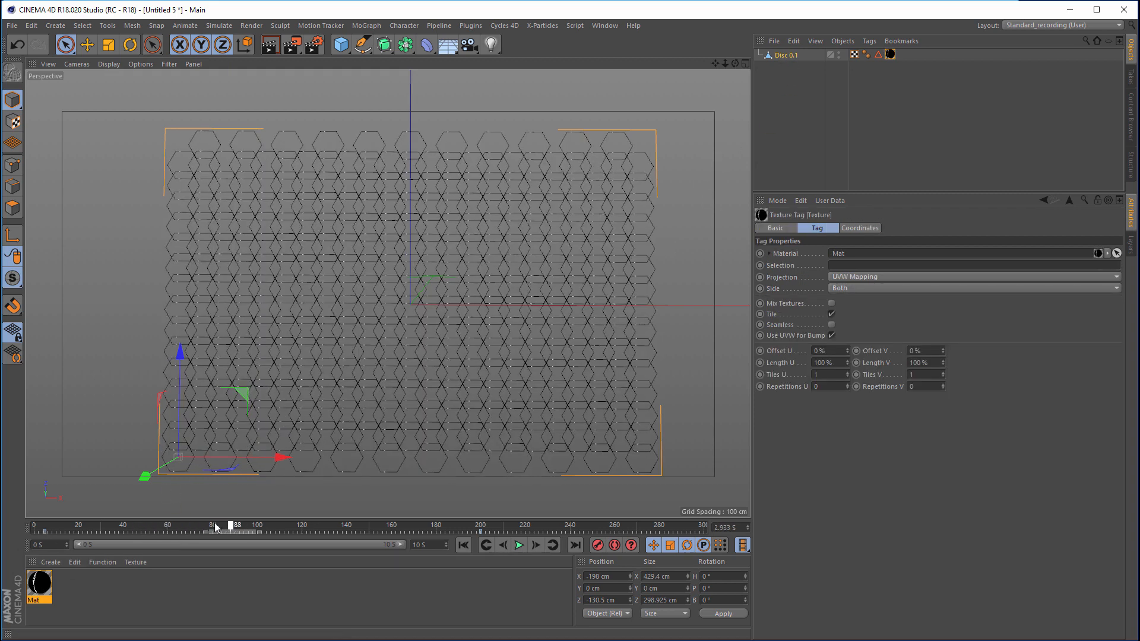
# Step: Delete the existing UVW and selection tags from the merged honeycomb object
pyautogui.scroll(-3, 380, 309)
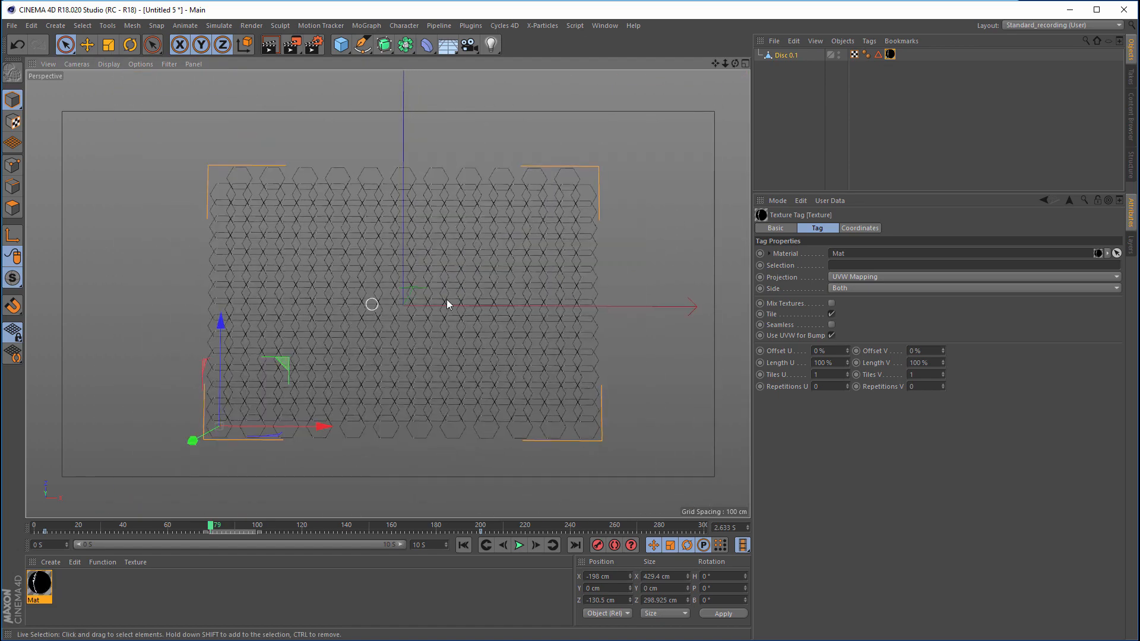
pyautogui.scroll(3, 438, 297)
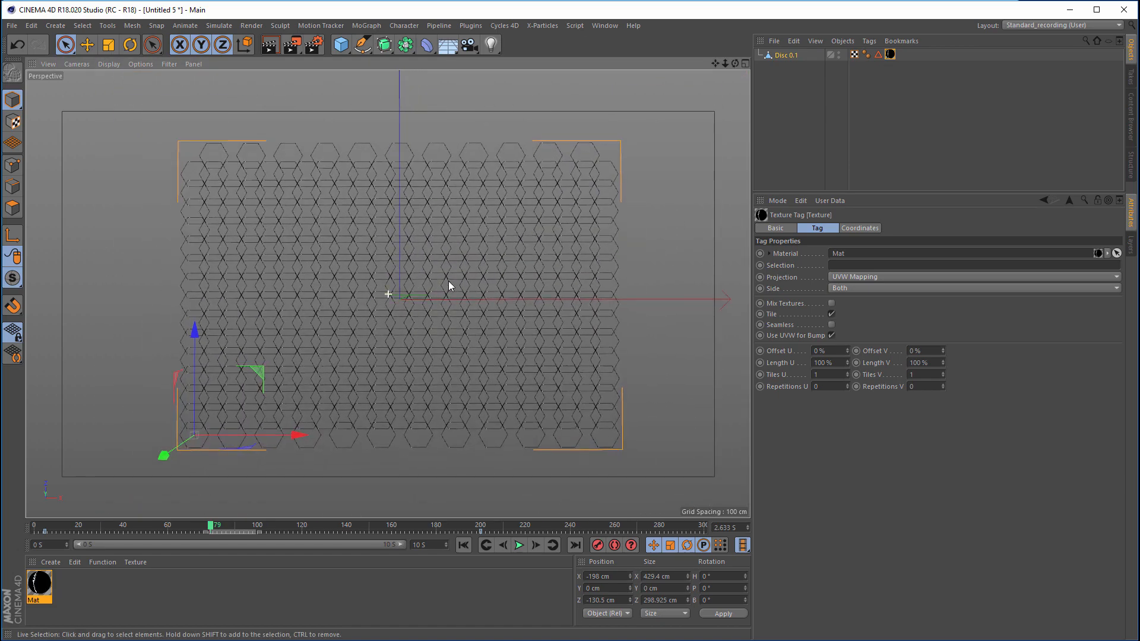
pyautogui.click(855, 54)
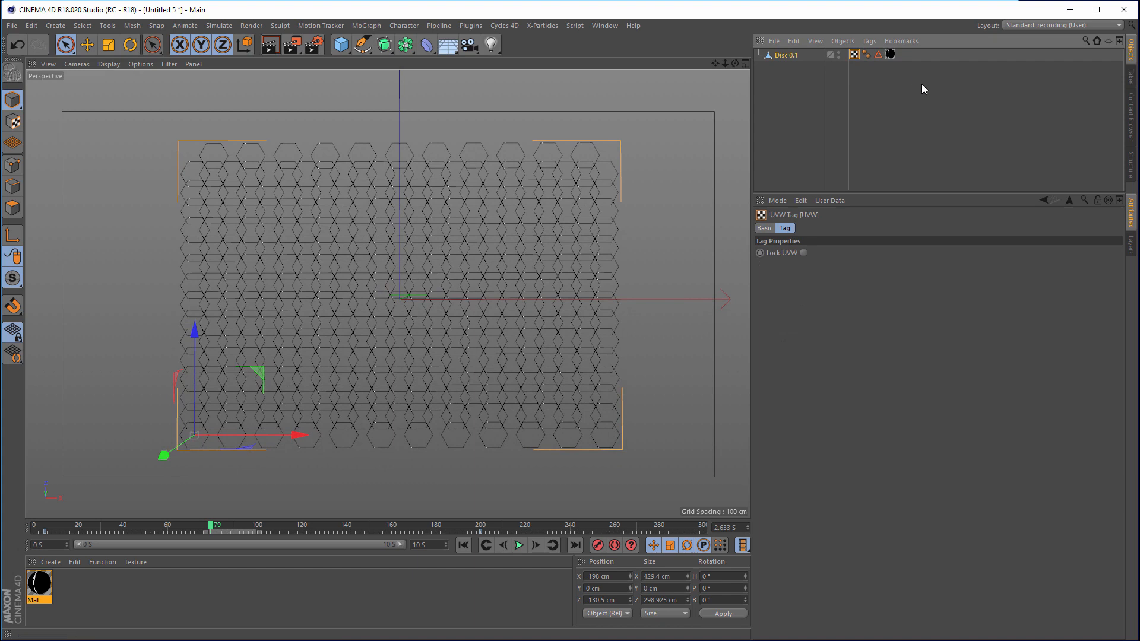
pyautogui.press('Delete')
# Step: Fit the texture tag to a region framing the whole honeycomb with Fit to Region
pyautogui.click(866, 54)
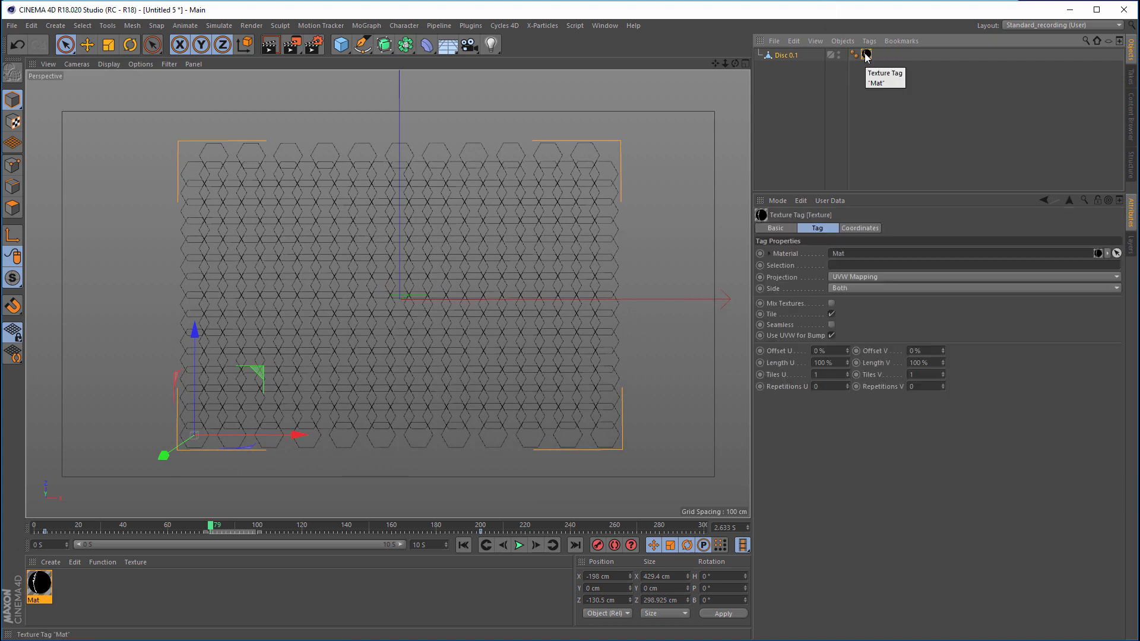
pyautogui.rightClick(867, 57)
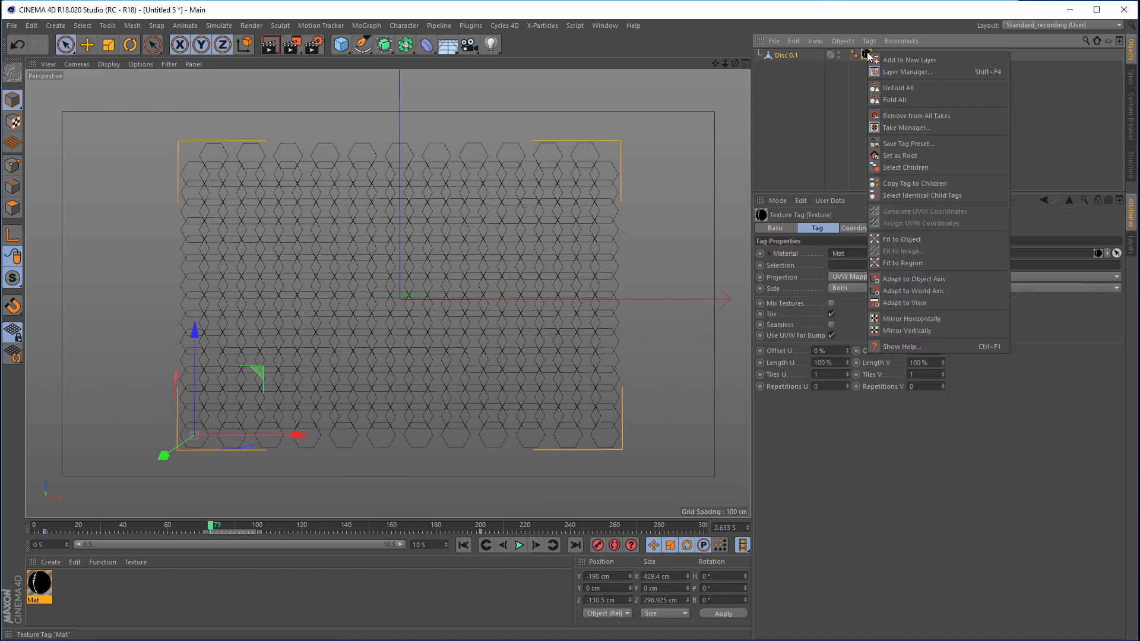
pyautogui.click(918, 265)
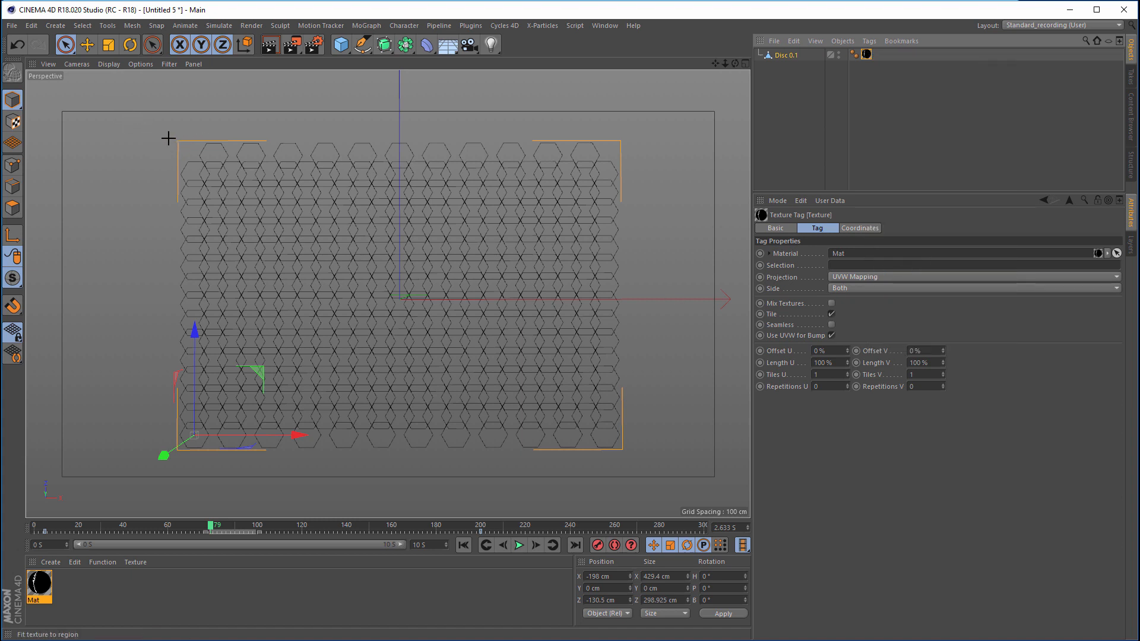
pyautogui.moveTo(171, 138); pyautogui.dragTo(634, 457)
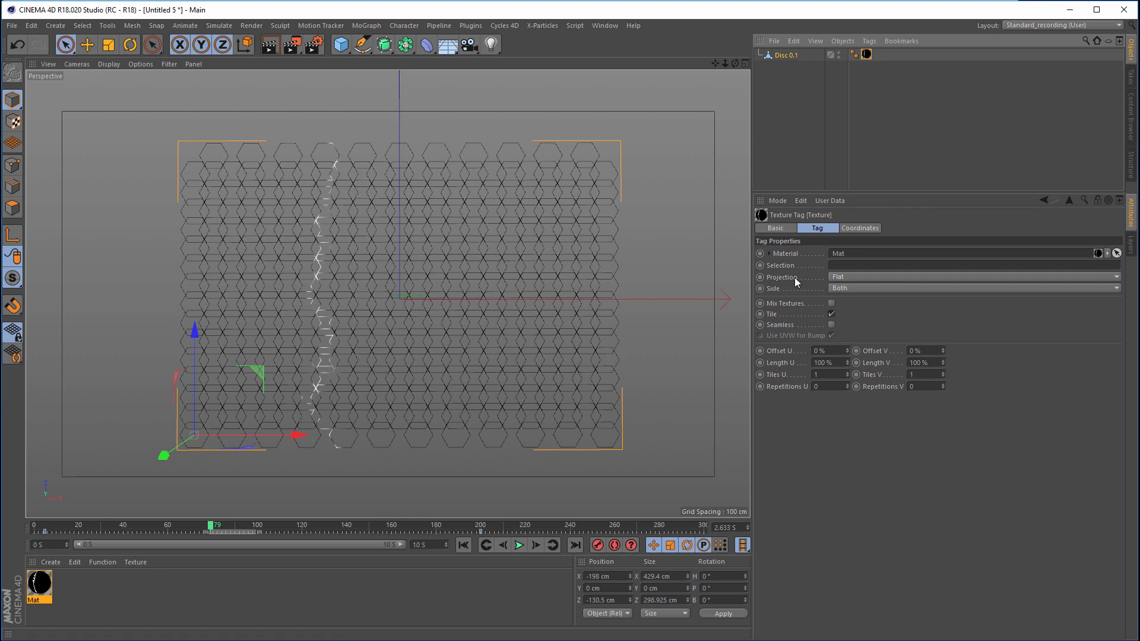
# Step: Generate UVW coordinates from the flat texture projection, and scrub to frame 117 to preview the white line crossing the honeycomb
pyautogui.rightClick(867, 56)
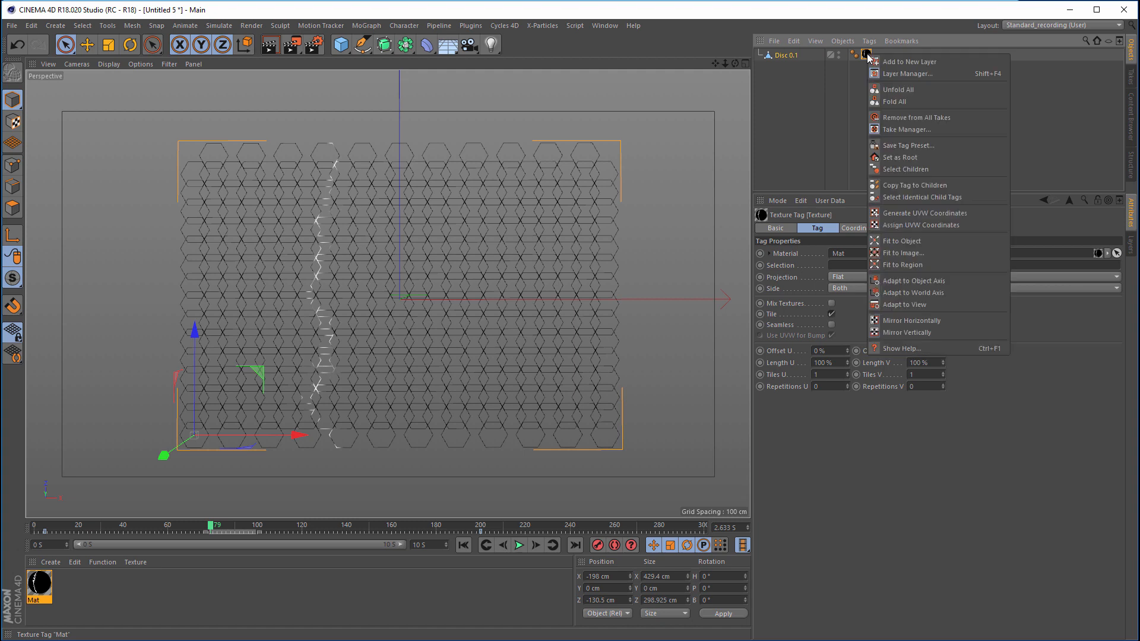
pyautogui.click(918, 215)
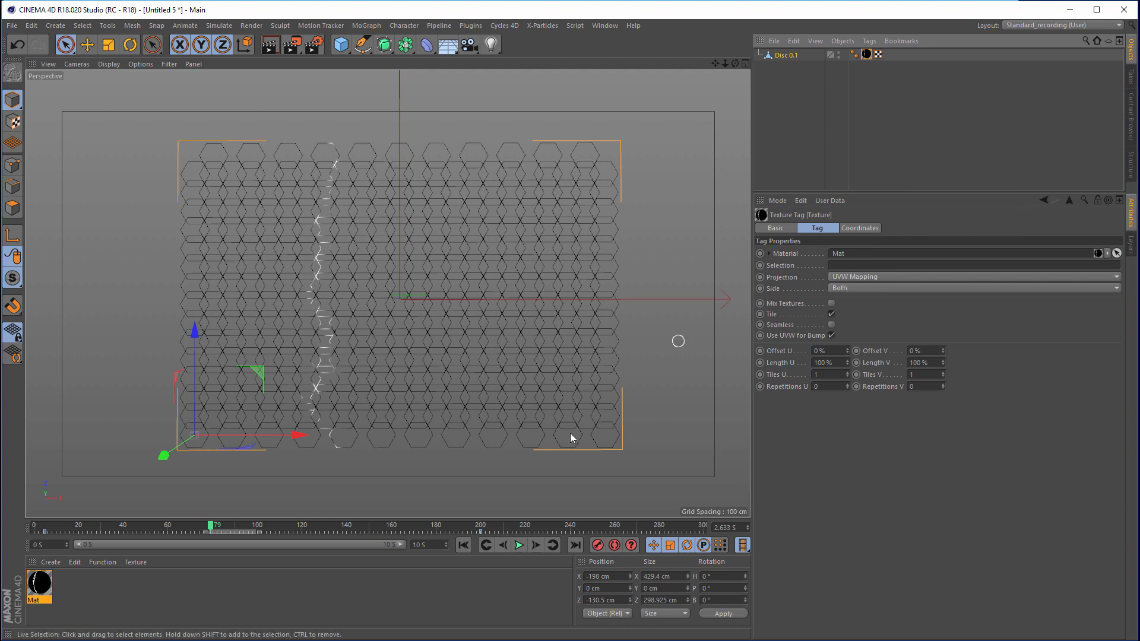
pyautogui.moveTo(210, 530); pyautogui.dragTo(295, 530)
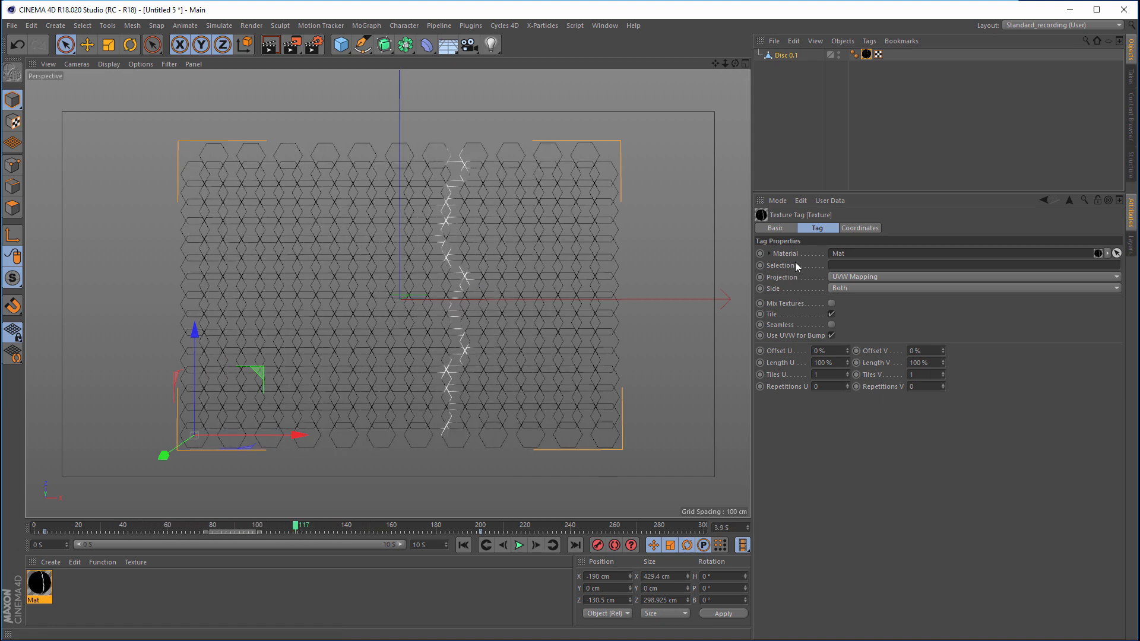
pyautogui.click(801, 127)
pyautogui.keyDown('alt'); pyautogui.moveTo(535, 284); pyautogui.dragTo(534, 242); pyautogui.keyUp('alt')
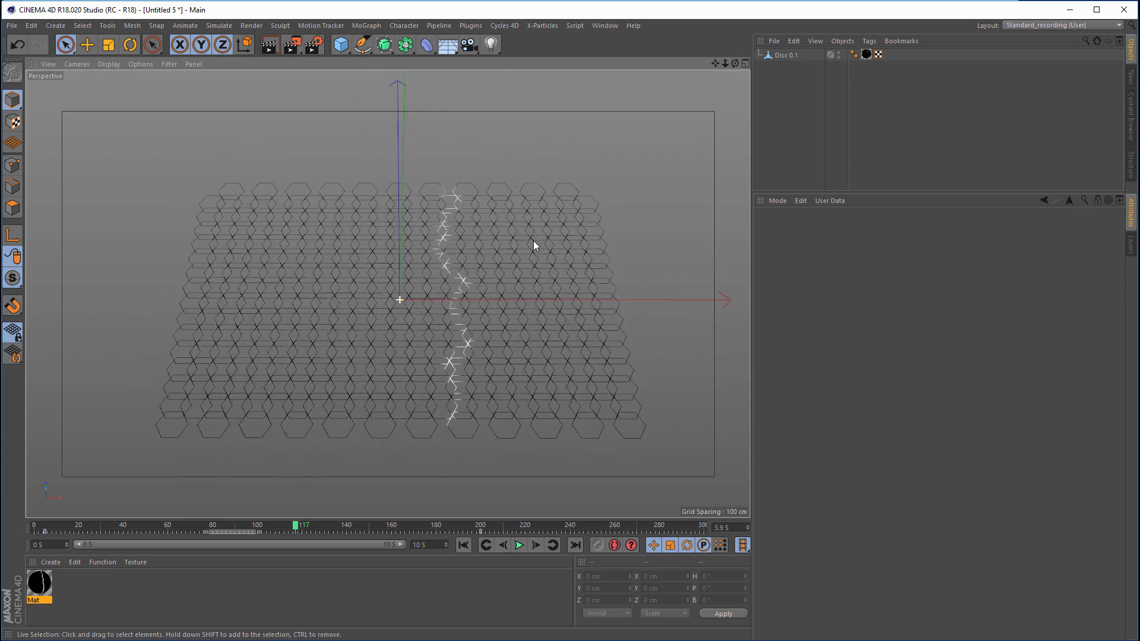
# Step: Hide the Disc 0.1 honeycomb mesh in both the editor and the renderer
pyautogui.scroll(5, 390, 310)
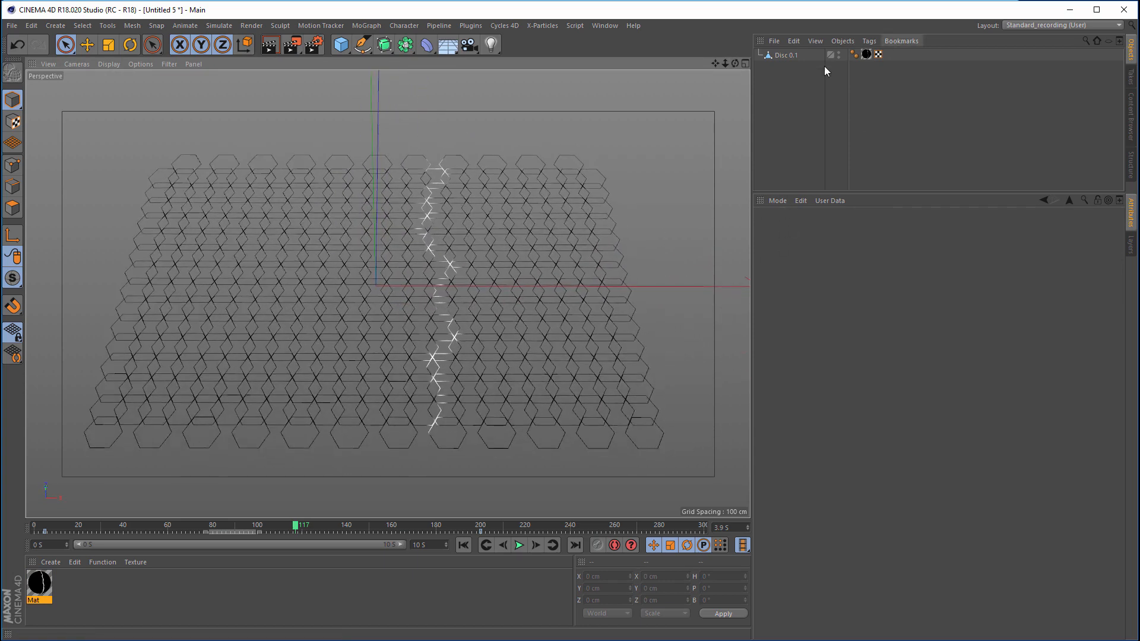
pyautogui.click(838, 53)
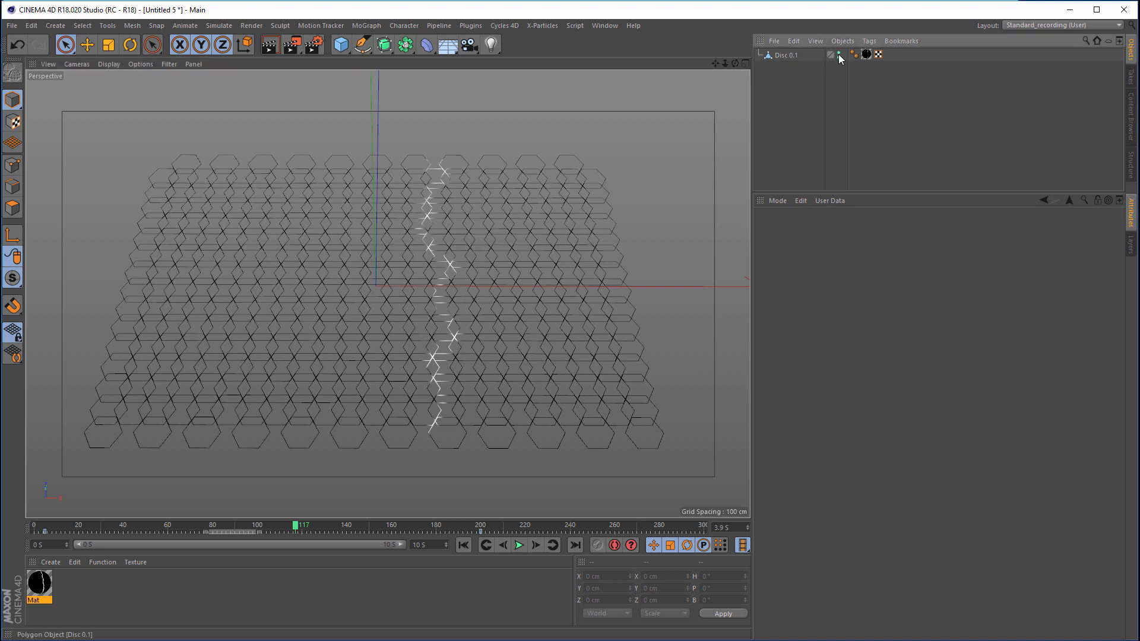
pyautogui.keyDown('ctrl'); pyautogui.click(839, 55); pyautogui.keyUp('ctrl')
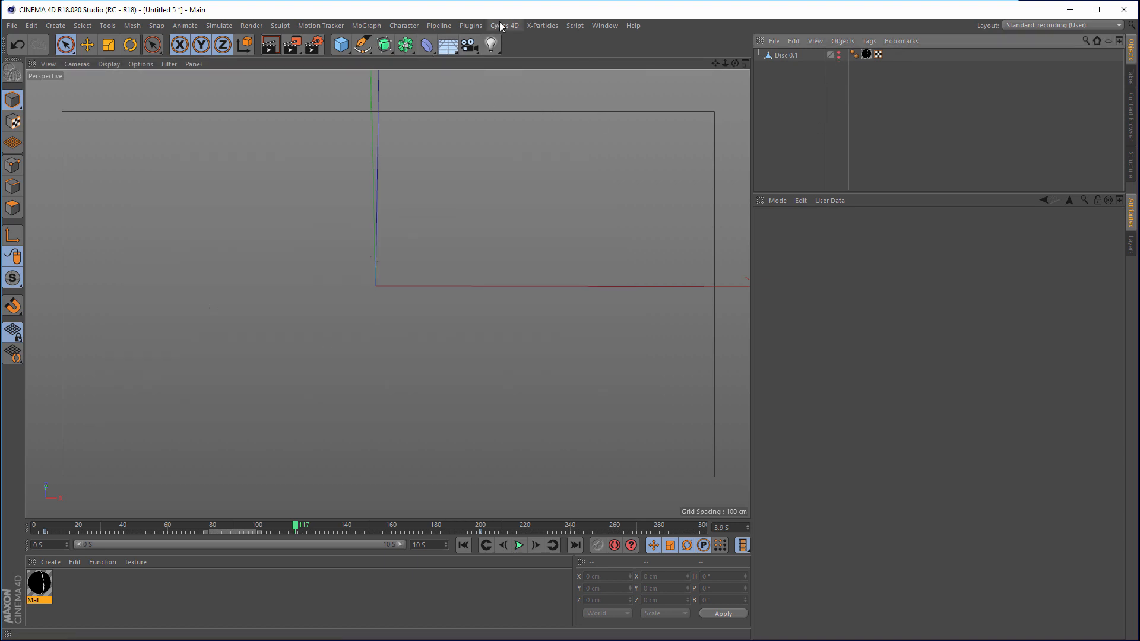
# Step: Add an X-Particles xpSystem to the scene and turn off its icon in the viewport
pyautogui.click(542, 25)
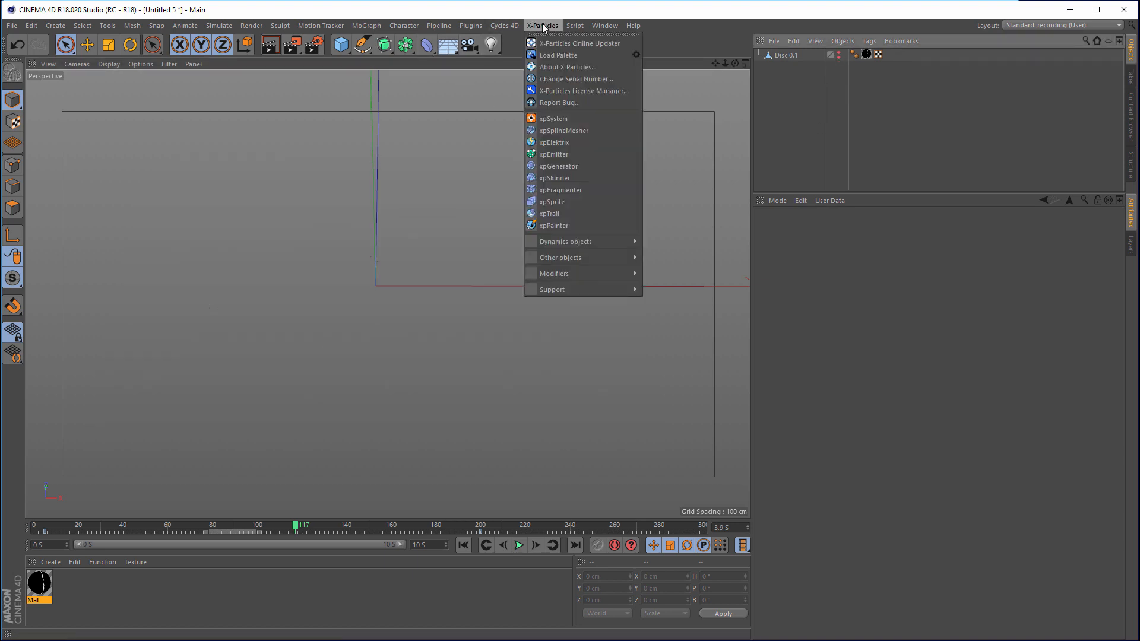
pyautogui.click(553, 119)
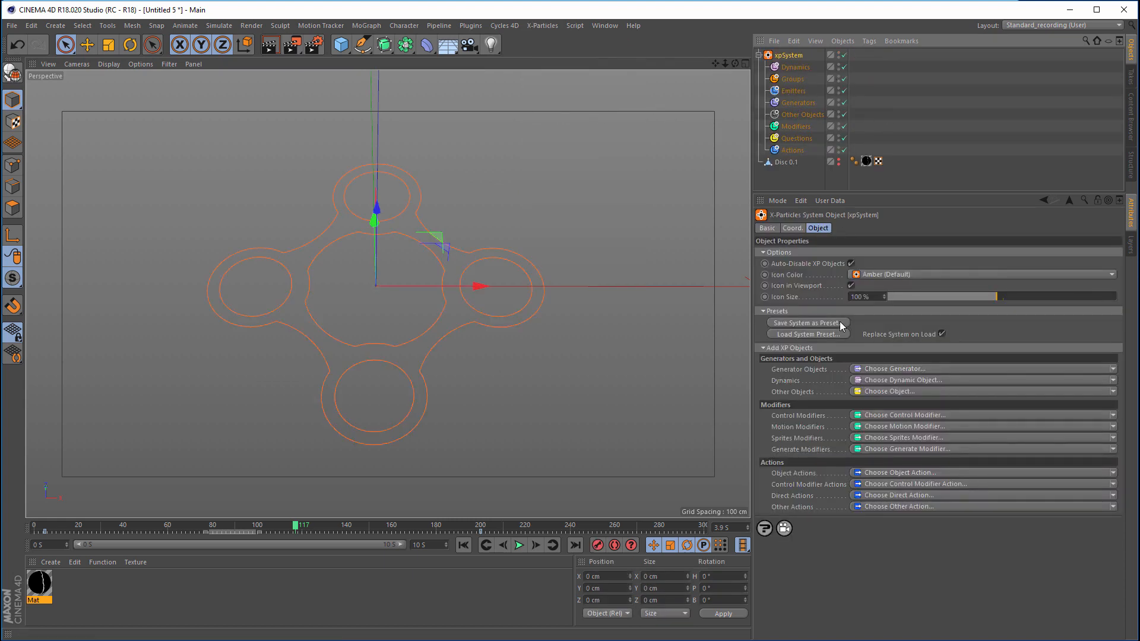
pyautogui.click(852, 285)
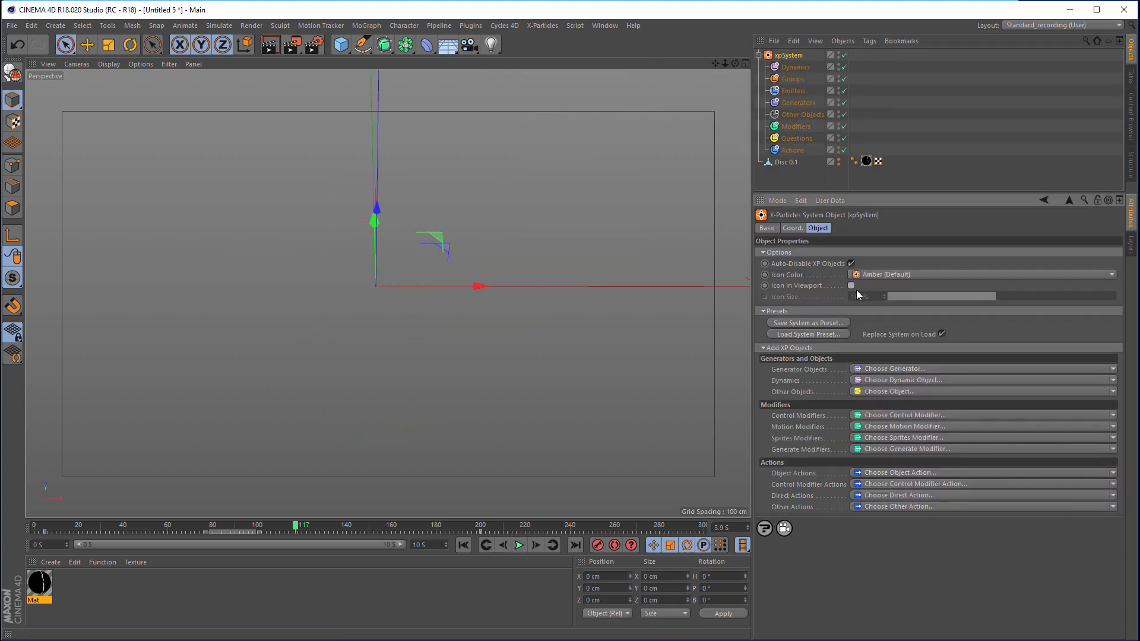
# Step: Add an emitter to the xpSystem's Emitters group and rename it xpEmitter mesh
pyautogui.click(795, 92)
pyautogui.click(796, 277)
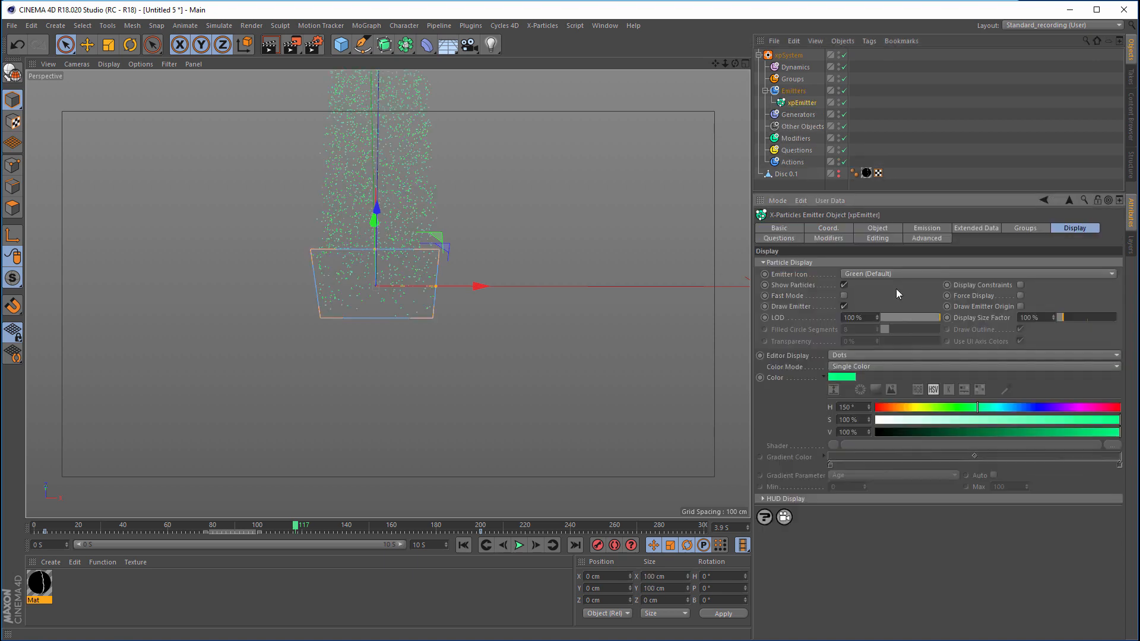
pyautogui.doubleClick(802, 103)
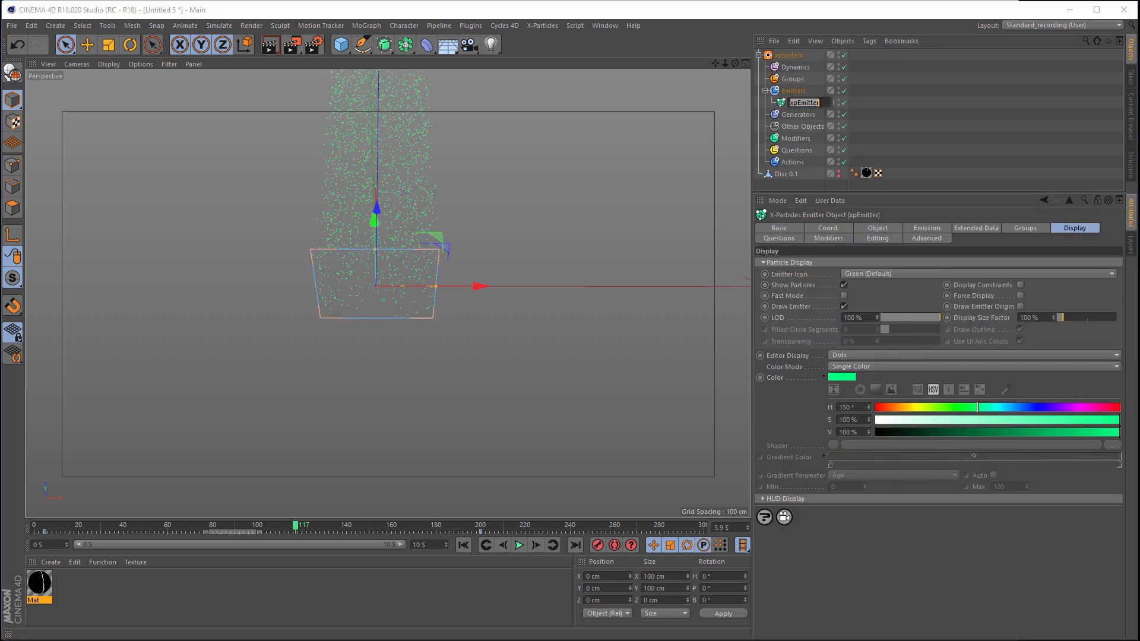
pyautogui.click(823, 103)
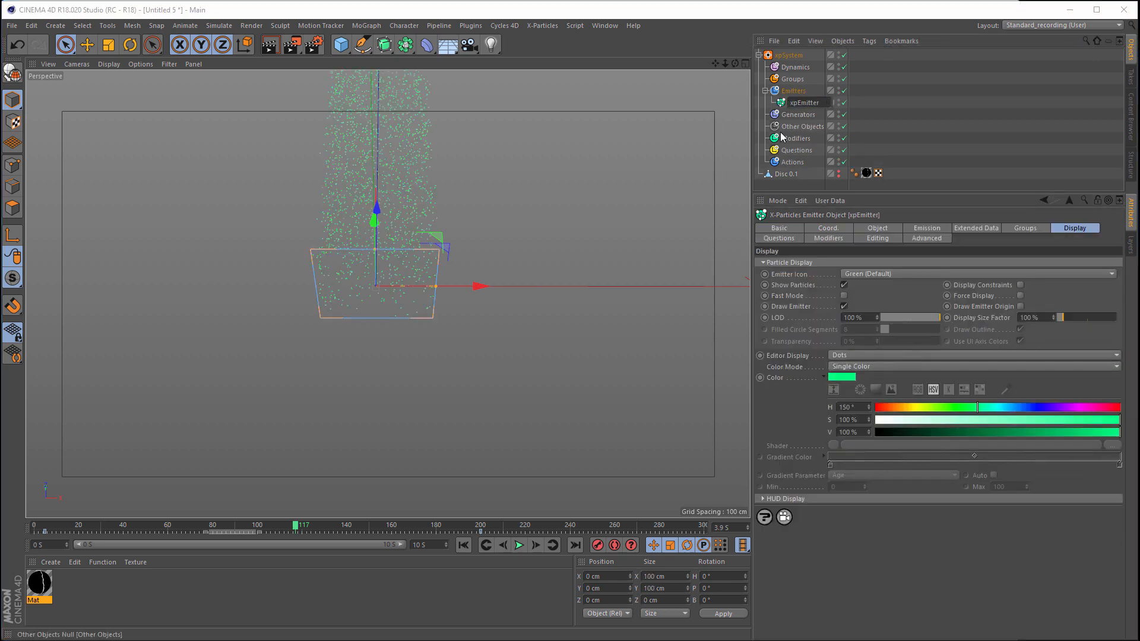
pyautogui.press('Return')
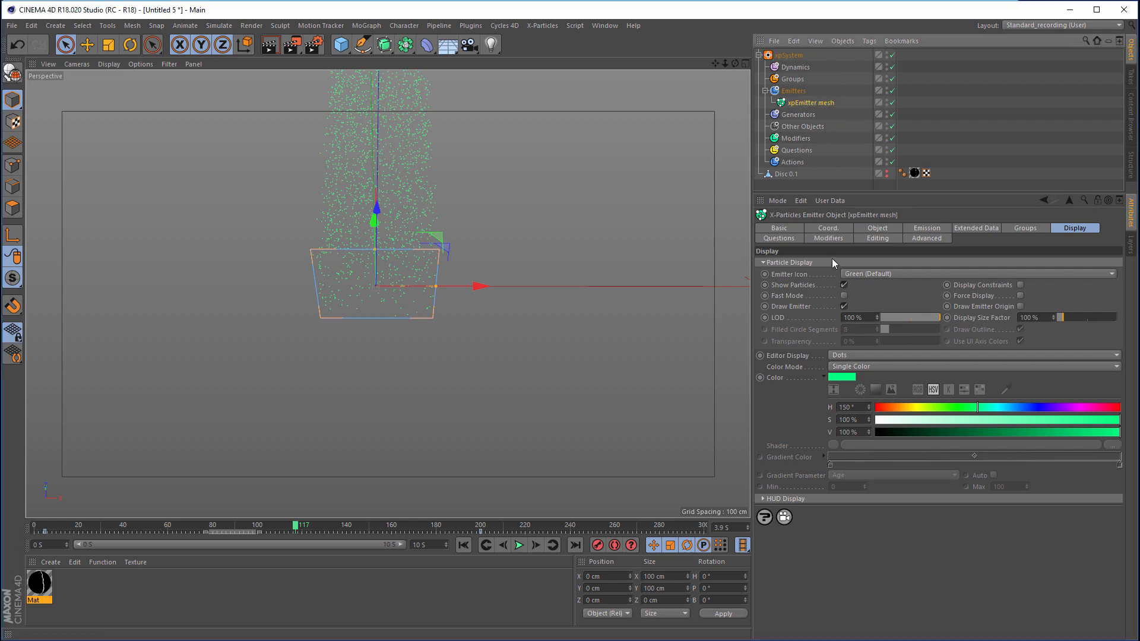
# Step: Set the emitter shape to Object and assign Disc 0.1 as its source object
pyautogui.click(875, 228)
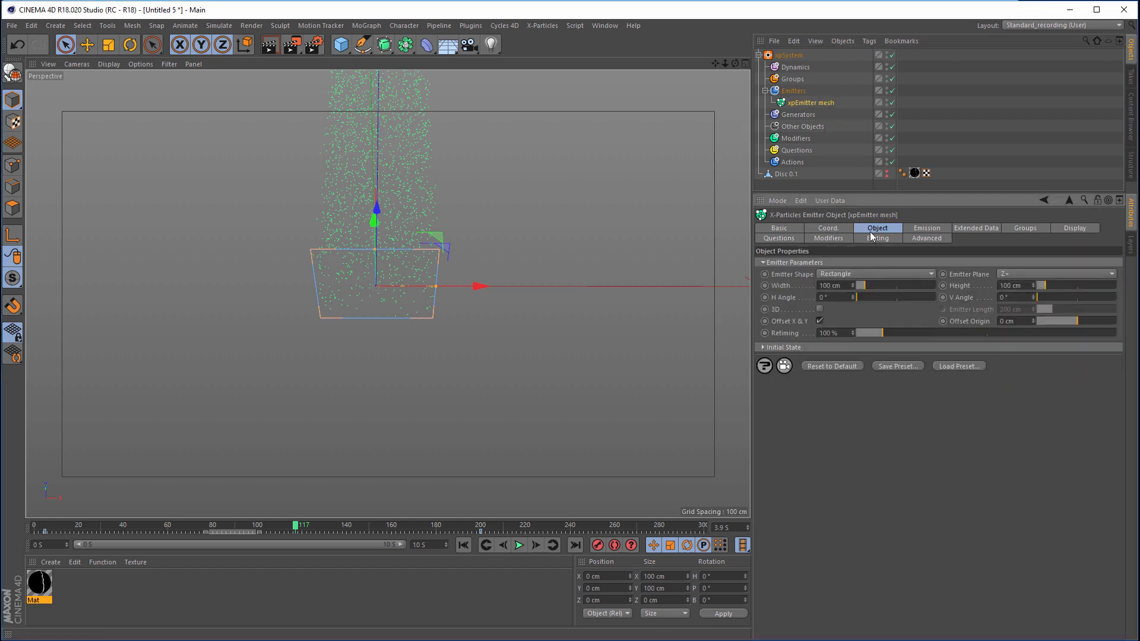
pyautogui.click(859, 274)
pyautogui.click(853, 361)
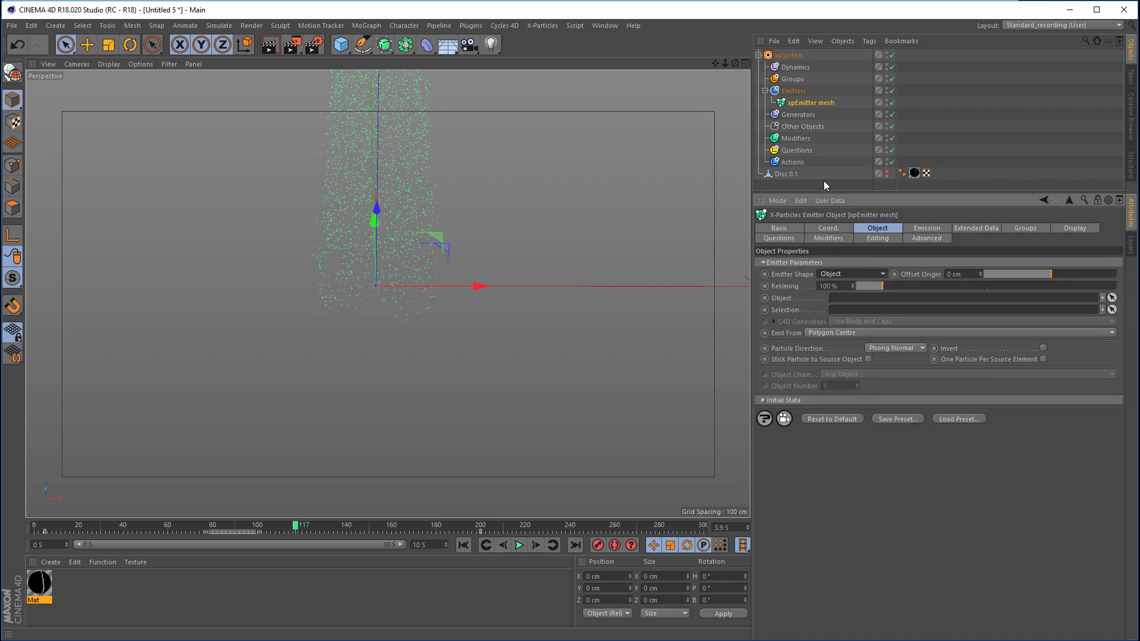
pyautogui.moveTo(773, 175); pyautogui.dragTo(773, 178)
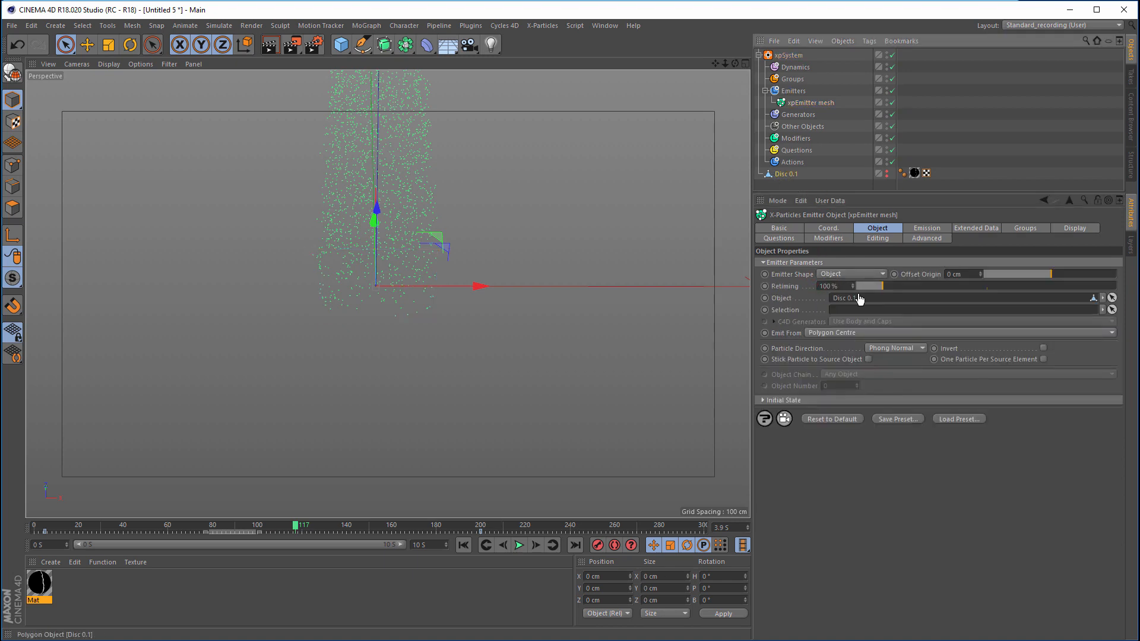
# Step: Rename the Disc 0.1 honeycomb object as mesh-base
pyautogui.doubleClick(788, 173)
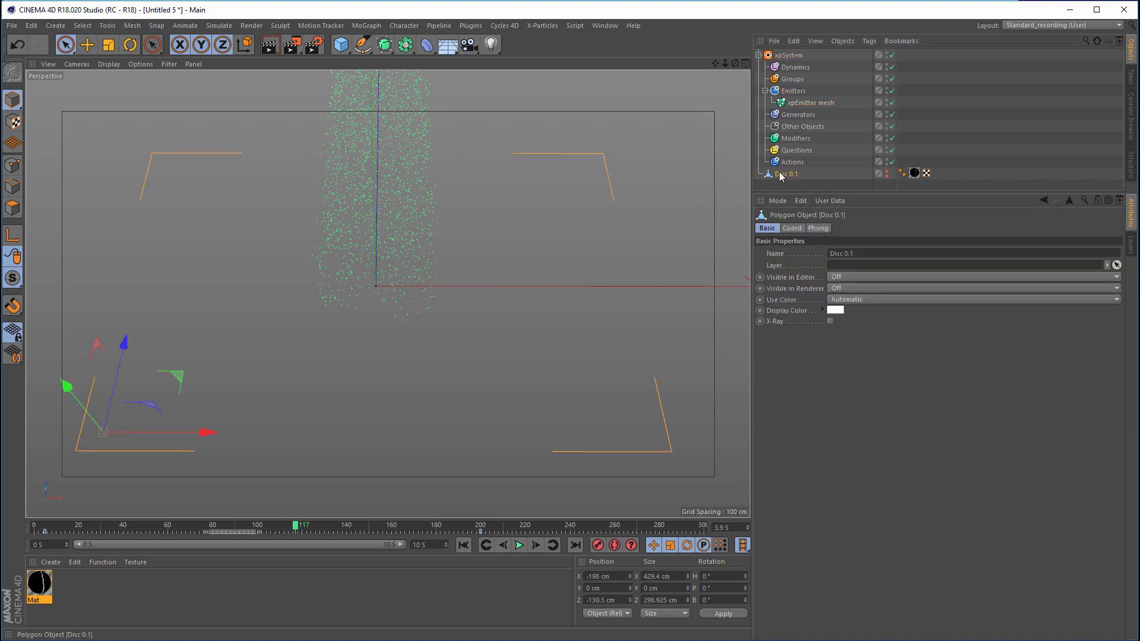
pyautogui.write('mesh')
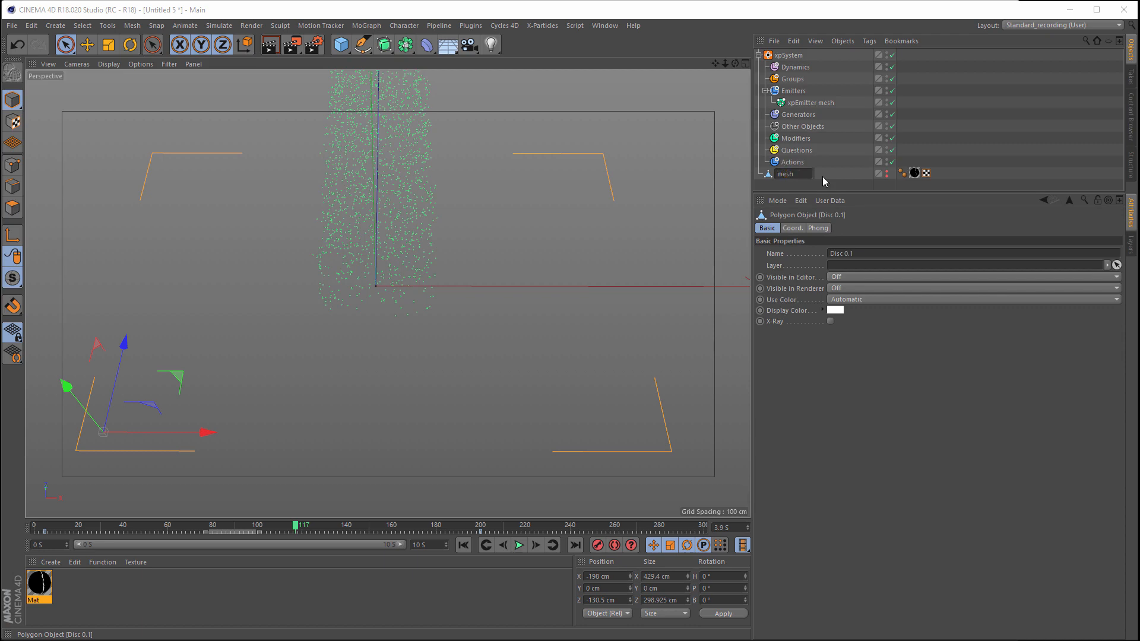
pyautogui.write('-base')
pyautogui.press('Return')
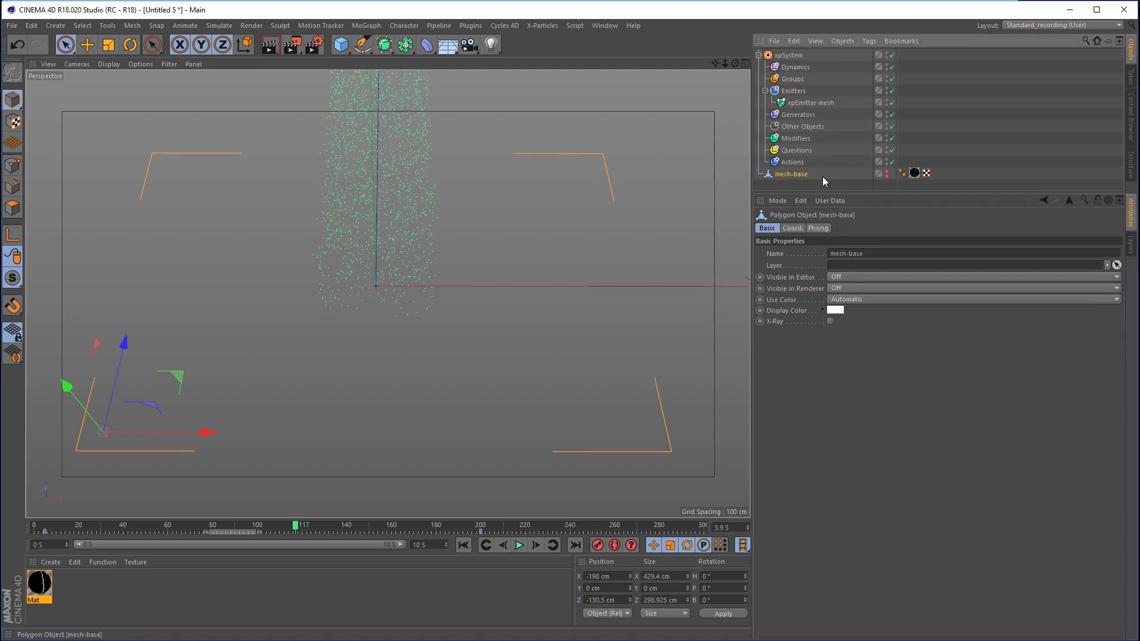
# Step: Make xpEmitter mesh emit from Texture, using the Mat texture tag of mesh-base
pyautogui.click(810, 102)
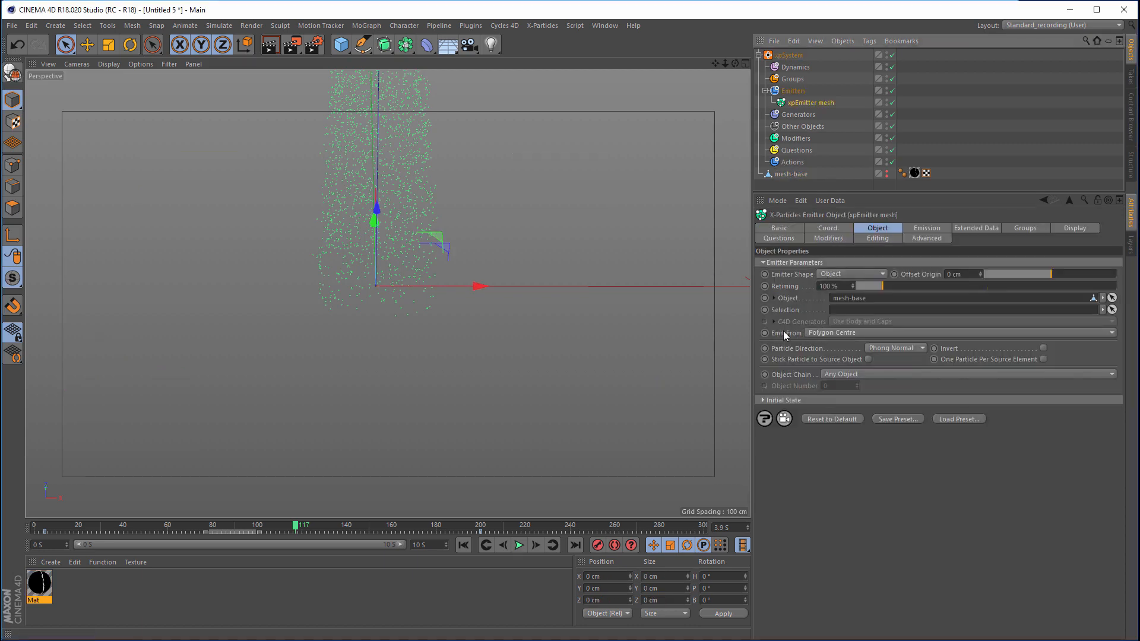
pyautogui.click(847, 333)
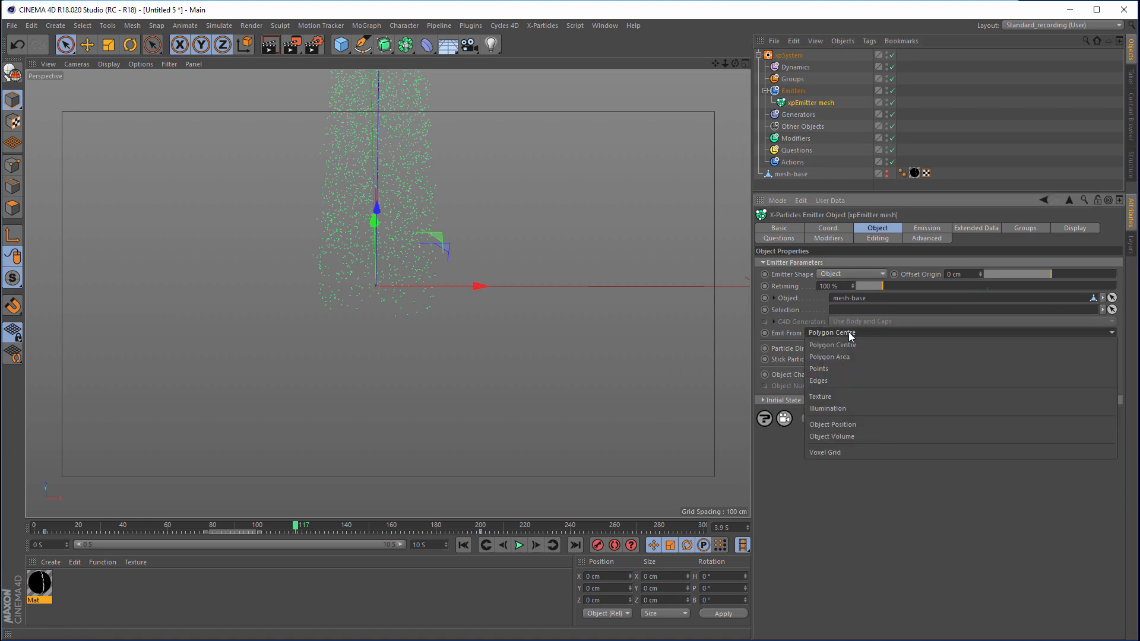
pyautogui.click(832, 397)
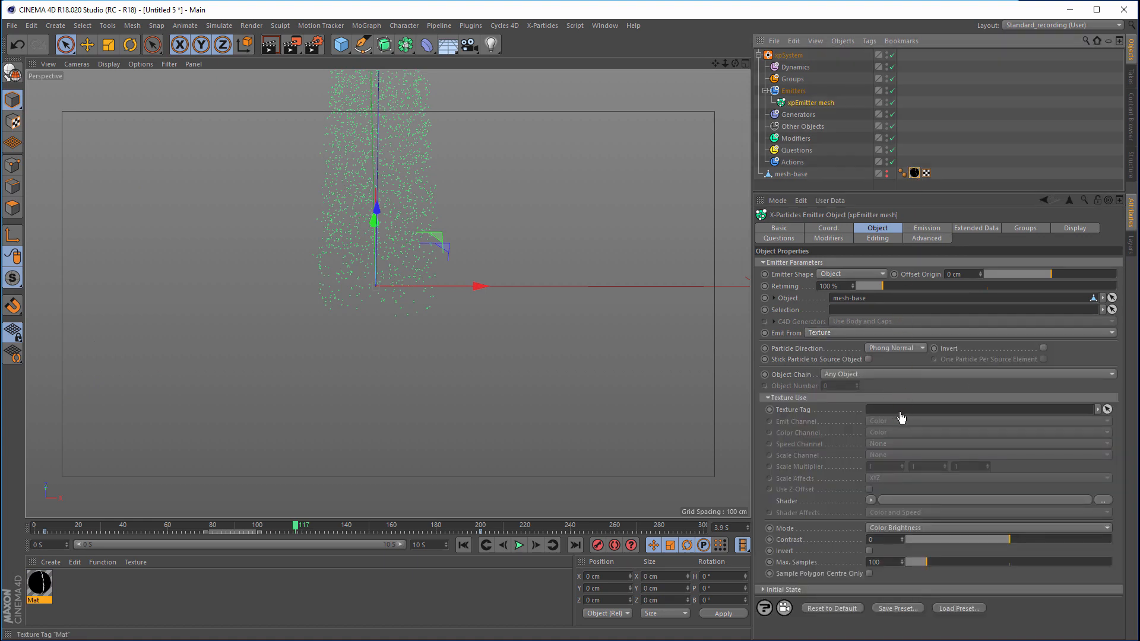
pyautogui.moveTo(899, 418); pyautogui.dragTo(897, 416)
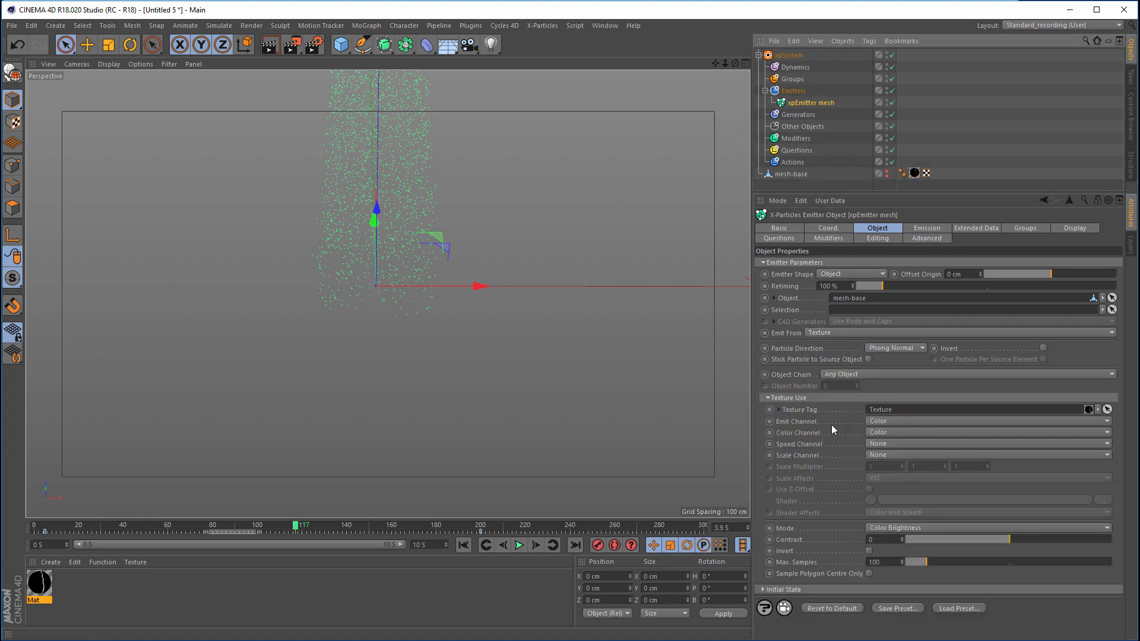
# Step: Set the emitter's texture Emit Channel to Luminance and its Color Channel to None
pyautogui.click(880, 421)
pyautogui.click(896, 470)
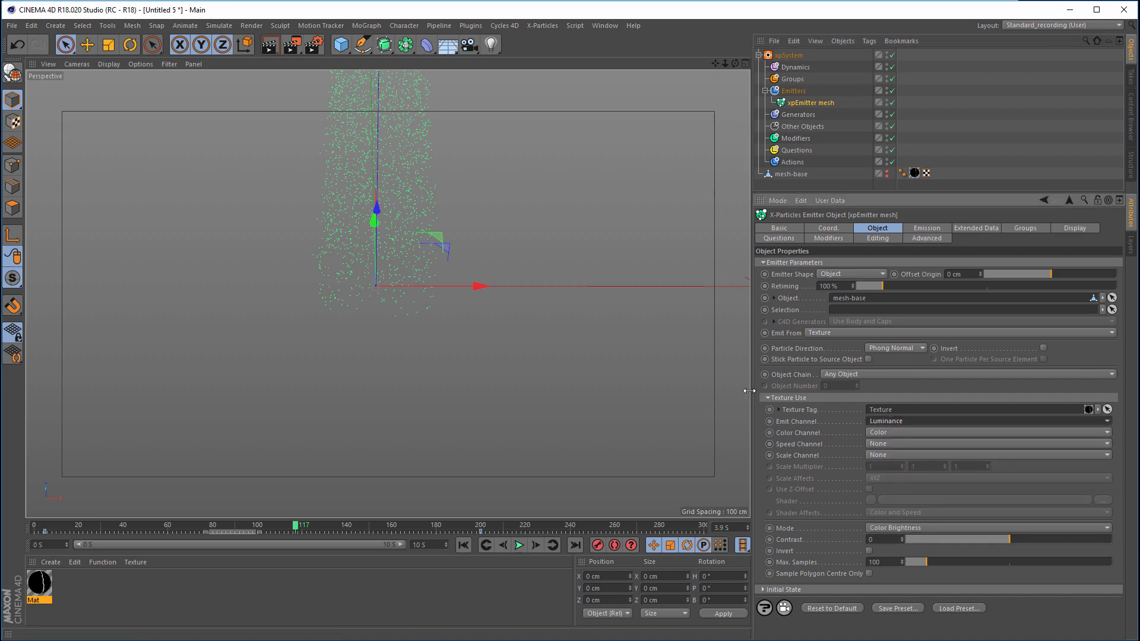
pyautogui.click(877, 432)
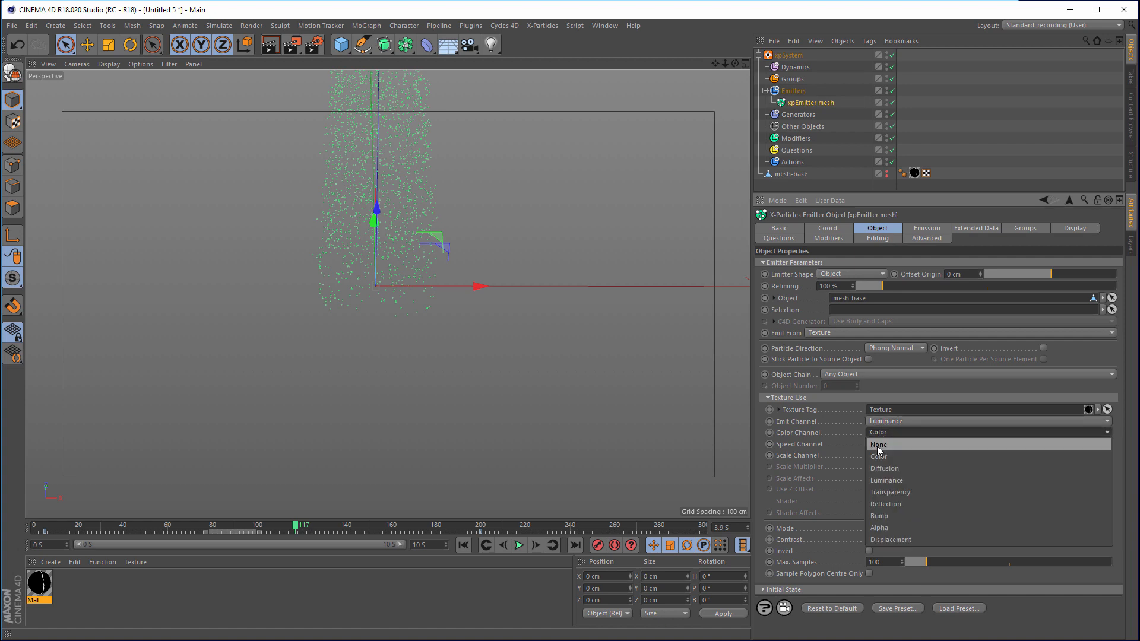
pyautogui.click(878, 446)
# Step: Display the emitter's particles as Squares, and play the simulation from the start to check how they emit
pyautogui.click(1074, 228)
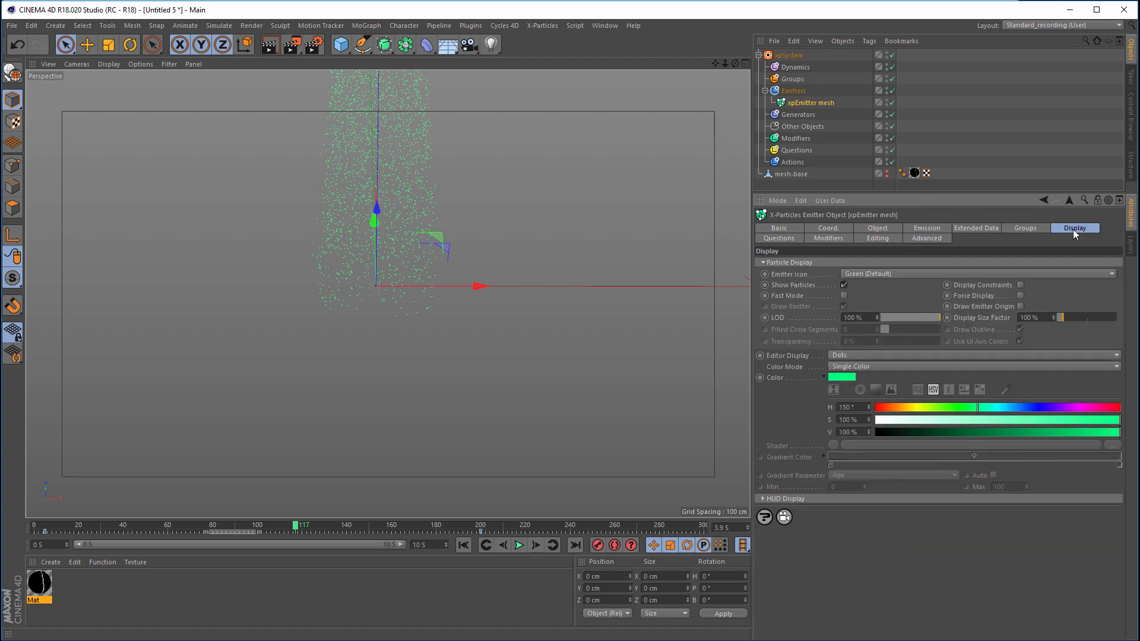
pyautogui.click(853, 354)
pyautogui.click(855, 402)
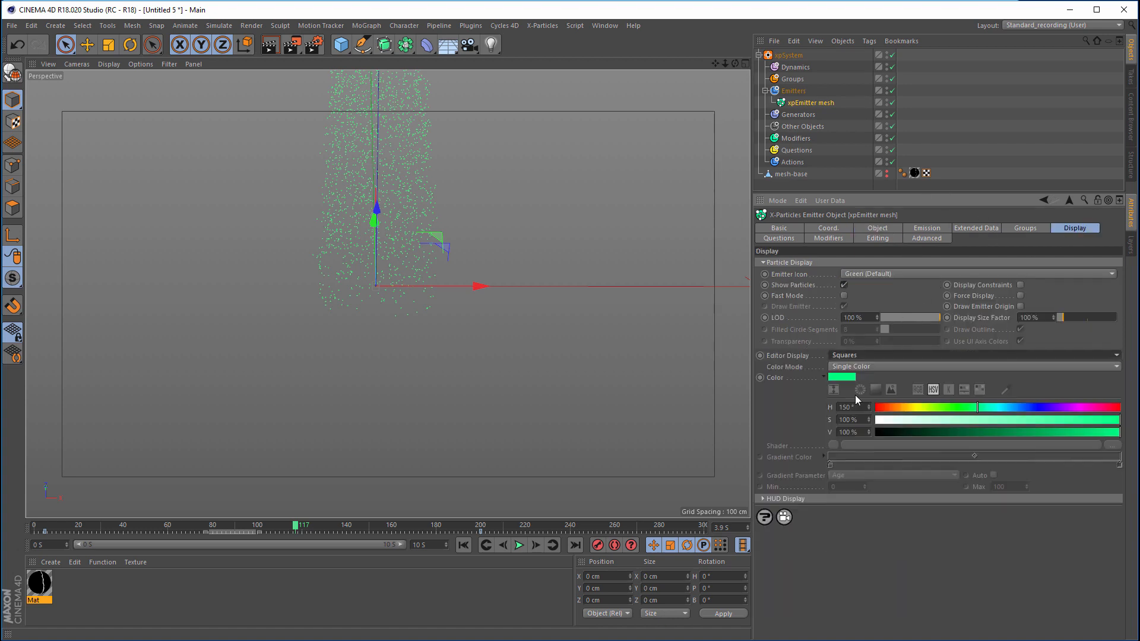
pyautogui.click(463, 544)
pyautogui.click(519, 545)
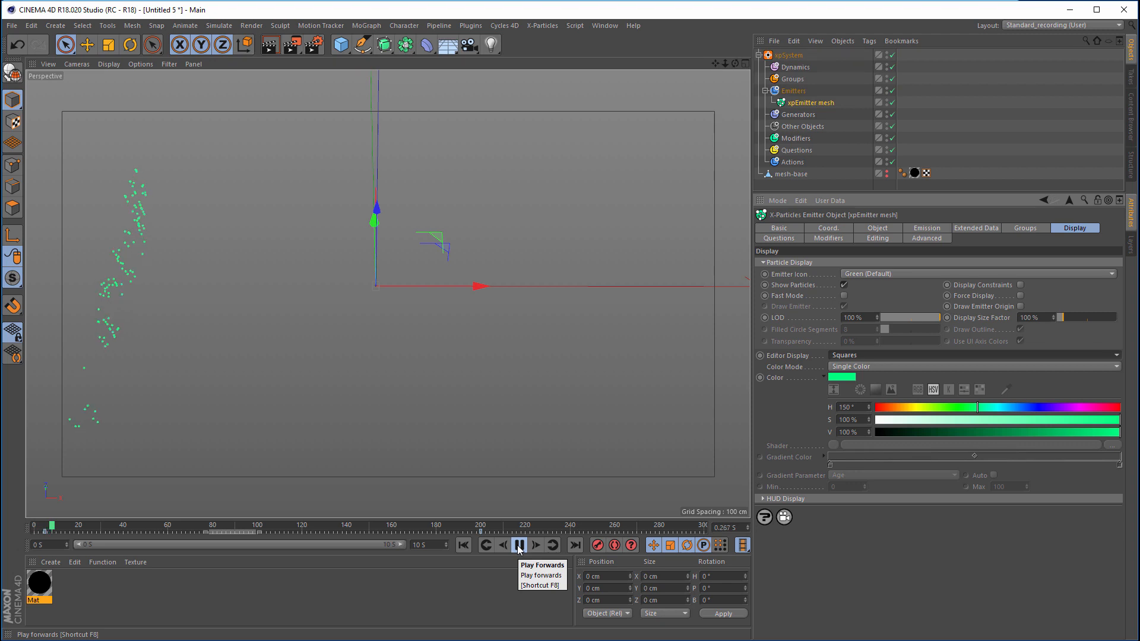
pyautogui.click(519, 545)
pyautogui.keyDown('alt'); pyautogui.moveTo(214, 371); pyautogui.dragTo(388, 378); pyautogui.keyUp('alt')
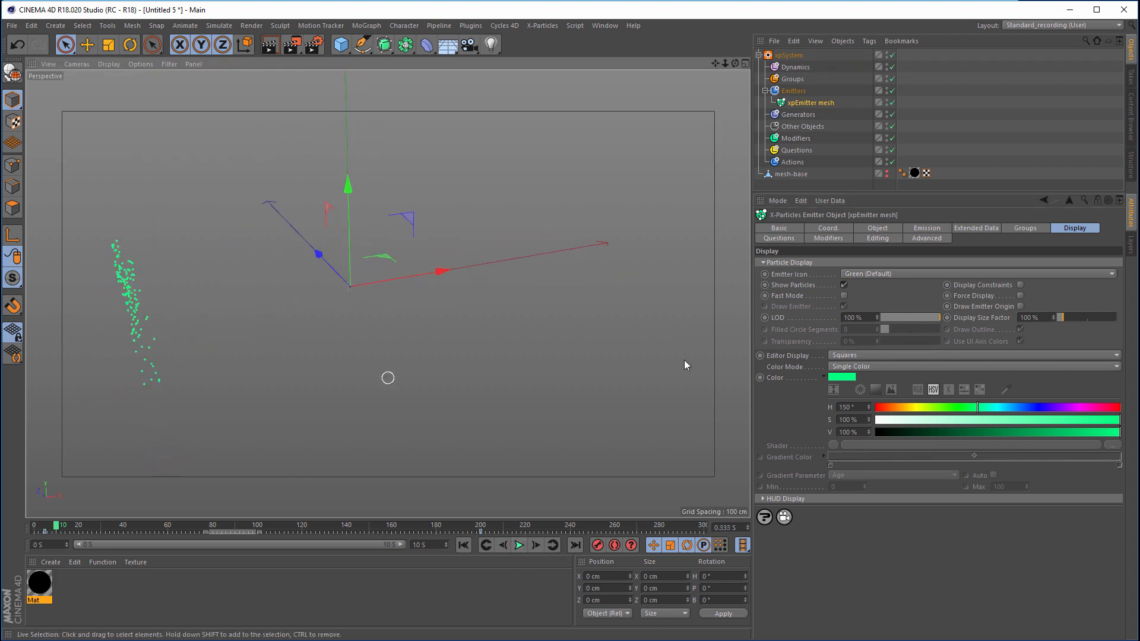
# Step: Set the emitter's particle speed to 0 cm and enable No Intersection with a 1 cm radius
pyautogui.click(926, 230)
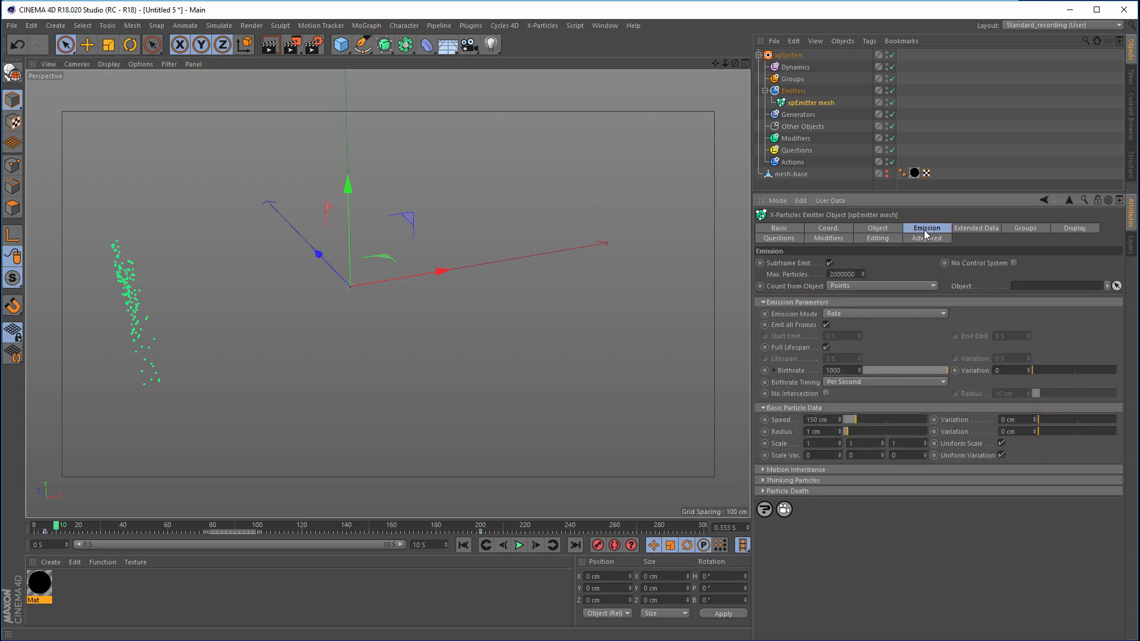
pyautogui.click(834, 423)
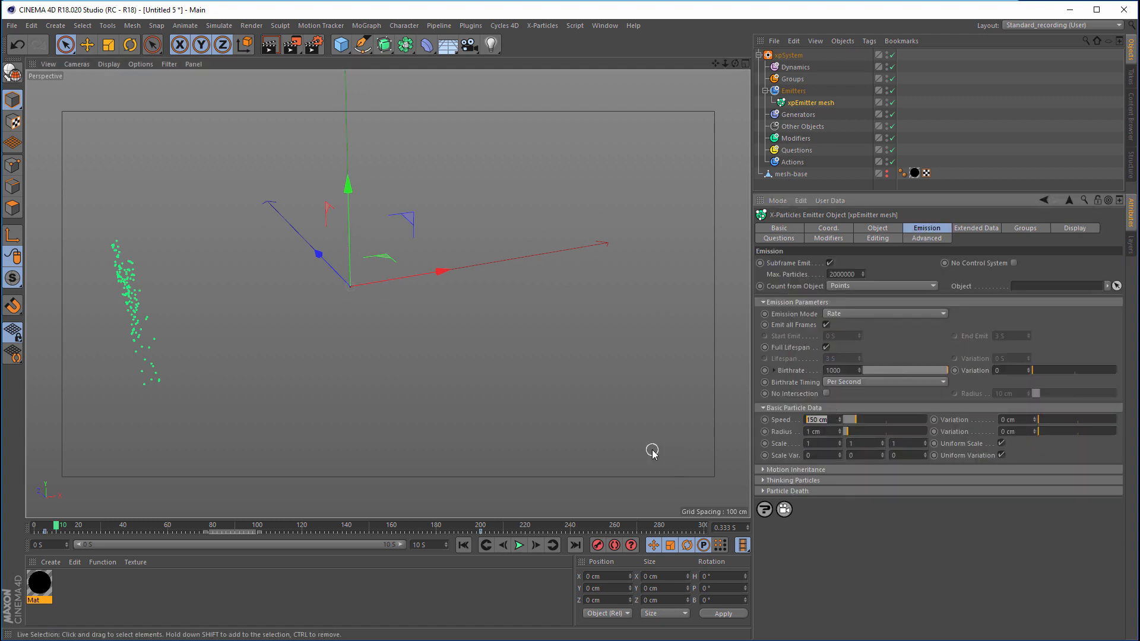
pyautogui.write('0')
pyautogui.press('Return')
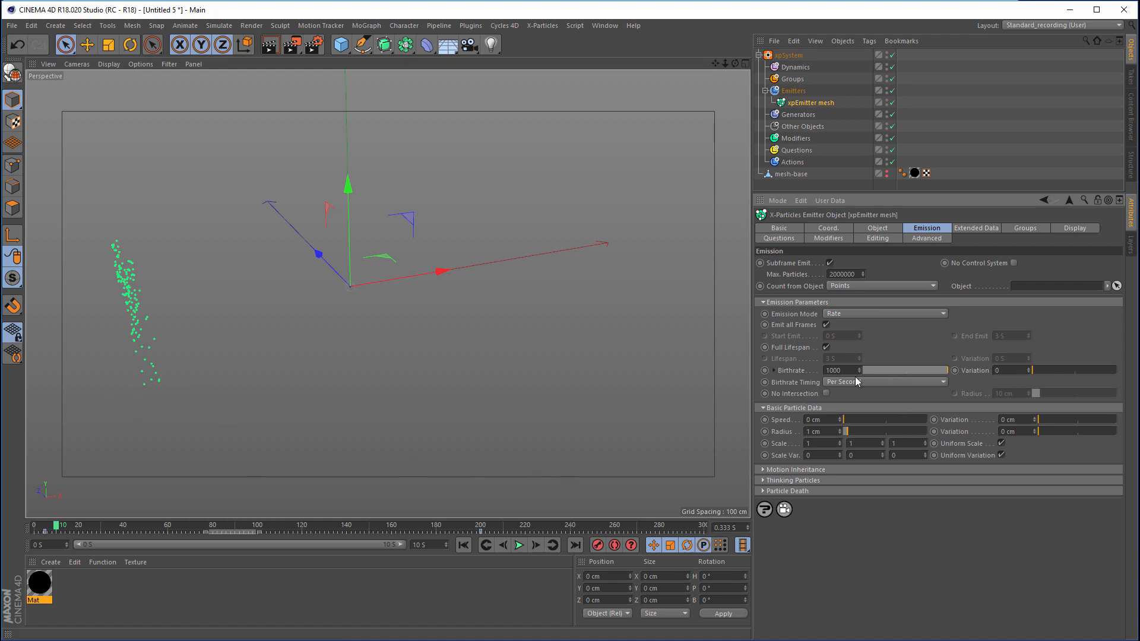
pyautogui.click(826, 394)
pyautogui.click(1018, 392)
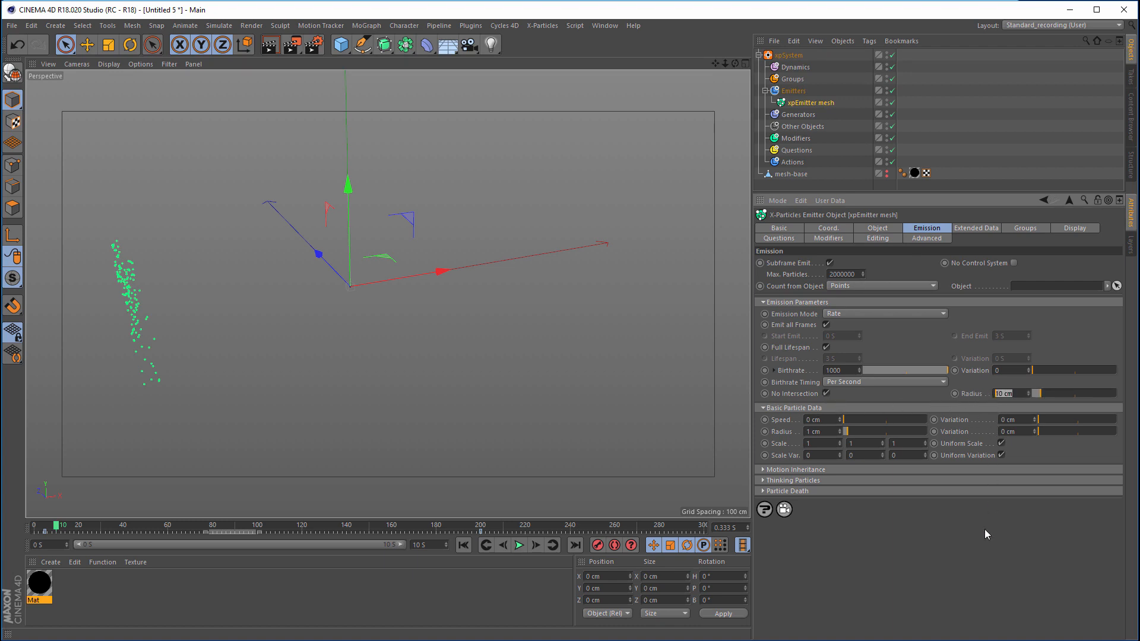
pyautogui.write('1')
pyautogui.press('Return')
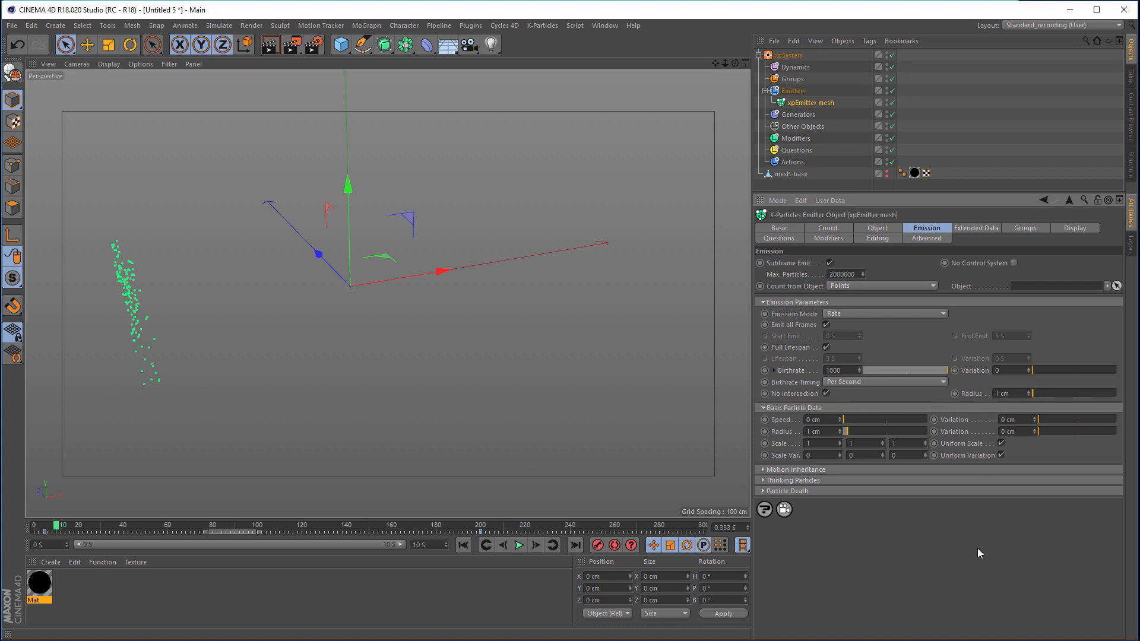
# Step: Replay the simulation from the first frame and examine from several angles how particles spawn along the honeycomb lines
pyautogui.click(463, 545)
pyautogui.click(518, 545)
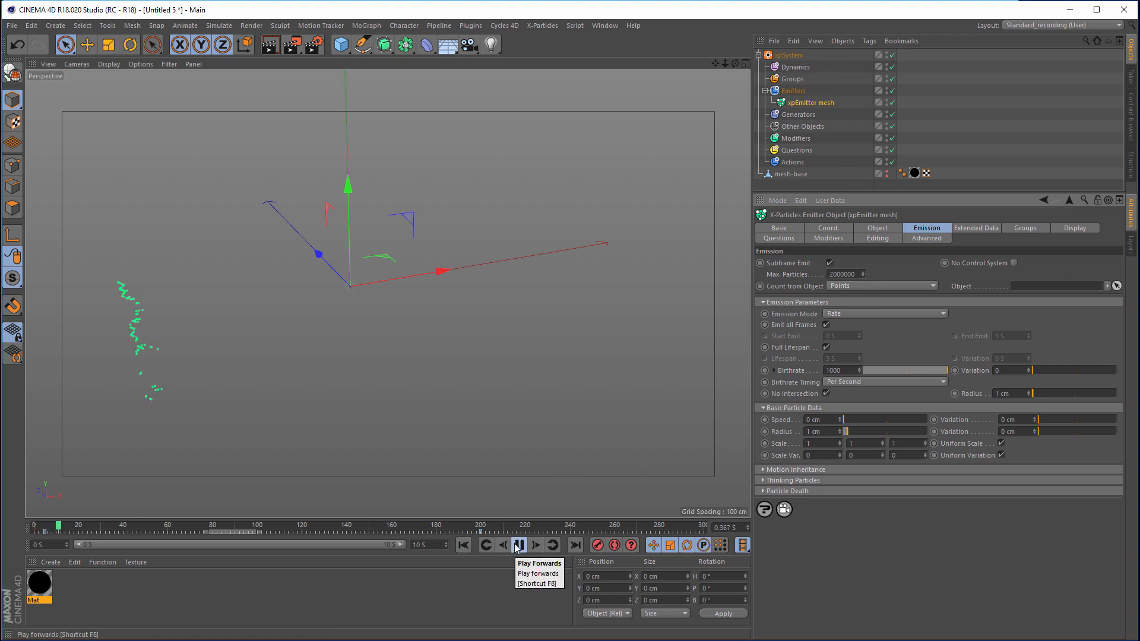
pyautogui.keyDown('alt'); pyautogui.moveTo(272, 441); pyautogui.dragTo(447, 439); pyautogui.keyUp('alt')
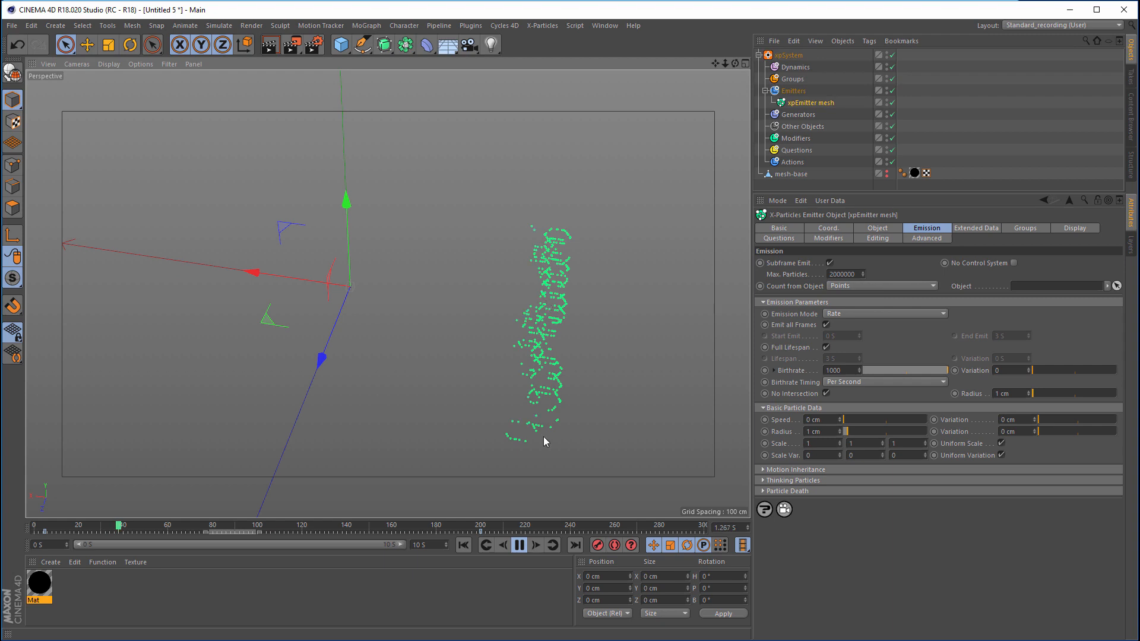
pyautogui.click(519, 544)
pyautogui.keyDown('alt'); pyautogui.moveTo(571, 398); pyautogui.dragTo(609, 386, button='right'); pyautogui.keyUp('alt')
pyautogui.keyDown('alt'); pyautogui.moveTo(610, 386); pyautogui.dragTo(574, 376); pyautogui.keyUp('alt')
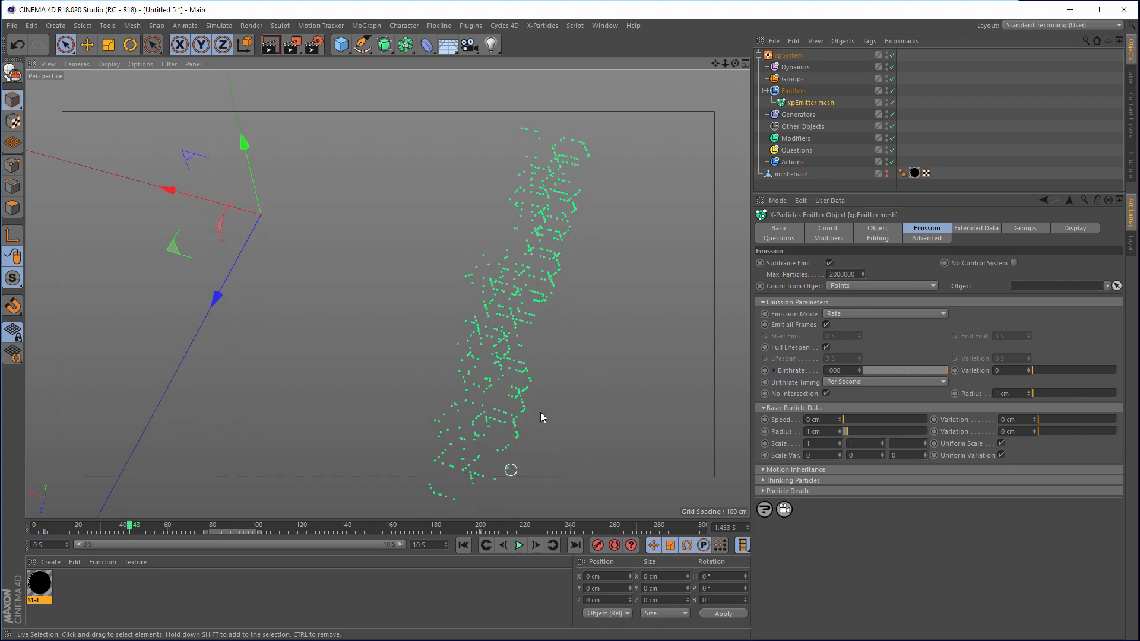
pyautogui.keyDown('alt'); pyautogui.moveTo(541, 413); pyautogui.dragTo(561, 372); pyautogui.keyUp('alt')
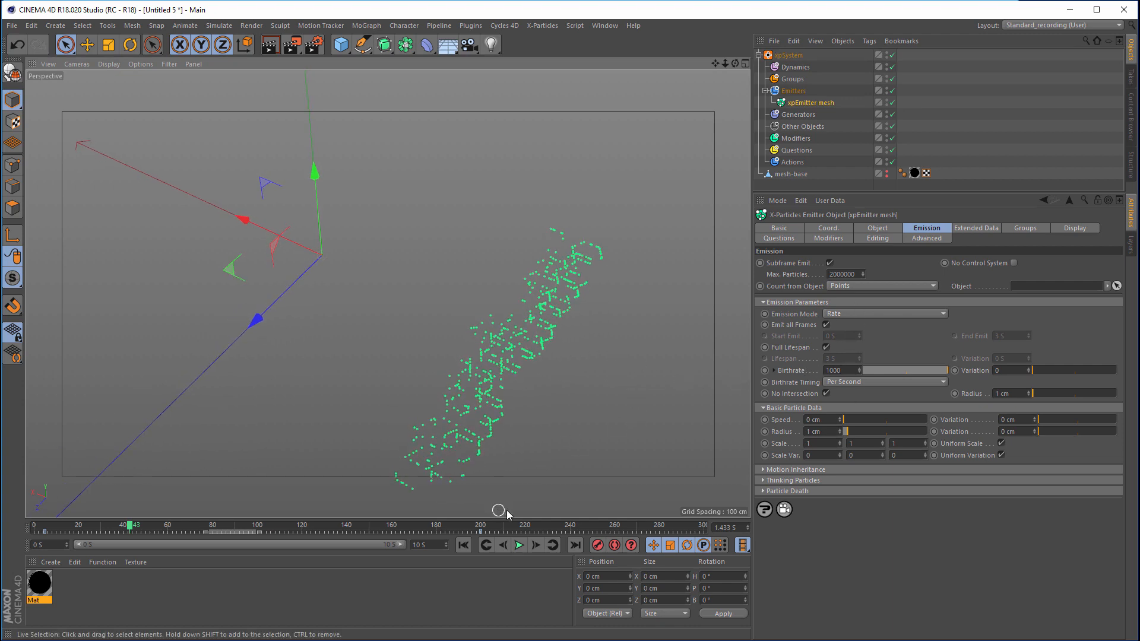
# Step: Set the mesh emitter's Birthrate to 2000 and replay the simulation from the first frame
pyautogui.click(828, 370)
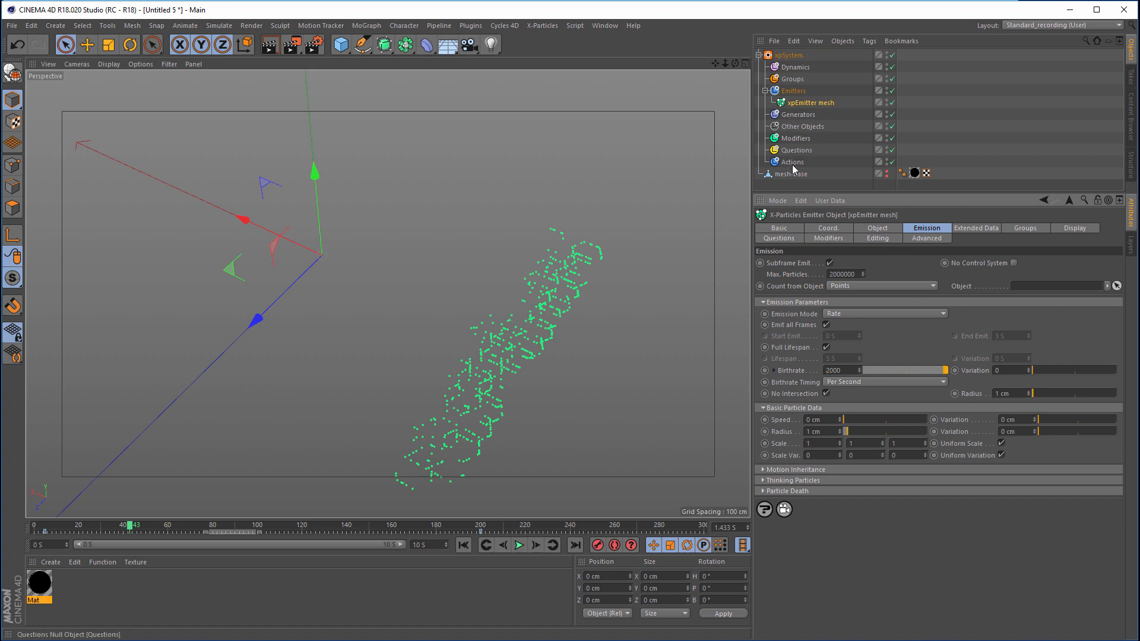
pyautogui.click(464, 545)
pyautogui.click(518, 545)
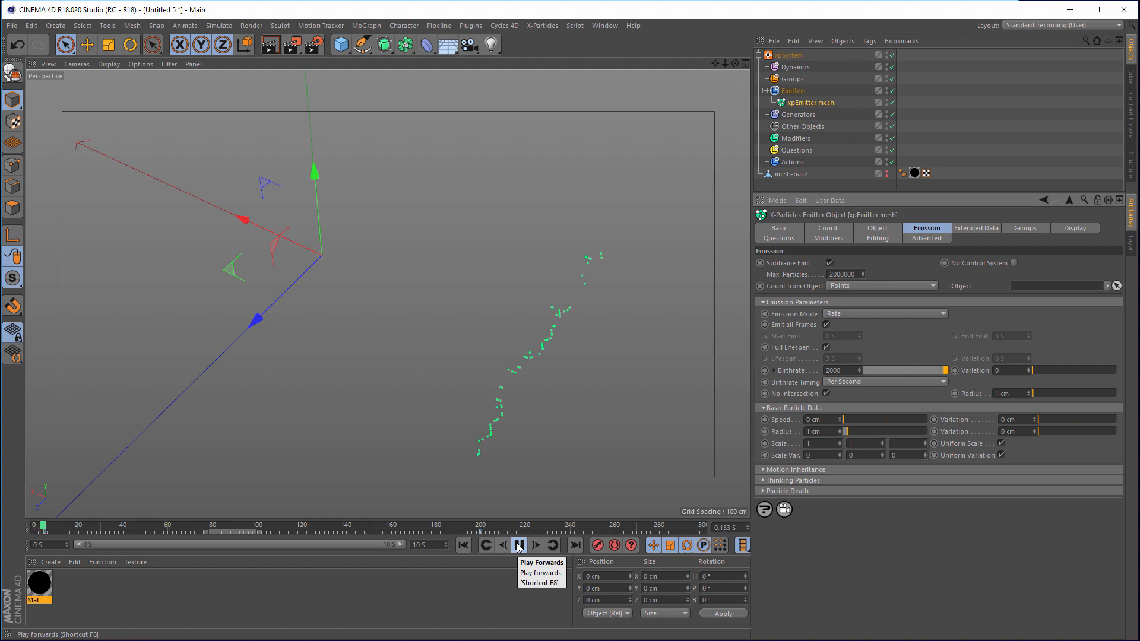
# Step: Show mesh-base during playback to compare the particles with the honeycomb lines, pausing to inspect them, and hide the mesh again
pyautogui.click(885, 172)
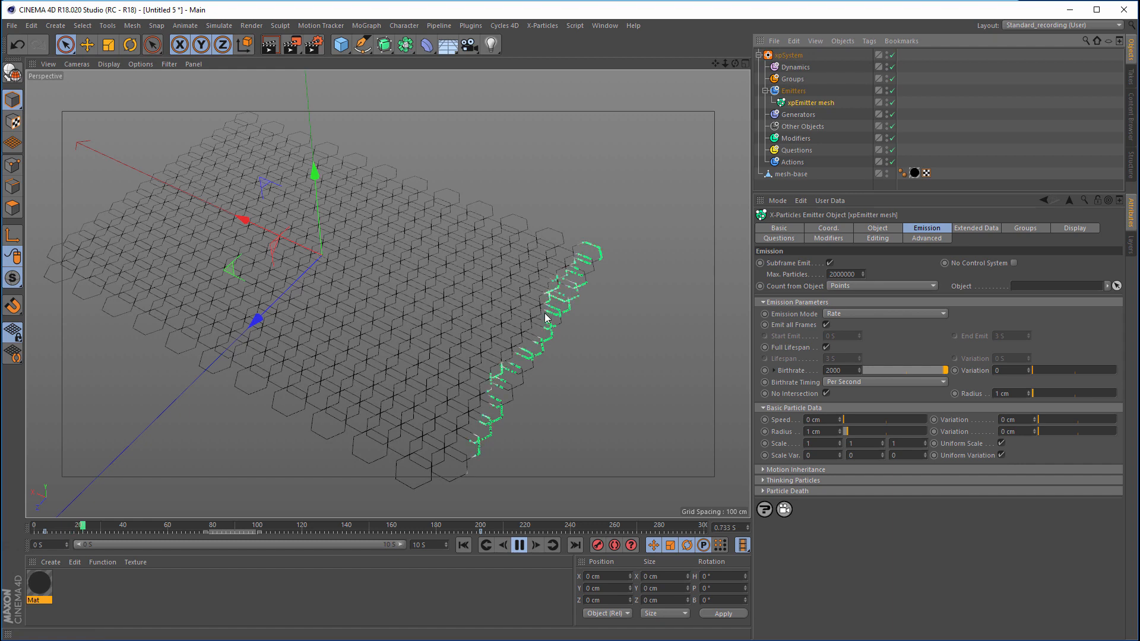
pyautogui.keyDown('shift'); pyautogui.click(501, 368); pyautogui.keyUp('shift')
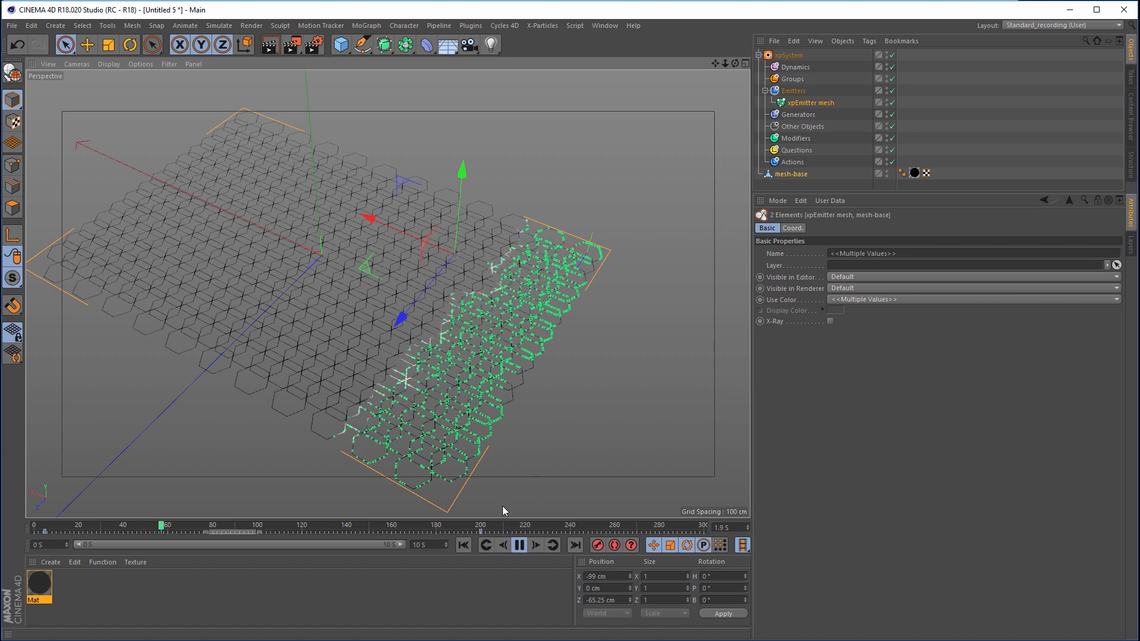
pyautogui.click(520, 545)
pyautogui.keyDown('alt'); pyautogui.moveTo(598, 330); pyautogui.dragTo(582, 362); pyautogui.keyUp('alt')
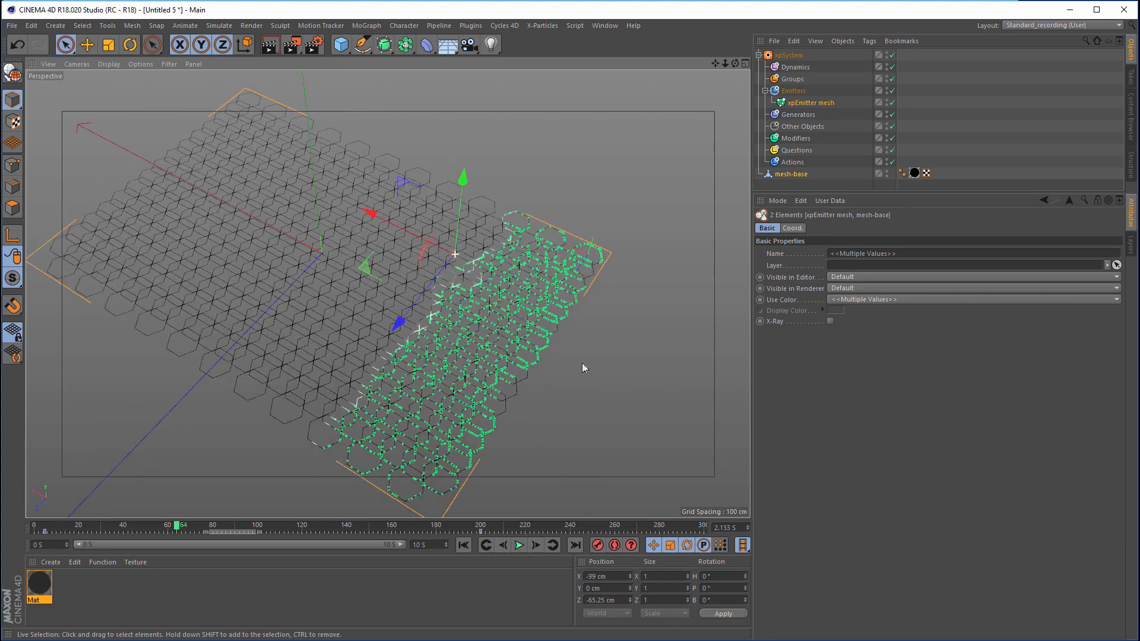
pyautogui.click(888, 174)
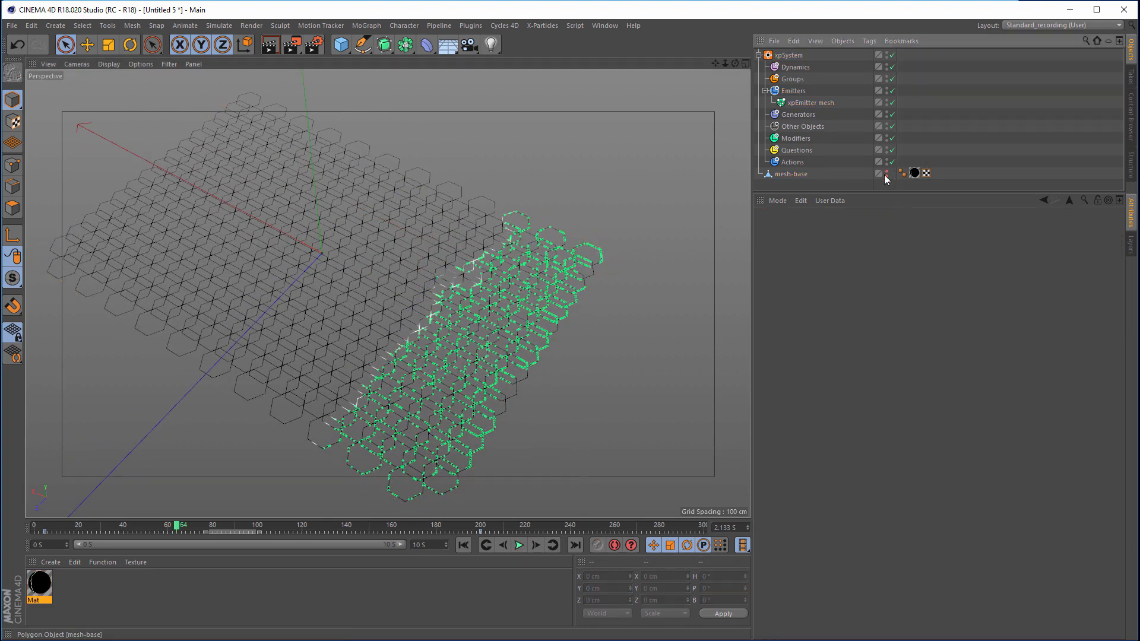
pyautogui.click(887, 175)
# Step: Open the xpEmitter mesh's display settings and inspect the emitted particles from another angle
pyautogui.click(816, 102)
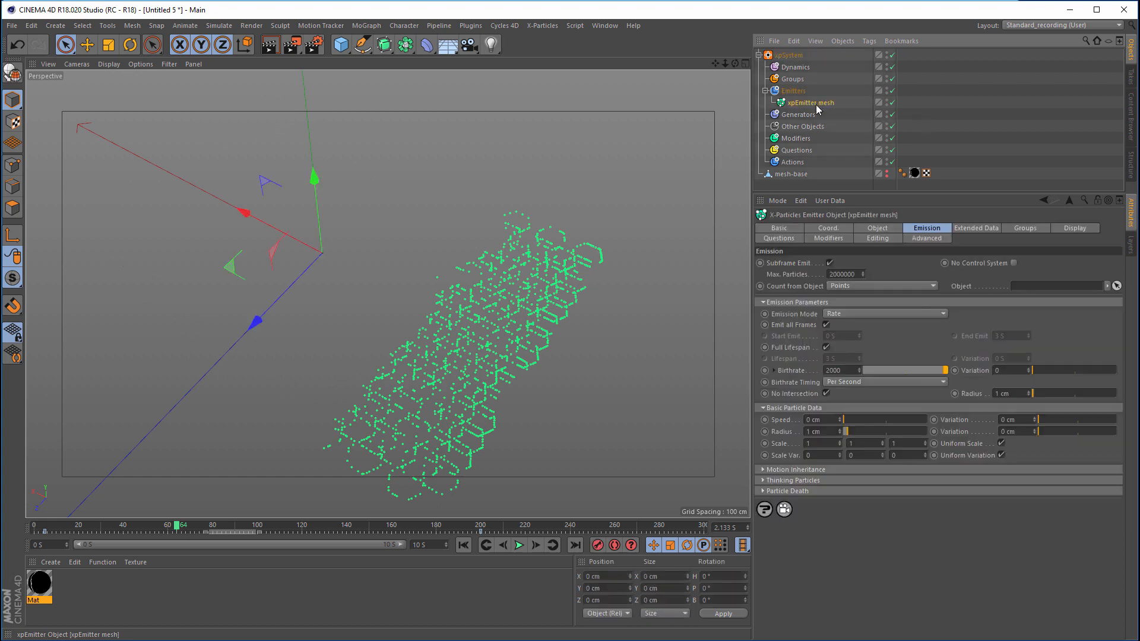
pyautogui.click(1072, 230)
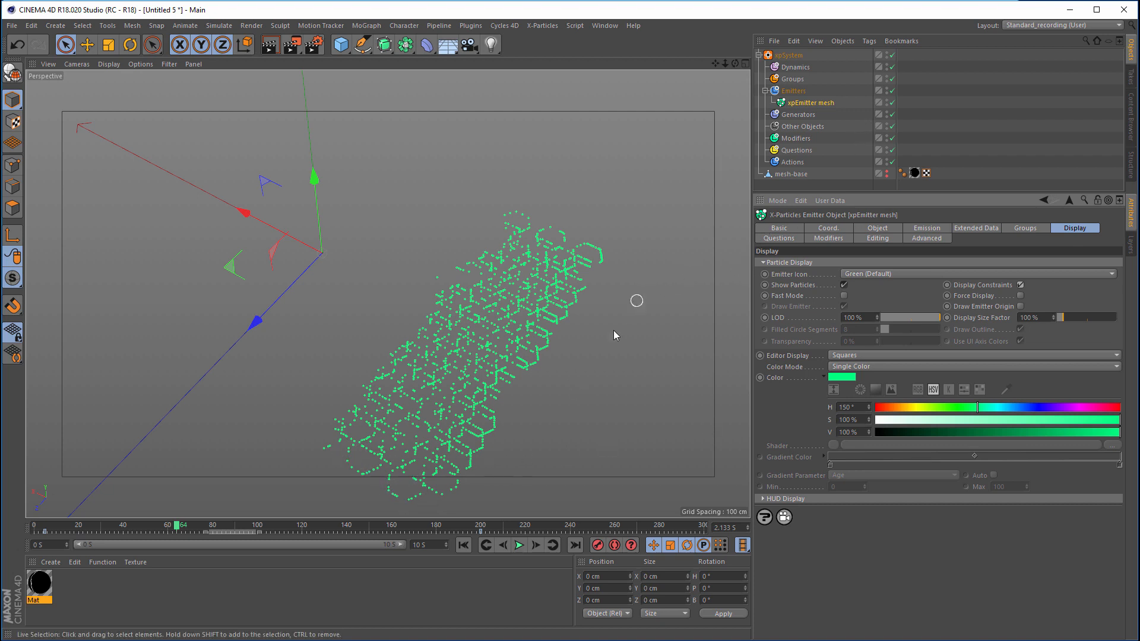
pyautogui.keyDown('alt'); pyautogui.moveTo(614, 330); pyautogui.dragTo(570, 380); pyautogui.keyUp('alt')
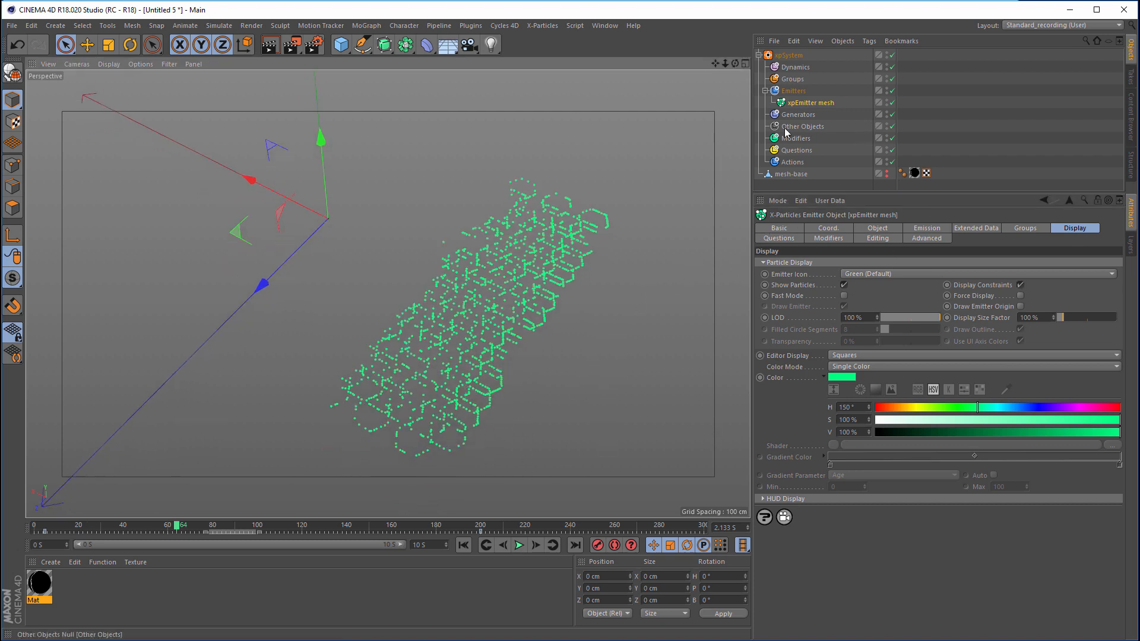
# Step: Add a Constraints object to the X-Particles system's Dynamics folder
pyautogui.click(795, 67)
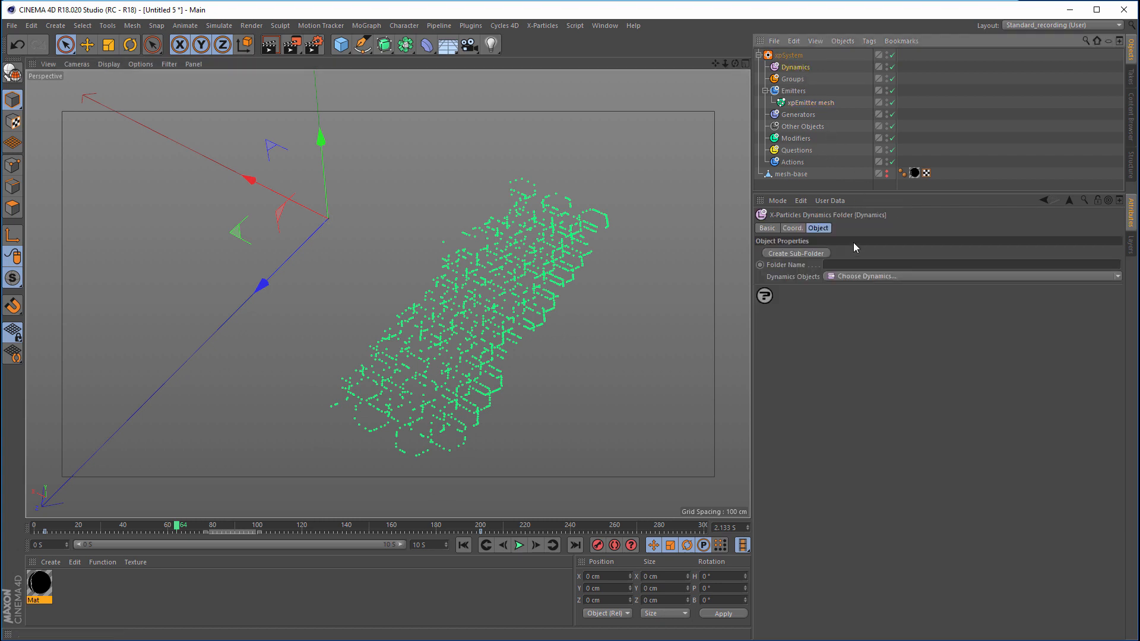
pyautogui.click(856, 276)
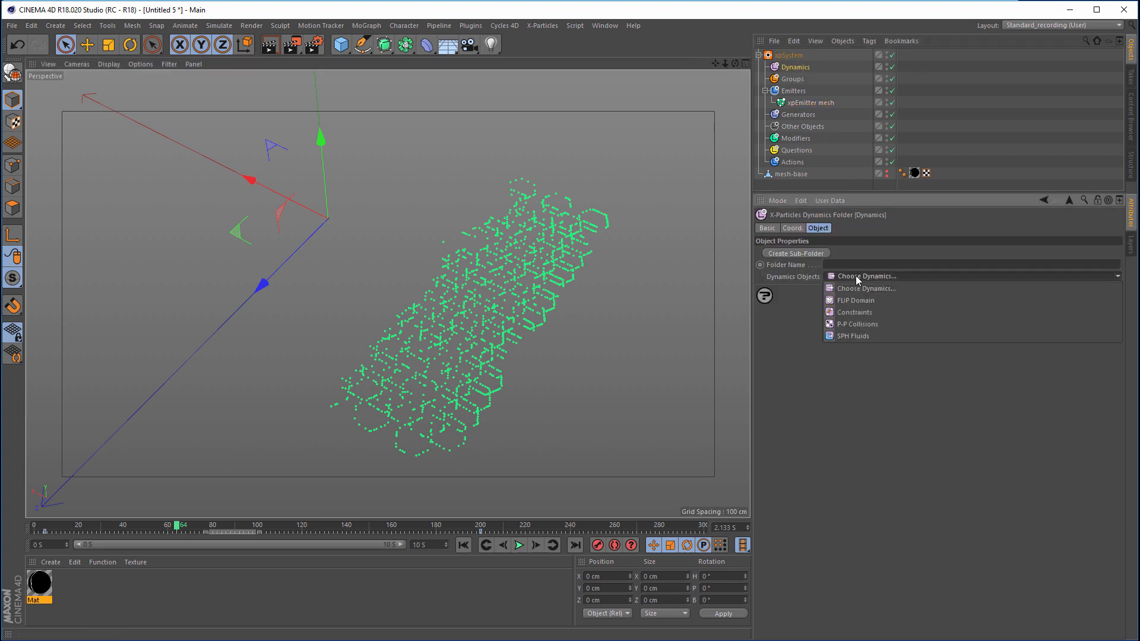
pyautogui.click(856, 316)
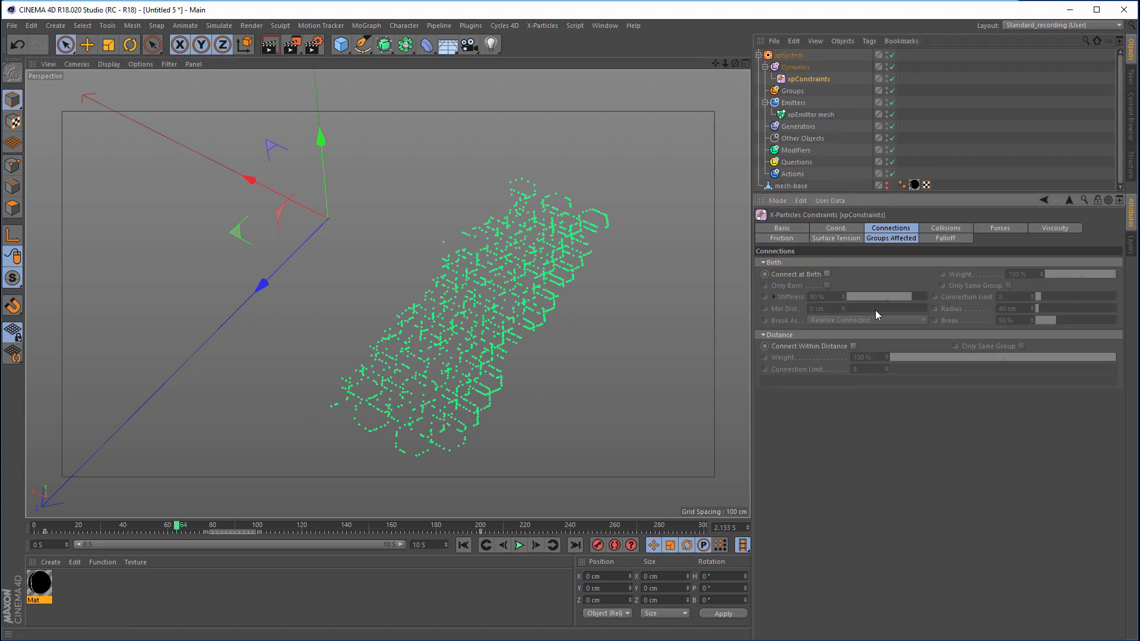
# Step: Enable Connect at Birth on the constraints with a Connection Limit of 4 and a Radius of 5 cm
pyautogui.click(827, 273)
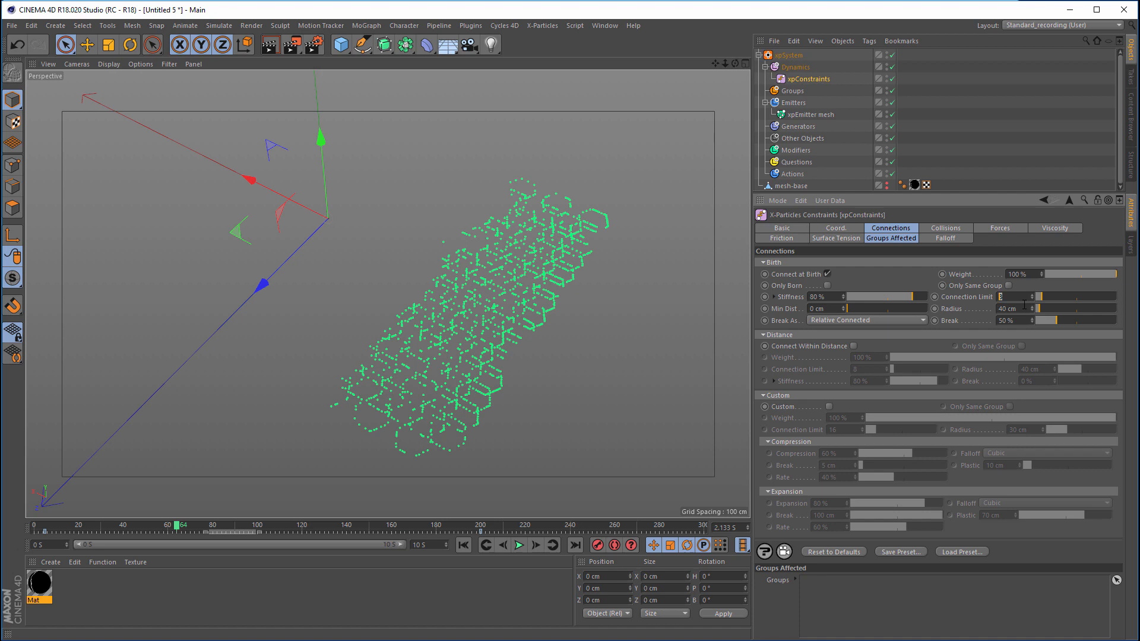
pyautogui.write('4')
pyautogui.press('Tab')
pyautogui.write('5')
pyautogui.press('Return')
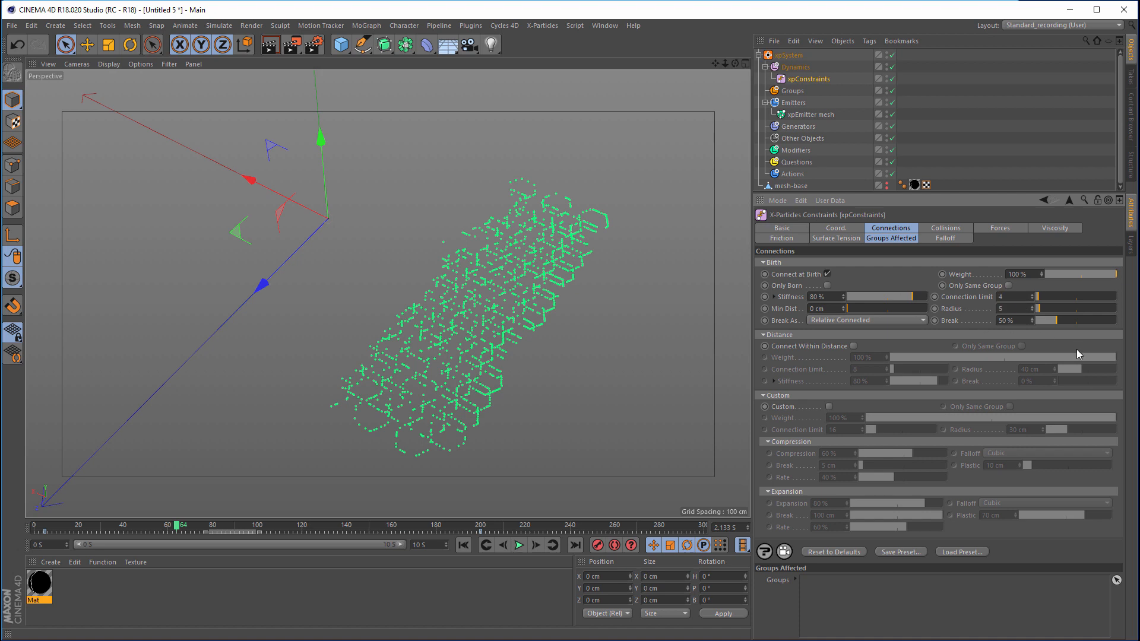
# Step: Replay the simulation from the first frame and examine the constraint connections between particles up close
pyautogui.click(463, 545)
pyautogui.click(519, 545)
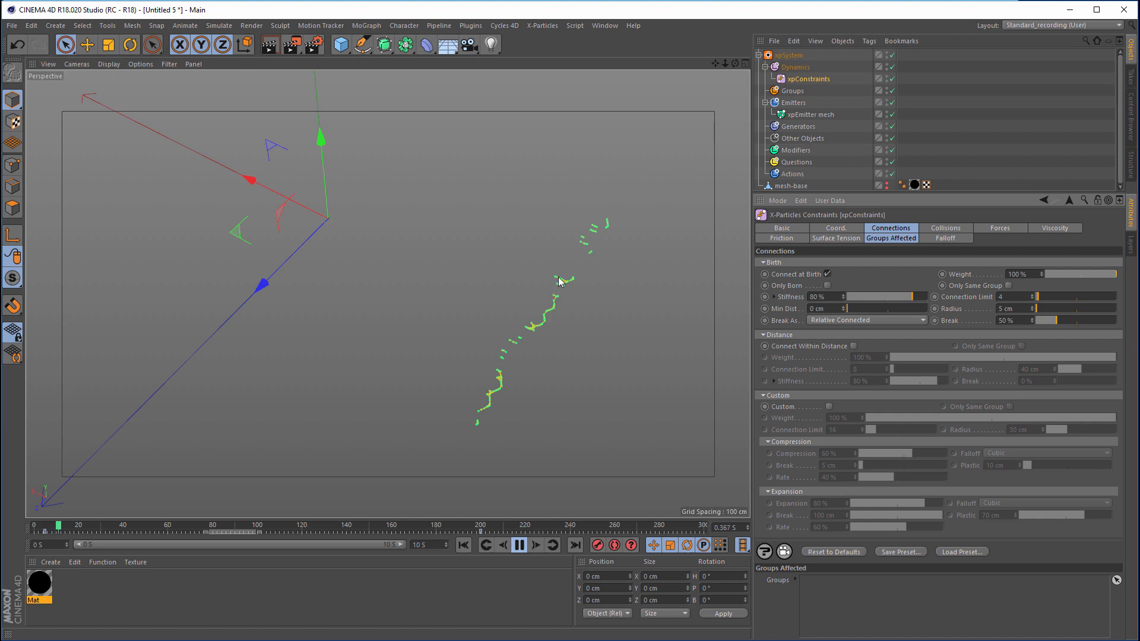
pyautogui.scroll(5, 573, 377)
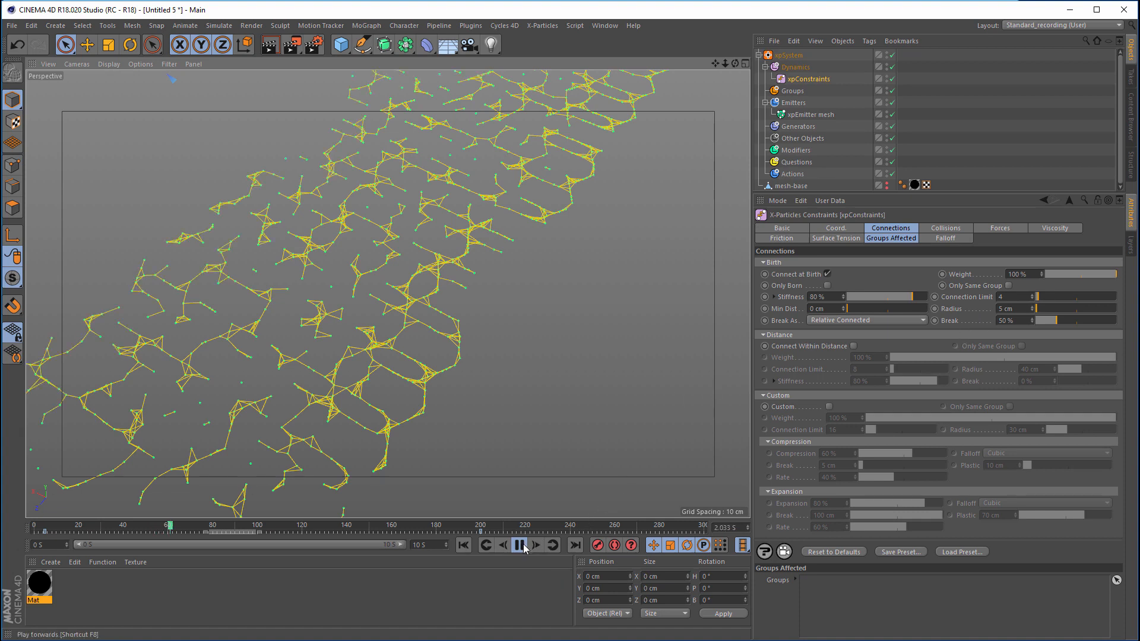
pyautogui.press('F8')
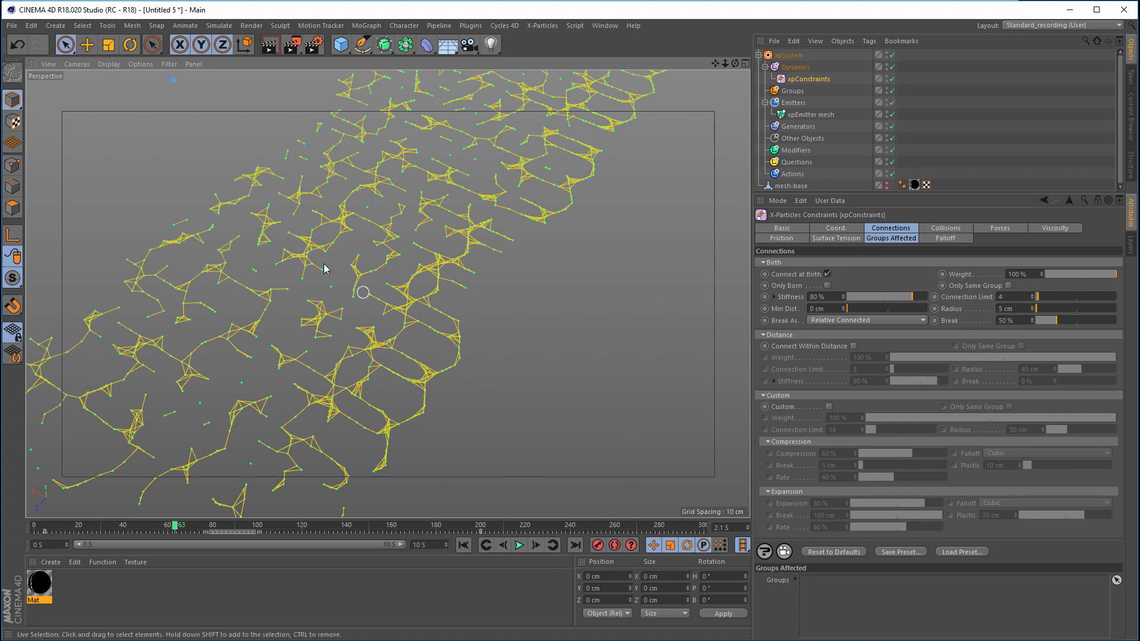
# Step: Set the birth connection Radius to 10 cm and return to the first frame
pyautogui.click(1014, 308)
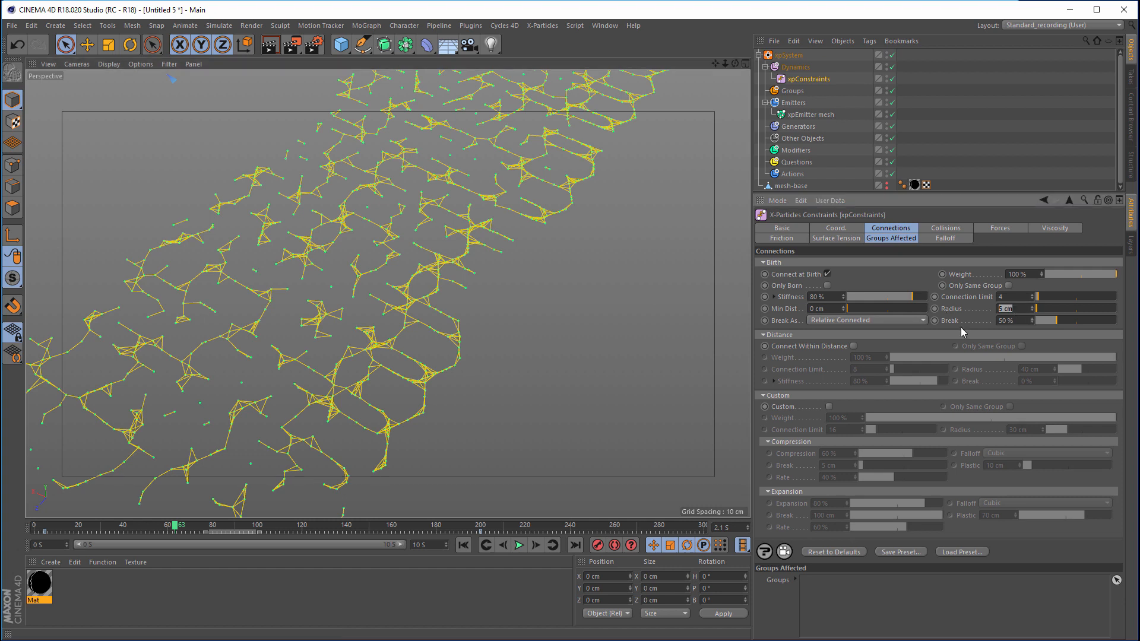
pyautogui.write('10')
pyautogui.press('Return')
pyautogui.click(464, 545)
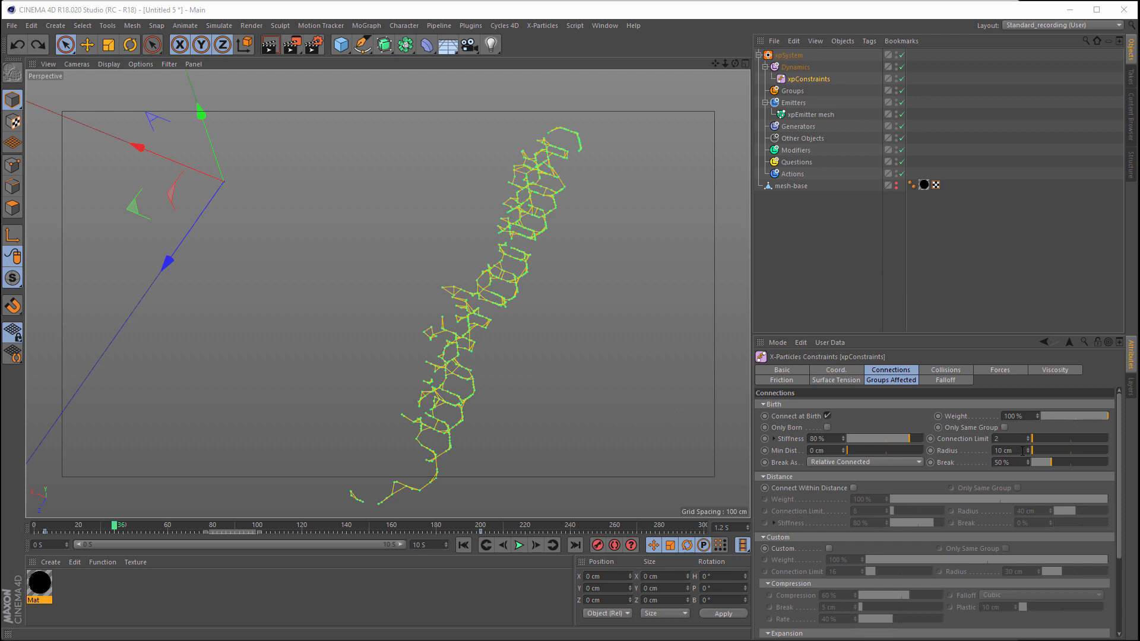
# Step: Set the mesh emitter's Birthrate to 10000
pyautogui.click(807, 114)
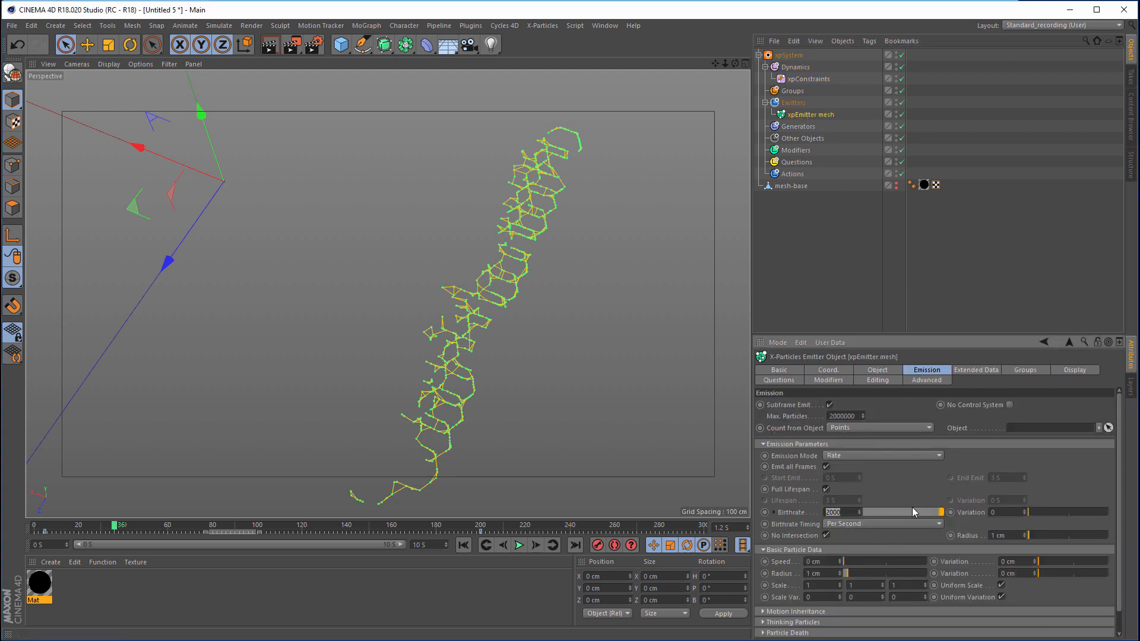
pyautogui.write('100')
pyautogui.press('Return')
# Step: Set the constraints' birth Connection Limit to 5 and Radius to 6 cm, and replay the simulation from the start
pyautogui.click(808, 79)
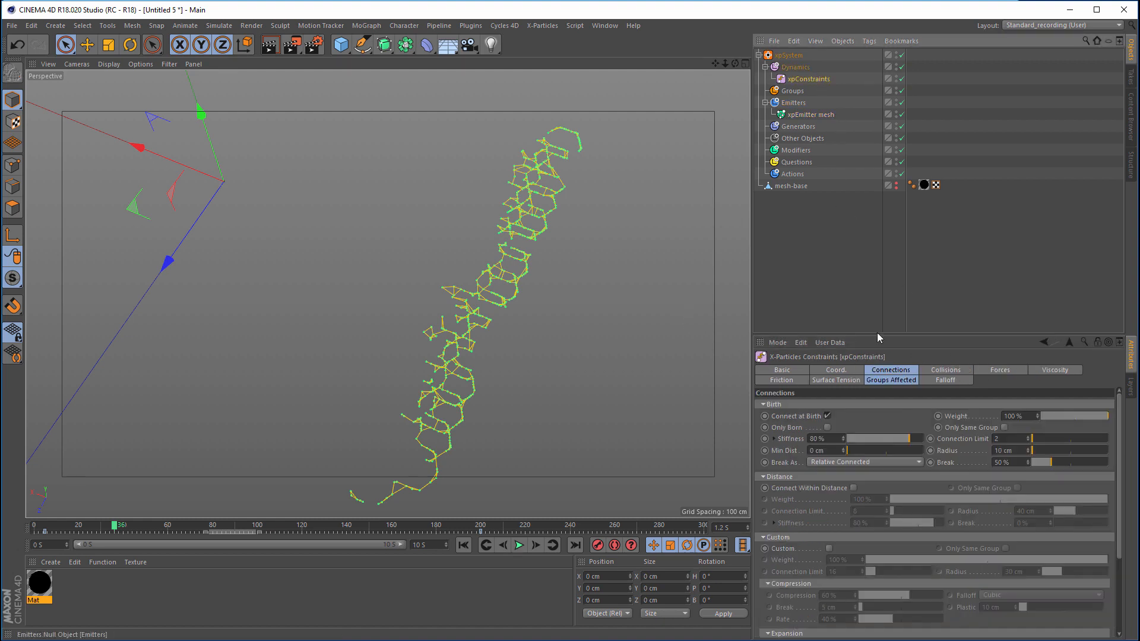
pyautogui.doubleClick(1014, 440)
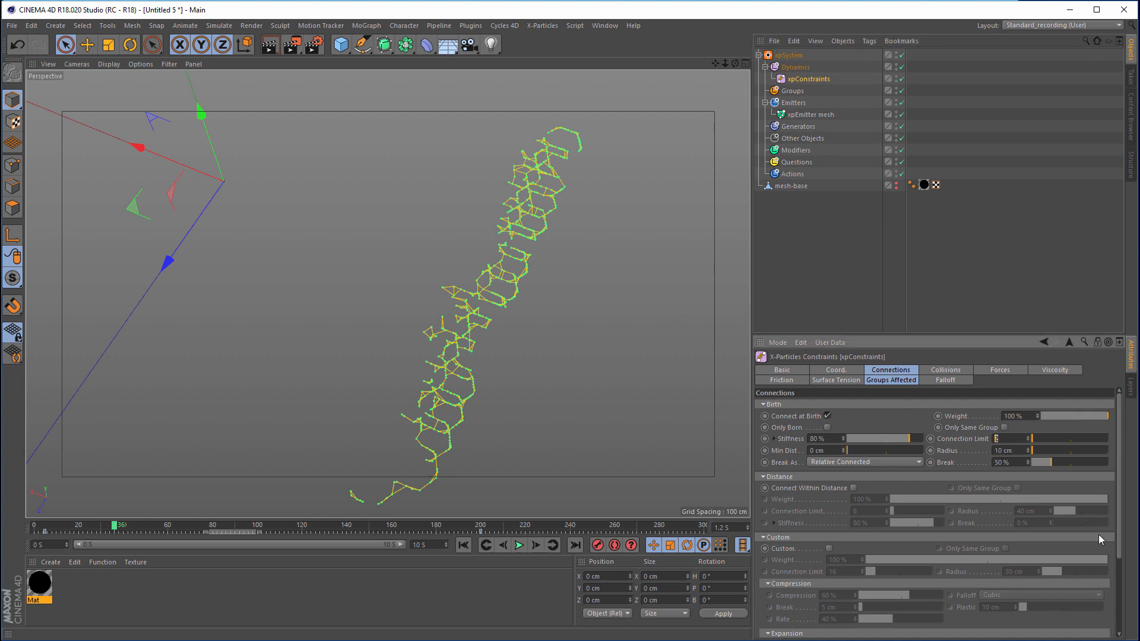
pyautogui.write('5')
pyautogui.doubleClick(1017, 451)
pyautogui.write('6')
pyautogui.click(464, 545)
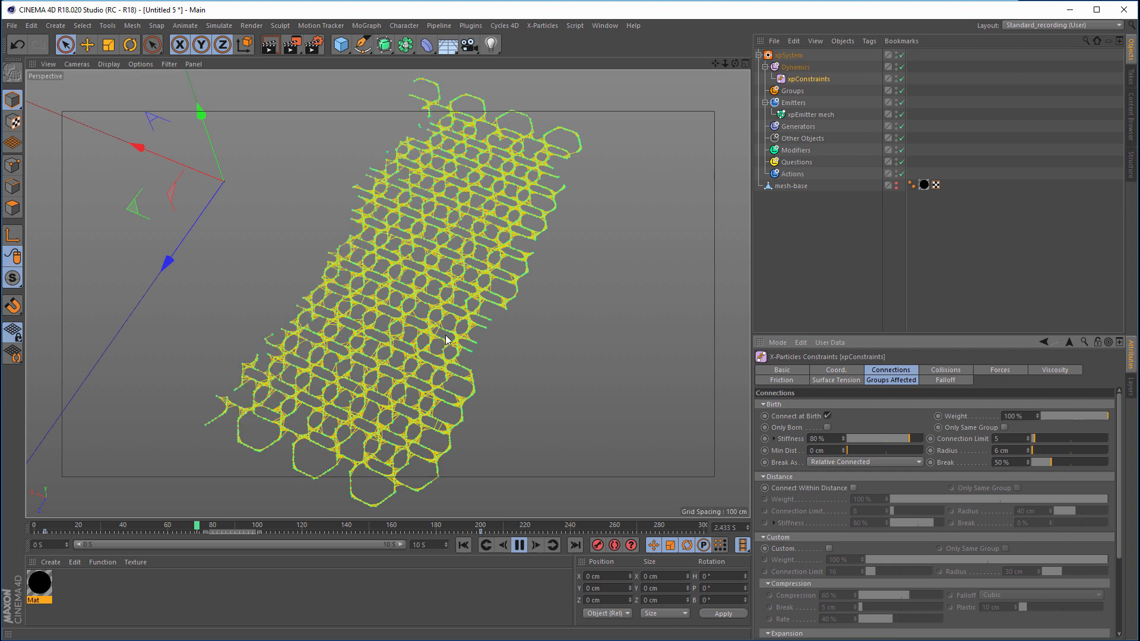
pyautogui.keyDown('alt'); pyautogui.moveTo(515, 380); pyautogui.dragTo(515, 349); pyautogui.keyUp('alt')
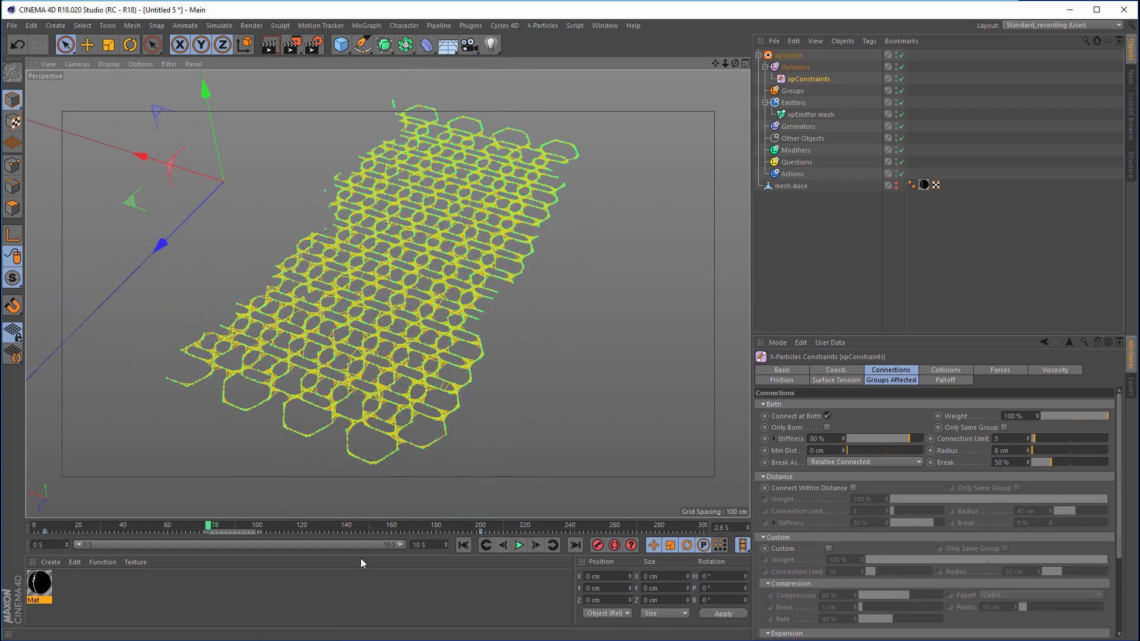
# Step: Add a Trails generator to the Generators folder and assign xpEmitter mesh as its emitter
pyautogui.click(796, 127)
pyautogui.click(843, 419)
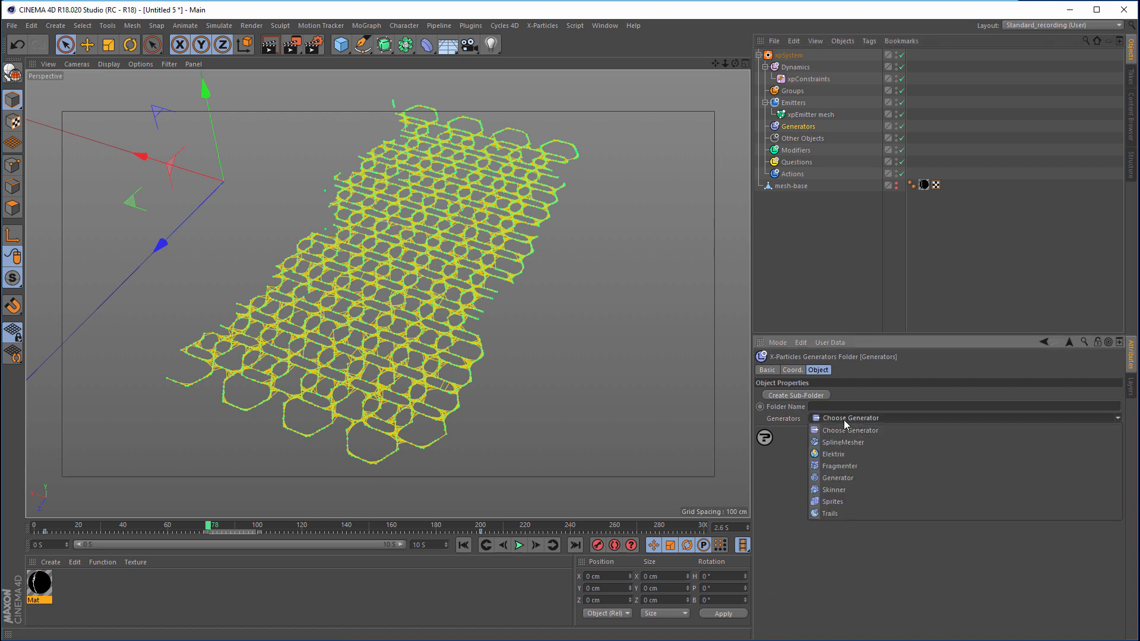
pyautogui.click(839, 508)
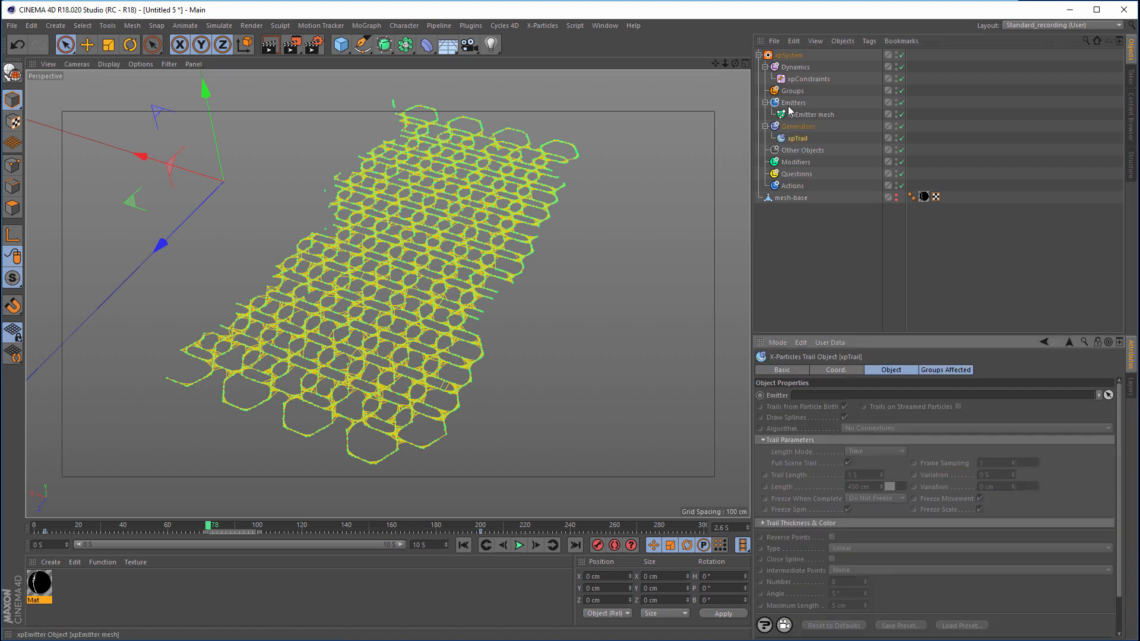
pyautogui.moveTo(810, 115); pyautogui.dragTo(817, 398)
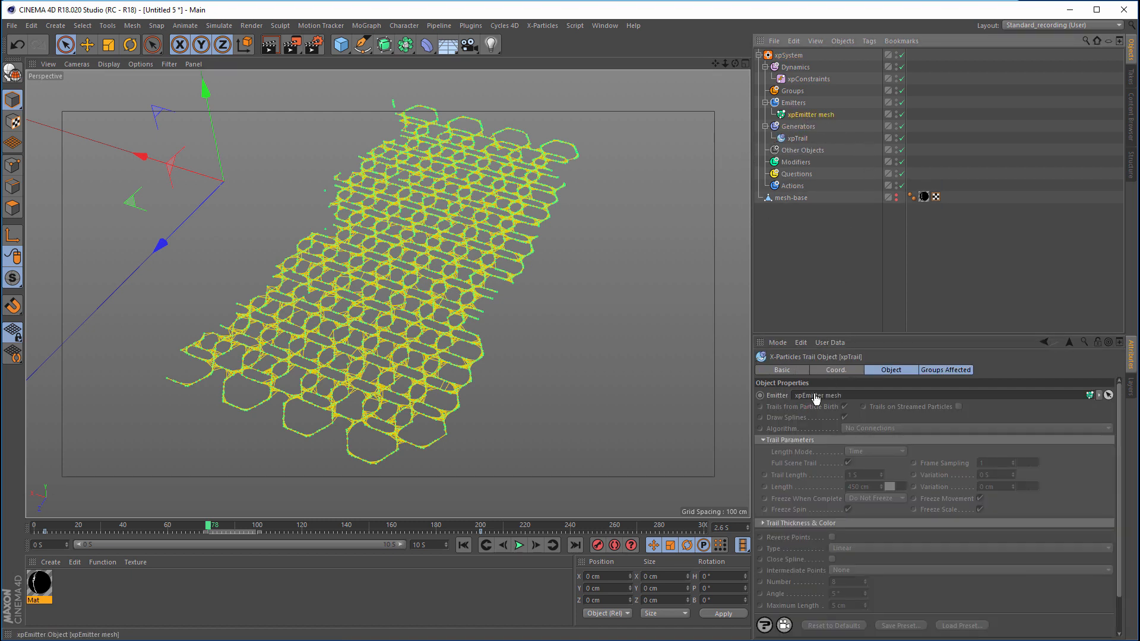
# Step: Rename the trail object as xpTrail mesh
pyautogui.doubleClick(800, 139)
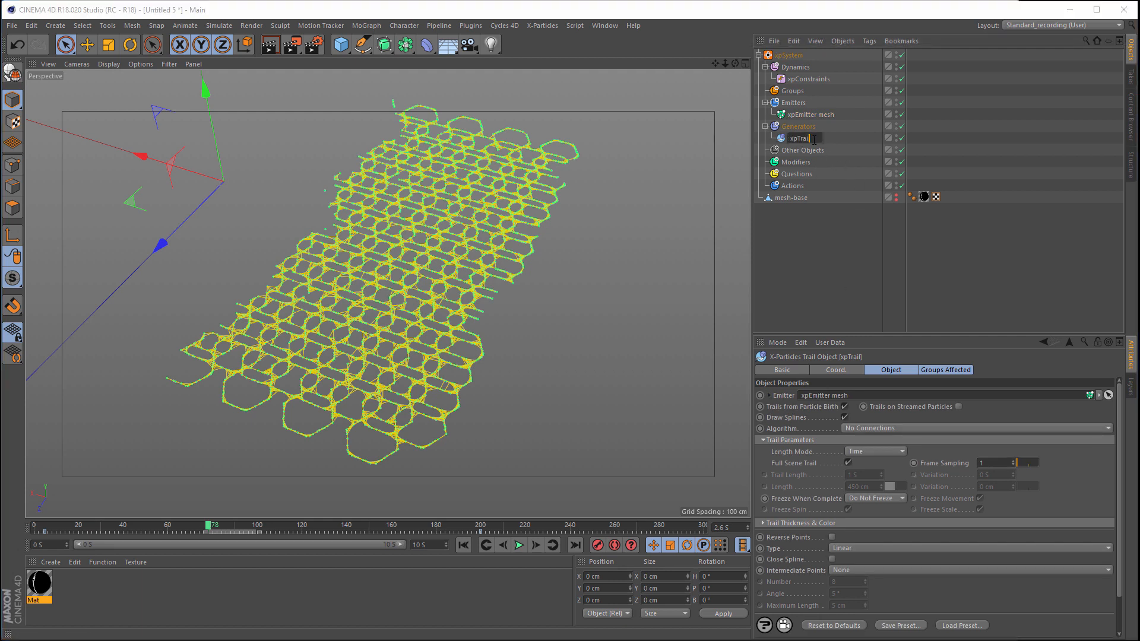
pyautogui.write('mesh')
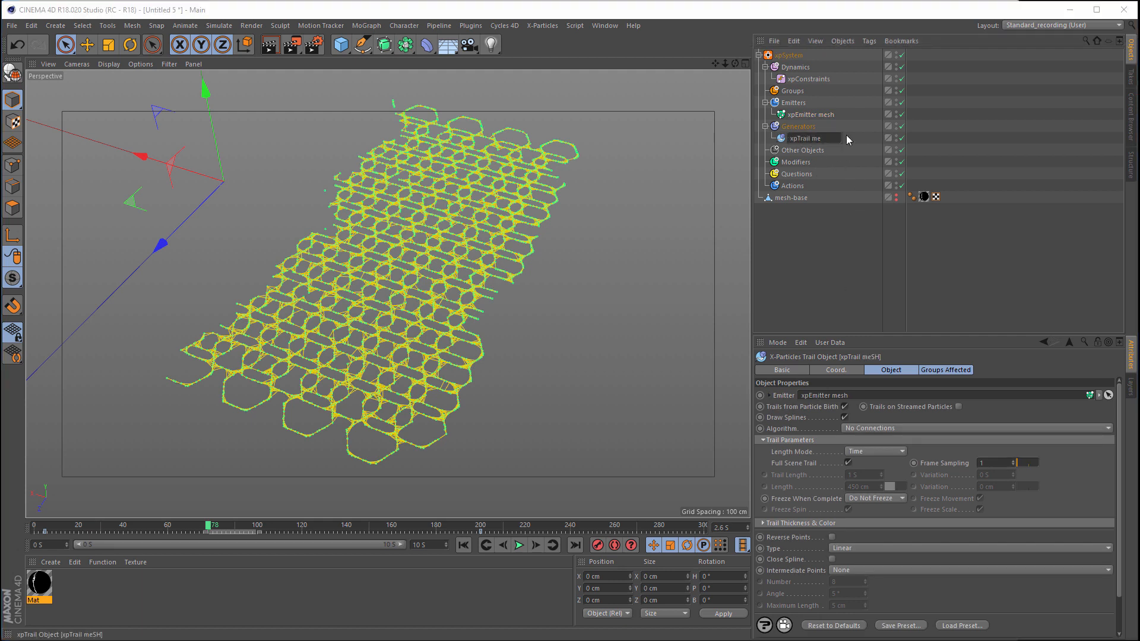
pyautogui.press('Return')
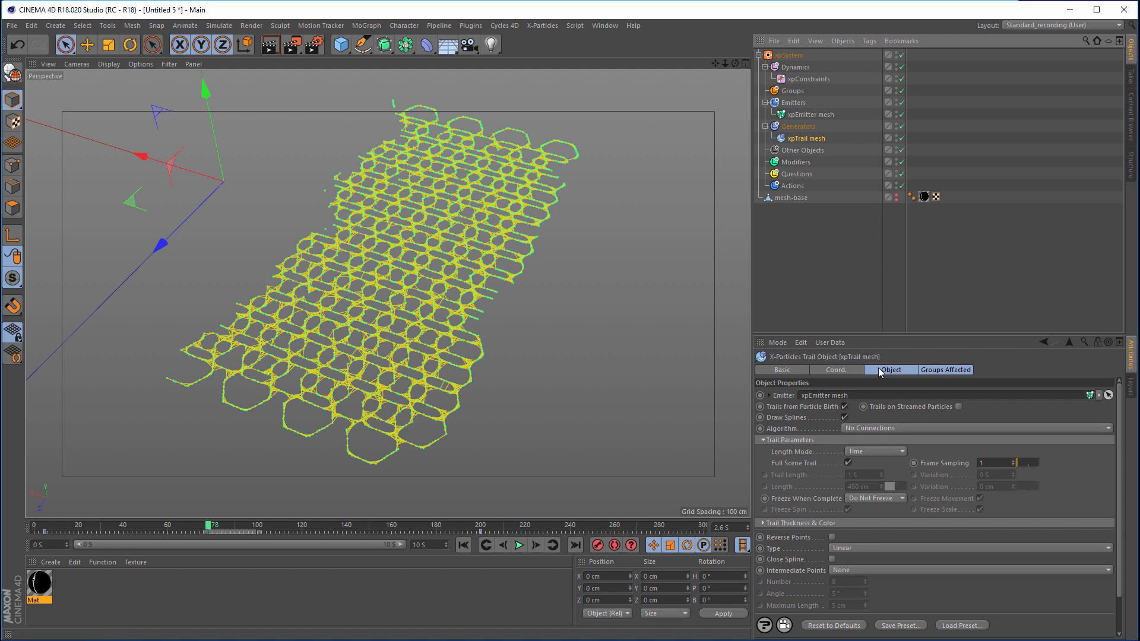
# Step: Set the trail's Algorithm to Constraints and replay the simulation from the first frame
pyautogui.click(873, 428)
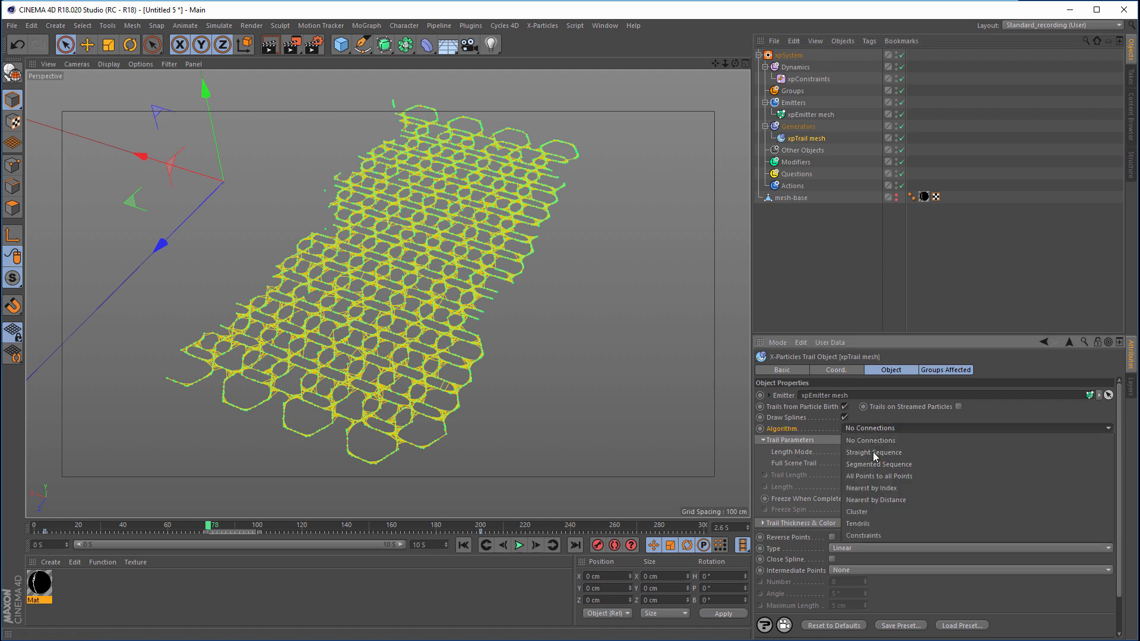
pyautogui.click(875, 535)
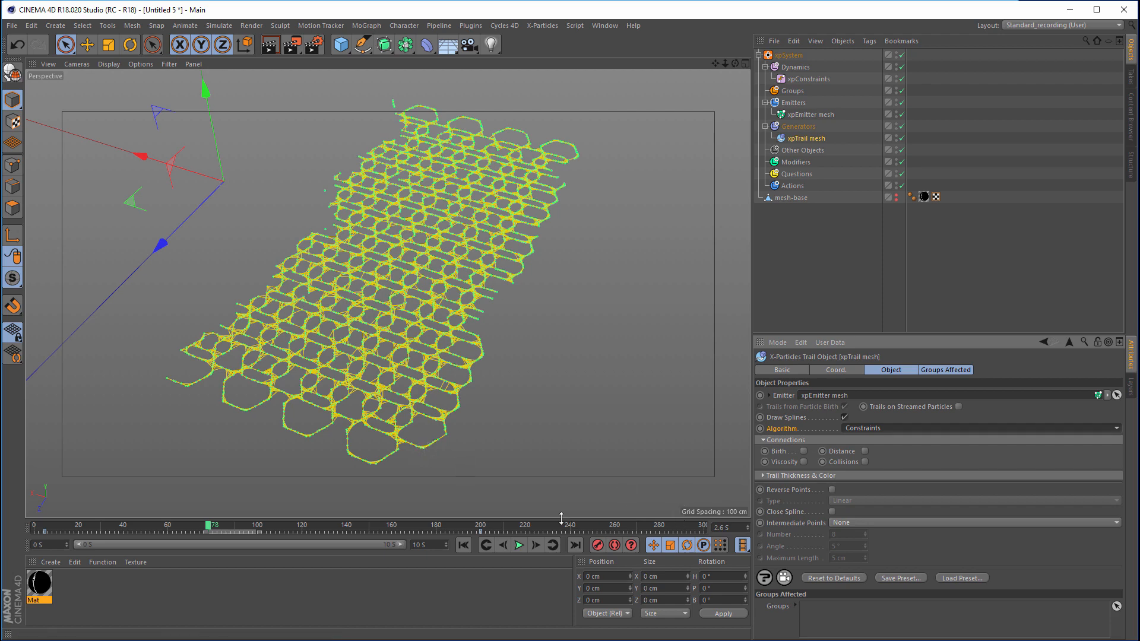
pyautogui.click(463, 545)
pyautogui.click(518, 545)
# Step: Turn off Display Constraints for xpEmitter mesh and reselect the xpTrail mesh object
pyautogui.click(811, 114)
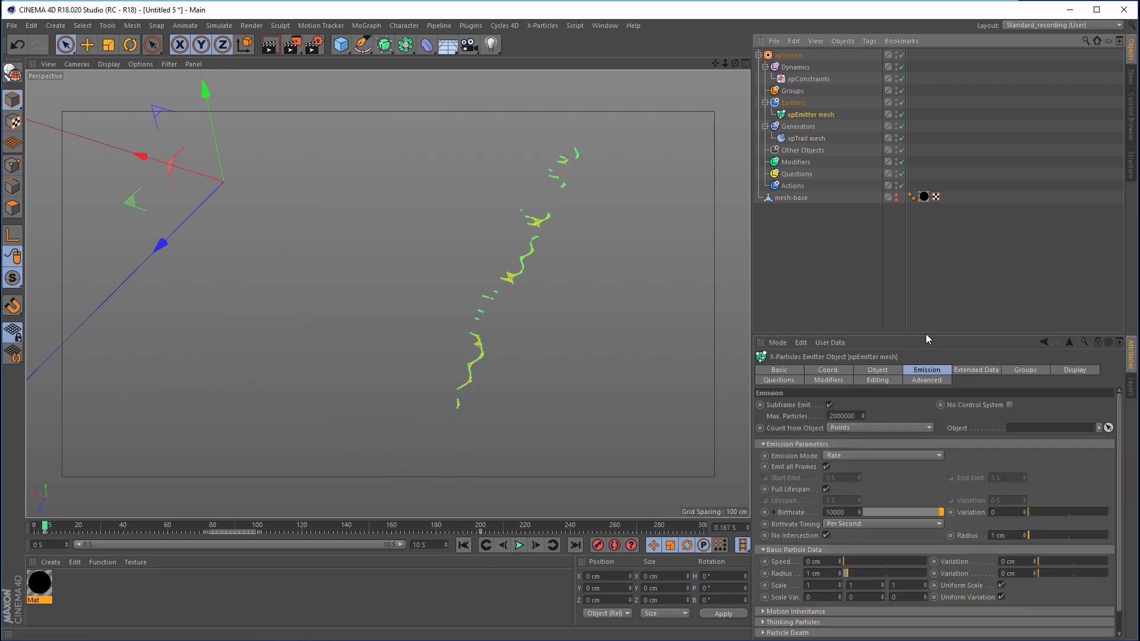
pyautogui.click(1064, 370)
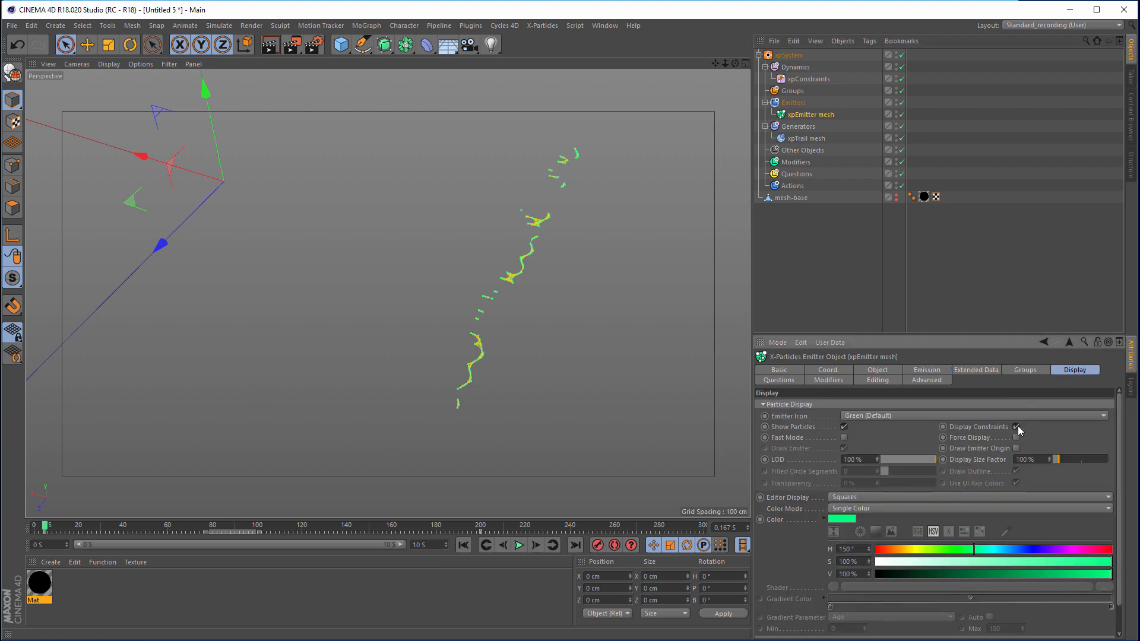
pyautogui.click(806, 138)
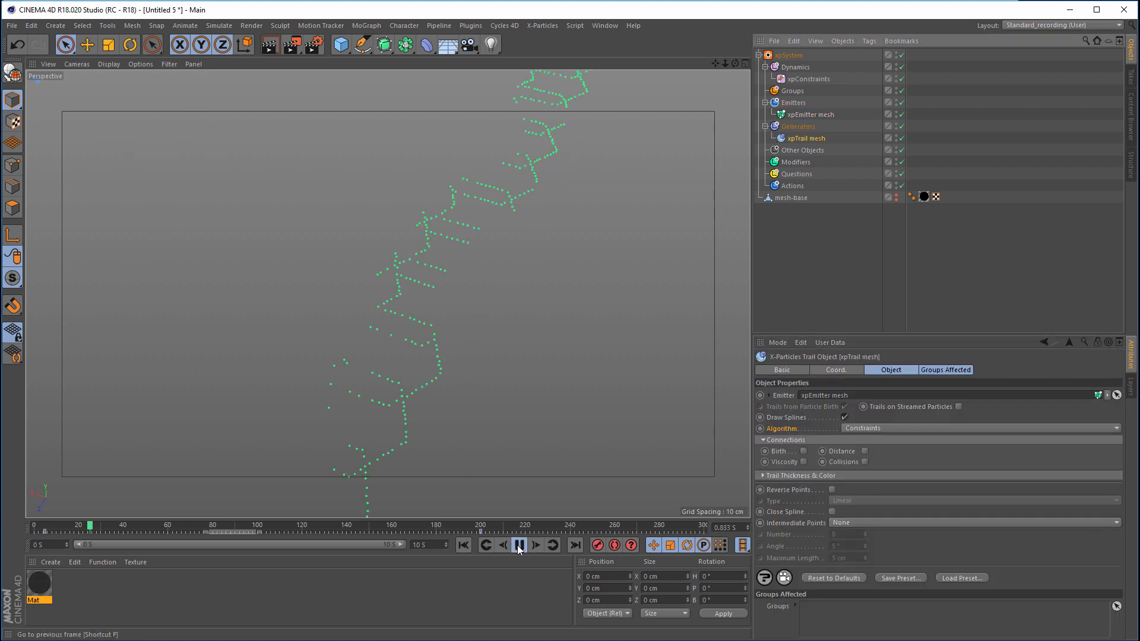
# Step: Enable Birth connections for xpTrail mesh, and set Use Color to Automatic with an orange display color of H 41°, S 100%, V 100%
pyautogui.click(803, 451)
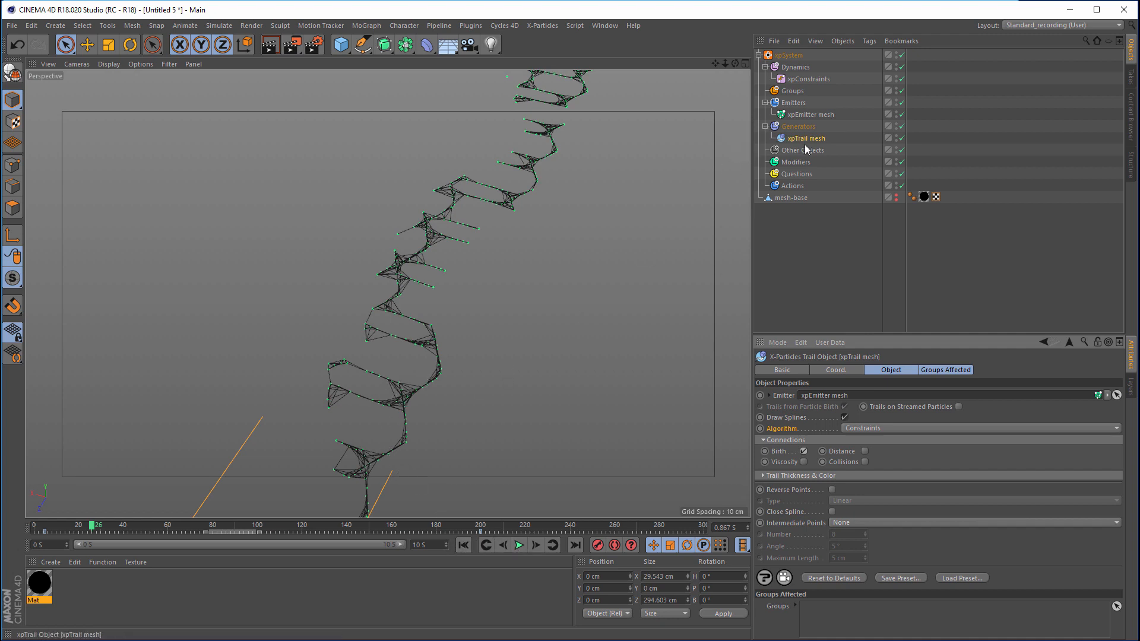
pyautogui.click(782, 370)
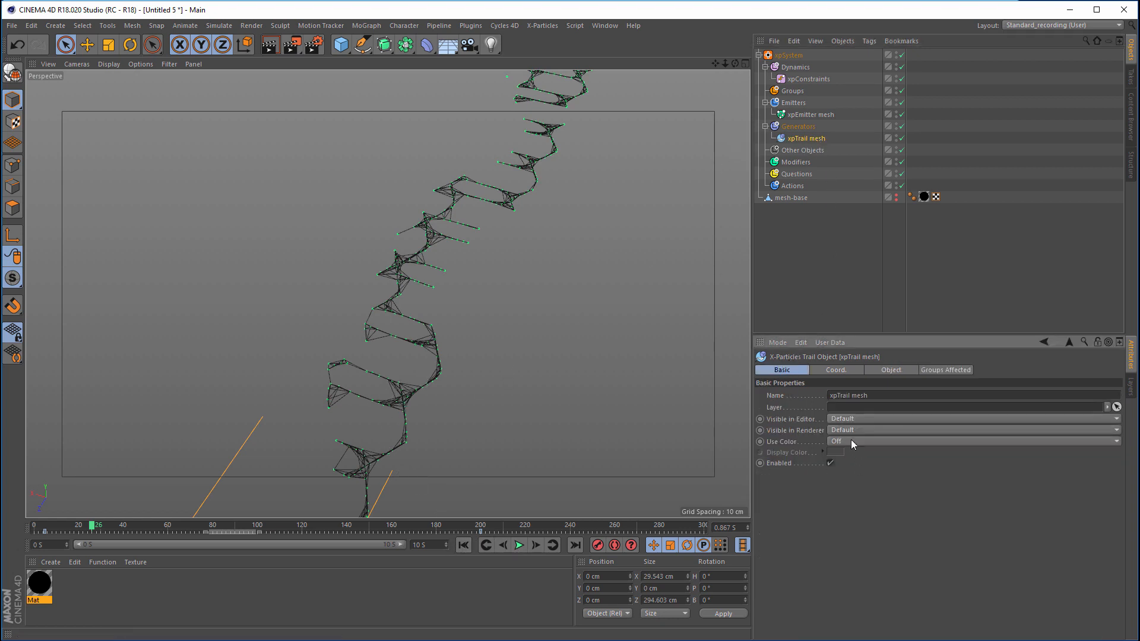
pyautogui.click(849, 440)
pyautogui.click(849, 460)
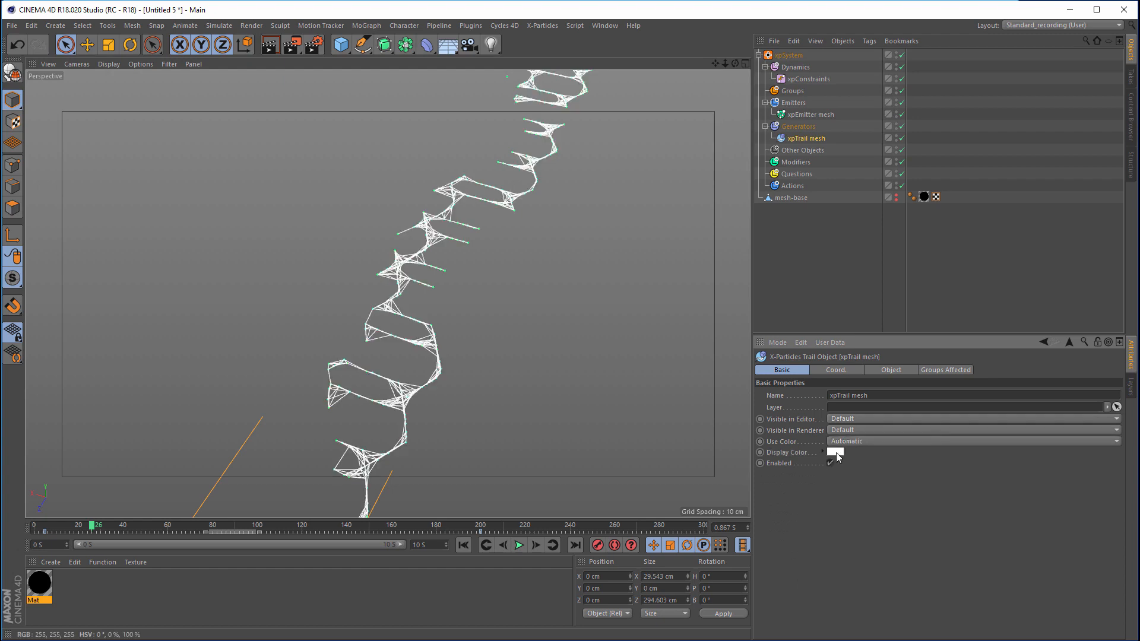
pyautogui.click(834, 452)
pyautogui.moveTo(798, 451); pyautogui.dragTo(961, 466)
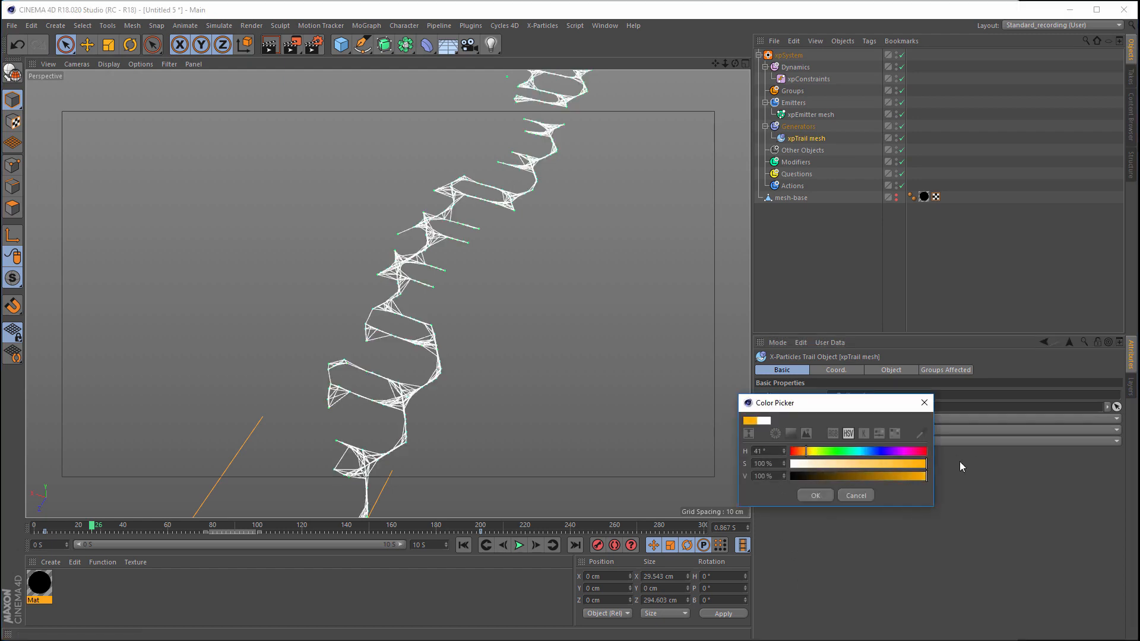
pyautogui.click(825, 278)
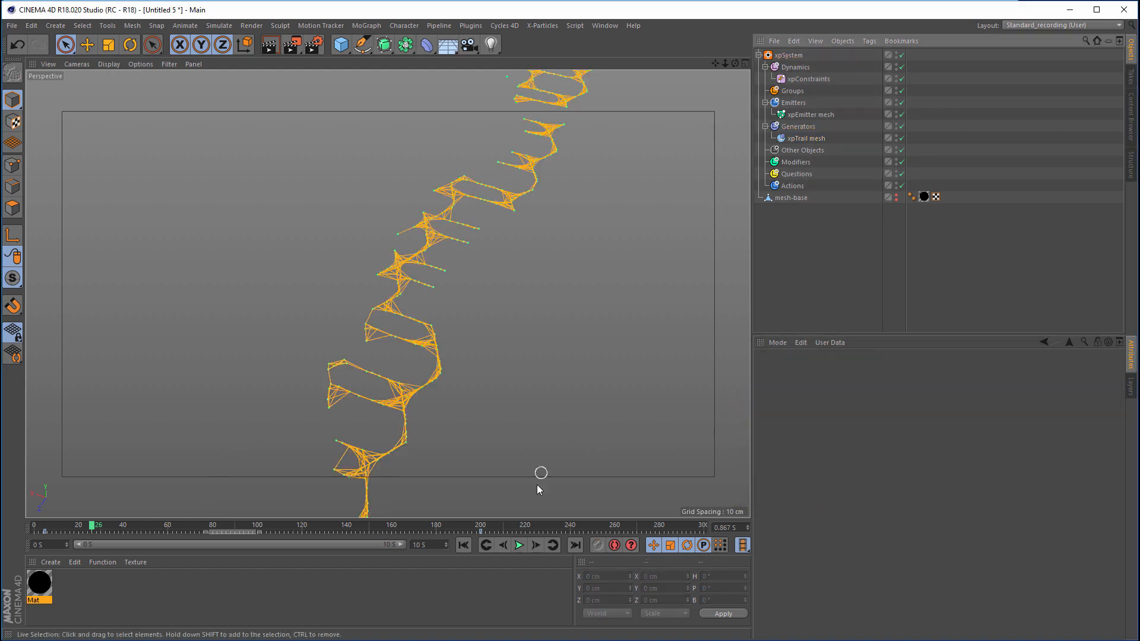
# Step: Replay the simulation from the first frame to check how the orange trails connect the particles
pyautogui.click(463, 545)
pyautogui.click(514, 545)
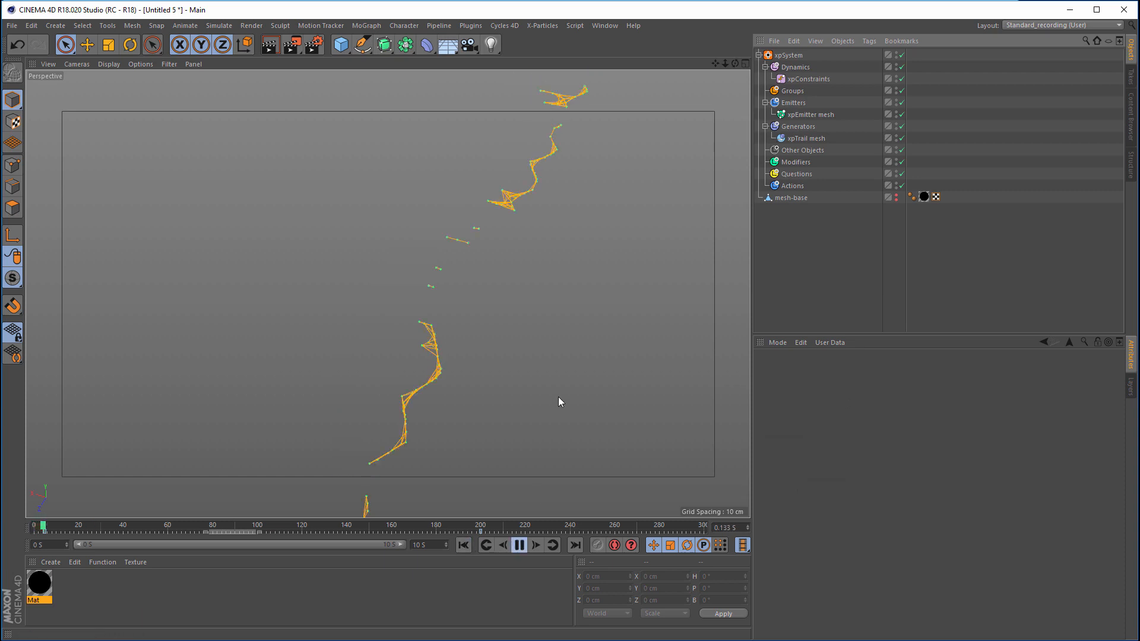
pyautogui.keyDown('alt'); pyautogui.moveTo(519, 392); pyautogui.dragTo(542, 442, button='right'); pyautogui.keyUp('alt')
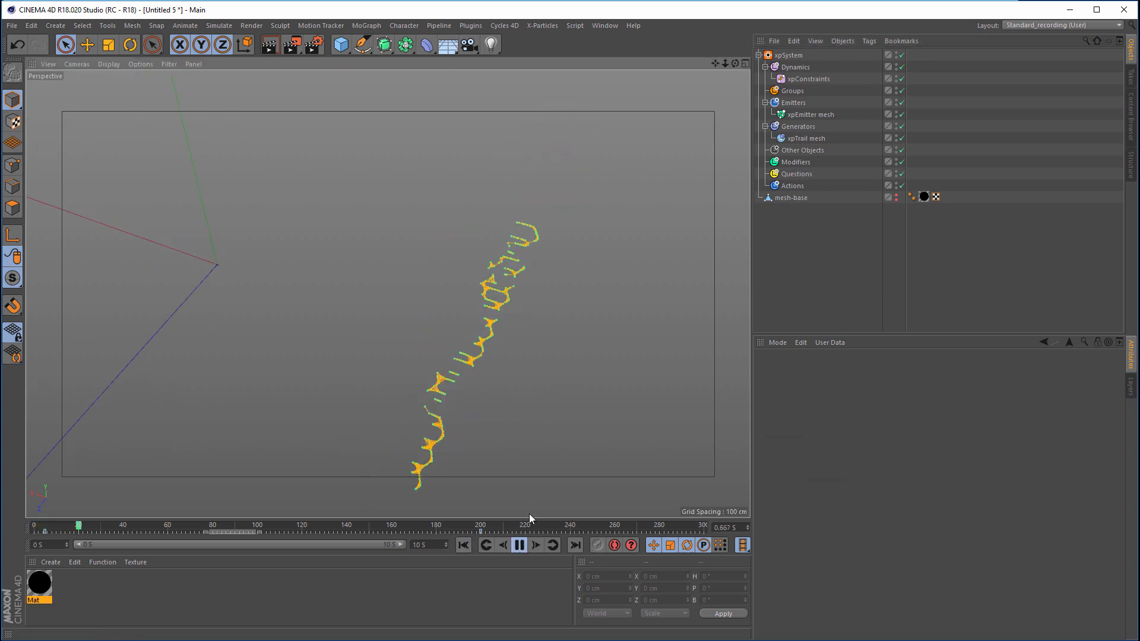
pyautogui.click(520, 545)
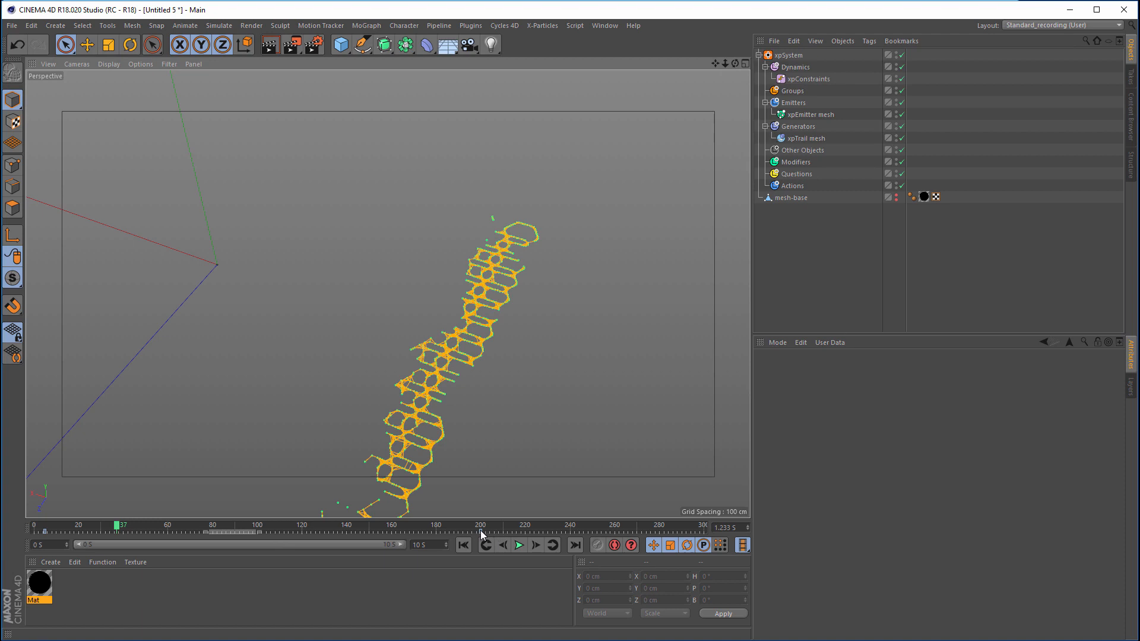
# Step: Change all of the Gradient's animation keys to Linear interpolation in the F-Curve timeline, and close the timeline
pyautogui.click(480, 529)
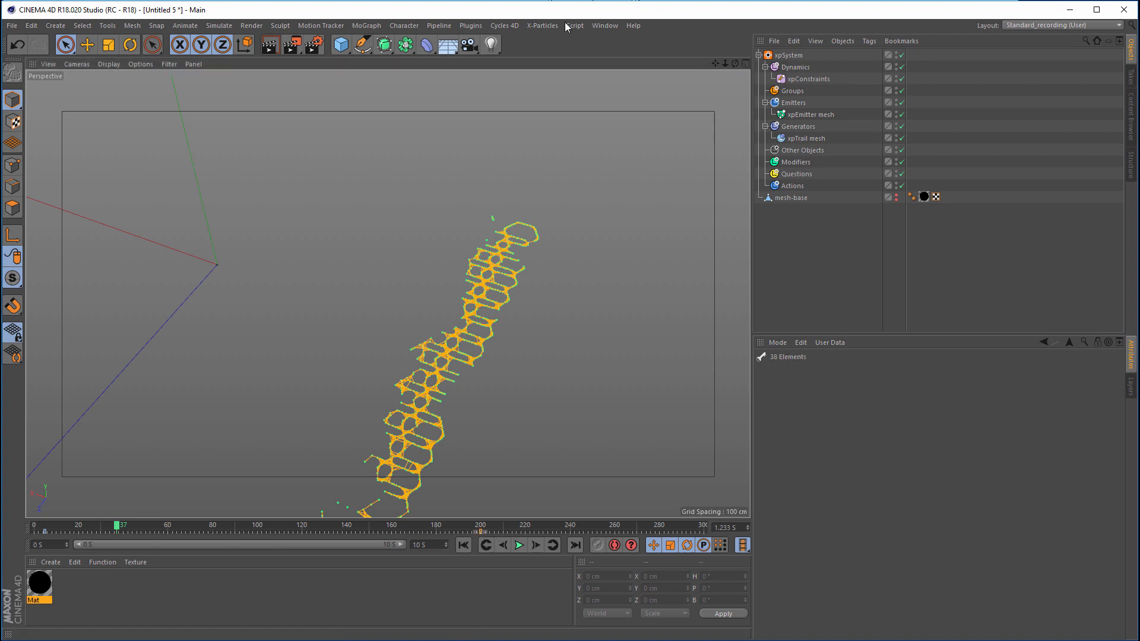
pyautogui.click(547, 26)
pyautogui.moveTo(605, 26)
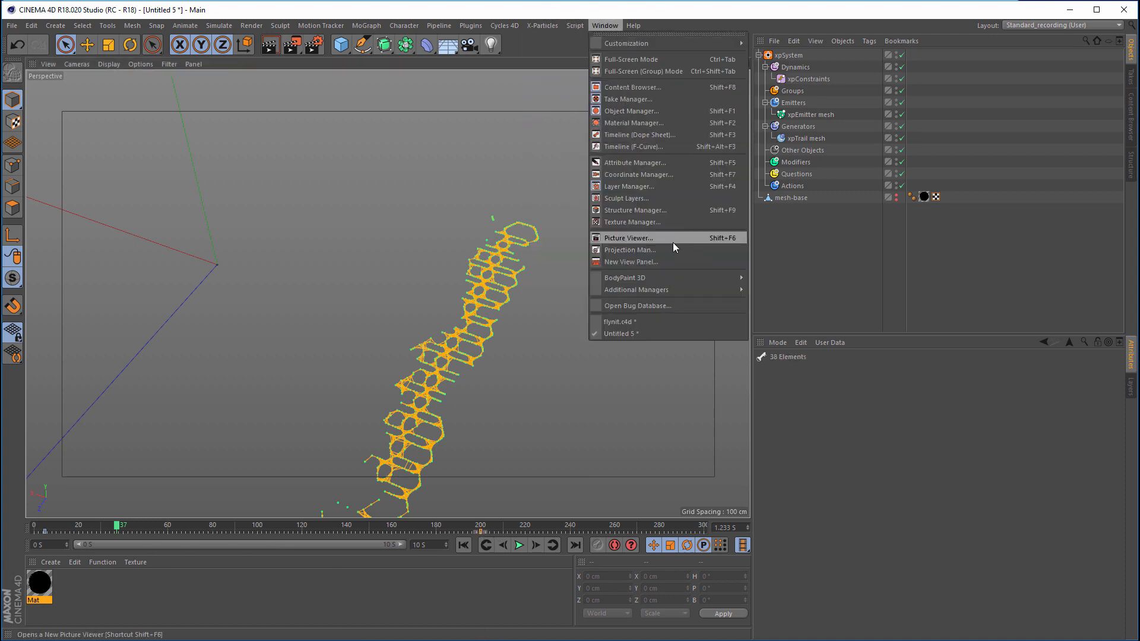
pyautogui.click(644, 148)
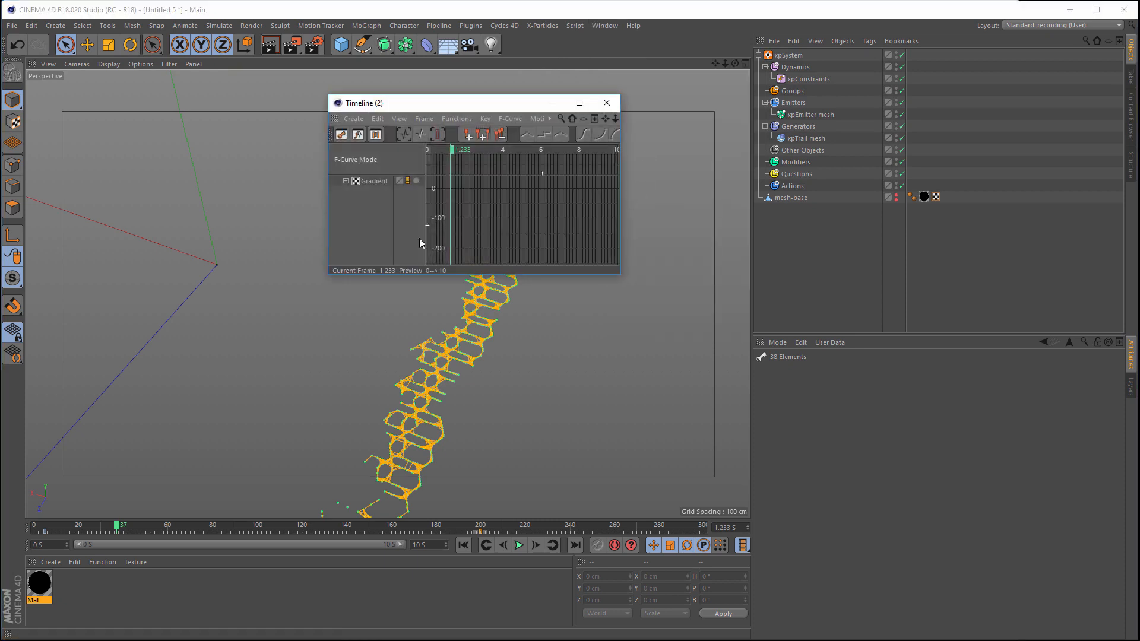
pyautogui.click(374, 181)
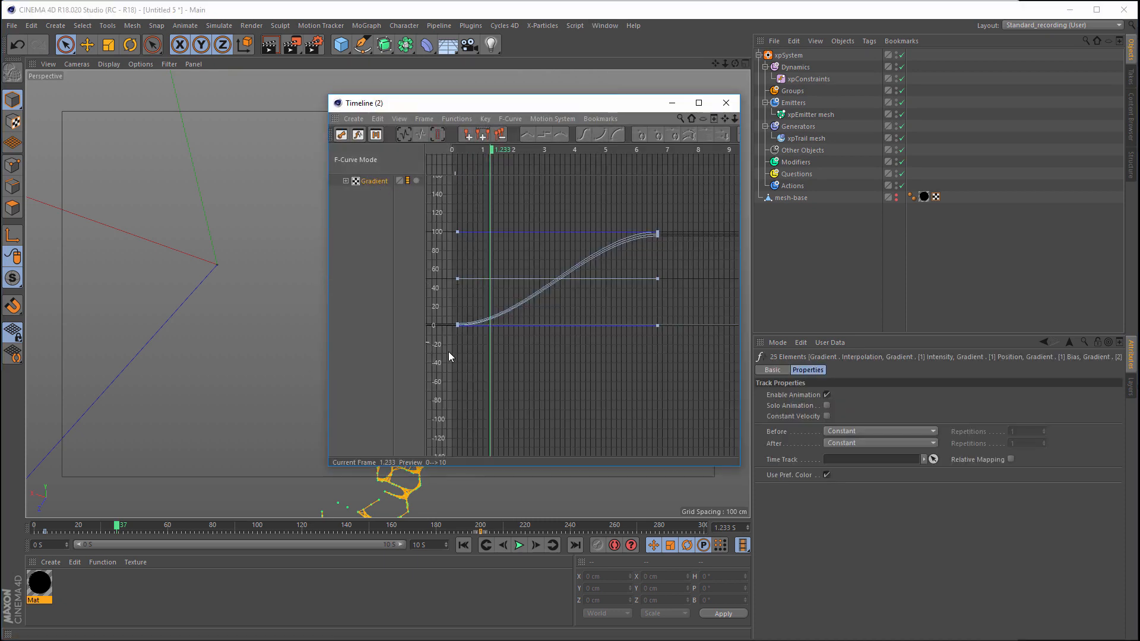
pyautogui.moveTo(721, 358); pyautogui.dragTo(451, 184)
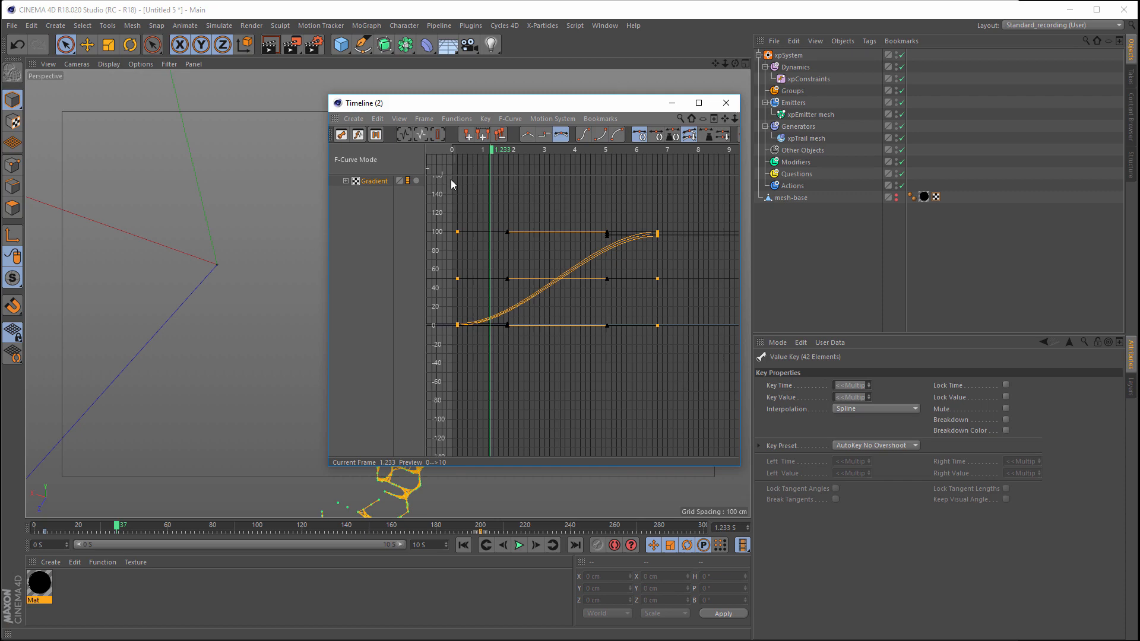
pyautogui.rightClick(455, 230)
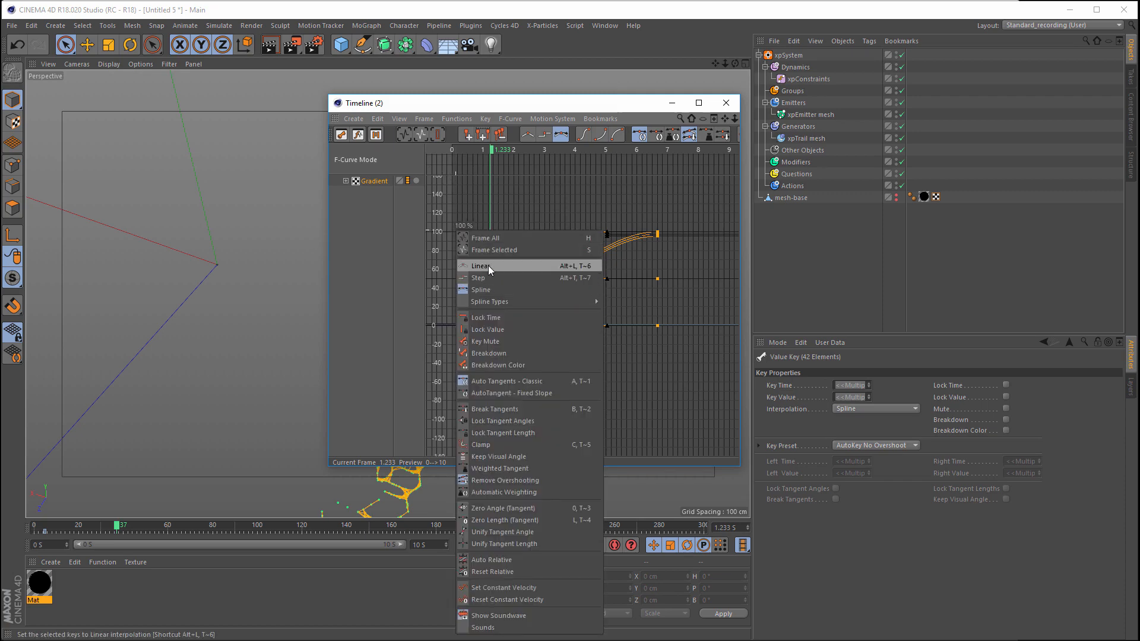
pyautogui.click(488, 265)
pyautogui.click(725, 103)
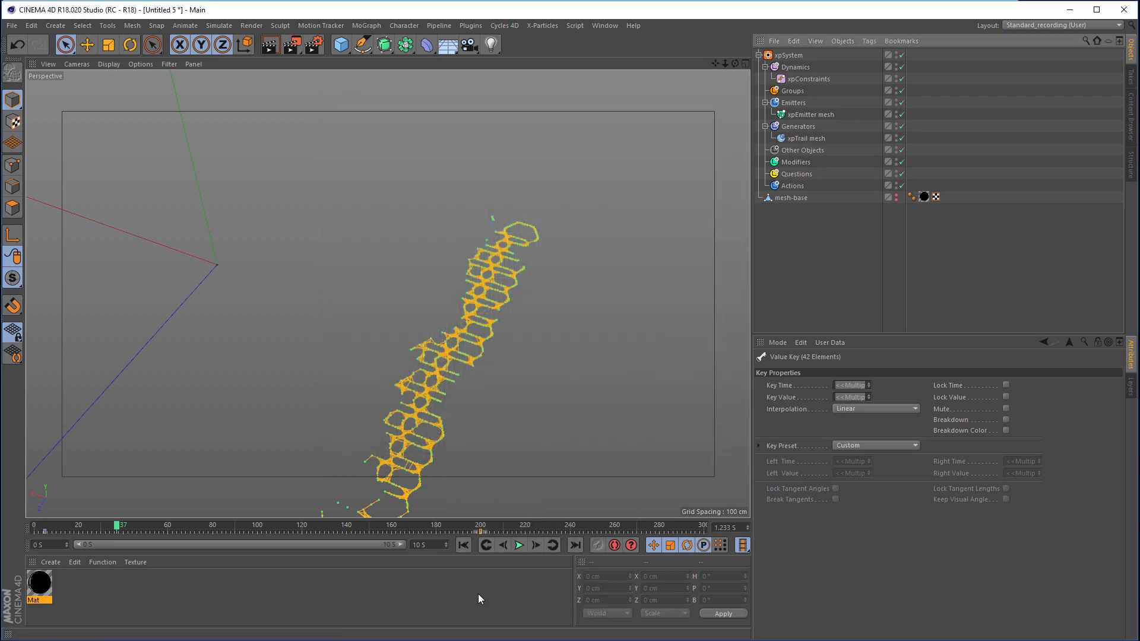
# Step: Replay the simulation from the first frame and examine the honeycomb's growth with the linear gradient animation
pyautogui.click(463, 545)
pyautogui.click(519, 545)
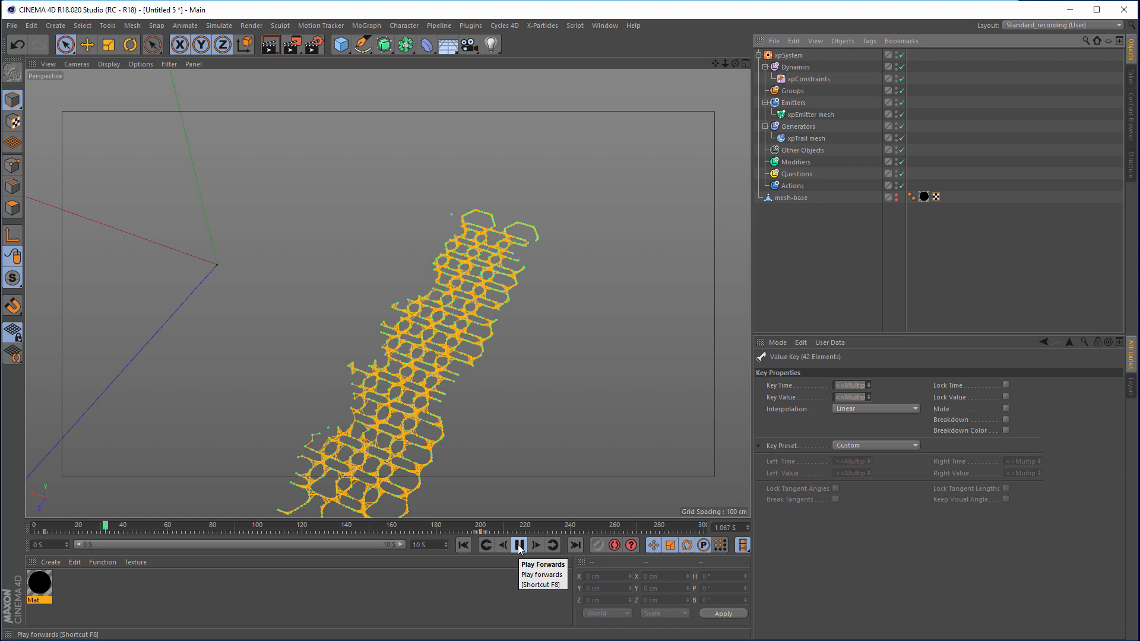
pyautogui.click(519, 545)
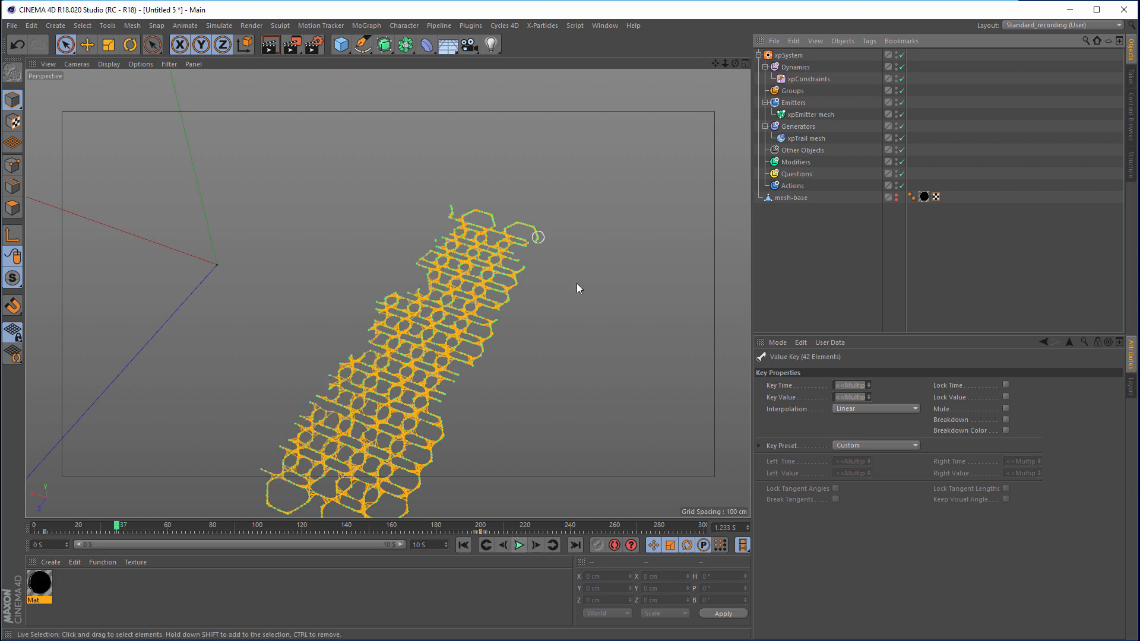
pyautogui.keyDown('alt'); pyautogui.moveTo(576, 283); pyautogui.dragTo(464, 368); pyautogui.keyUp('alt')
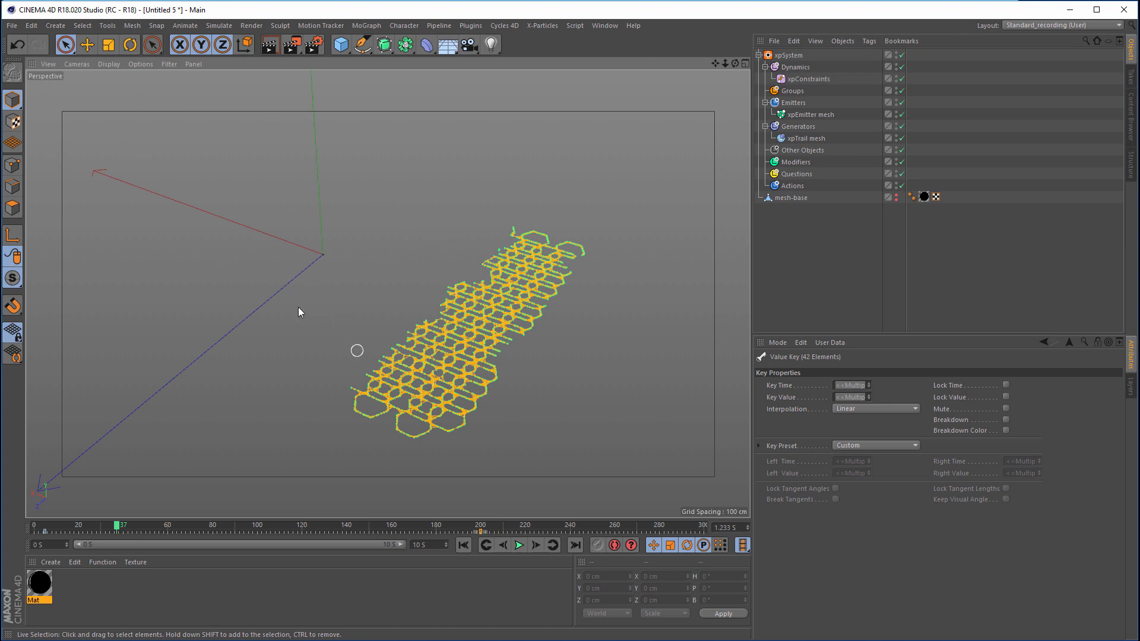
pyautogui.keyDown('alt'); pyautogui.moveTo(419, 381); pyautogui.dragTo(445, 375, button='middle'); pyautogui.keyUp('alt')
pyautogui.keyDown('alt'); pyautogui.moveTo(420, 374); pyautogui.dragTo(436, 364, button='right'); pyautogui.keyUp('alt')
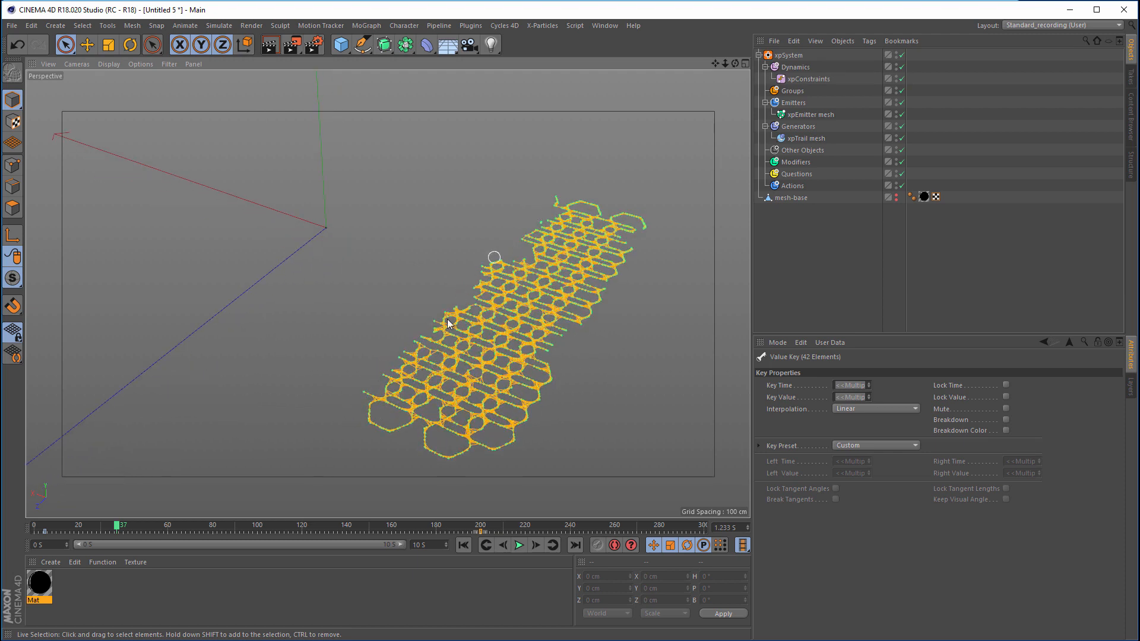
# Step: Duplicate xpEmitter mesh within the Emitters folder and rename the copy as xpEmitter Leading Edge
pyautogui.click(816, 114)
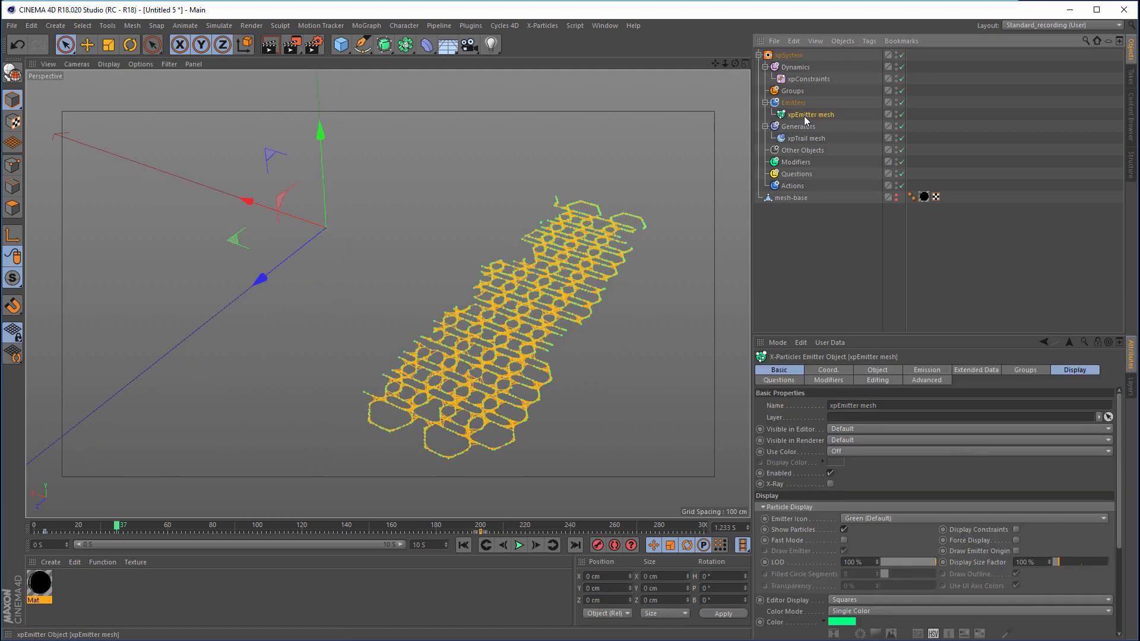
pyautogui.keyDown('ctrl'); pyautogui.moveTo(806, 121); pyautogui.dragTo(824, 131); pyautogui.keyUp('ctrl')
pyautogui.doubleClick(822, 127)
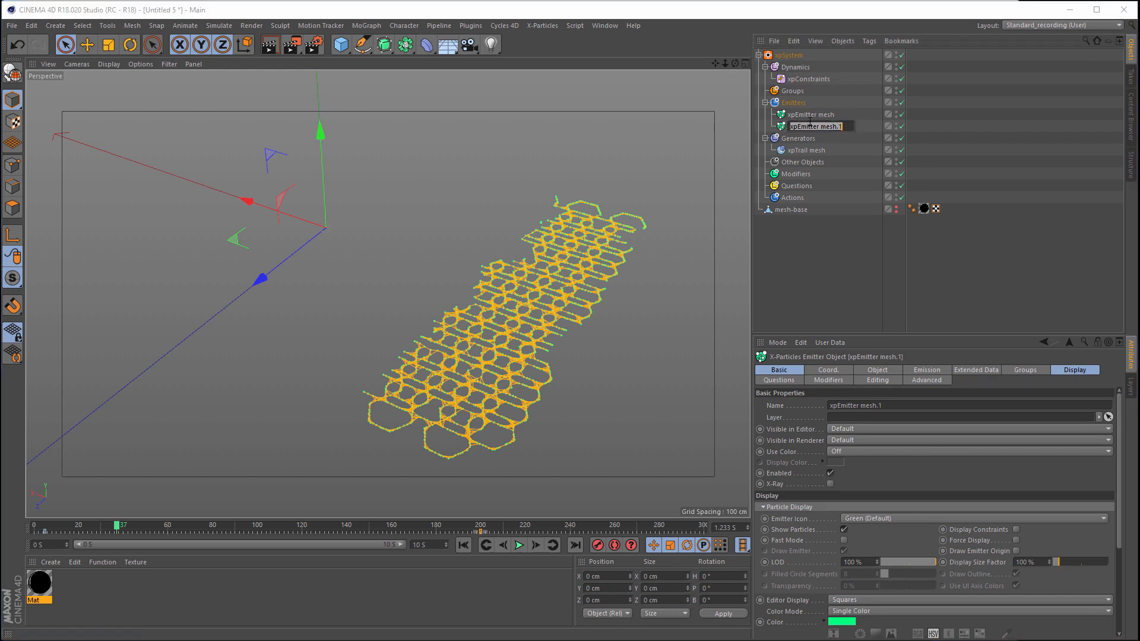
pyautogui.write('xpEmitter L')
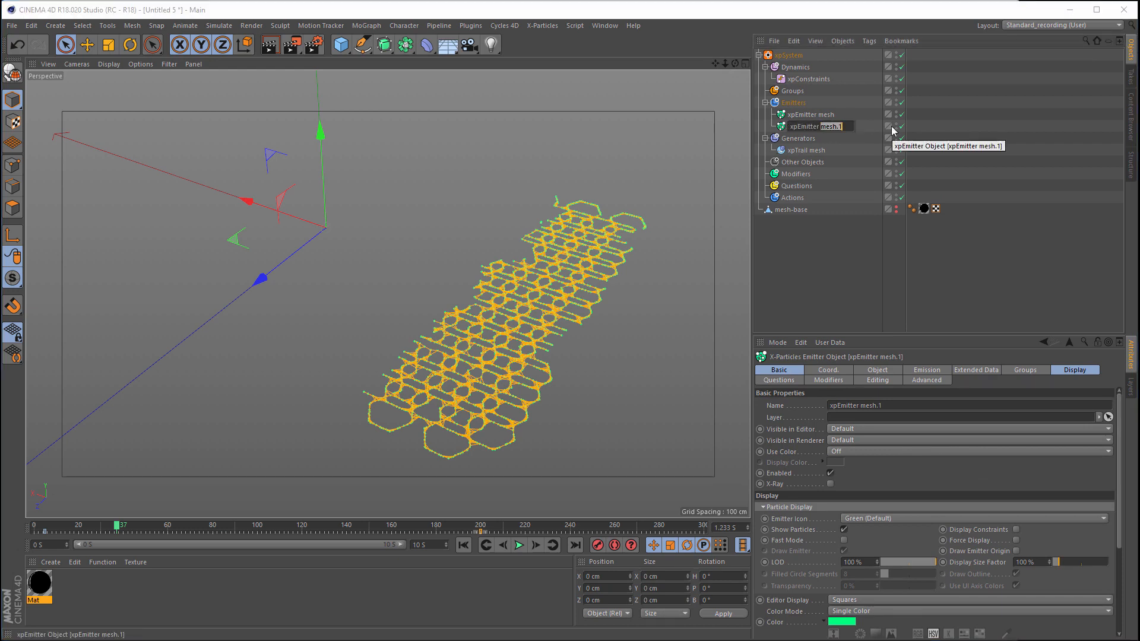
pyautogui.write('eading E')
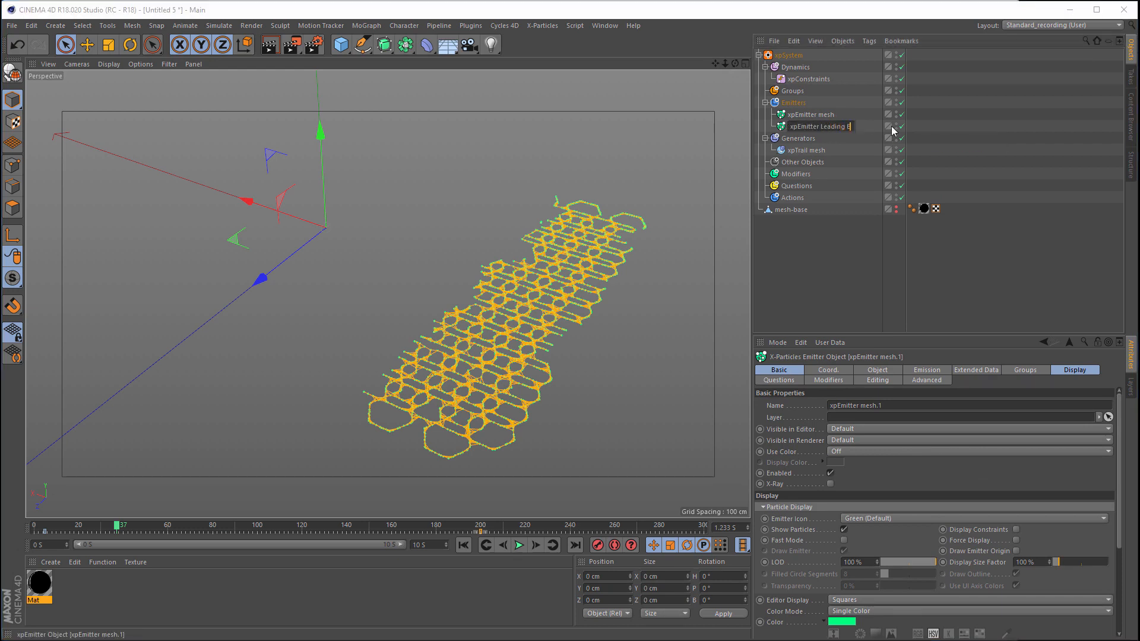
pyautogui.write('dge')
pyautogui.press('Return')
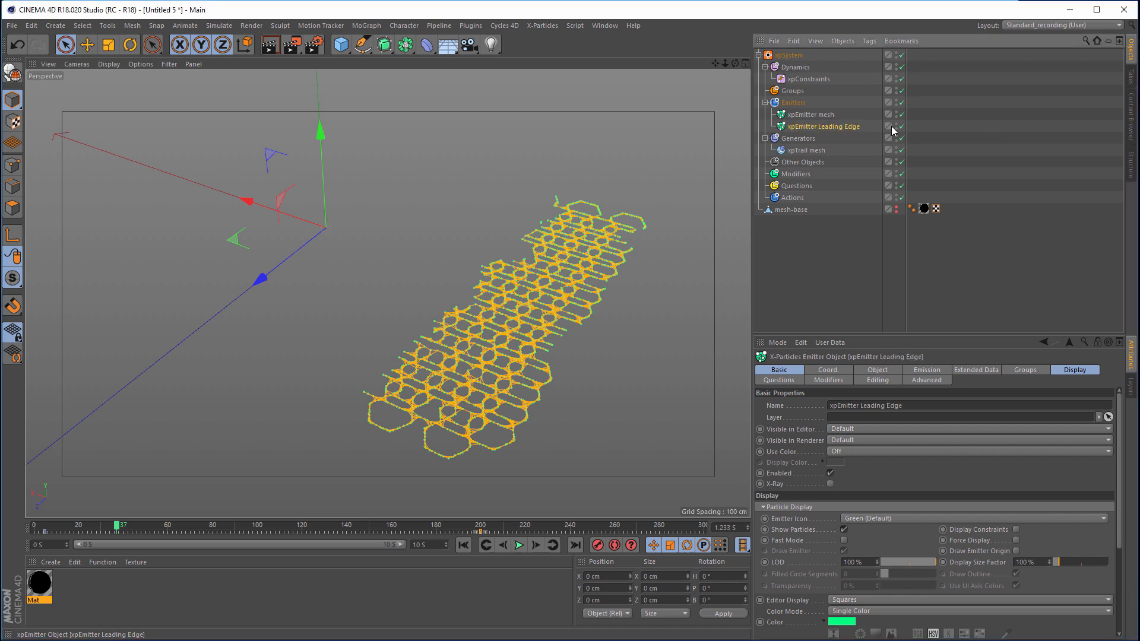
# Step: Set the particle display color of xpEmitter Leading Edge to red, with a hue of 0°
pyautogui.moveTo(892, 343); pyautogui.dragTo(893, 283)
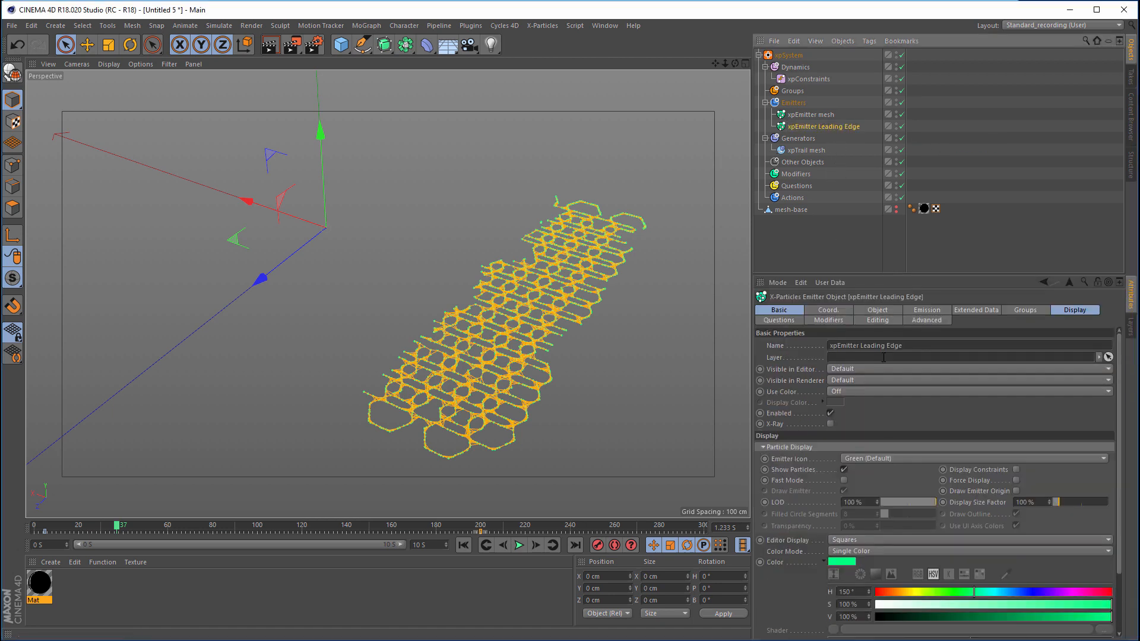
pyautogui.click(843, 561)
pyautogui.write('0')
pyautogui.press('Return')
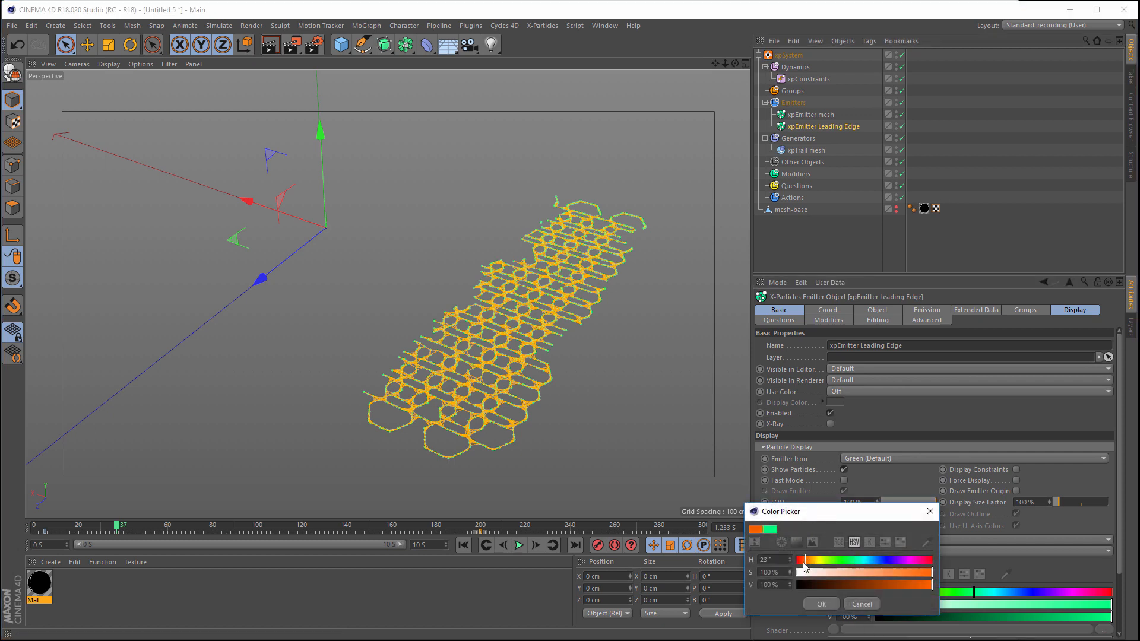
pyautogui.click(820, 603)
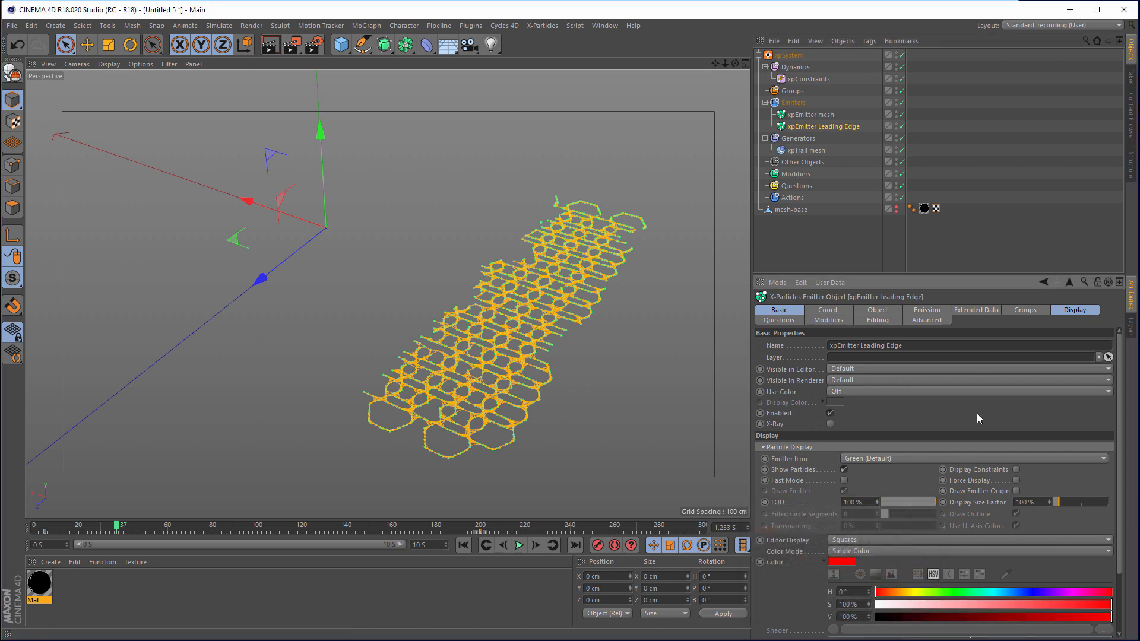
# Step: Turn off No Intersection in the Leading Edge emitter's emission settings and set its Birthrate to 1000
pyautogui.click(929, 311)
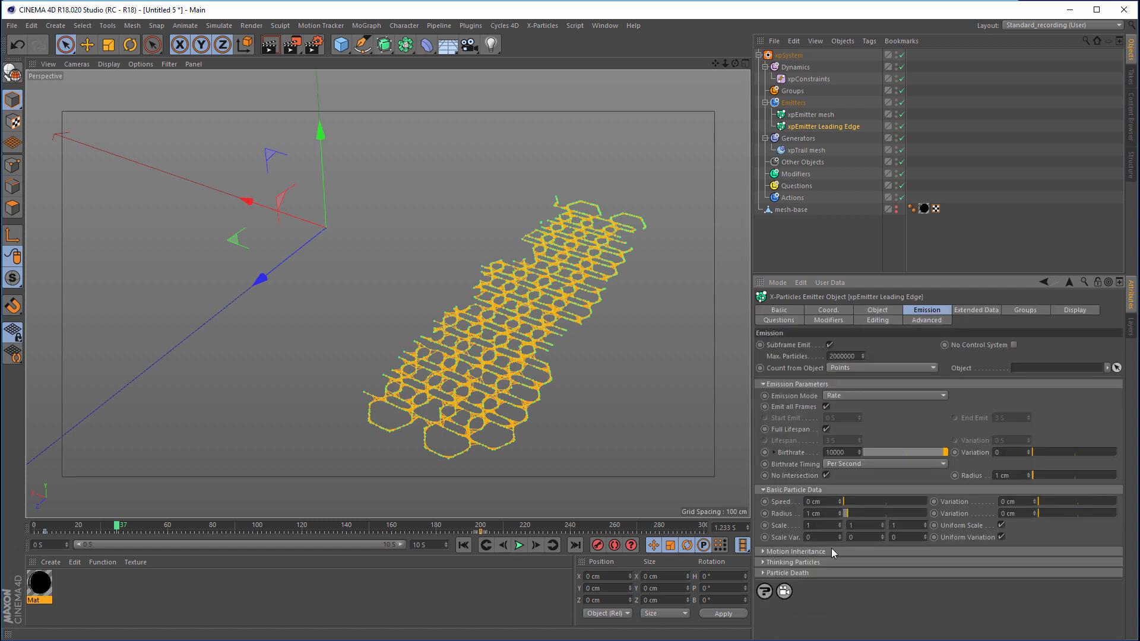
pyautogui.click(826, 475)
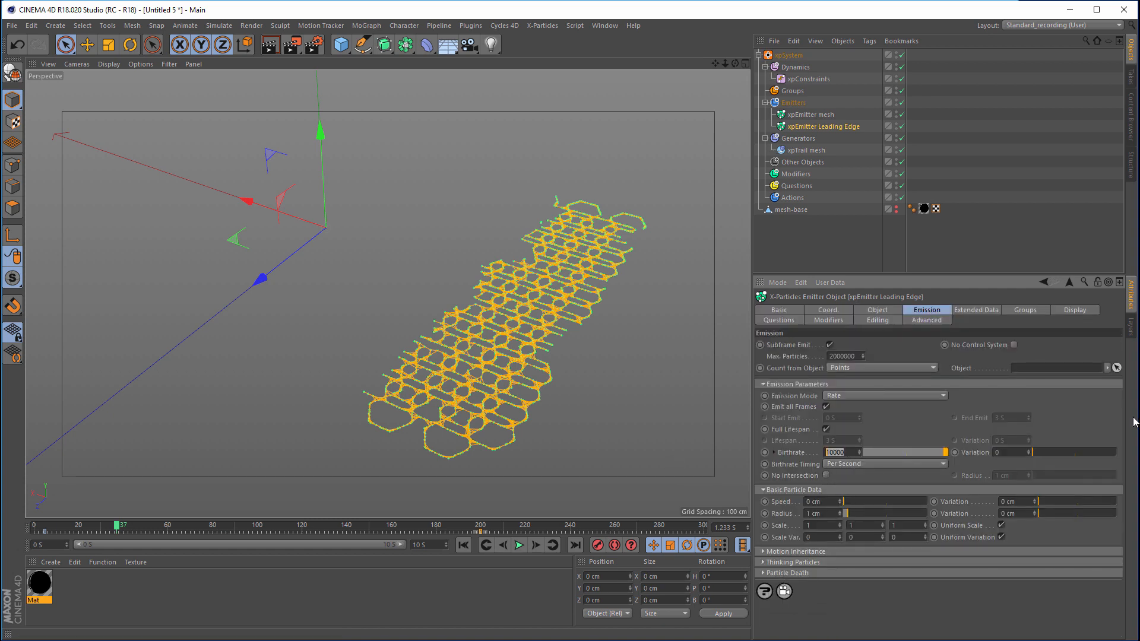
pyautogui.write('1')
# Step: Turn off Full Lifespan for the Leading Edge emitter and set its Lifespan to 0.1 s
pyautogui.click(827, 430)
pyautogui.moveTo(836, 440); pyautogui.dragTo(781, 453)
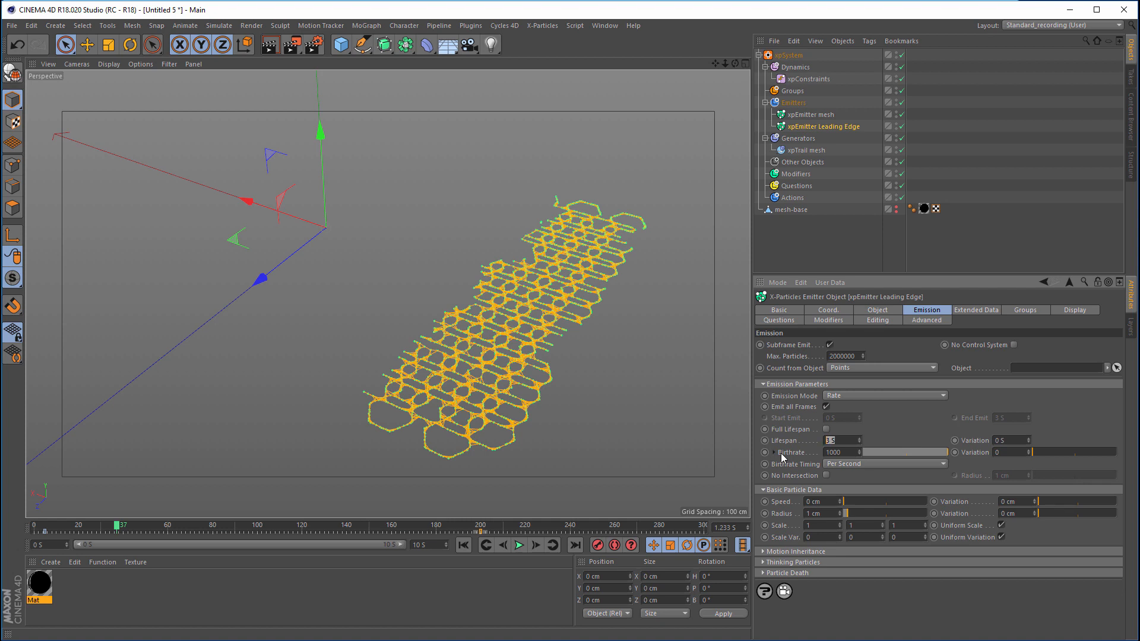
pyautogui.write('.1')
pyautogui.press('Return')
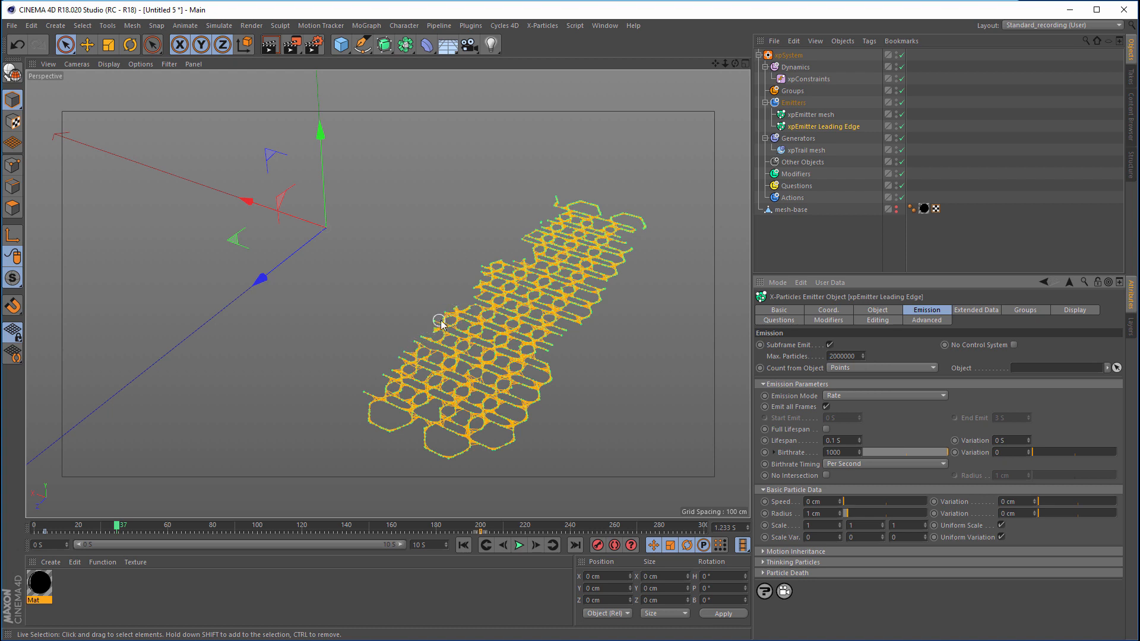
# Step: Replay the simulation from the first frame to check the Leading Edge particles at the reduced birthrate
pyautogui.click(463, 545)
pyautogui.click(519, 544)
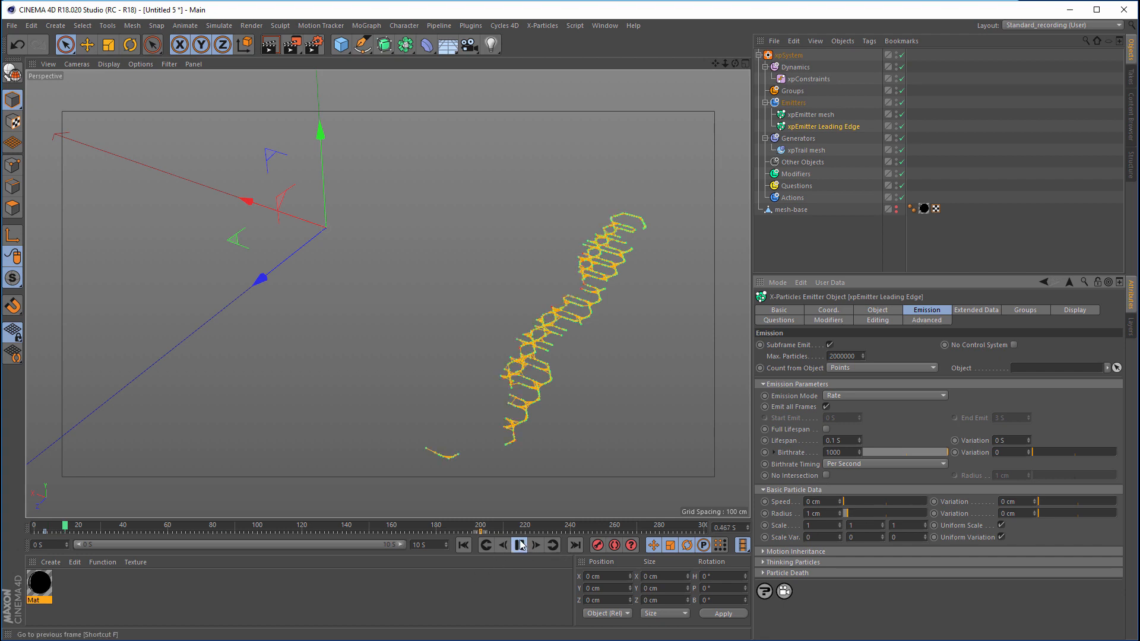
pyautogui.click(520, 544)
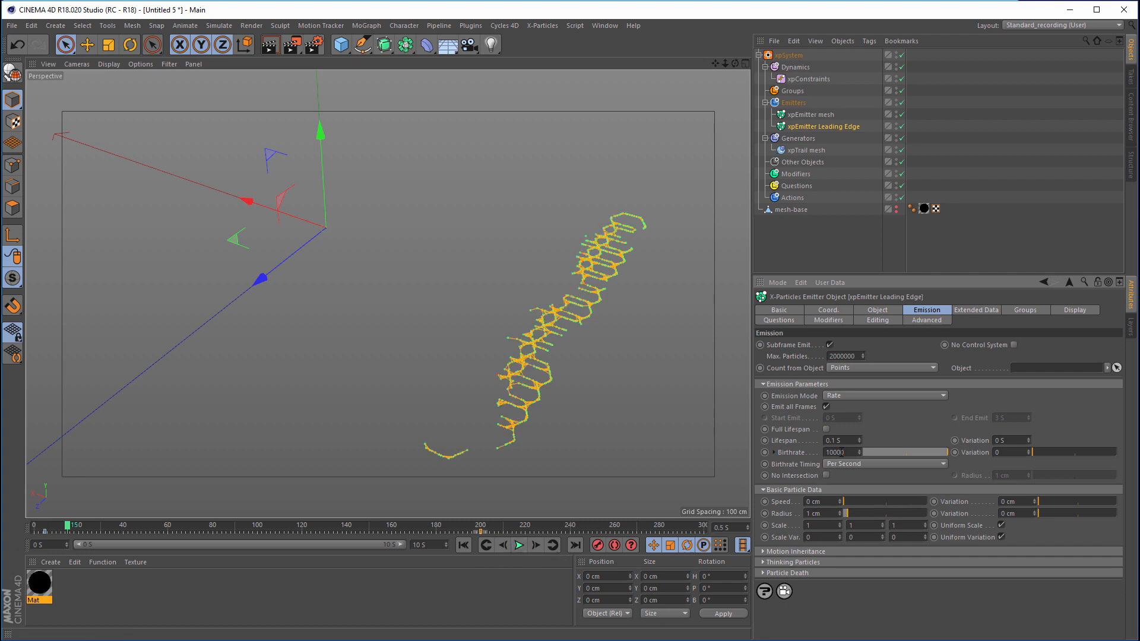
# Step: Set the Leading Edge emitter's Birthrate to 10000 and replay the simulation from the first frame
pyautogui.click(463, 545)
pyautogui.click(519, 545)
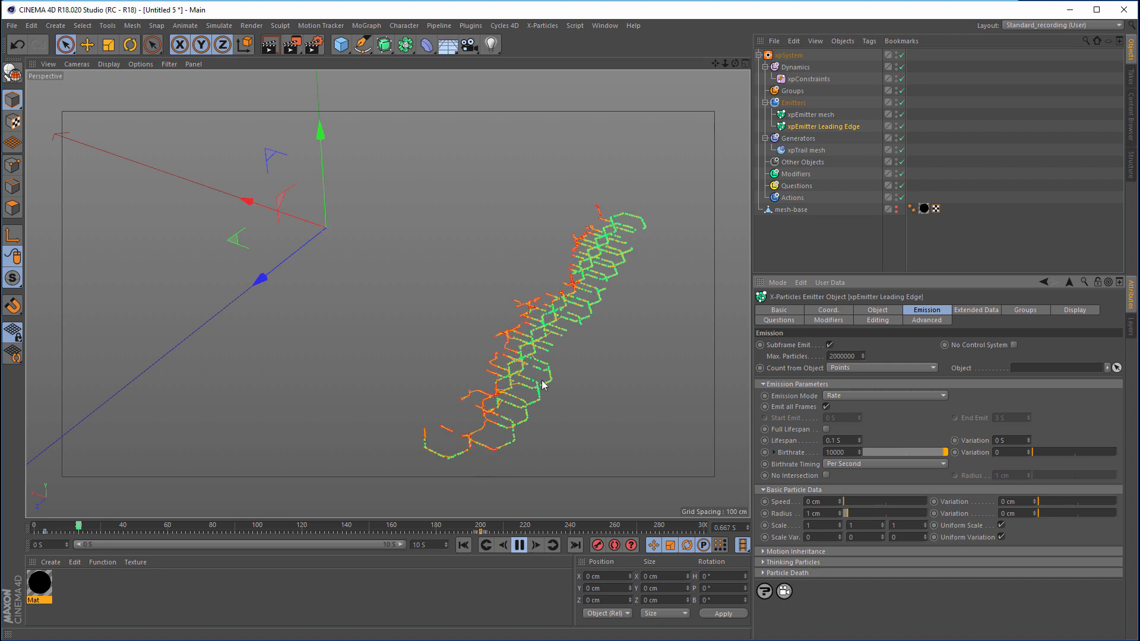
pyautogui.click(520, 546)
# Step: Set the Lifespan of xpEmitter Leading Edge to 0.033 s
pyautogui.click(858, 438)
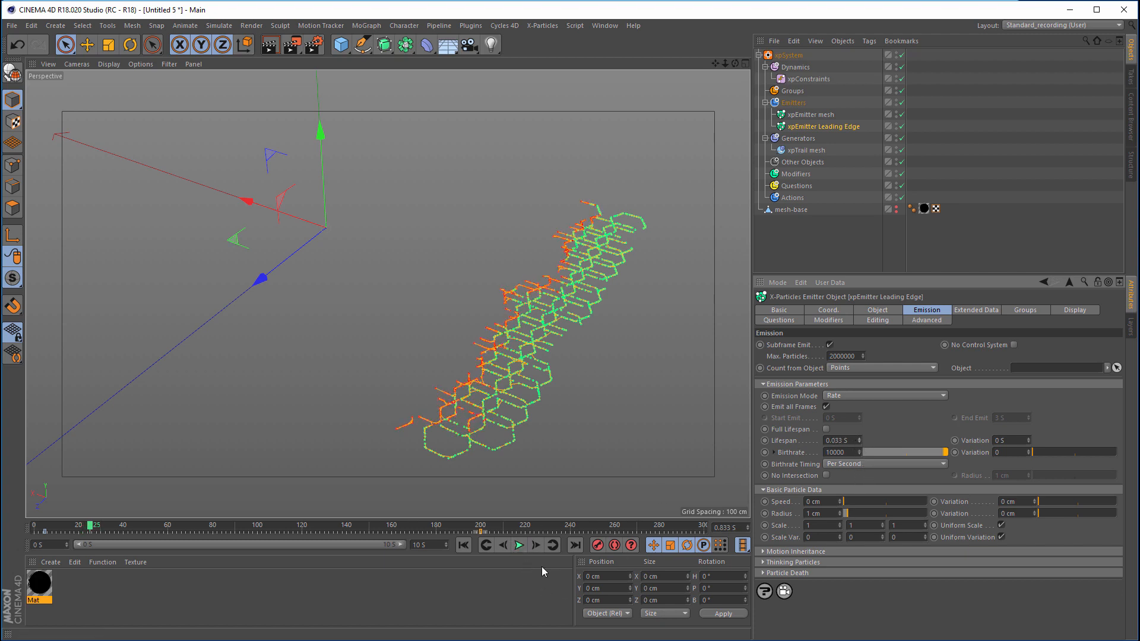
# Step: Replay the simulation from the first frame to check the shortened lifespan of the Leading Edge particles
pyautogui.click(463, 545)
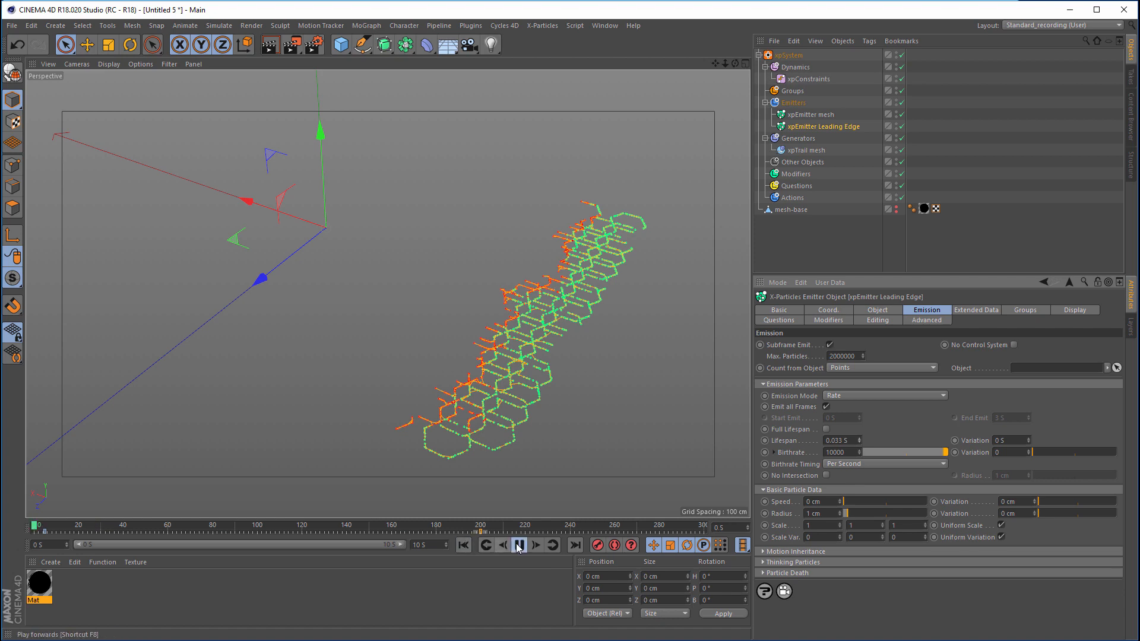
pyautogui.click(518, 546)
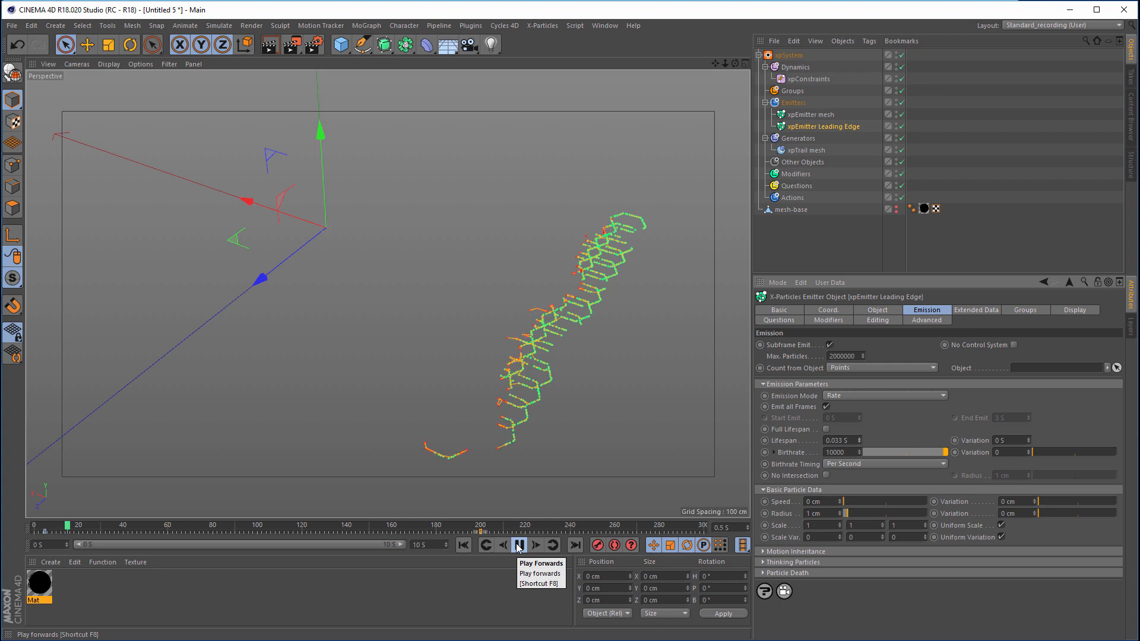
pyautogui.click(518, 545)
pyautogui.keyDown('alt'); pyautogui.moveTo(595, 353); pyautogui.dragTo(628, 380); pyautogui.keyUp('alt')
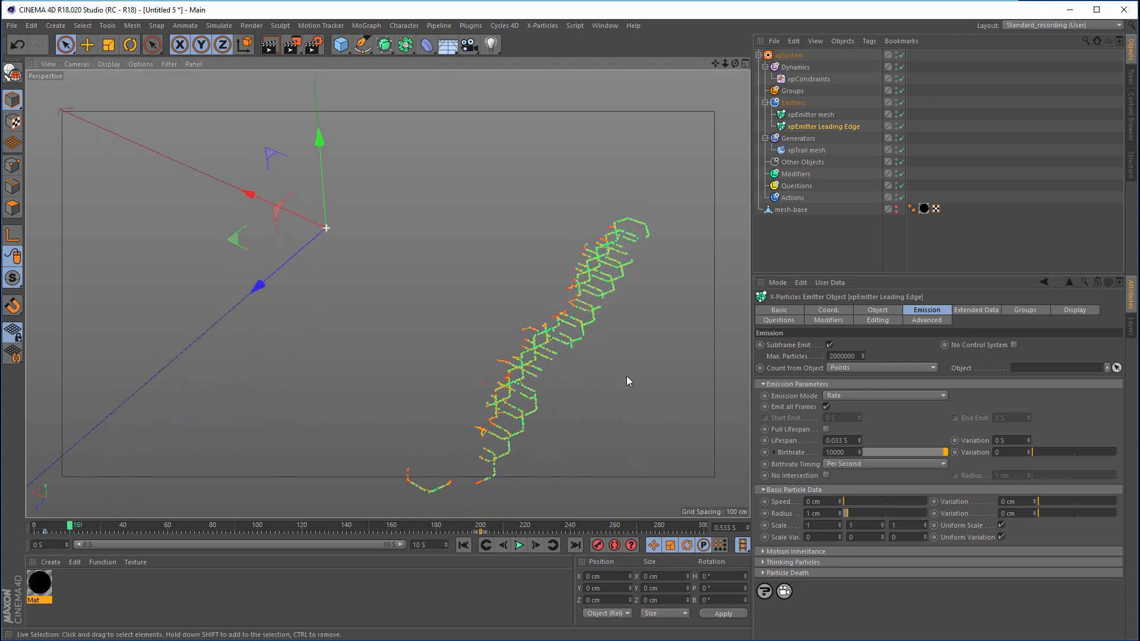
# Step: Enable Fast Mode in the display settings of xpEmitter mesh and replay the simulation from the first frame
pyautogui.click(827, 114)
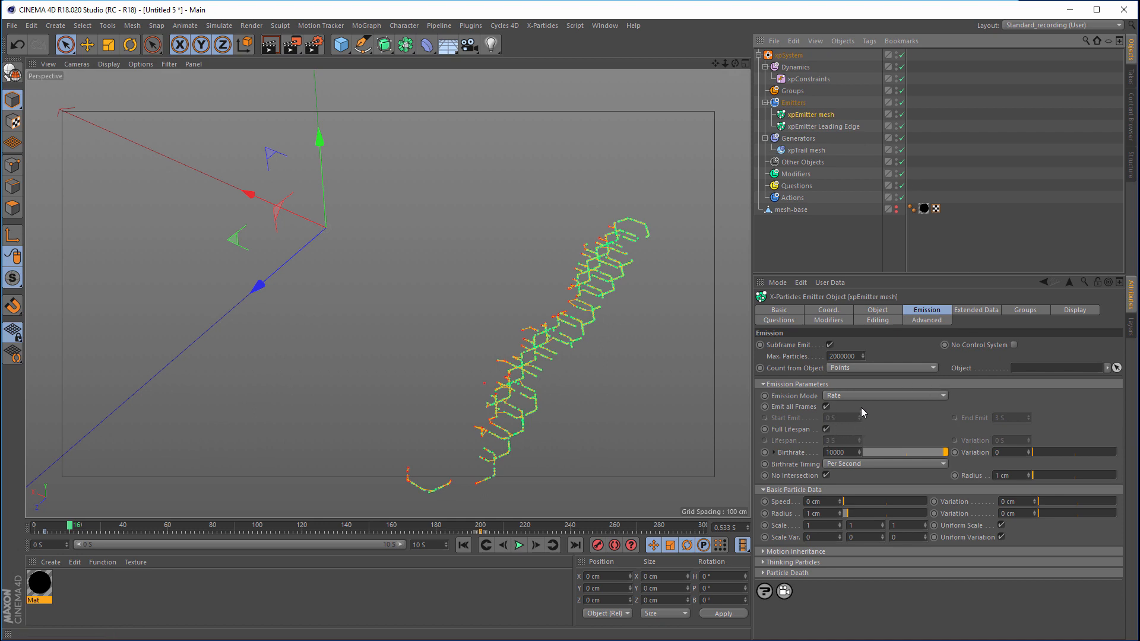
pyautogui.click(1075, 310)
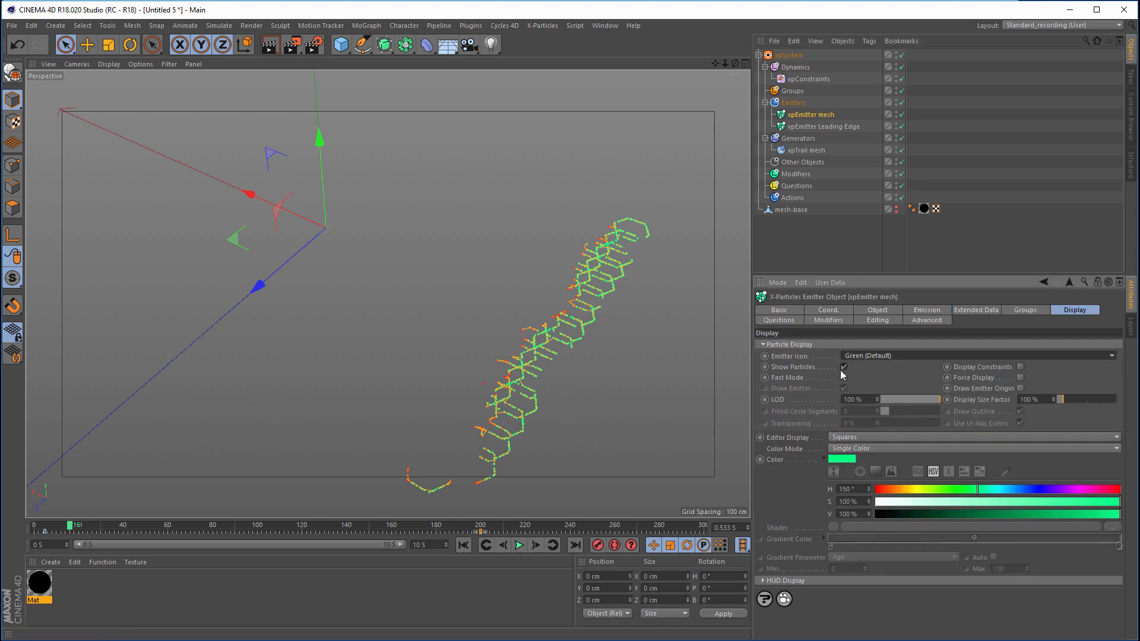
pyautogui.click(843, 378)
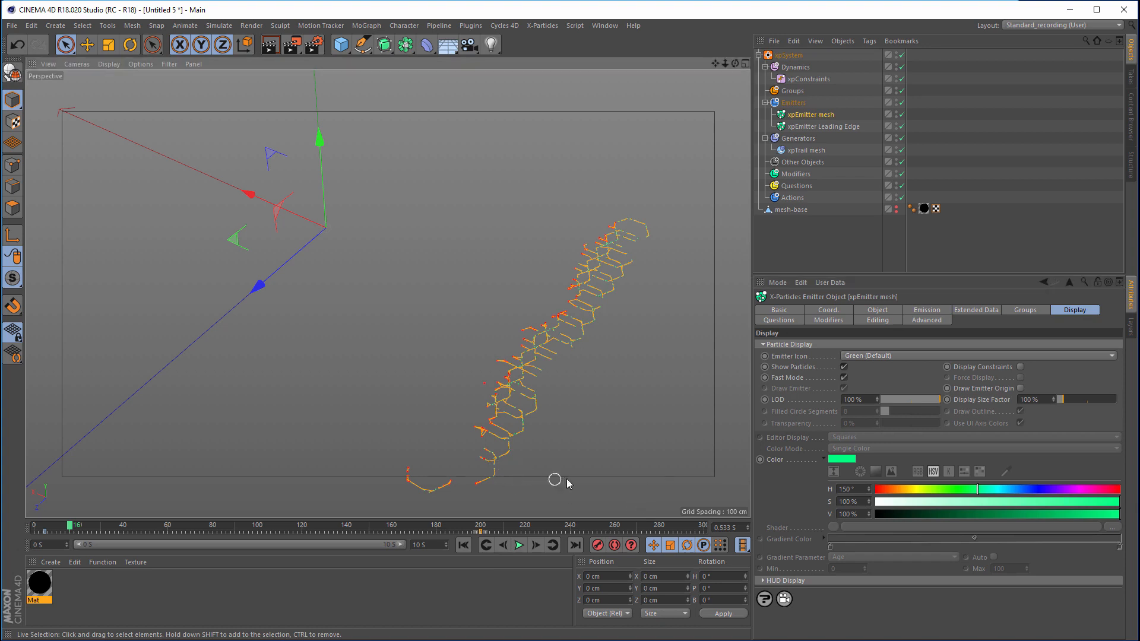
pyautogui.click(462, 545)
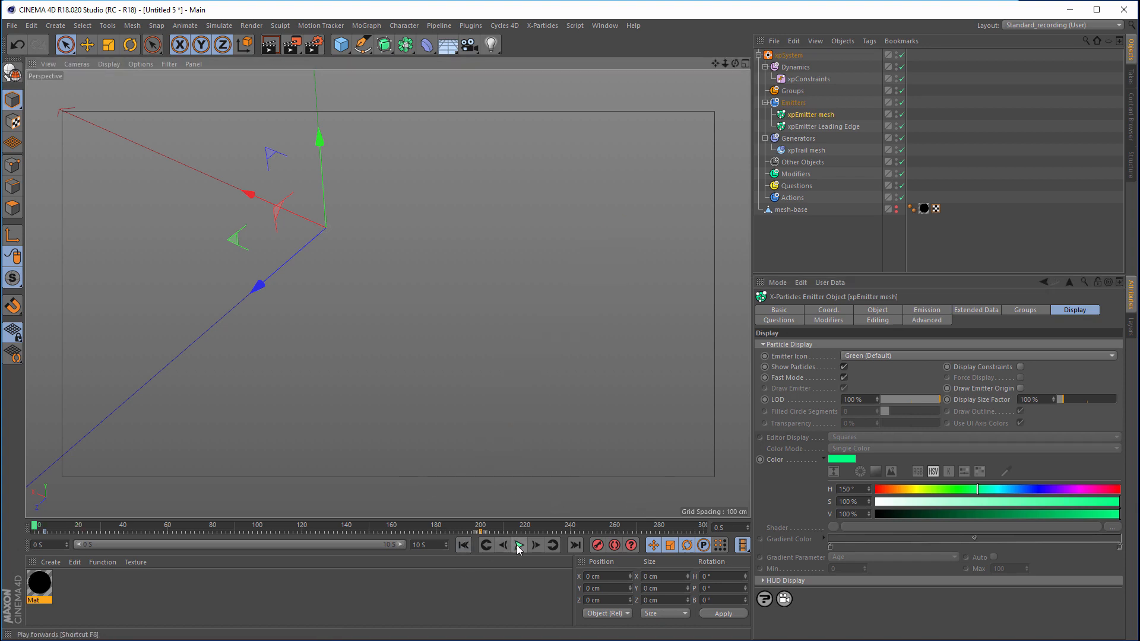
pyautogui.click(518, 545)
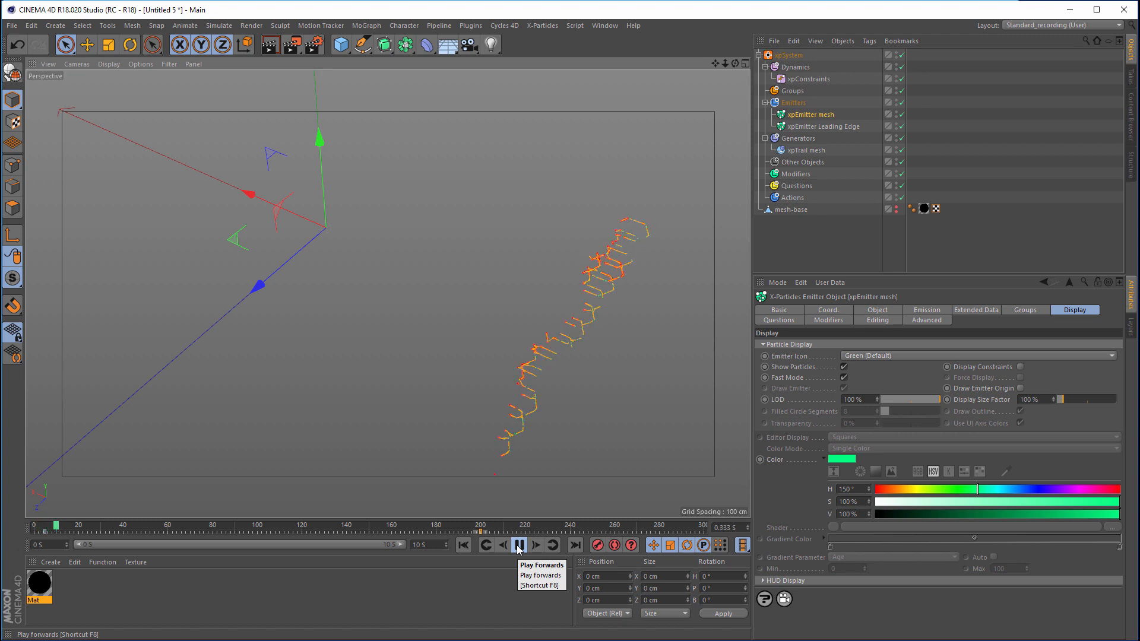
pyautogui.click(518, 549)
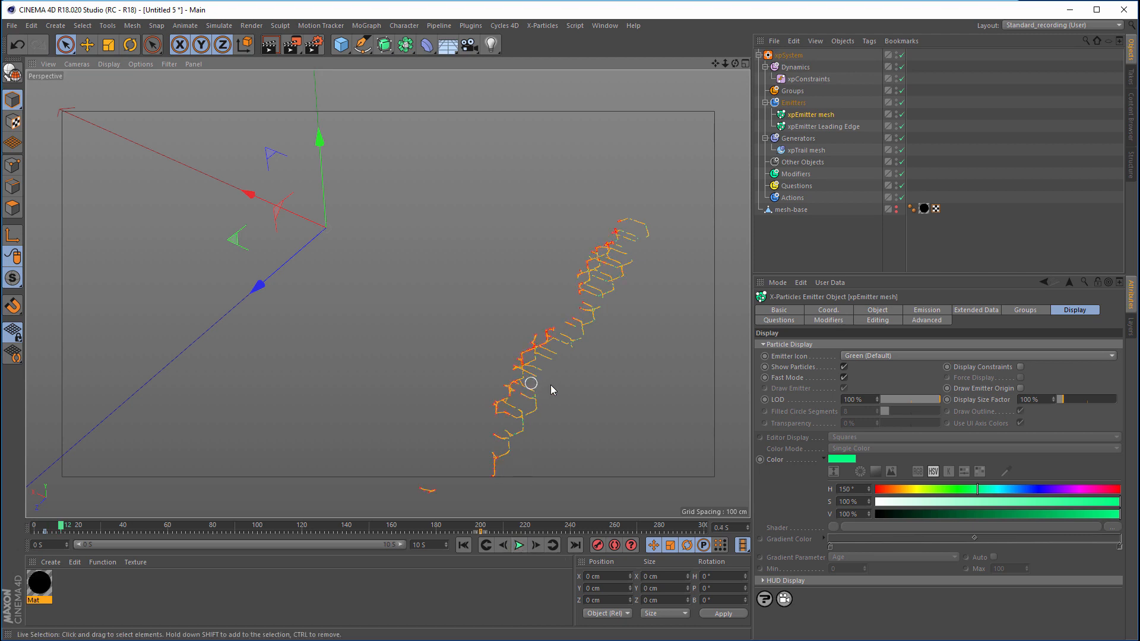
pyautogui.keyDown('alt'); pyautogui.moveTo(551, 384); pyautogui.dragTo(509, 381); pyautogui.keyUp('alt')
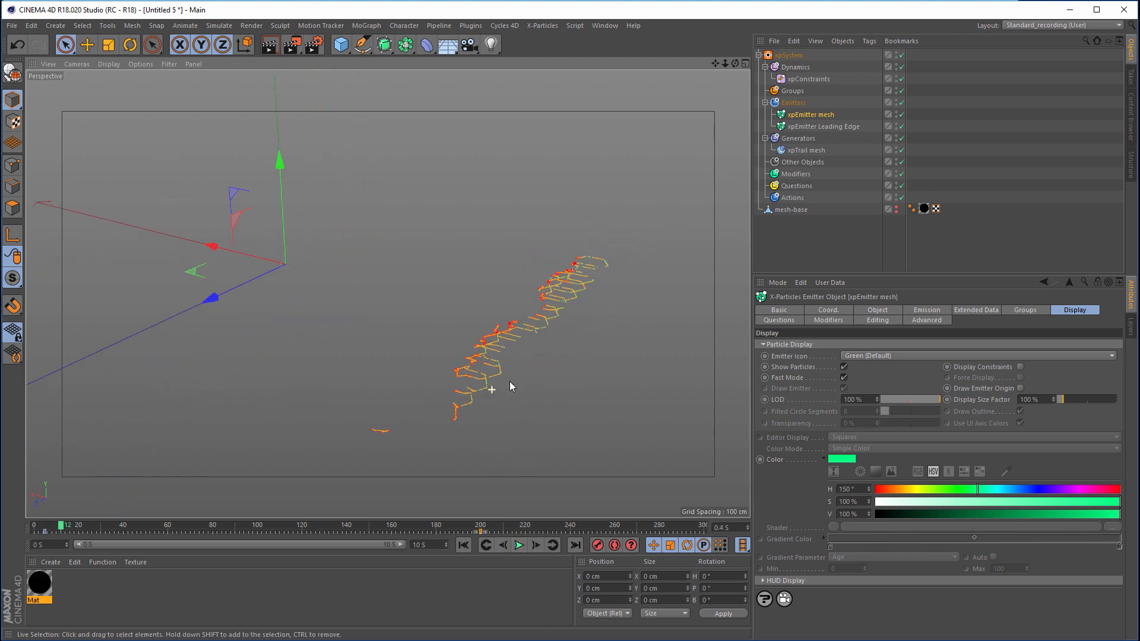
# Step: Switch to the FLYNIT reference video, scrub ahead to examine how the honeycomb surface undulates, and return to Cinema 4D
pyautogui.click(788, 209)
pyautogui.click(817, 241)
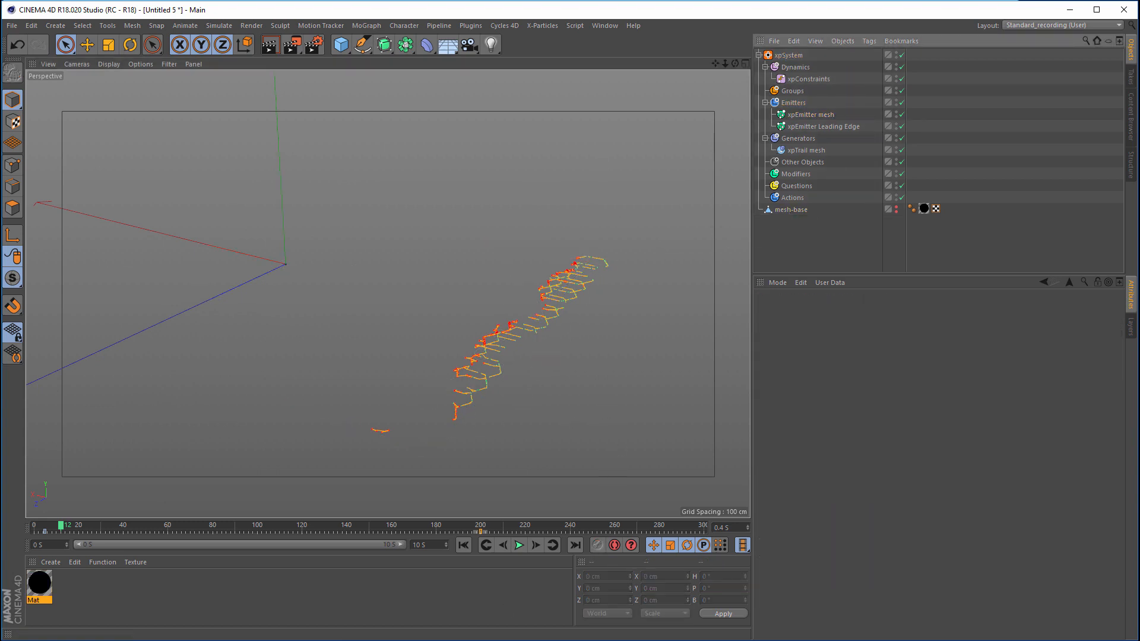
pyautogui.hotkey('alt', 'Tab')
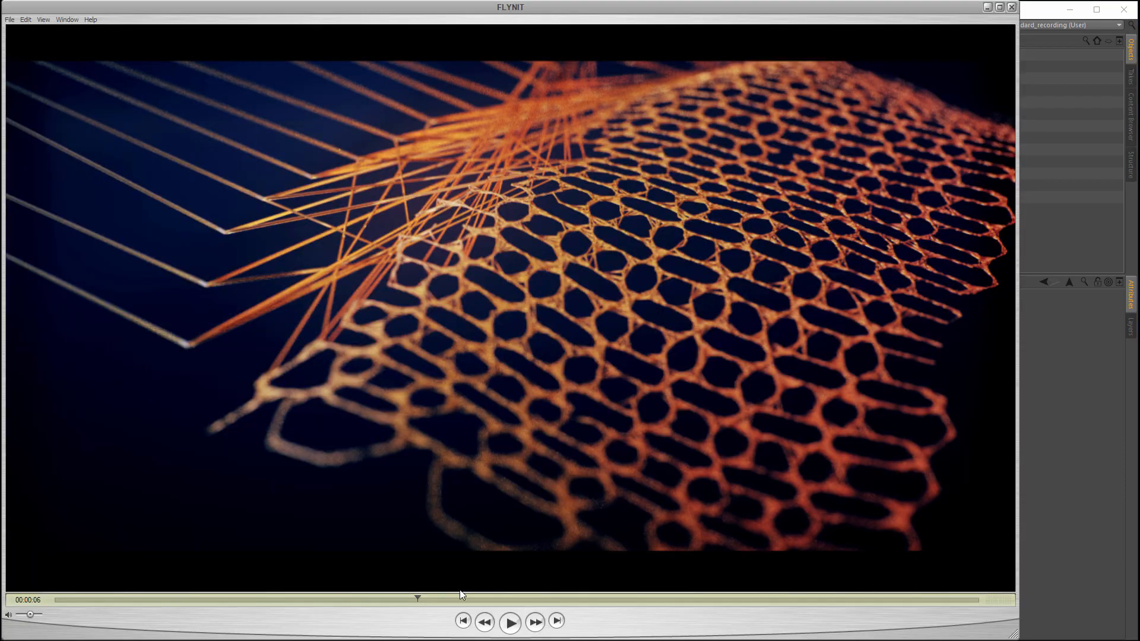
pyautogui.moveTo(412, 597); pyautogui.dragTo(524, 597)
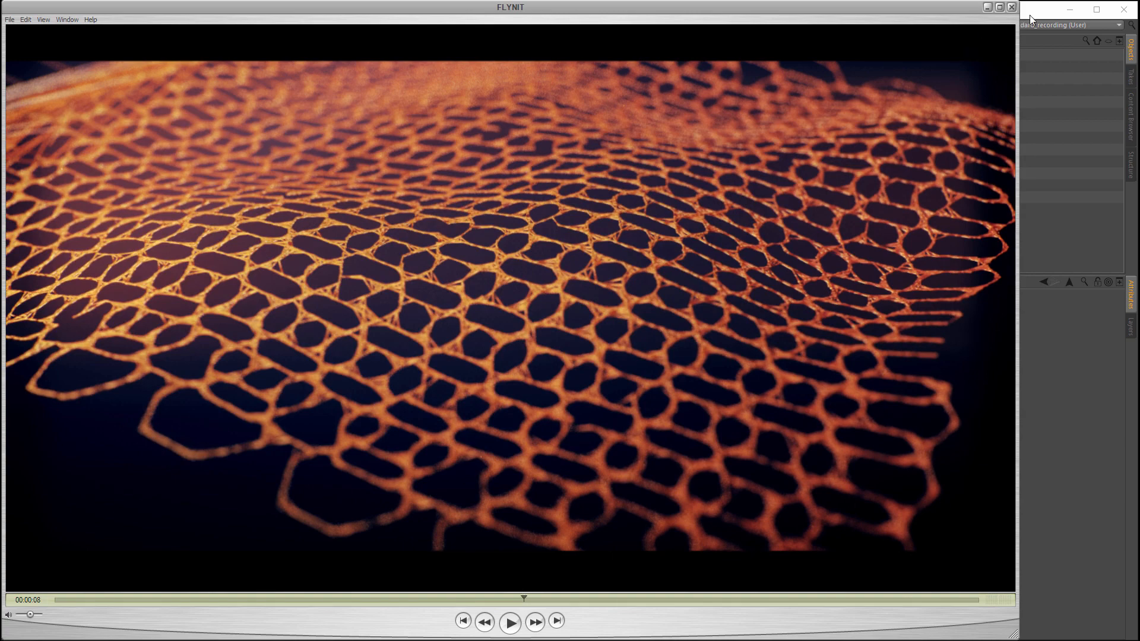
pyautogui.click(1037, 514)
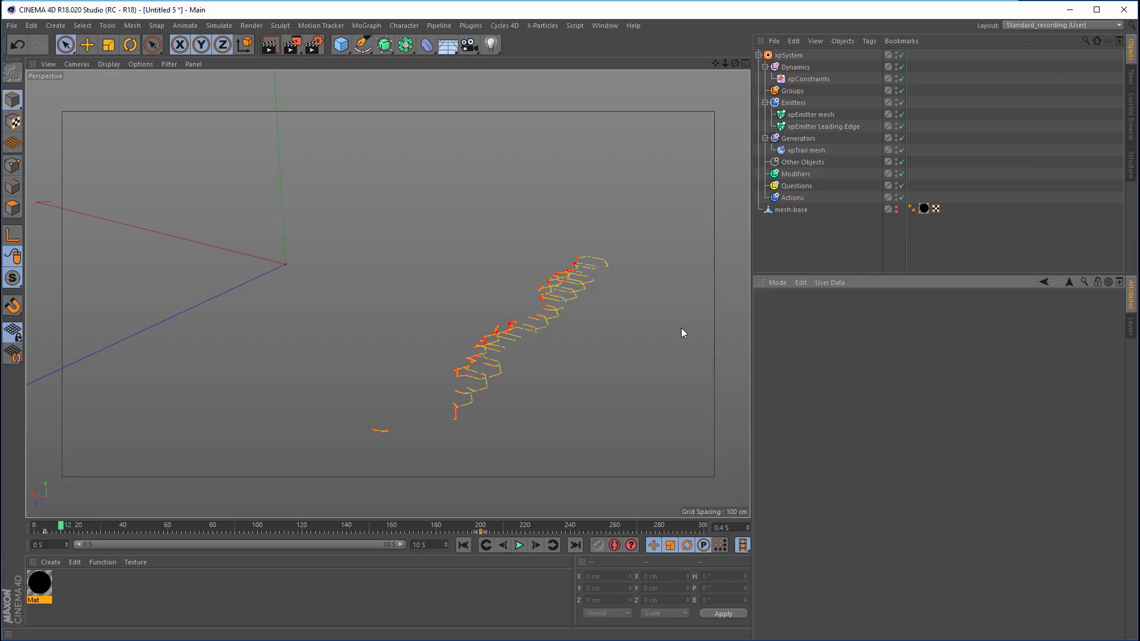
# Step: Add a Displacer deformer as a child of mesh-base and assign a Noise shader to it
pyautogui.click(428, 45)
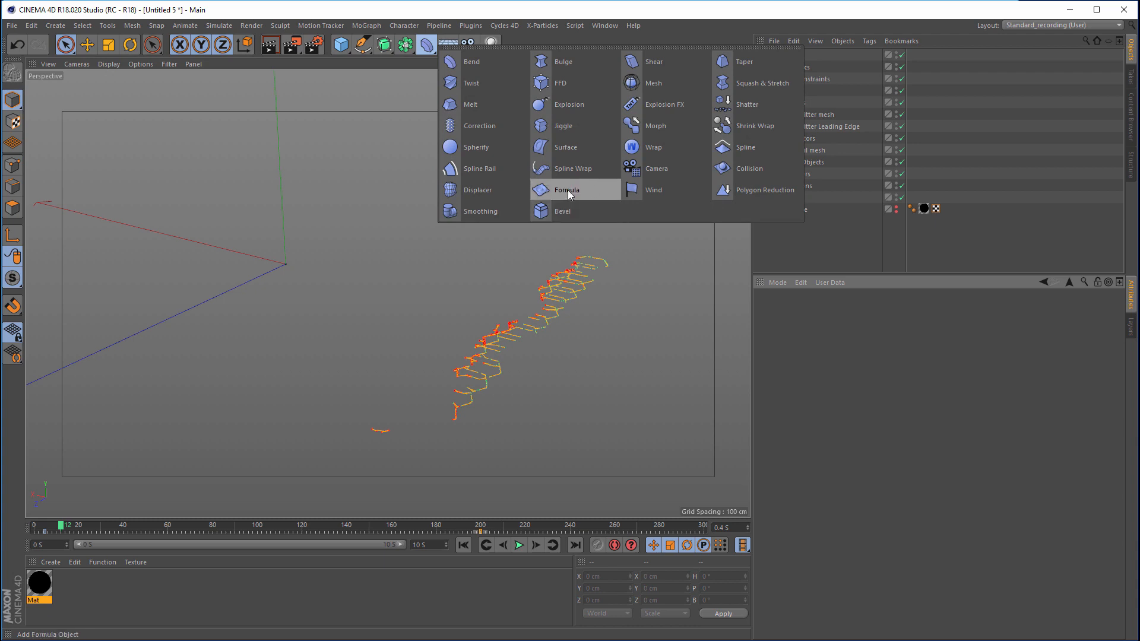
pyautogui.click(483, 191)
pyautogui.moveTo(789, 56); pyautogui.dragTo(789, 223)
pyautogui.click(859, 311)
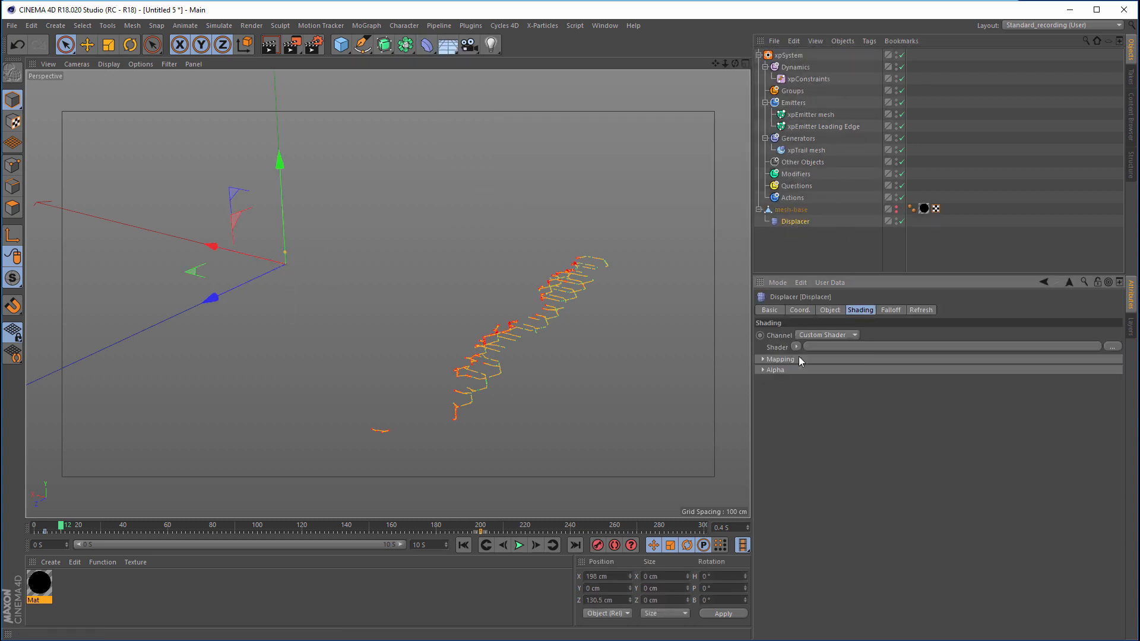
pyautogui.click(796, 347)
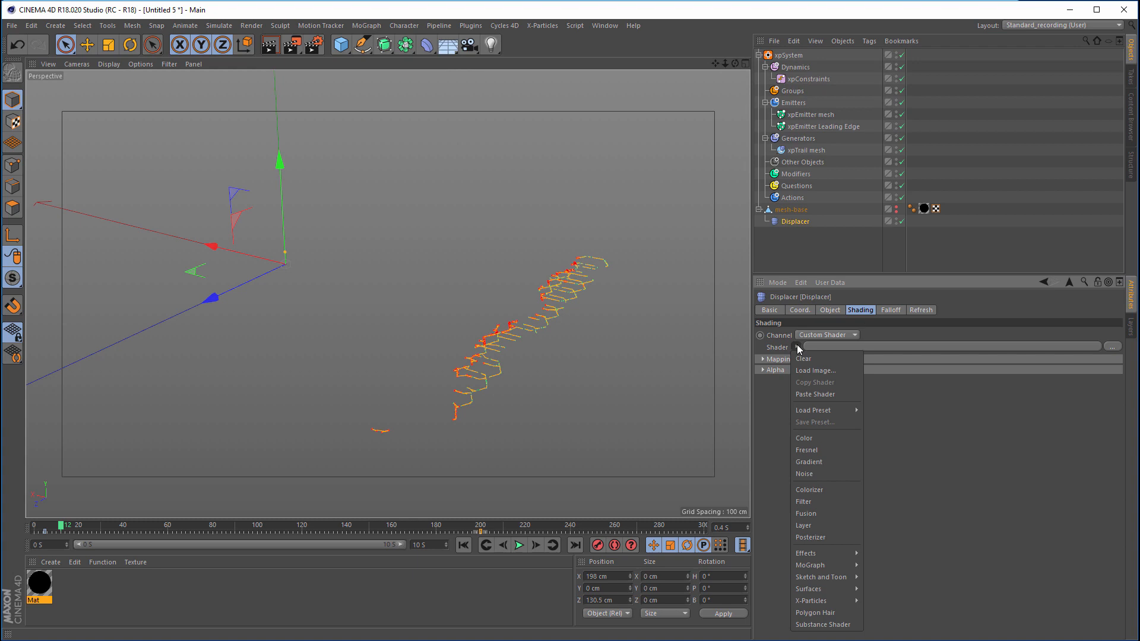
pyautogui.click(818, 472)
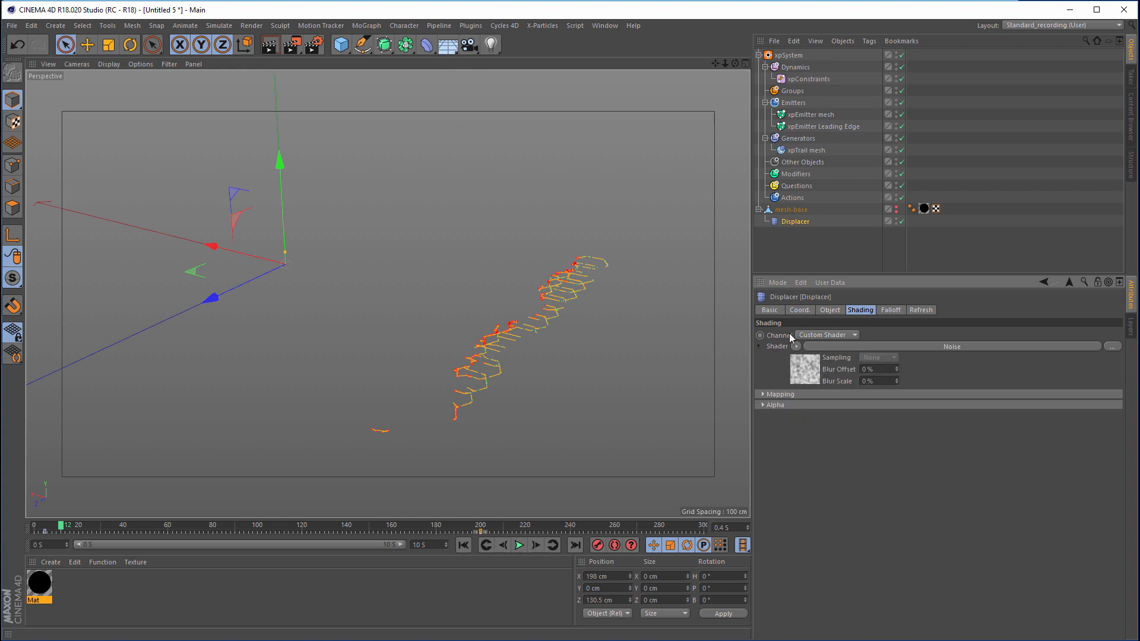
# Step: With xpSystem disabled and mesh-base shown, set the Displacer noise's Global Scale to 600 % and Animation Speed to 1
pyautogui.click(902, 54)
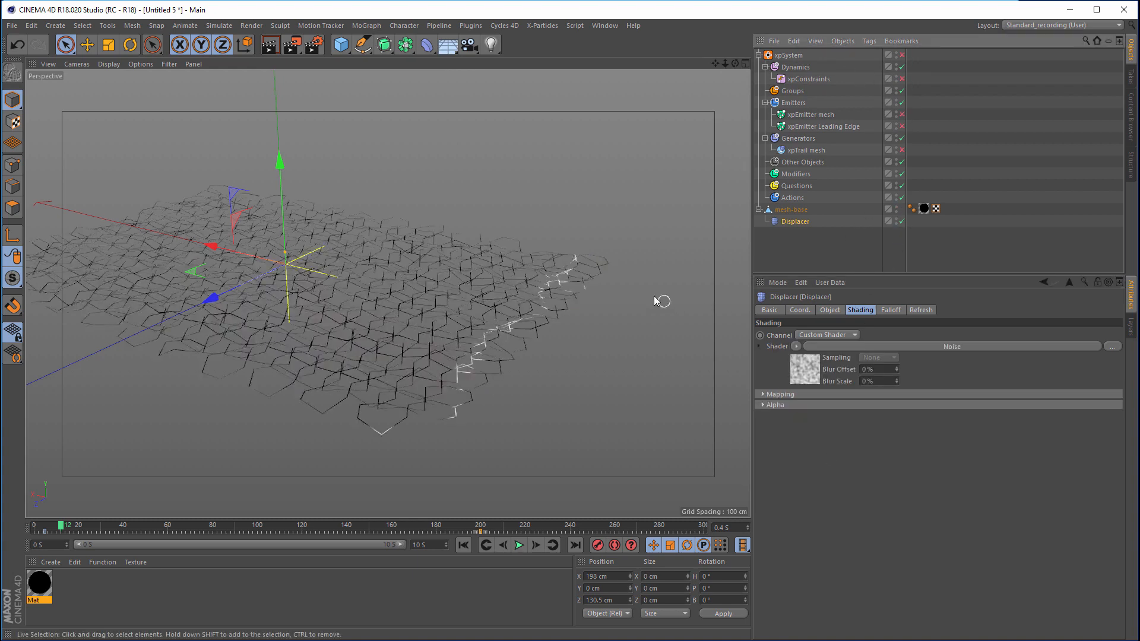
pyautogui.keyDown('alt'); pyautogui.moveTo(654, 295); pyautogui.dragTo(565, 362); pyautogui.keyUp('alt')
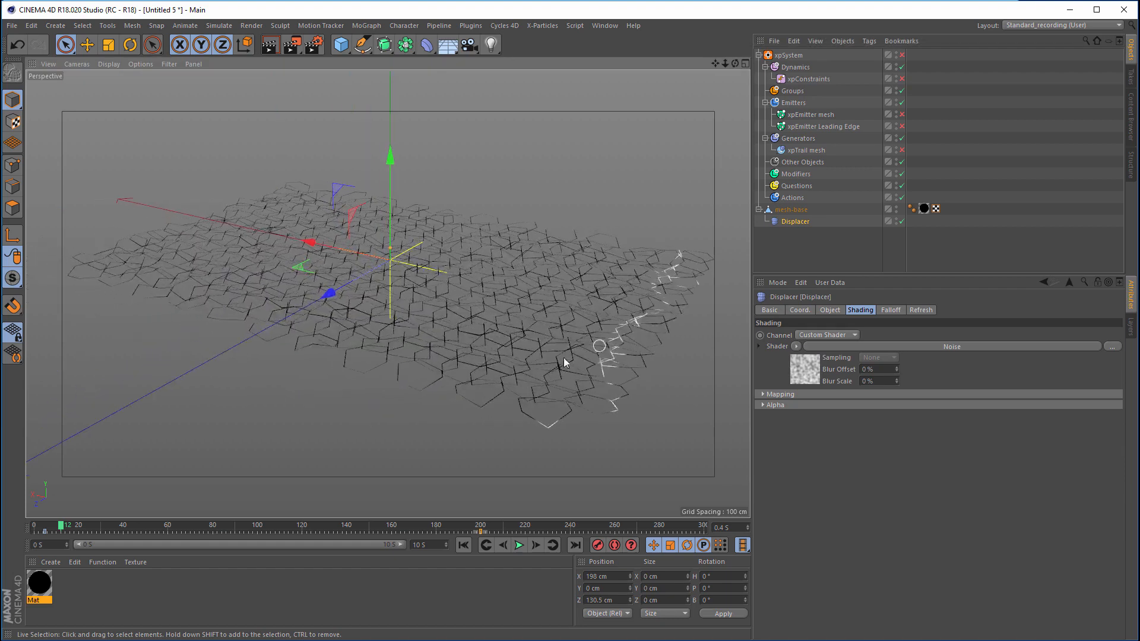
pyautogui.click(848, 346)
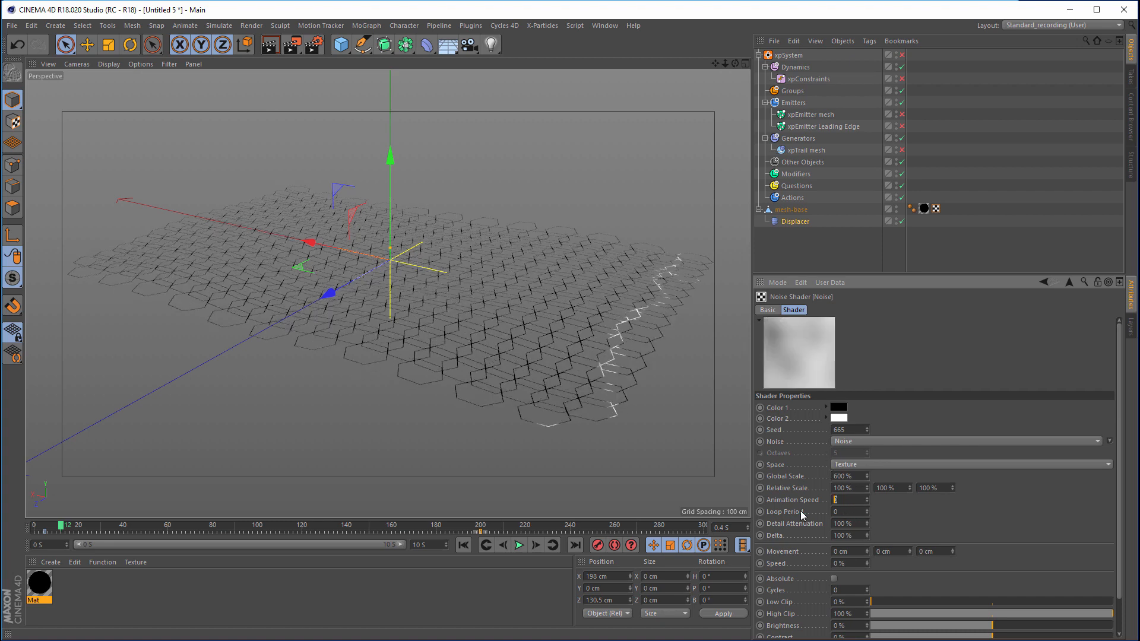
pyautogui.press('Return')
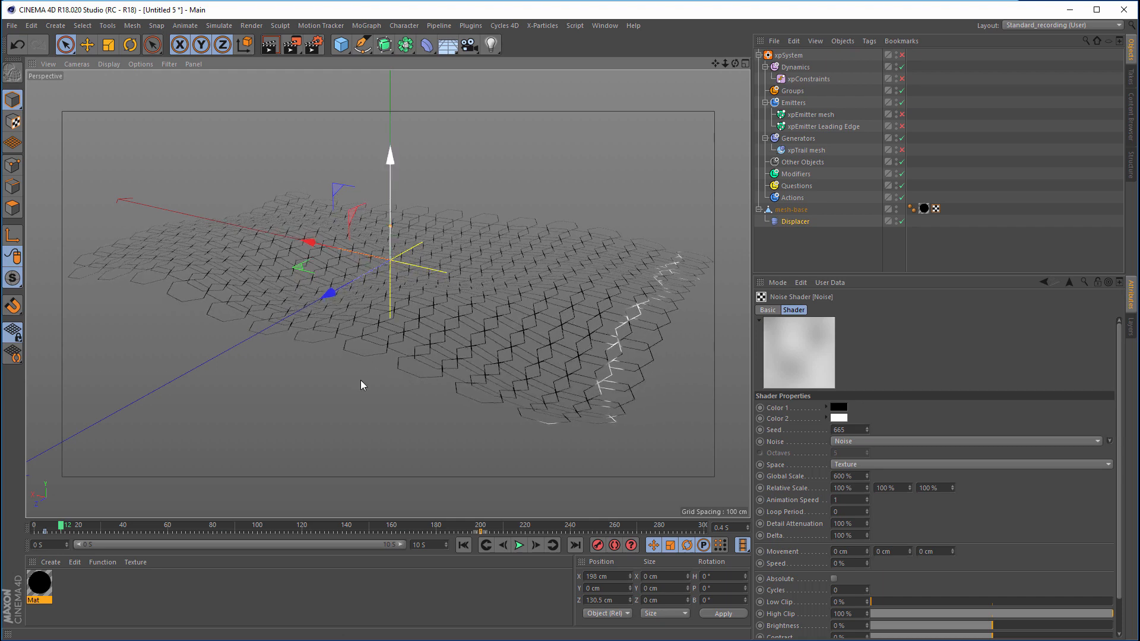
# Step: Scrub through the timeline and examine the animated displacement of mesh-base from several angles
pyautogui.moveTo(58, 520); pyautogui.dragTo(219, 505)
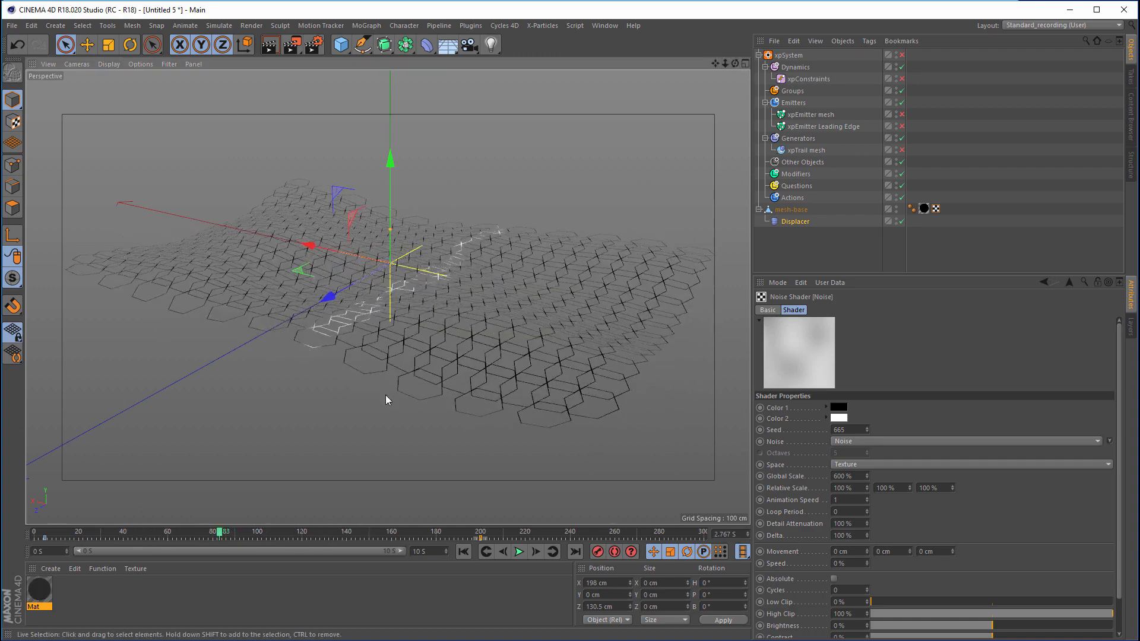
pyautogui.keyDown('alt'); pyautogui.moveTo(386, 394); pyautogui.dragTo(364, 247); pyautogui.keyUp('alt')
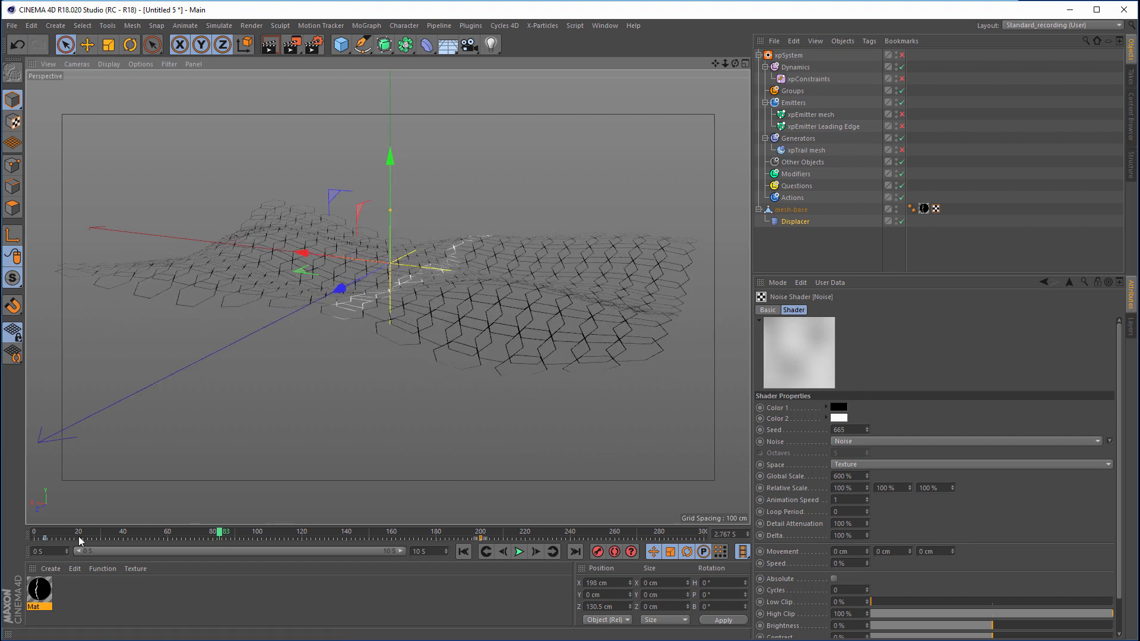
pyautogui.click(54, 534)
pyautogui.moveTo(24, 539); pyautogui.dragTo(270, 564)
pyautogui.keyDown('alt'); pyautogui.moveTo(329, 399); pyautogui.dragTo(358, 453); pyautogui.keyUp('alt')
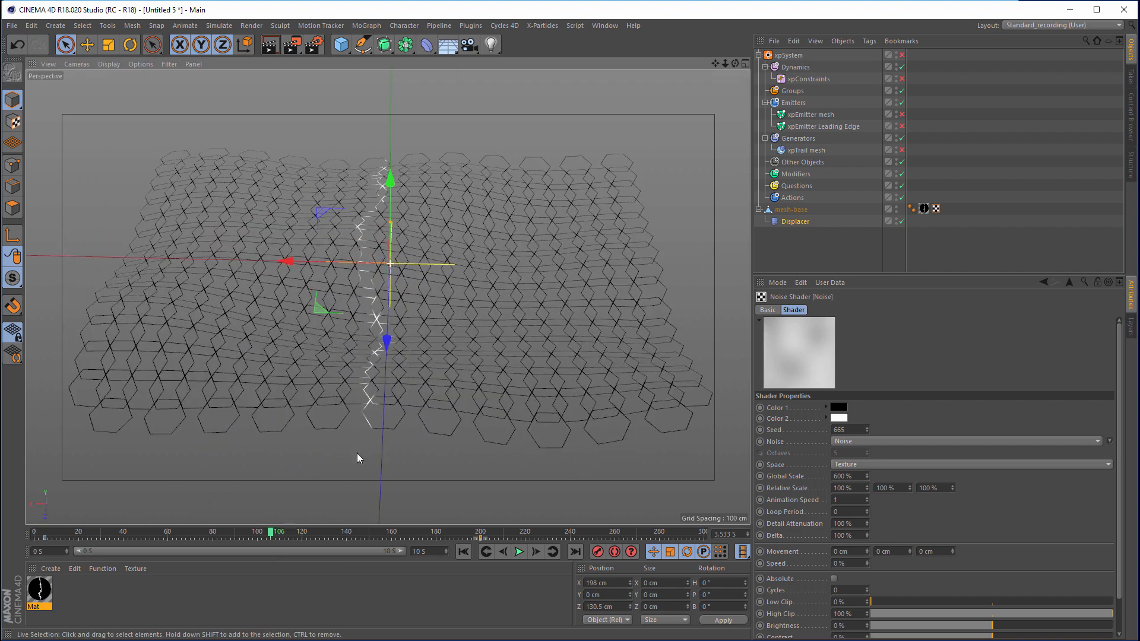
# Step: Hide mesh-base and replay the re-enabled xpSystem simulation from the first frame on the displaced mesh
pyautogui.click(896, 208)
pyautogui.click(837, 238)
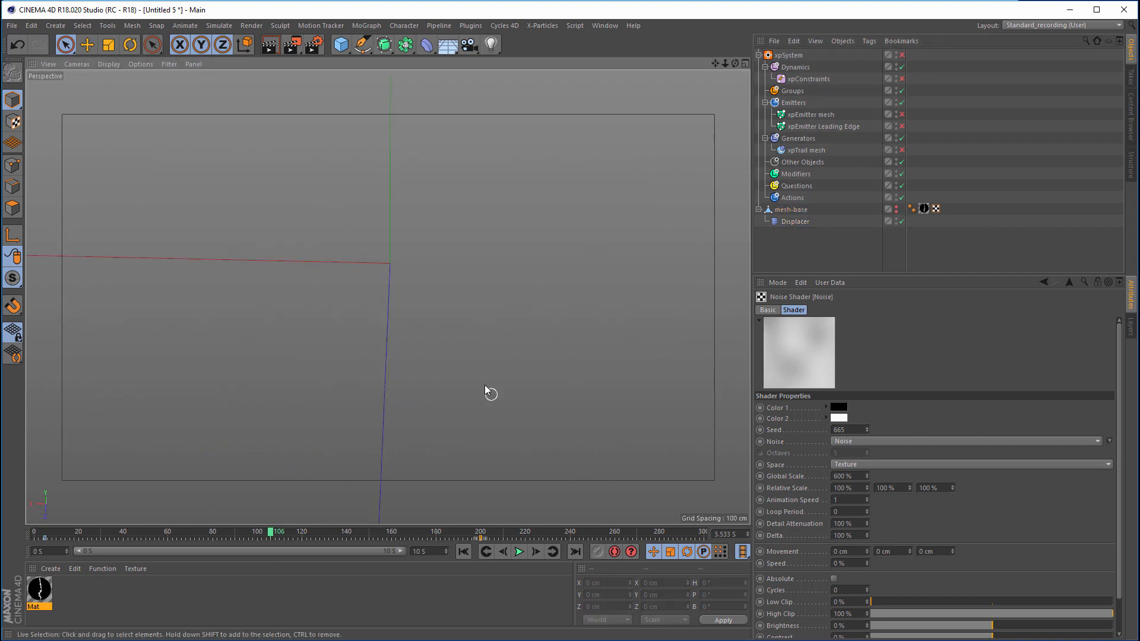
pyautogui.click(463, 552)
pyautogui.click(901, 79)
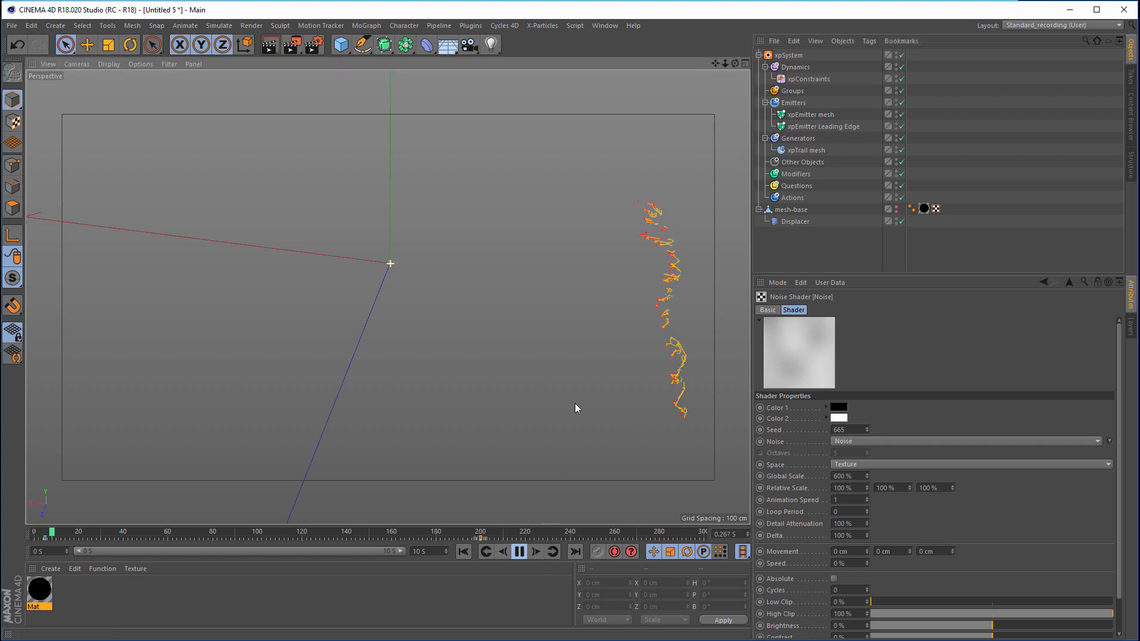
pyautogui.keyDown('alt'); pyautogui.moveTo(575, 404); pyautogui.dragTo(561, 404); pyautogui.keyUp('alt')
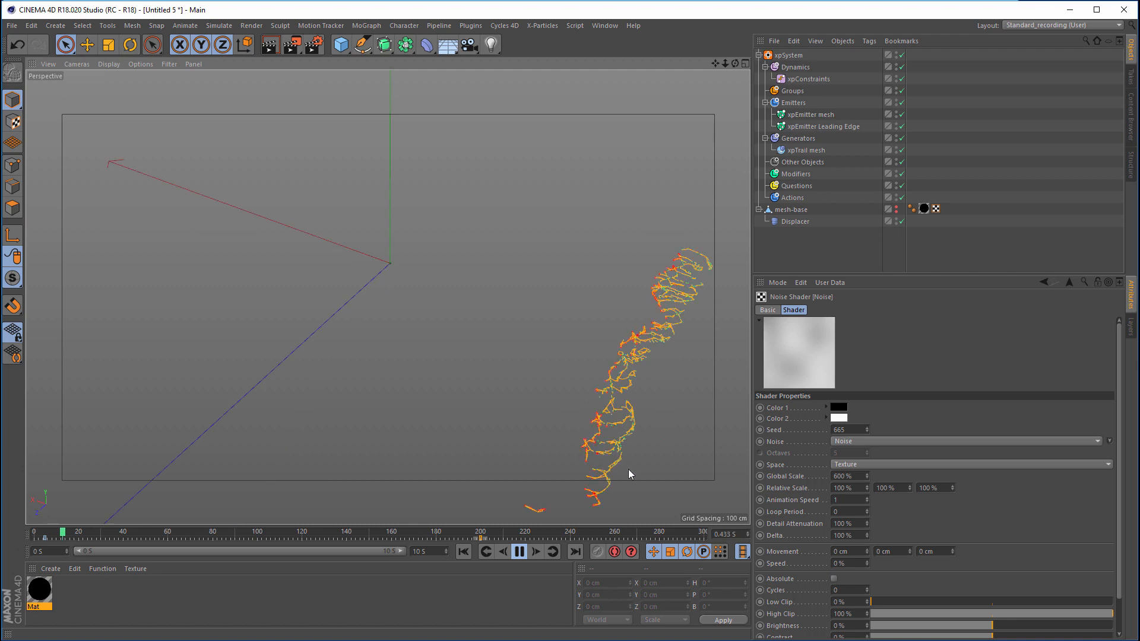
pyautogui.click(518, 551)
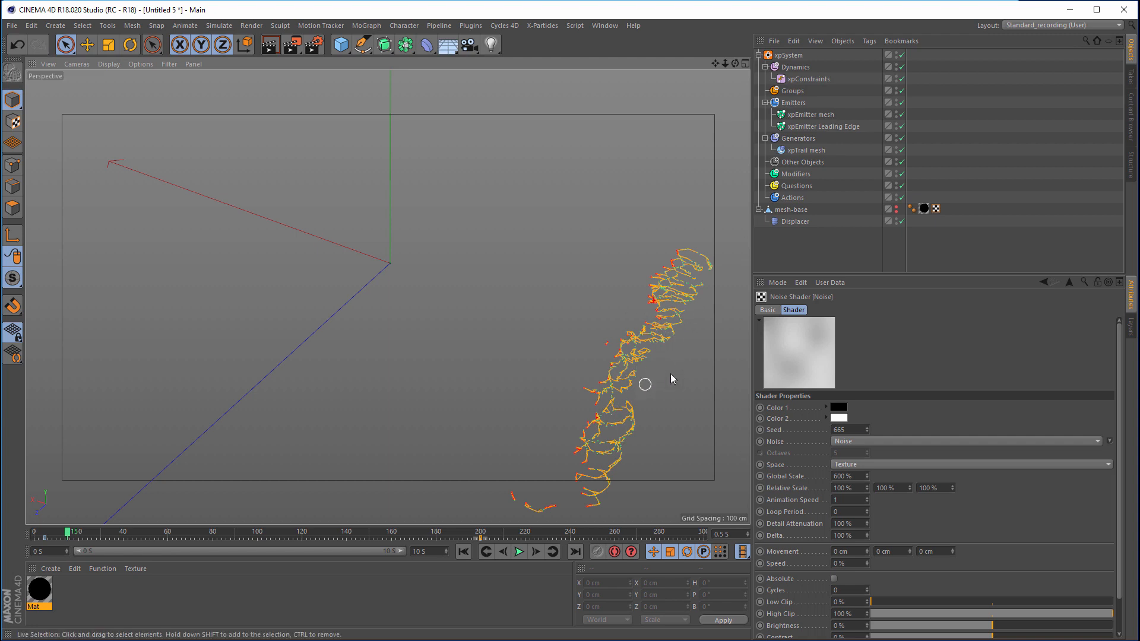
# Step: Enable Stick Particle to Source Object for both xpEmitter mesh and xpEmitter Leading Edge
pyautogui.click(808, 115)
pyautogui.click(876, 311)
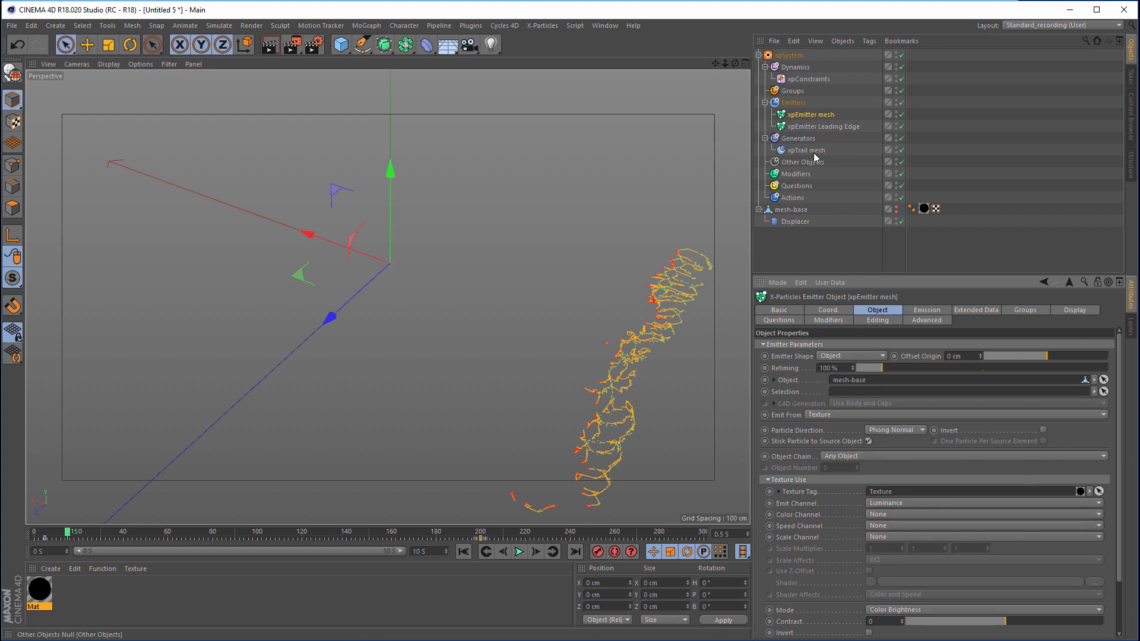
pyautogui.click(823, 126)
pyautogui.click(868, 441)
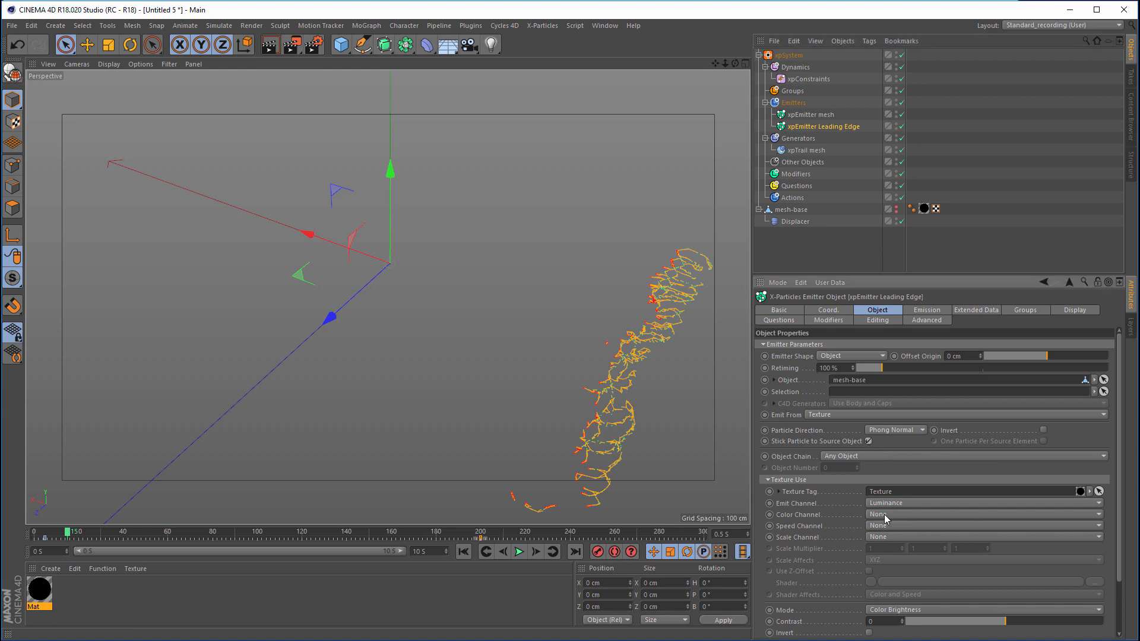
# Step: Replay the simulation from the first frame and check that the trails follow the displaced mesh
pyautogui.click(463, 552)
pyautogui.click(519, 552)
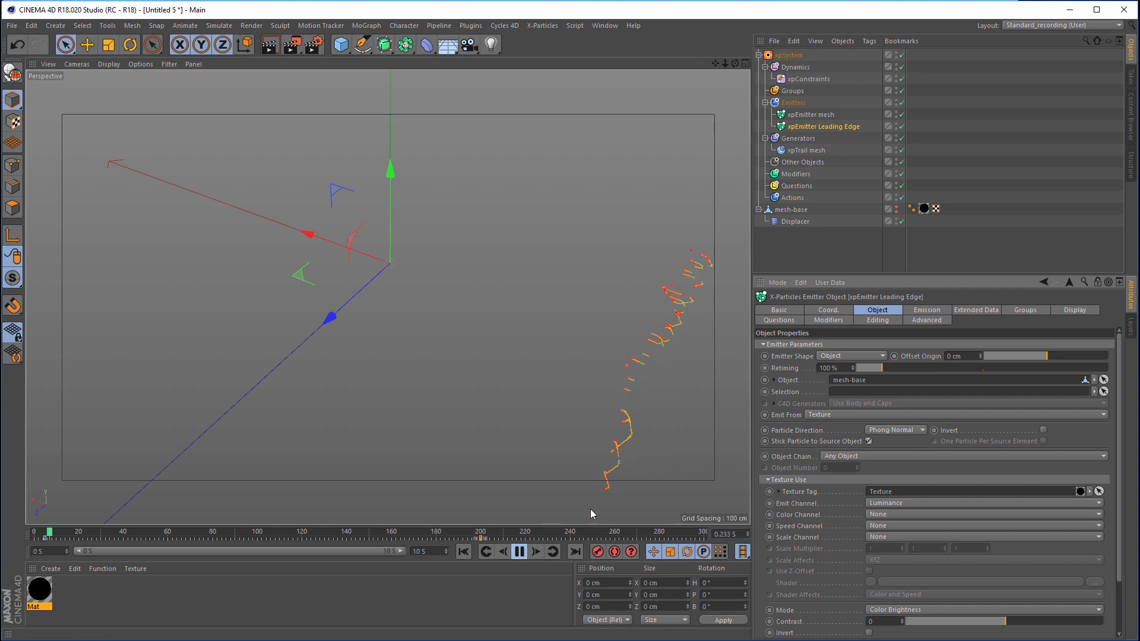
pyautogui.click(519, 552)
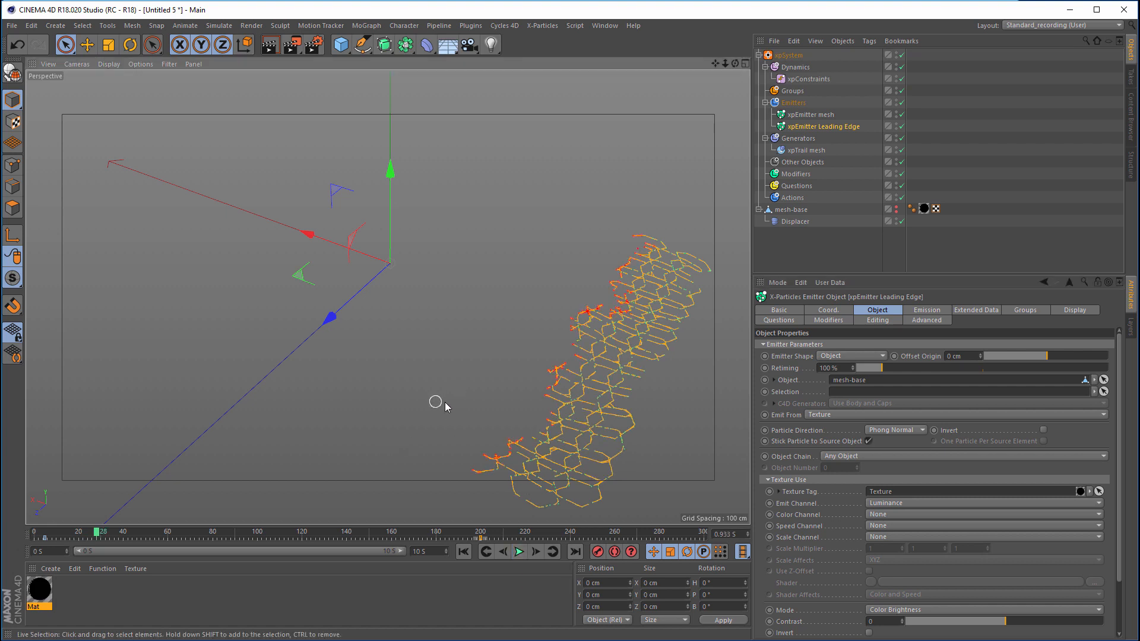
pyautogui.keyDown('alt'); pyautogui.moveTo(446, 402); pyautogui.dragTo(505, 415); pyautogui.keyUp('alt')
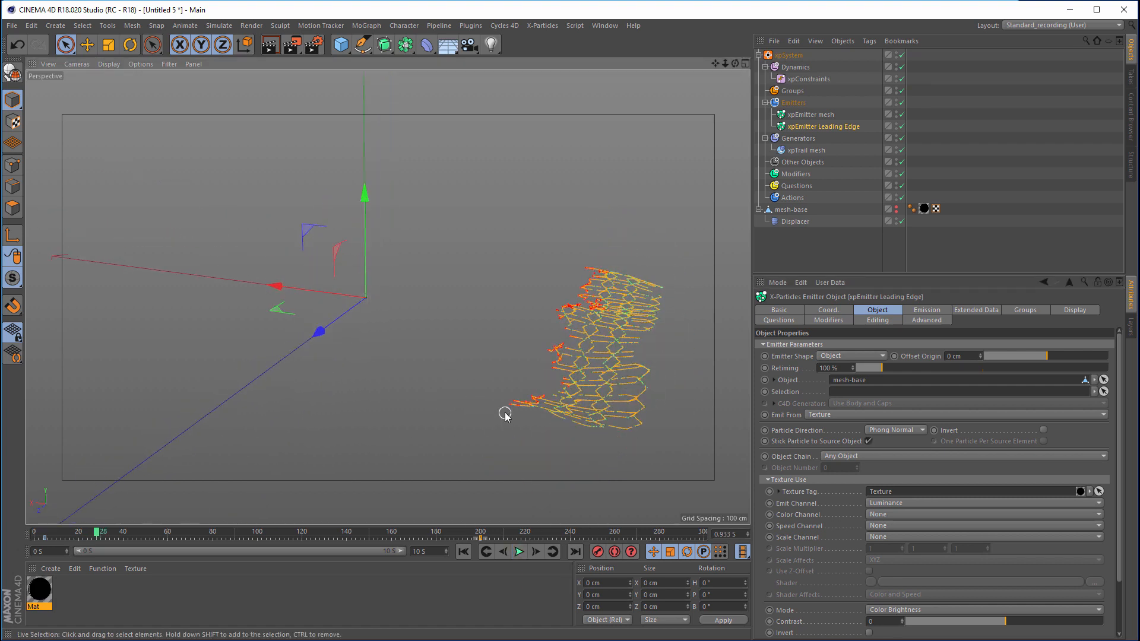
# Step: Deselect all objects and collapse the xpSystem hierarchy
pyautogui.click(810, 227)
pyautogui.click(758, 54)
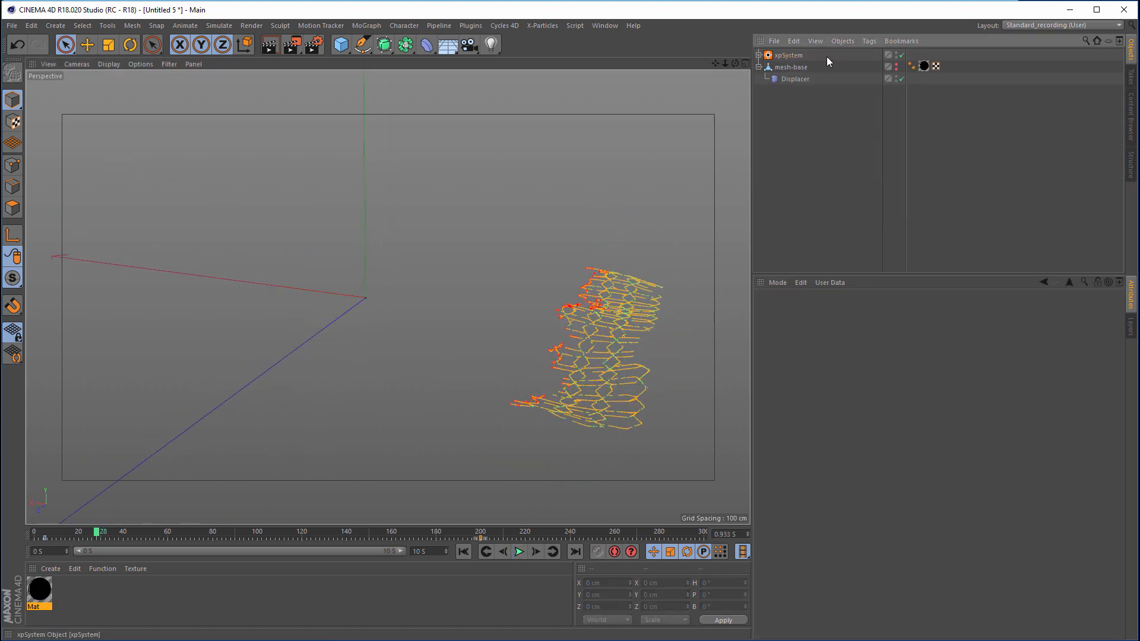
# Step: Disable xpSystem and return the timeline to frame 2
pyautogui.click(902, 54)
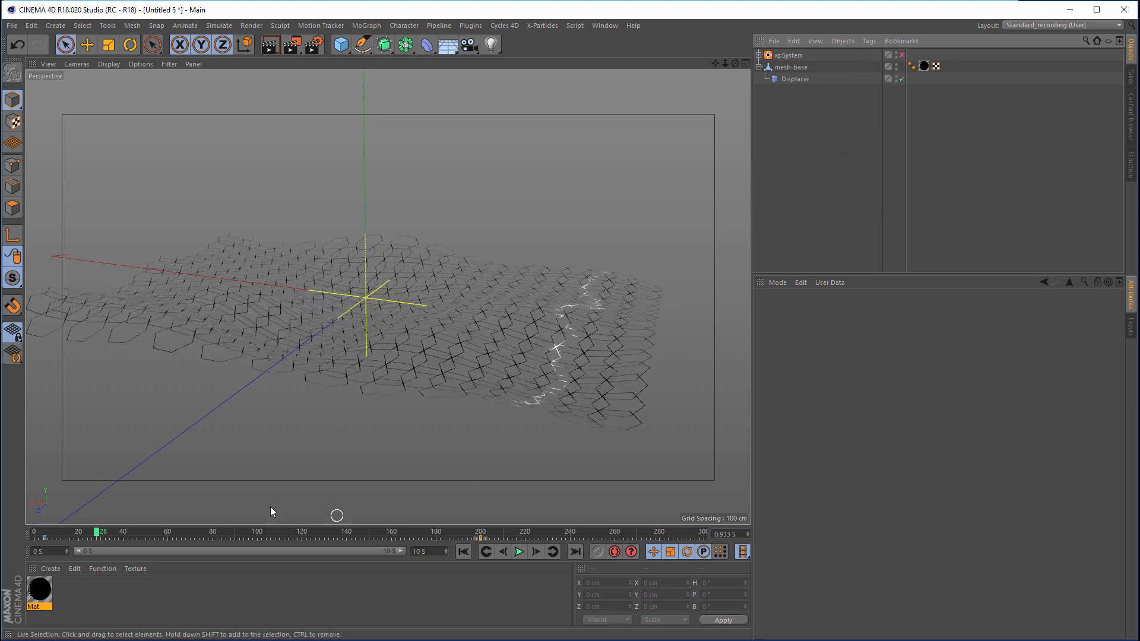
pyautogui.click(92, 535)
pyautogui.click(38, 535)
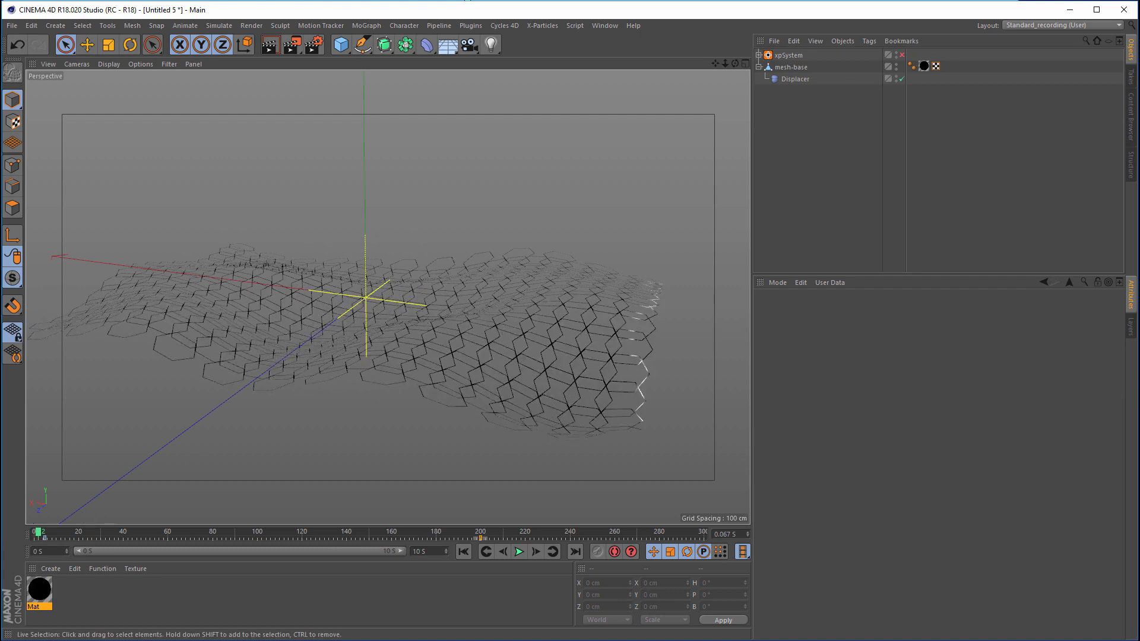
# Step: Add a Plane primitive at the centre of the displaced honeycomb mesh
pyautogui.click(342, 44)
pyautogui.click(456, 79)
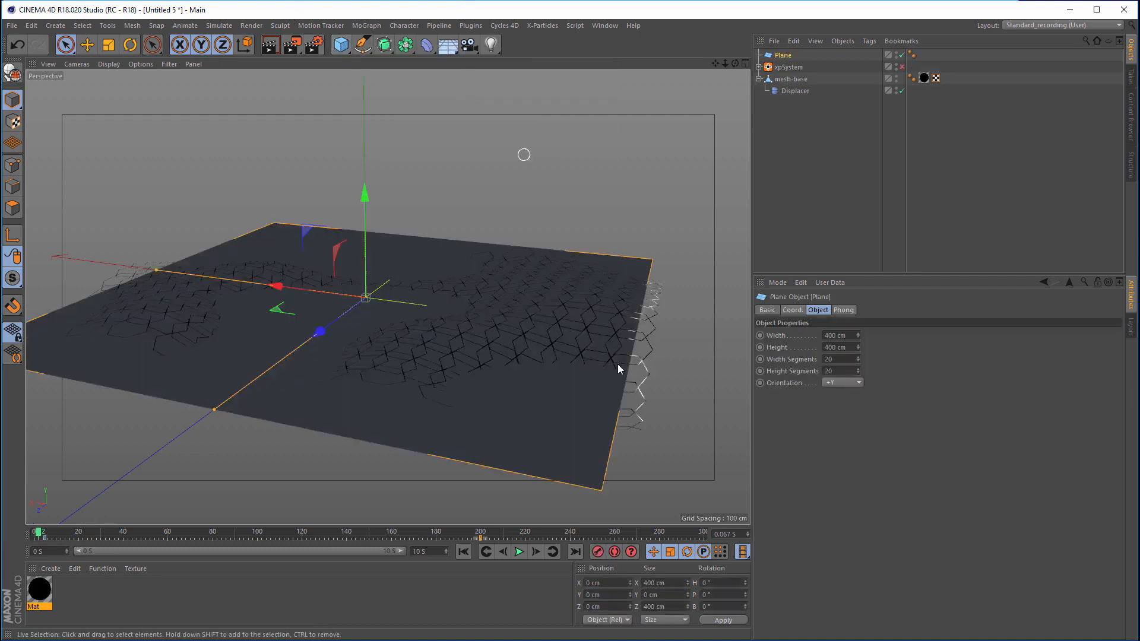
pyautogui.scroll(5, 582, 408)
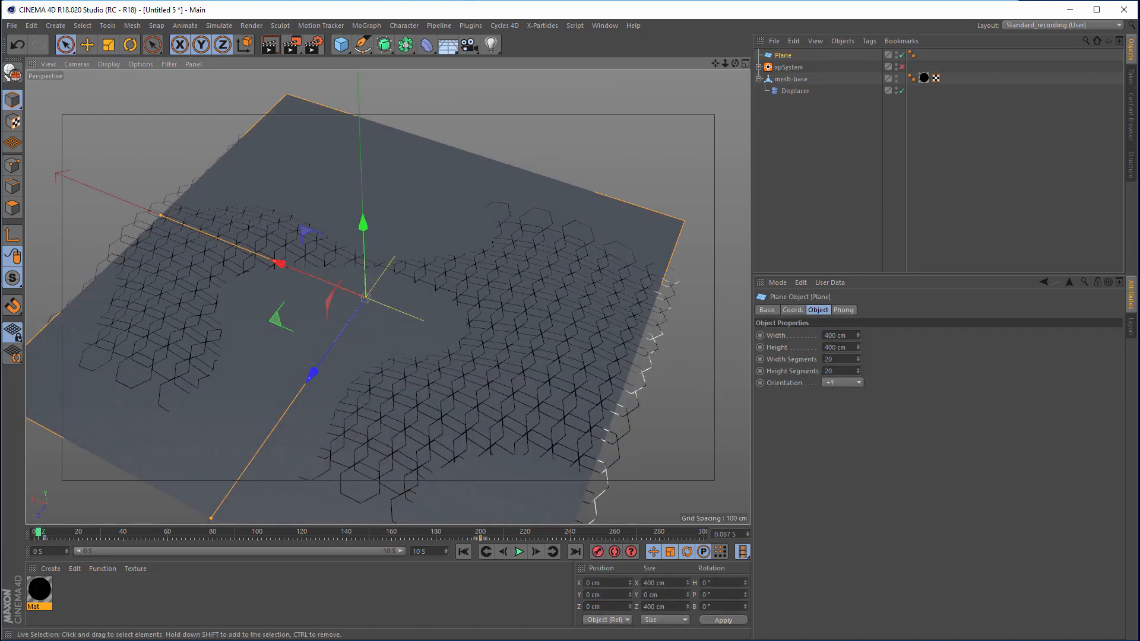
# Step: Enable wireframe display for selected objects in the perspective viewport's display settings
pyautogui.hotkey('shift', 'v')
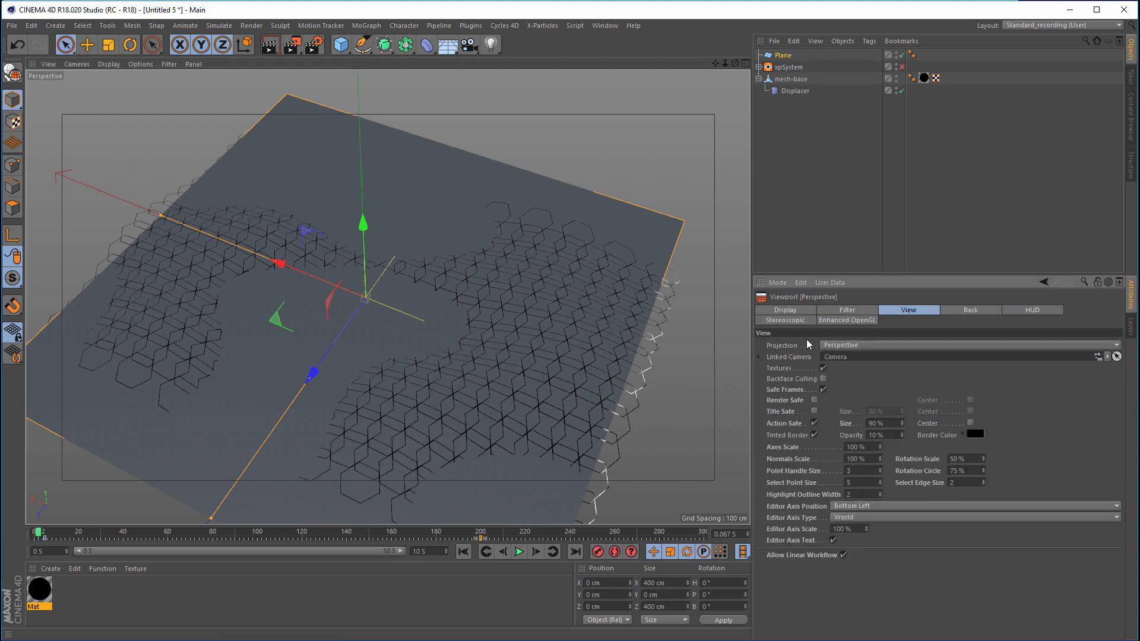
pyautogui.click(842, 309)
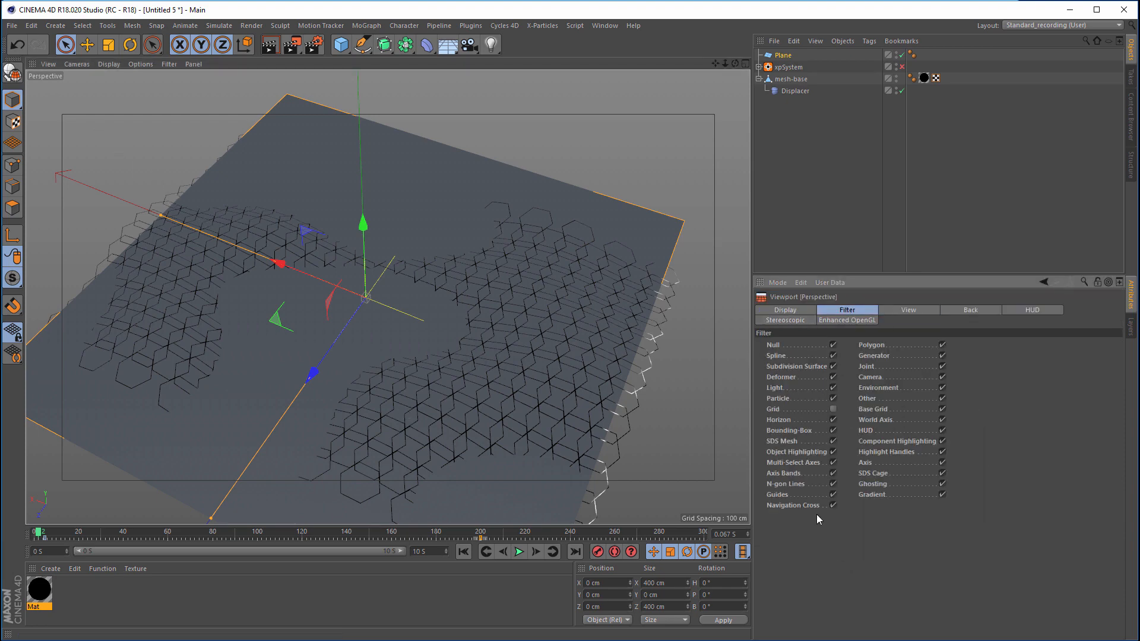
pyautogui.click(789, 309)
pyautogui.click(836, 466)
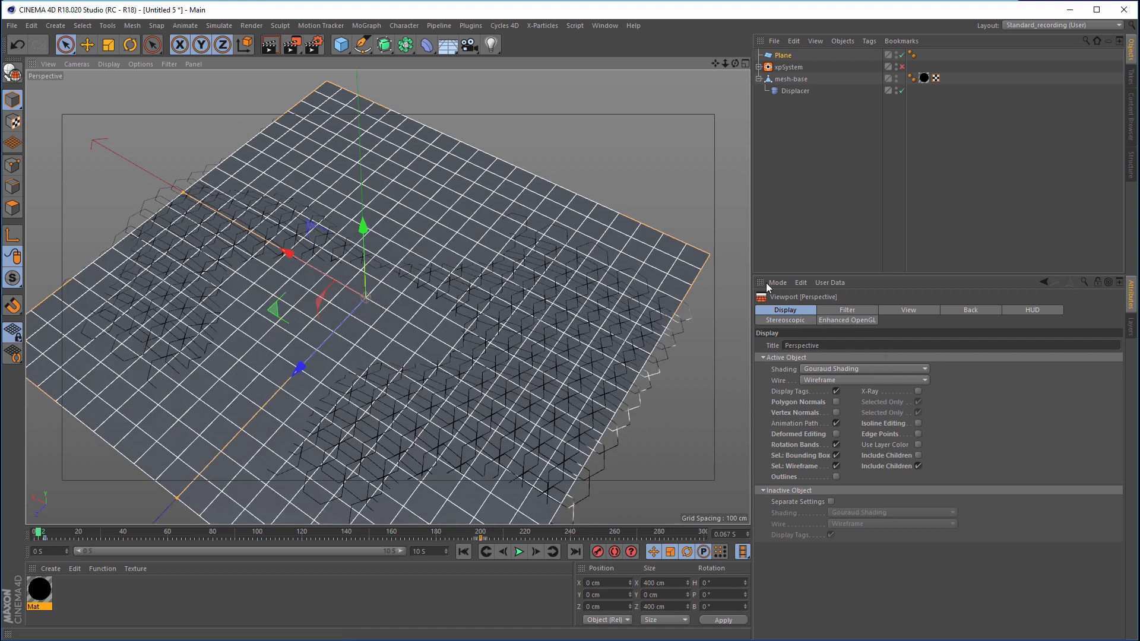
pyautogui.press('t')
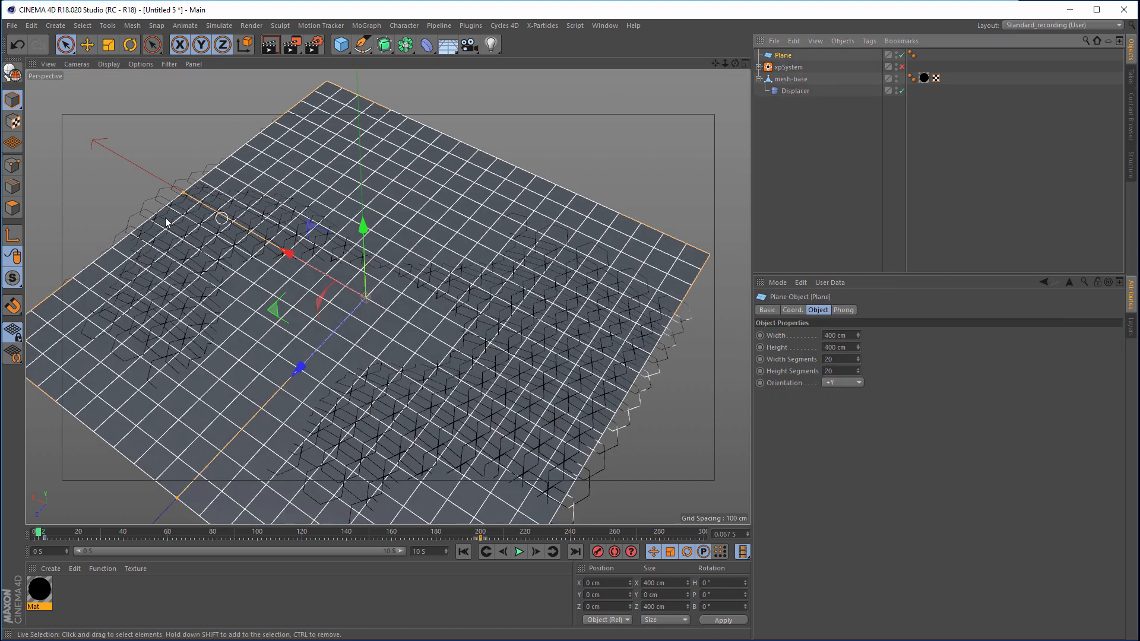
# Step: Scale the Plane into a narrow strip about 6.6 cm wide and 310 cm long across the mesh
pyautogui.moveTo(185, 194); pyautogui.dragTo(357, 316)
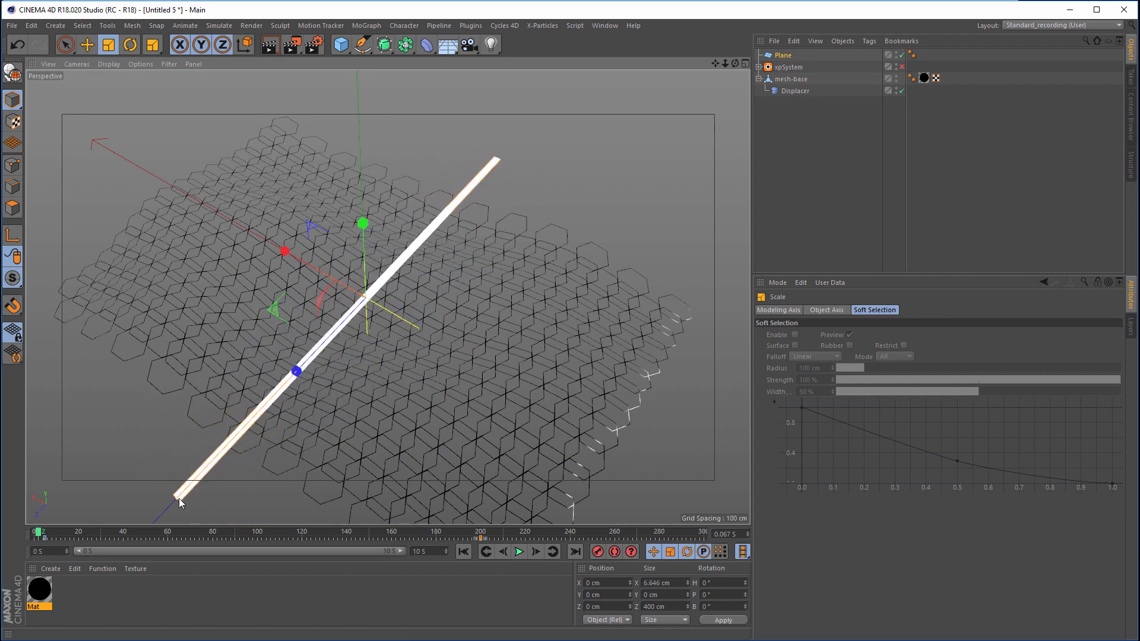
pyautogui.moveTo(178, 499); pyautogui.dragTo(230, 455)
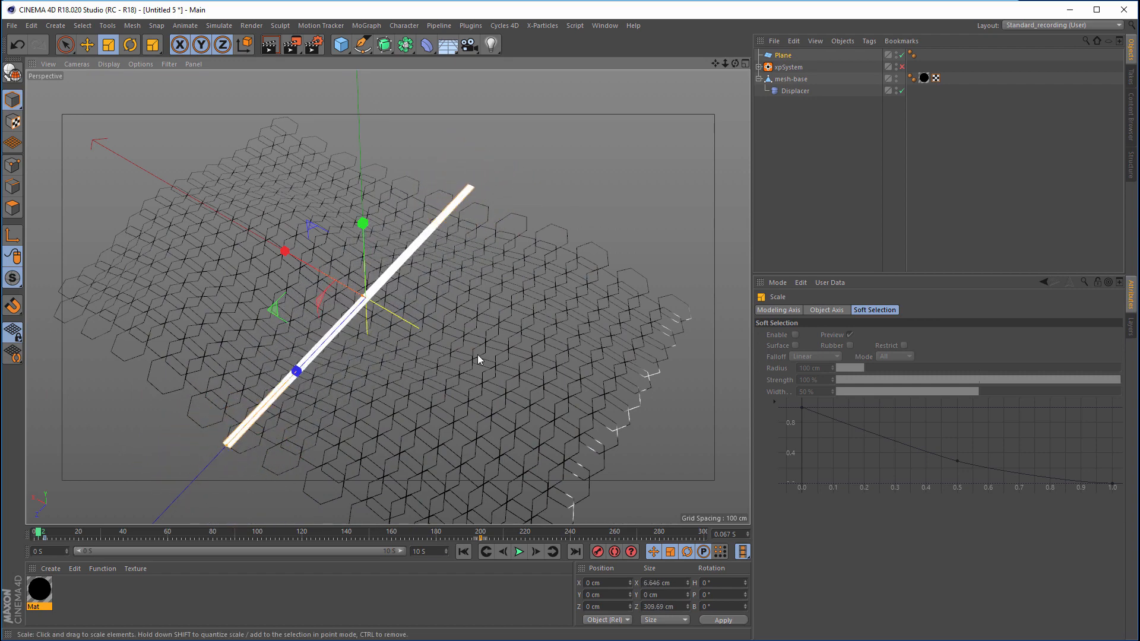
pyautogui.keyDown('alt'); pyautogui.moveTo(475, 356); pyautogui.dragTo(522, 333); pyautogui.keyUp('alt')
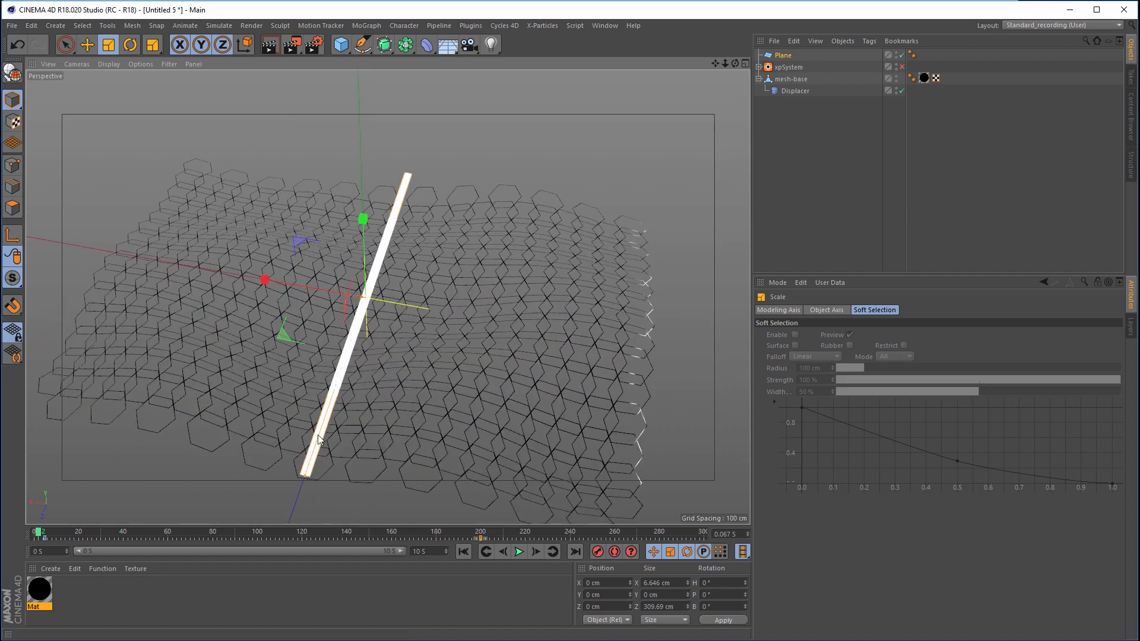
# Step: Set the Plane's Width Segments to 1
pyautogui.scroll(6, 415, 297)
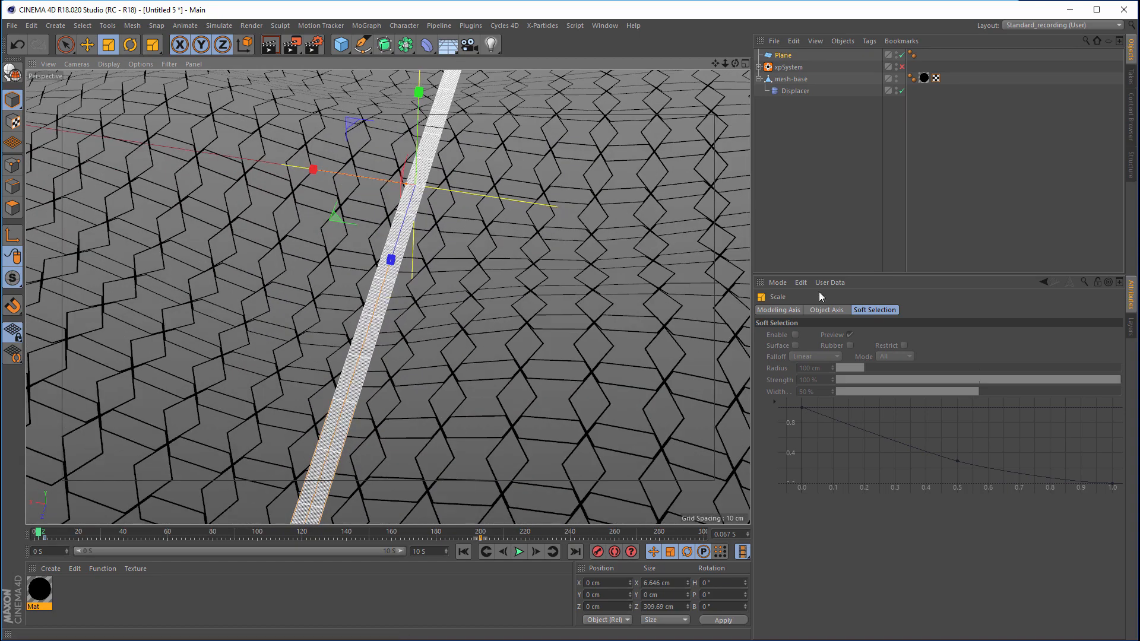
pyautogui.click(783, 54)
pyautogui.moveTo(857, 359); pyautogui.dragTo(862, 377)
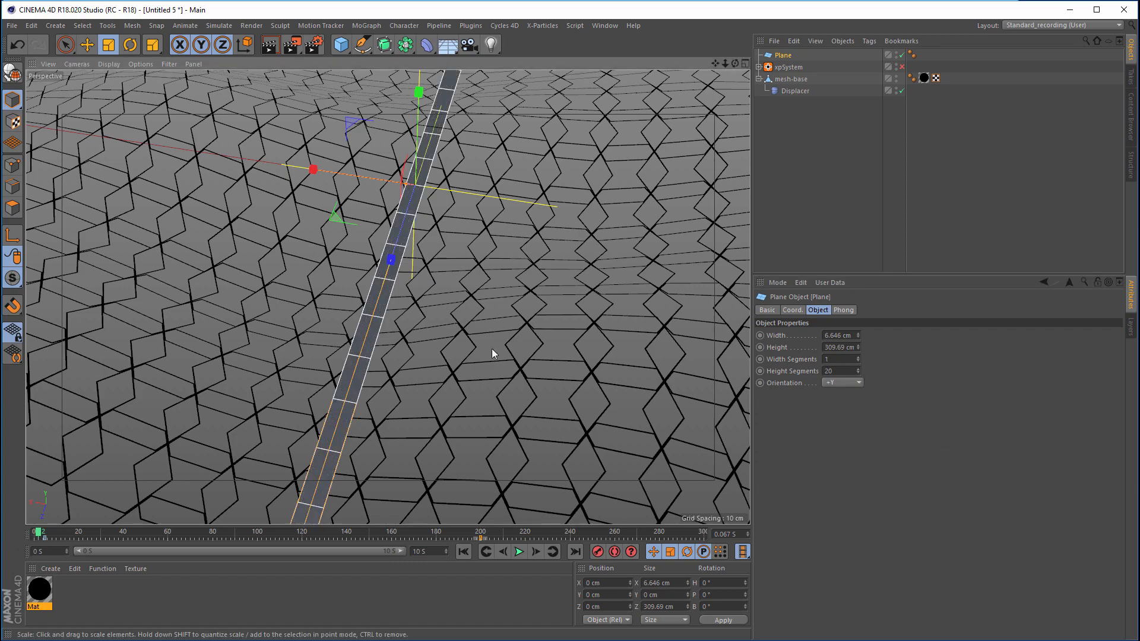
pyautogui.scroll(-6, 492, 348)
pyautogui.keyDown('alt'); pyautogui.moveTo(419, 387); pyautogui.dragTo(475, 398); pyautogui.keyUp('alt')
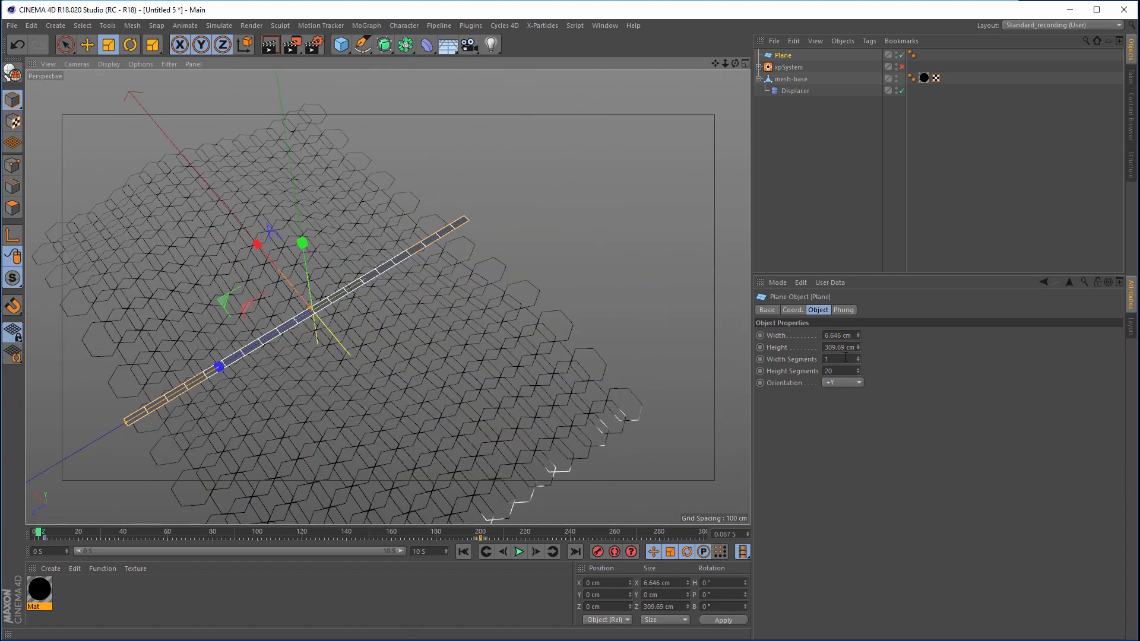
pyautogui.keyDown('alt'); pyautogui.moveTo(336, 274); pyautogui.dragTo(469, 178); pyautogui.keyUp('alt')
# Step: Copy the Displacer from mesh-base into the Plane so the strip gets the same noise displacement
pyautogui.click(789, 91)
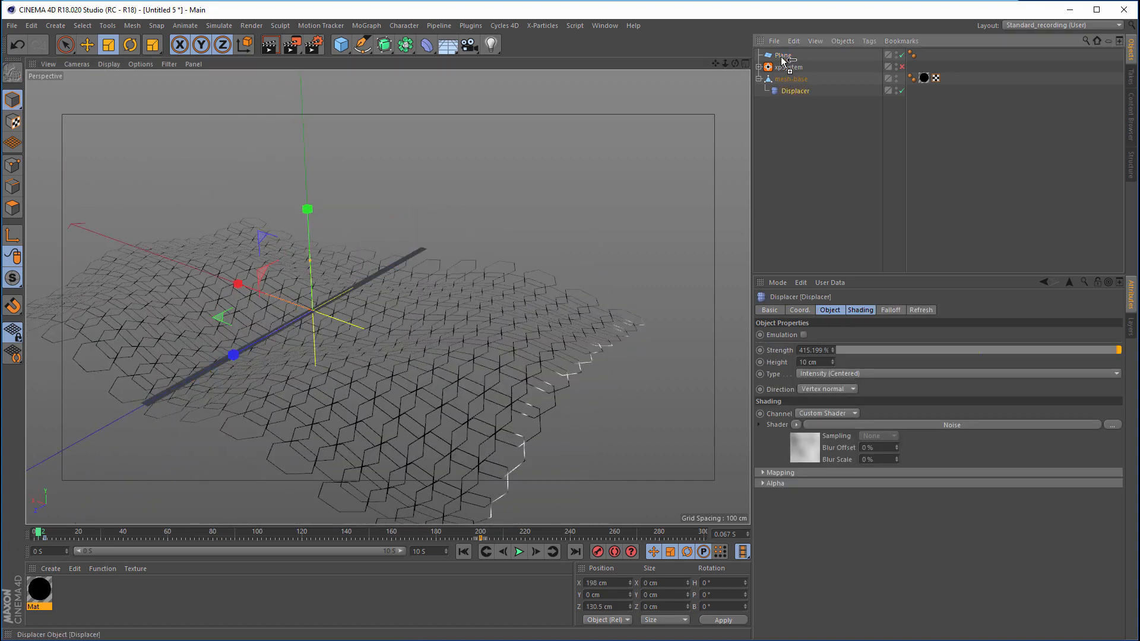
pyautogui.keyDown('ctrl'); pyautogui.moveTo(784, 57); pyautogui.dragTo(784, 56); pyautogui.keyUp('ctrl')
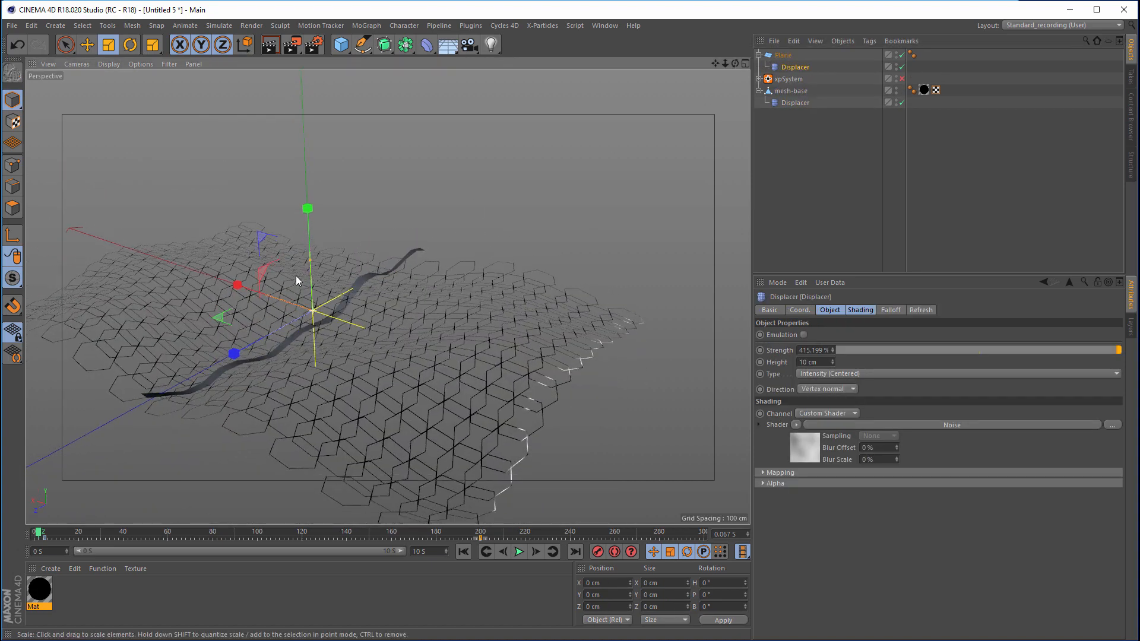
pyautogui.keyDown('alt'); pyautogui.moveTo(295, 276); pyautogui.dragTo(451, 261); pyautogui.keyUp('alt')
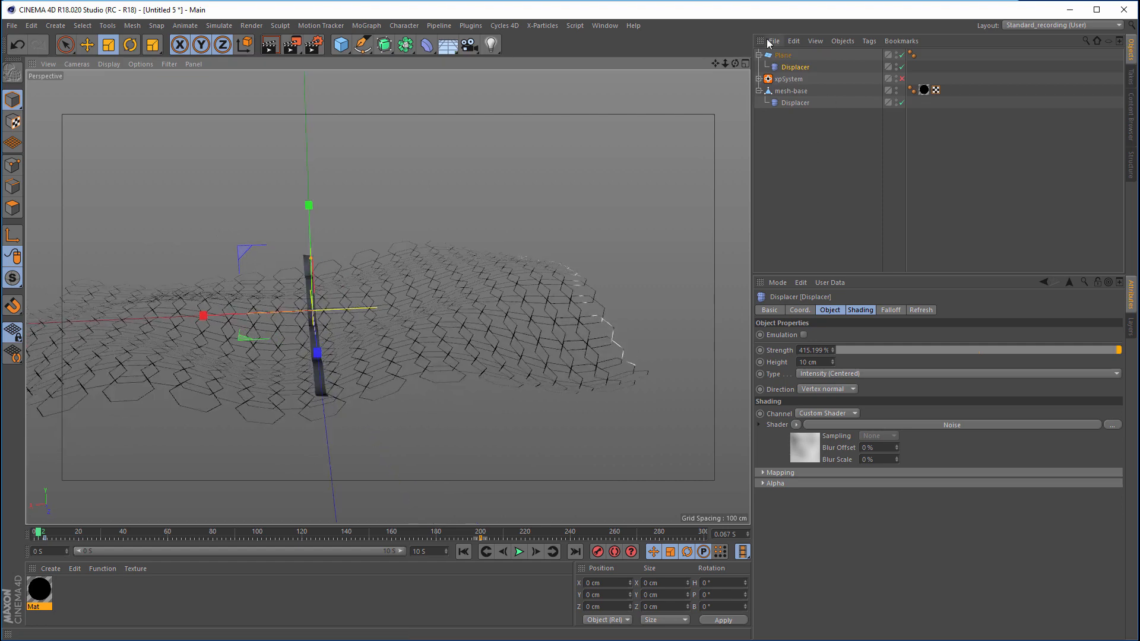
pyautogui.press('Delete')
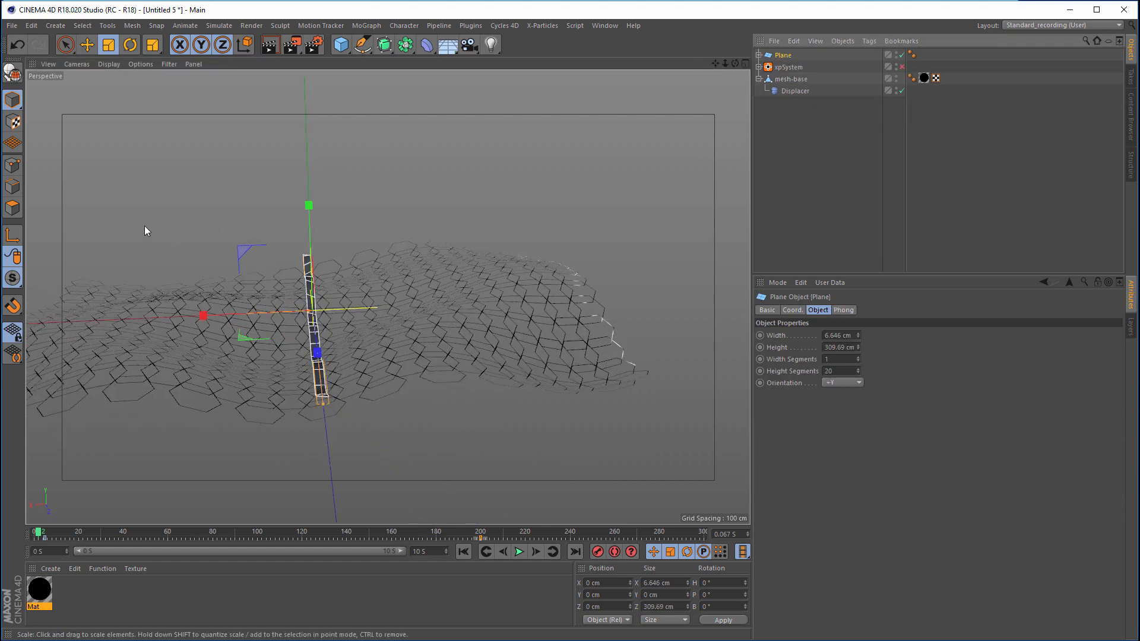
# Step: Group the Plane under a null and rename the null ConnectorA
pyautogui.hotkey('alt', 'g')
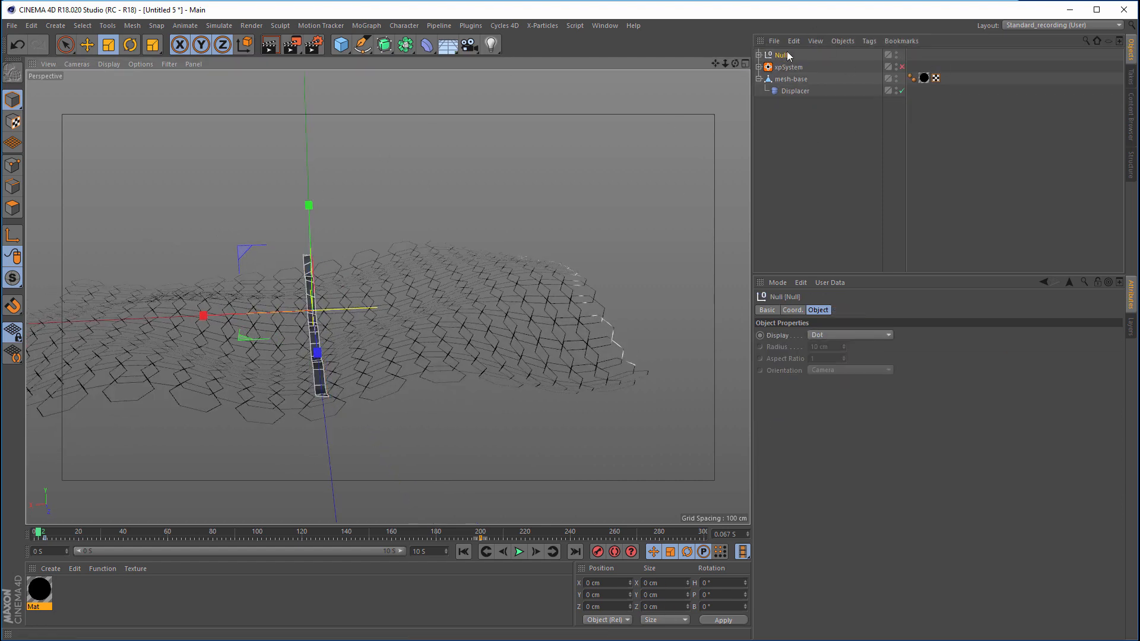
pyautogui.doubleClick(781, 55)
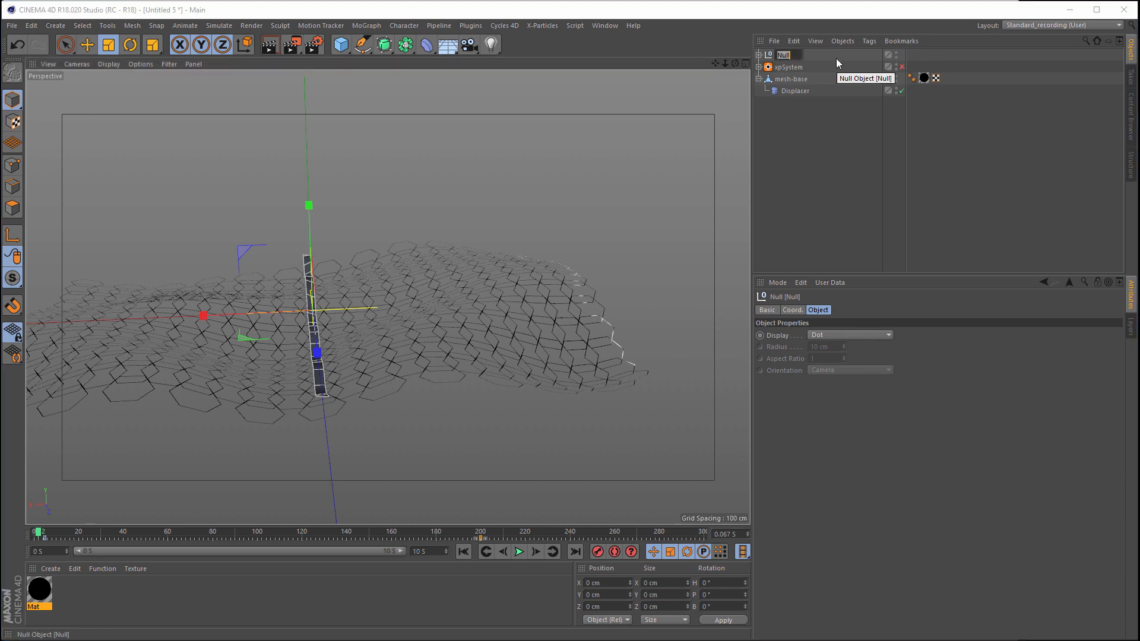
pyautogui.write('Connect')
pyautogui.write('or')
pyautogui.press('Return')
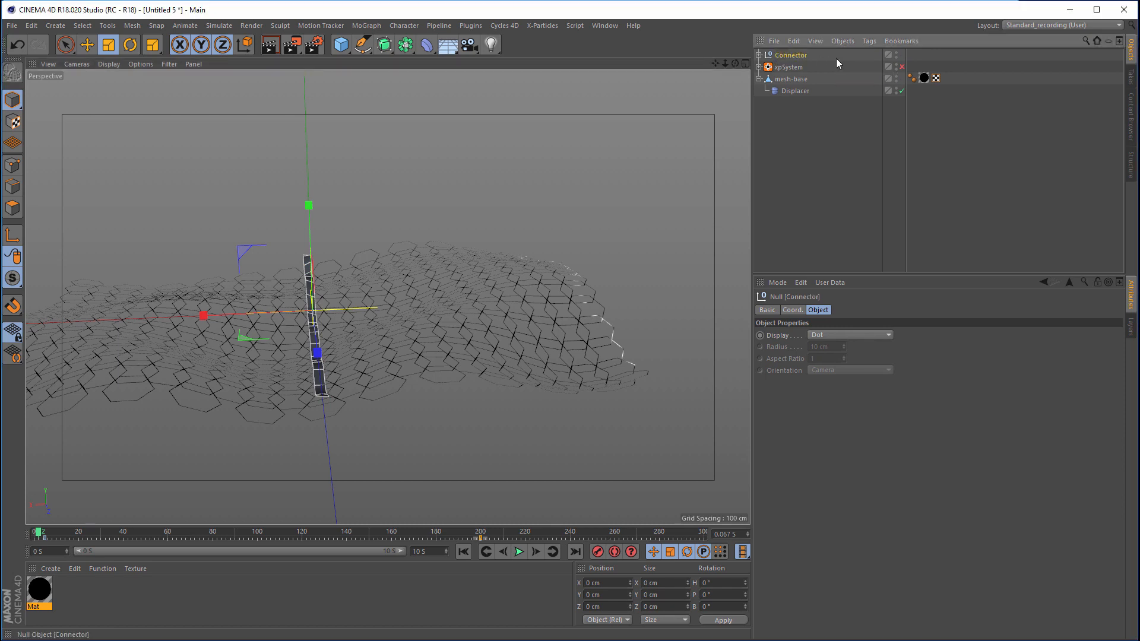
pyautogui.doubleClick(794, 56)
pyautogui.write('A')
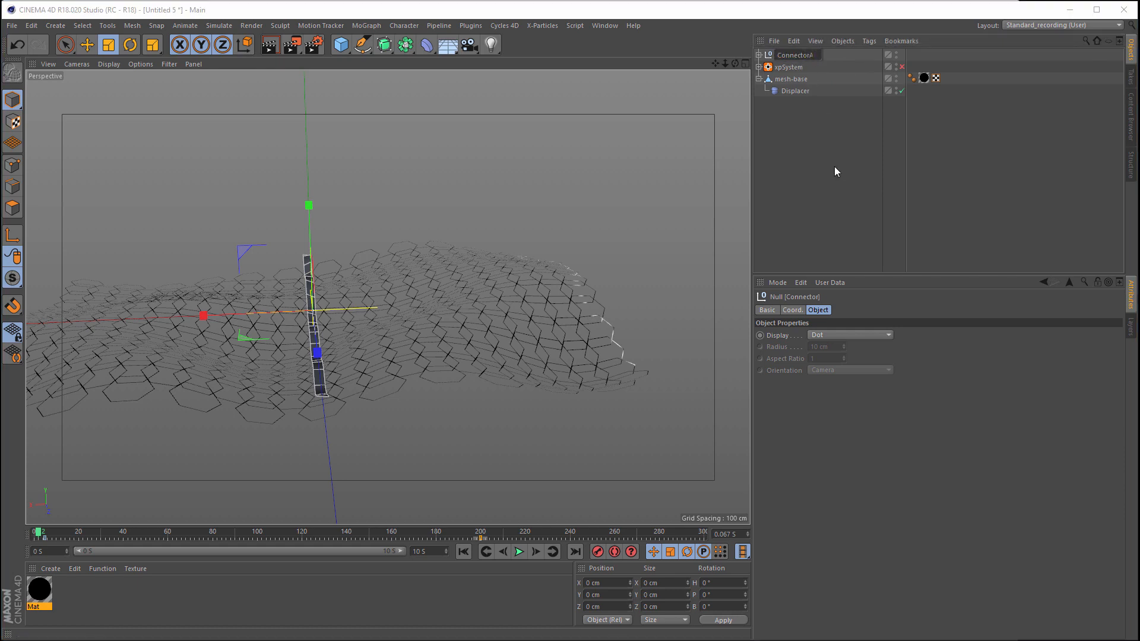
pyautogui.press('Return')
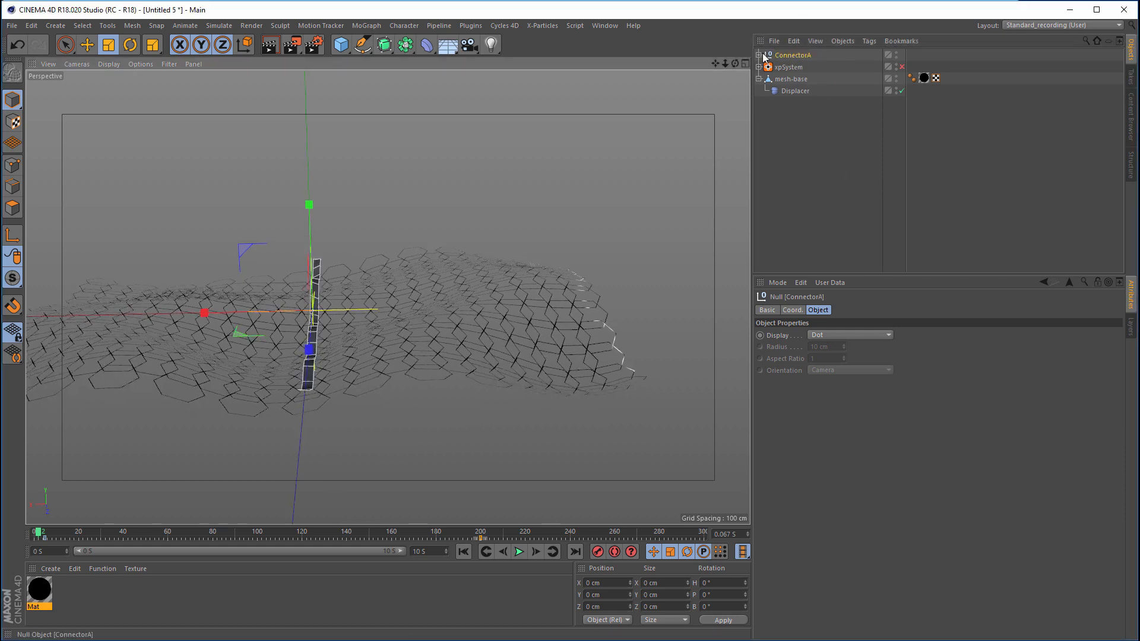
# Step: Move ConnectorA along X to about -206.55 cm at the mesh's starting edge and key its position at frame 5
pyautogui.keyDown('alt'); pyautogui.moveTo(558, 231); pyautogui.dragTo(430, 352); pyautogui.keyUp('alt')
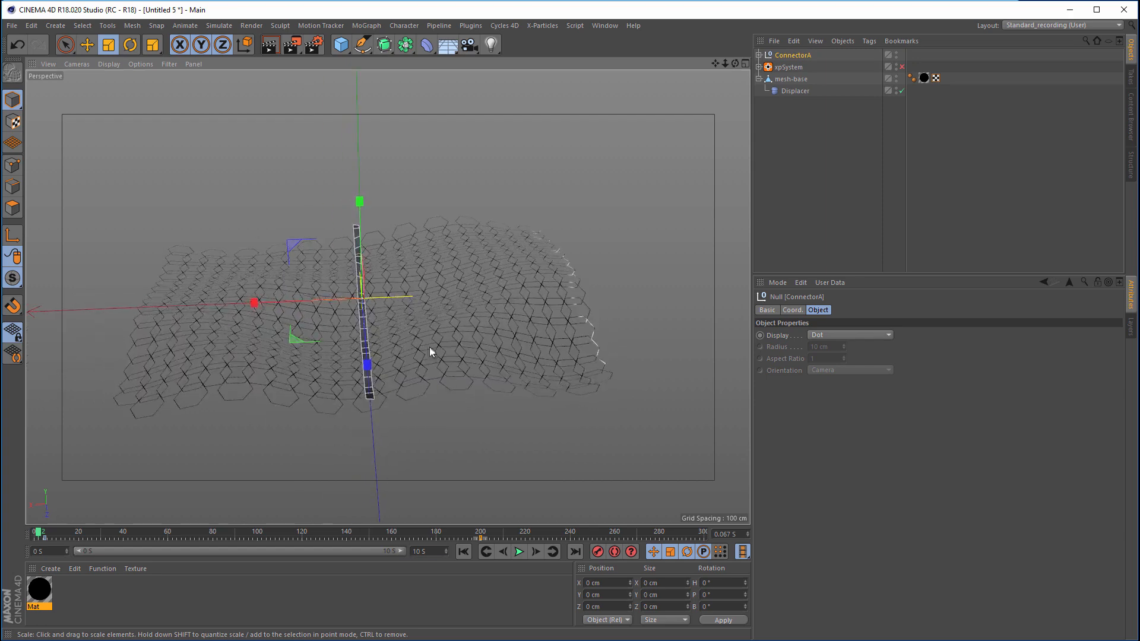
pyautogui.moveTo(265, 302); pyautogui.dragTo(478, 294)
pyautogui.keyDown('alt'); pyautogui.moveTo(510, 338); pyautogui.dragTo(393, 306); pyautogui.keyUp('alt')
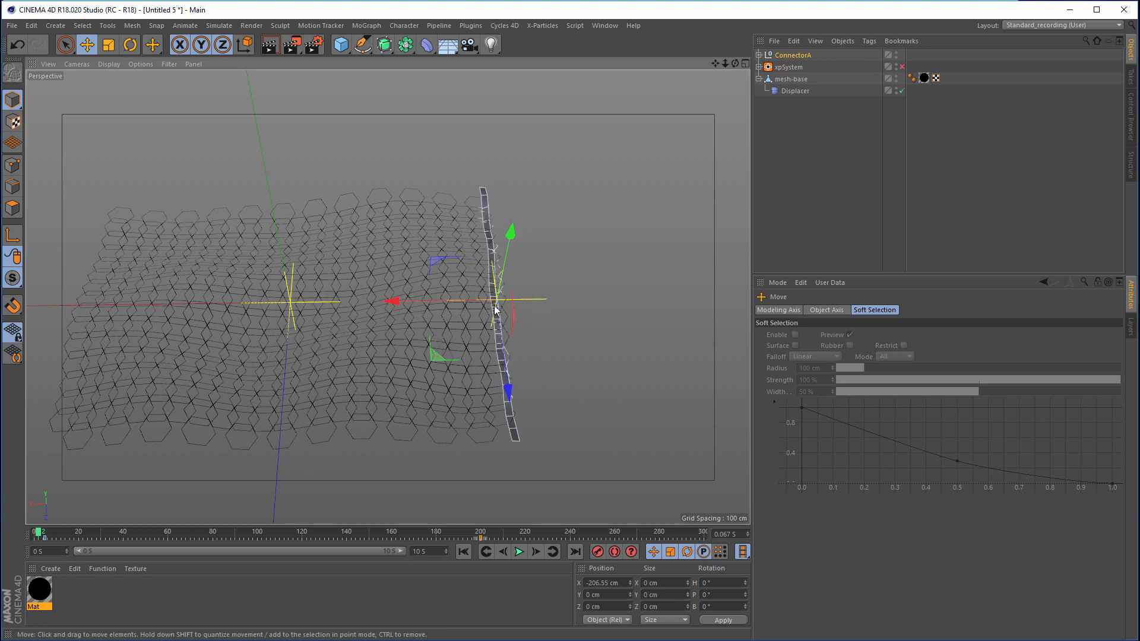
pyautogui.keyDown('alt'); pyautogui.moveTo(495, 309); pyautogui.dragTo(505, 279); pyautogui.keyUp('alt')
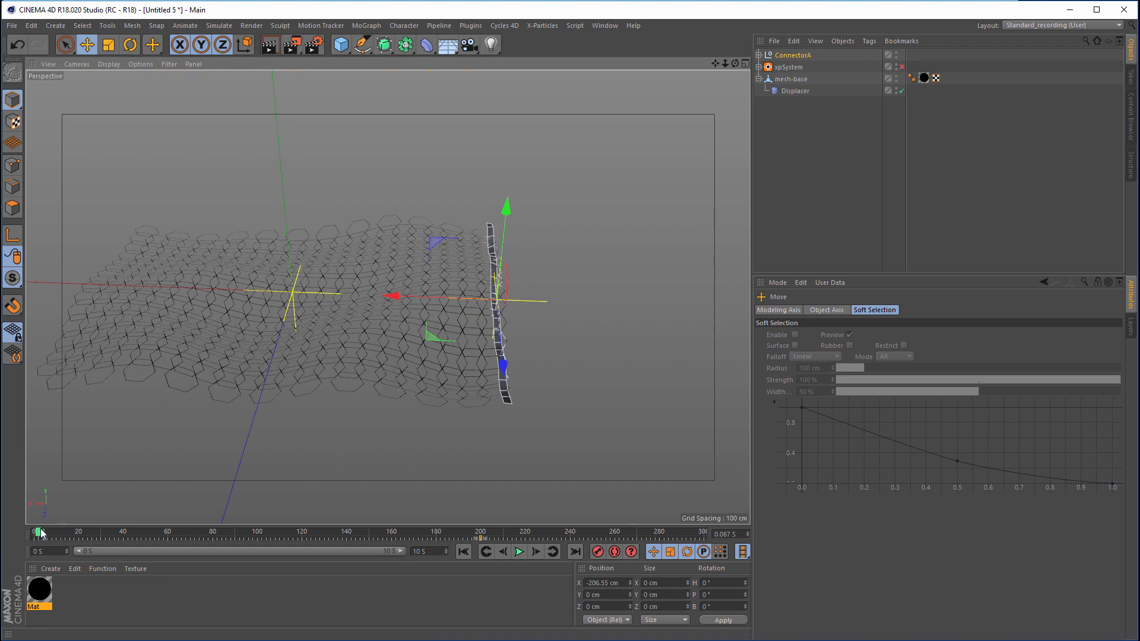
pyautogui.moveTo(42, 527); pyautogui.dragTo(46, 531)
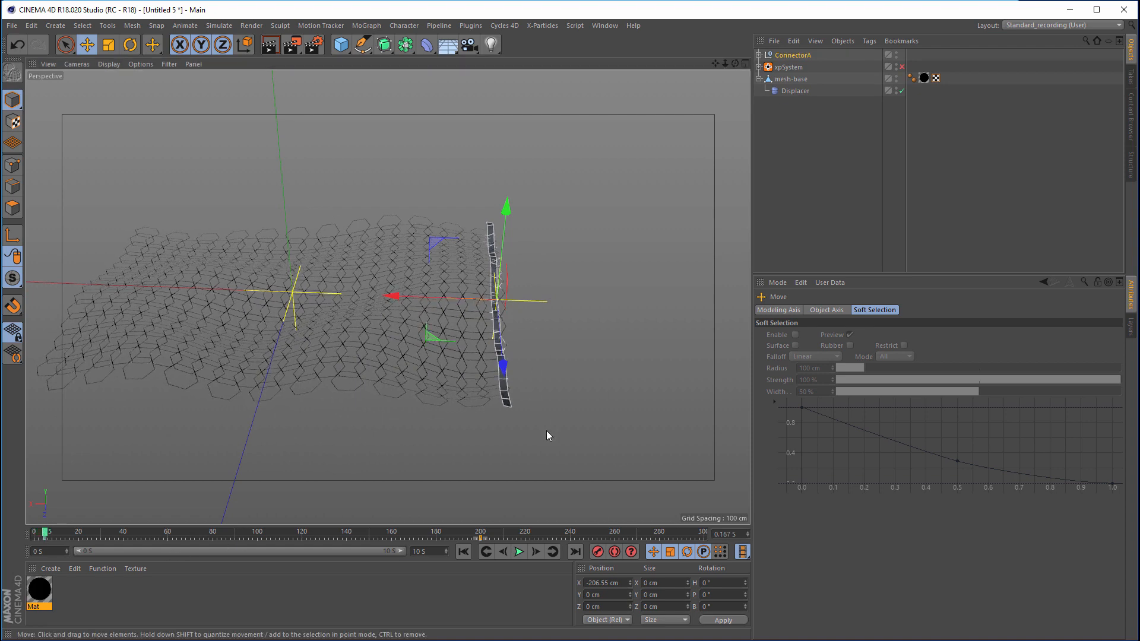
# Step: At frame 200, move and key ConnectorA at about X 202.75 cm on the opposite mesh edge, and scrub back to frame 0
pyautogui.click(480, 533)
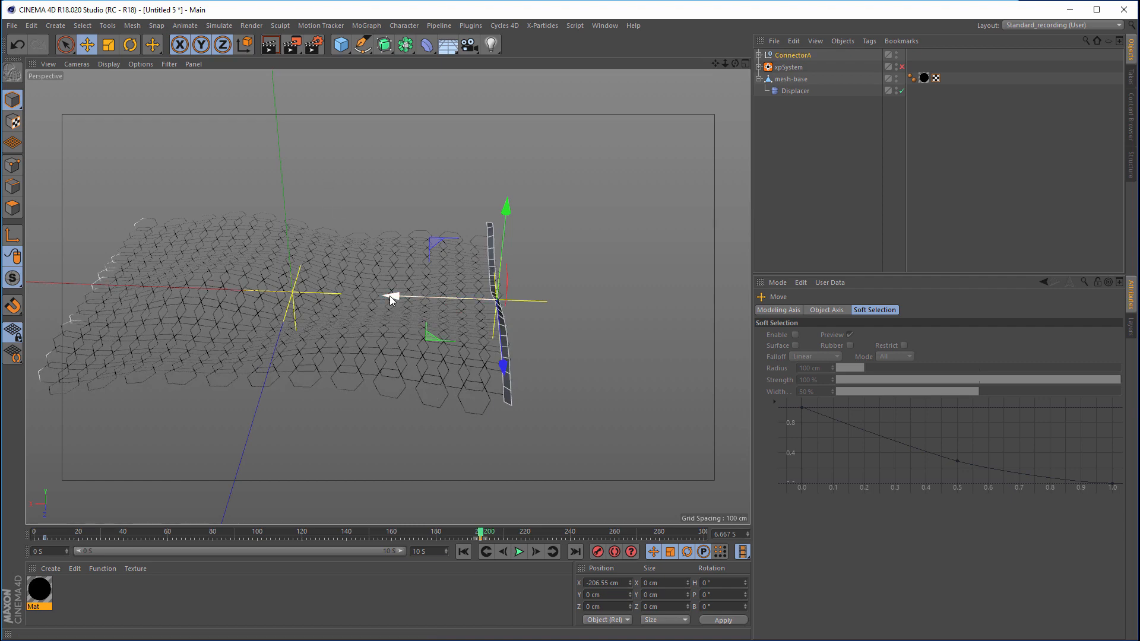
pyautogui.moveTo(393, 297); pyautogui.dragTo(5, 332)
pyautogui.keyDown('alt'); pyautogui.moveTo(245, 311); pyautogui.dragTo(382, 301, button='middle'); pyautogui.keyUp('alt')
pyautogui.moveTo(91, 271); pyautogui.dragTo(144, 276)
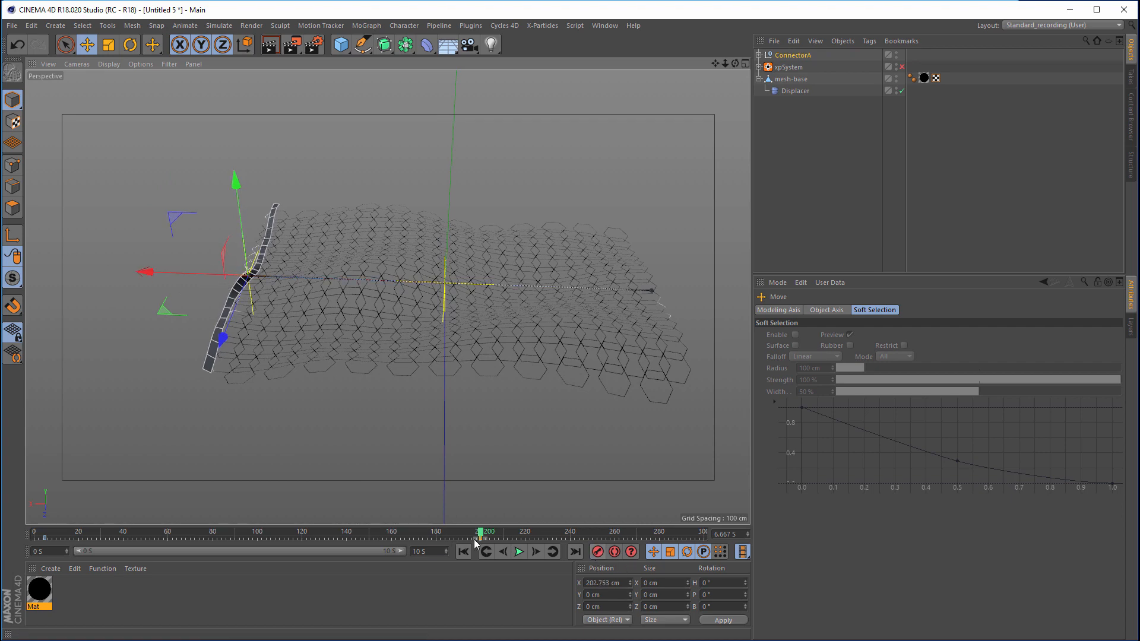
pyautogui.moveTo(481, 534); pyautogui.dragTo(44, 532)
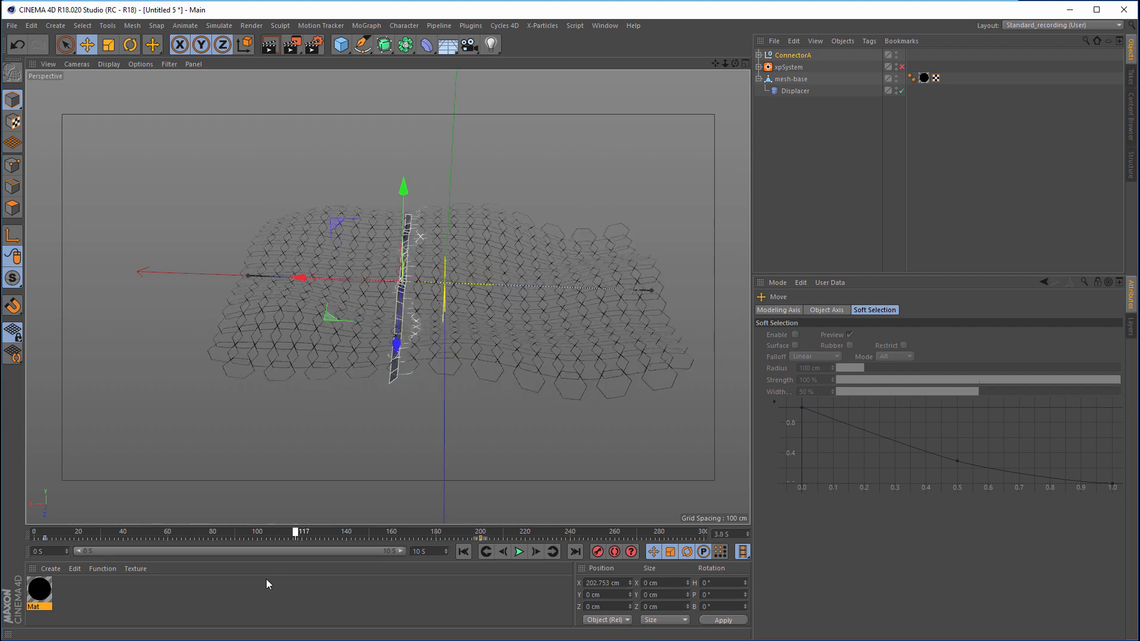
pyautogui.moveTo(29, 566); pyautogui.dragTo(17, 561)
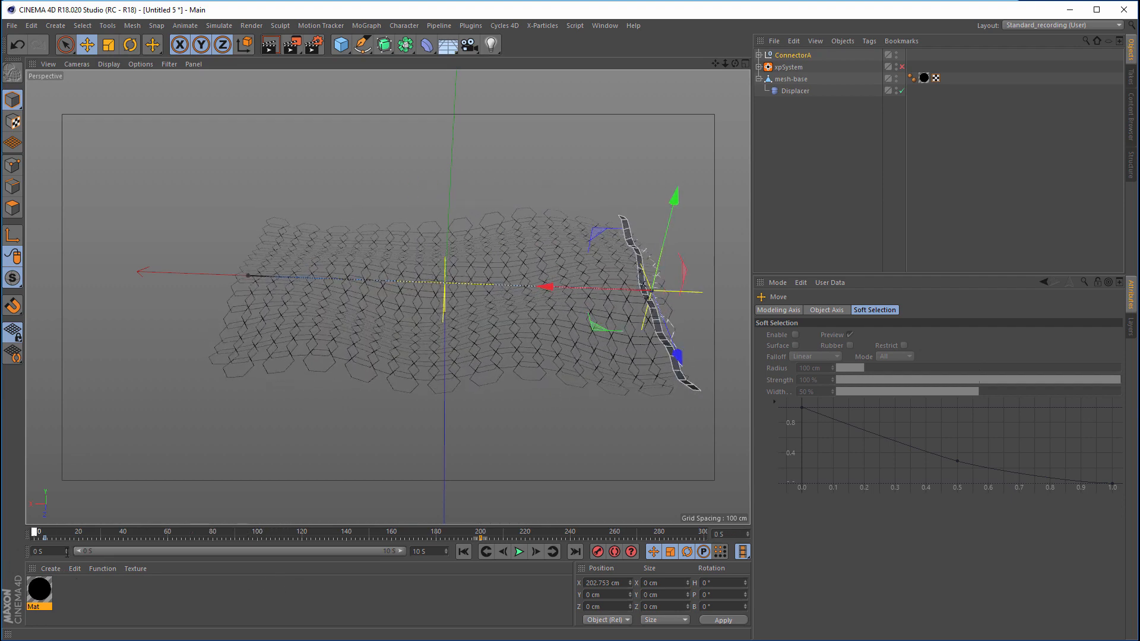
# Step: Offset the Plane inside ConnectorA to about X 48.4 cm and Y 29.9 cm, and bank it about 48.8°
pyautogui.click(758, 55)
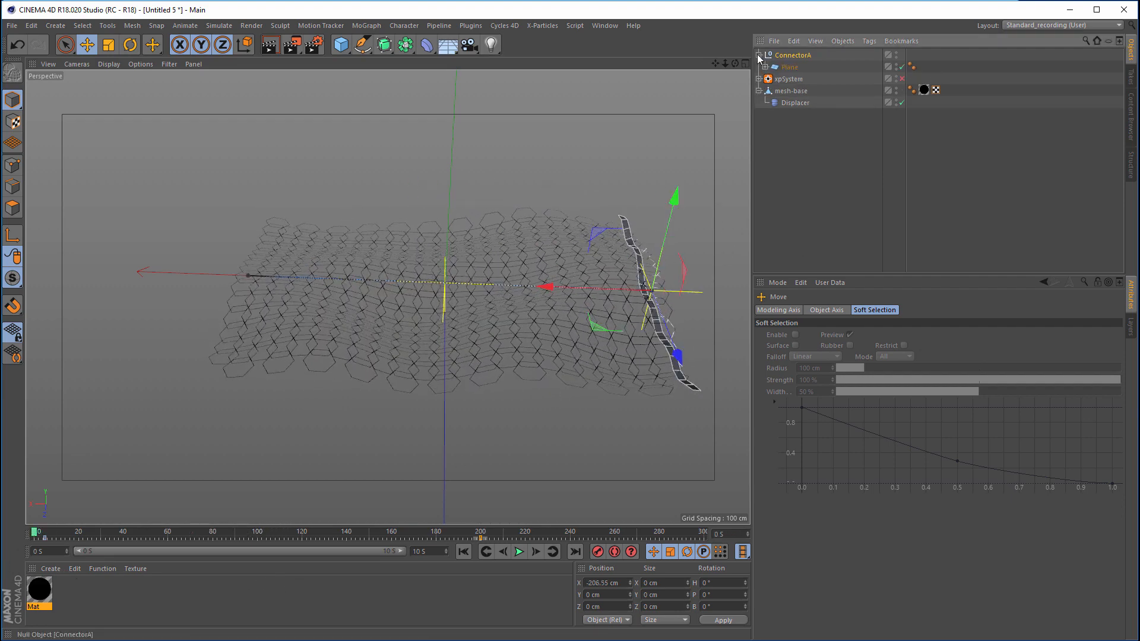
pyautogui.click(789, 67)
pyautogui.keyDown('alt'); pyautogui.moveTo(572, 312); pyautogui.dragTo(656, 170); pyautogui.keyUp('alt')
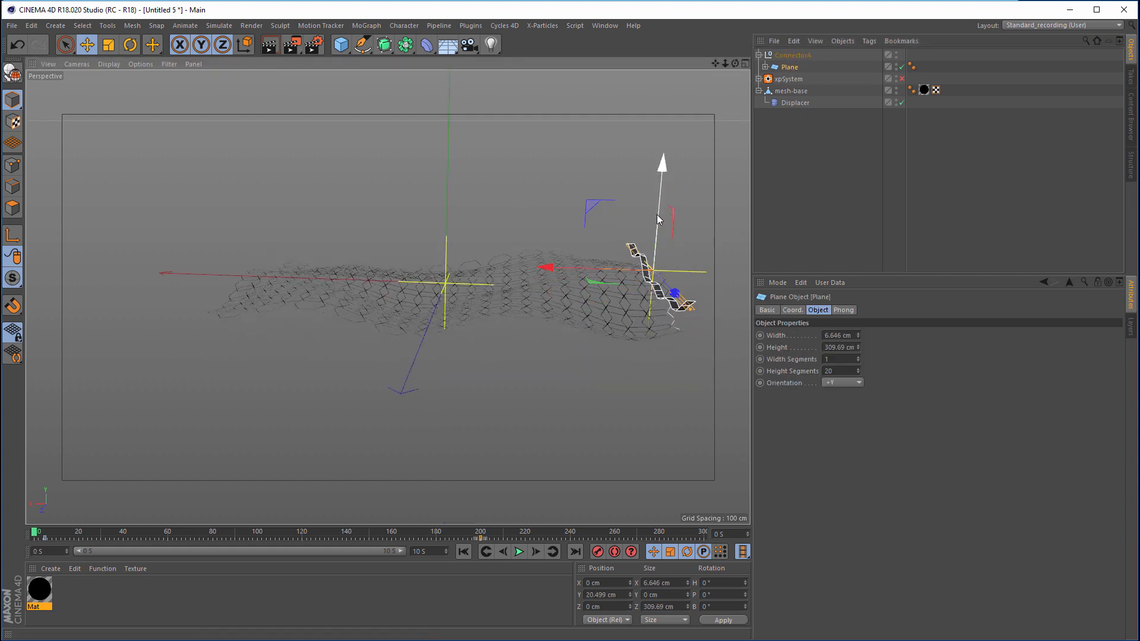
pyautogui.moveTo(657, 219); pyautogui.dragTo(655, 207)
pyautogui.moveTo(610, 260); pyautogui.dragTo(366, 276)
pyautogui.moveTo(430, 204); pyautogui.dragTo(392, 220)
pyautogui.press('r')
# Step: Scrub the timeline to frame 40 and check how the tilted strip travels relative to the leading edge
pyautogui.click(51, 536)
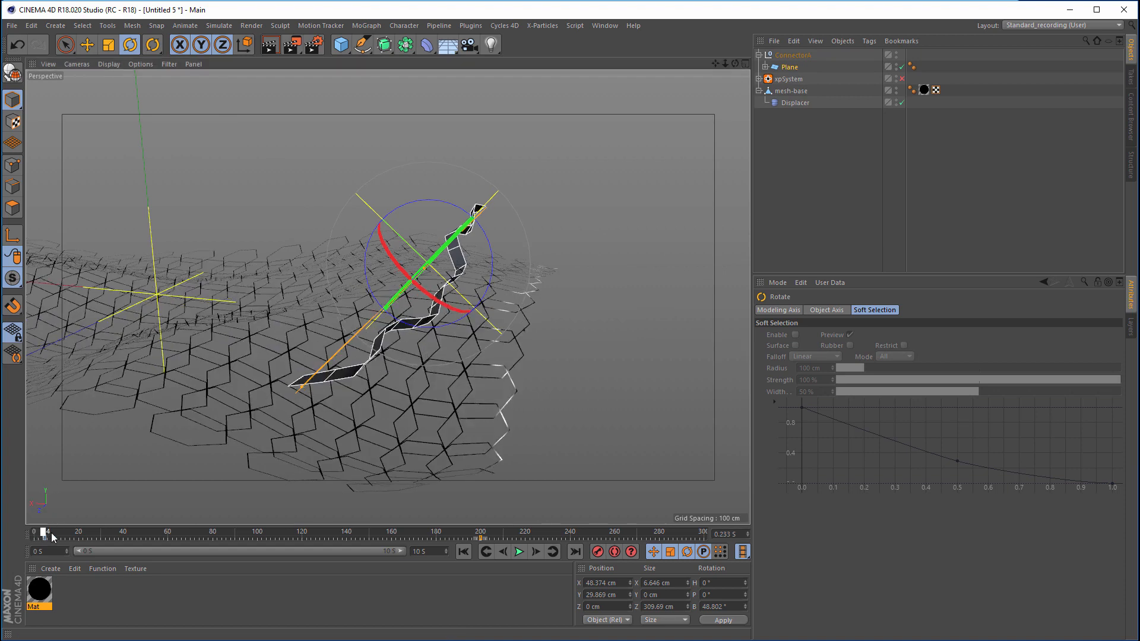
pyautogui.moveTo(52, 536); pyautogui.dragTo(123, 535)
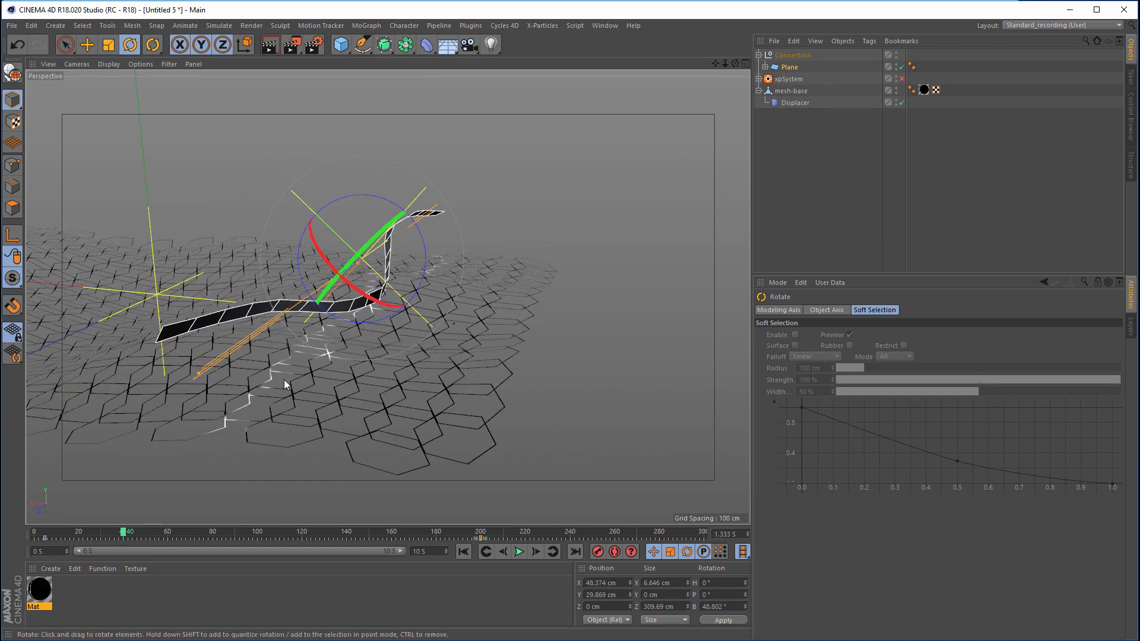
pyautogui.keyDown('alt'); pyautogui.moveTo(456, 351); pyautogui.dragTo(394, 384, button='right'); pyautogui.keyUp('alt')
pyautogui.keyDown('alt'); pyautogui.moveTo(394, 384); pyautogui.dragTo(426, 389, button='middle'); pyautogui.keyUp('alt')
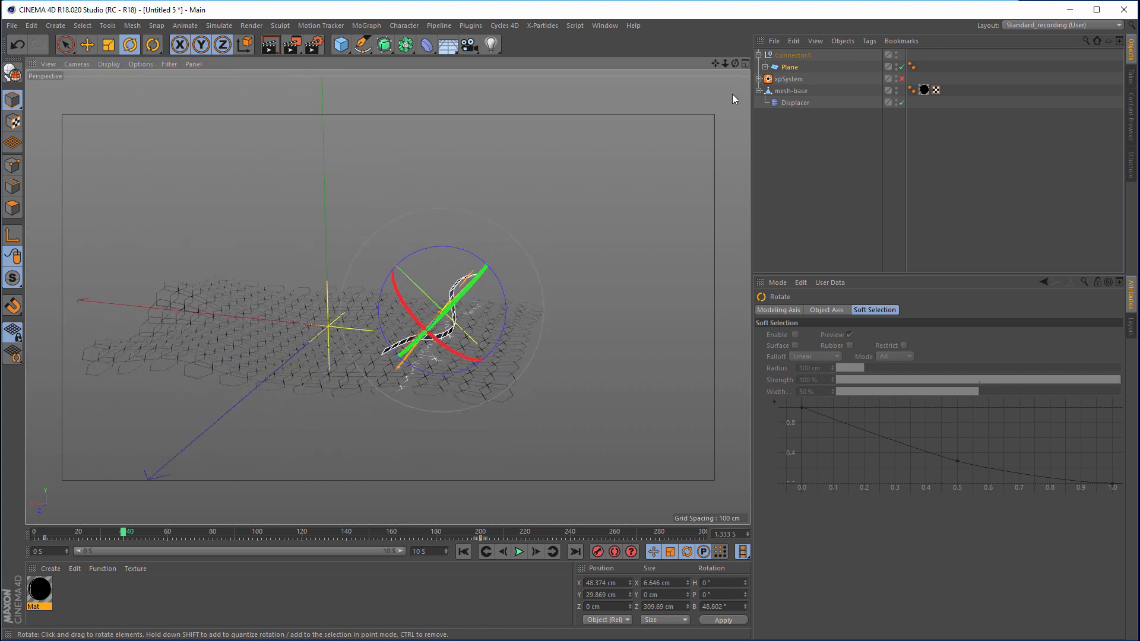
# Step: Select ConnectorA and bring up the list of available manager windows
pyautogui.click(793, 55)
pyautogui.click(610, 27)
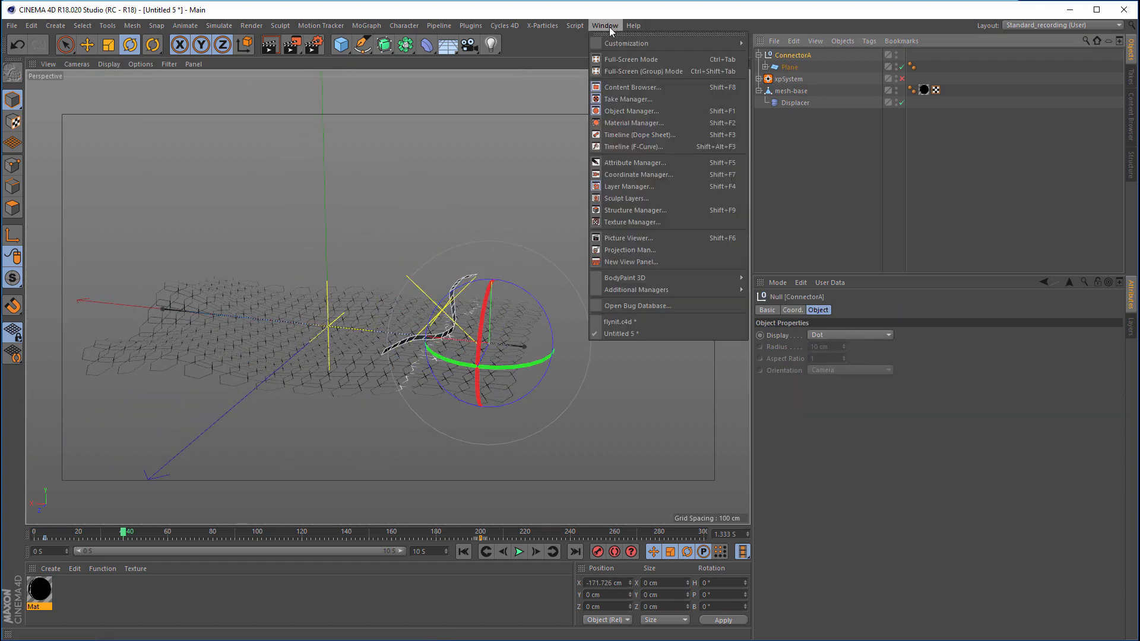
# Step: Switch all of the ConnectorA null's animation keys to linear interpolation in the F-curve timeline and preview the motion
pyautogui.click(670, 147)
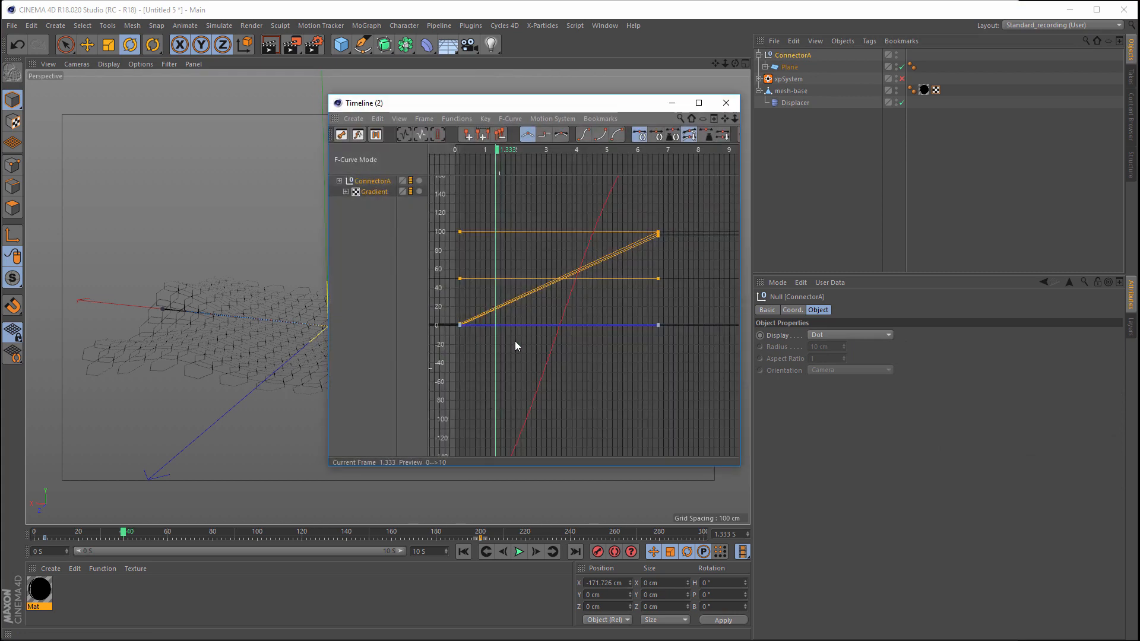
pyautogui.click(374, 181)
pyautogui.press('h')
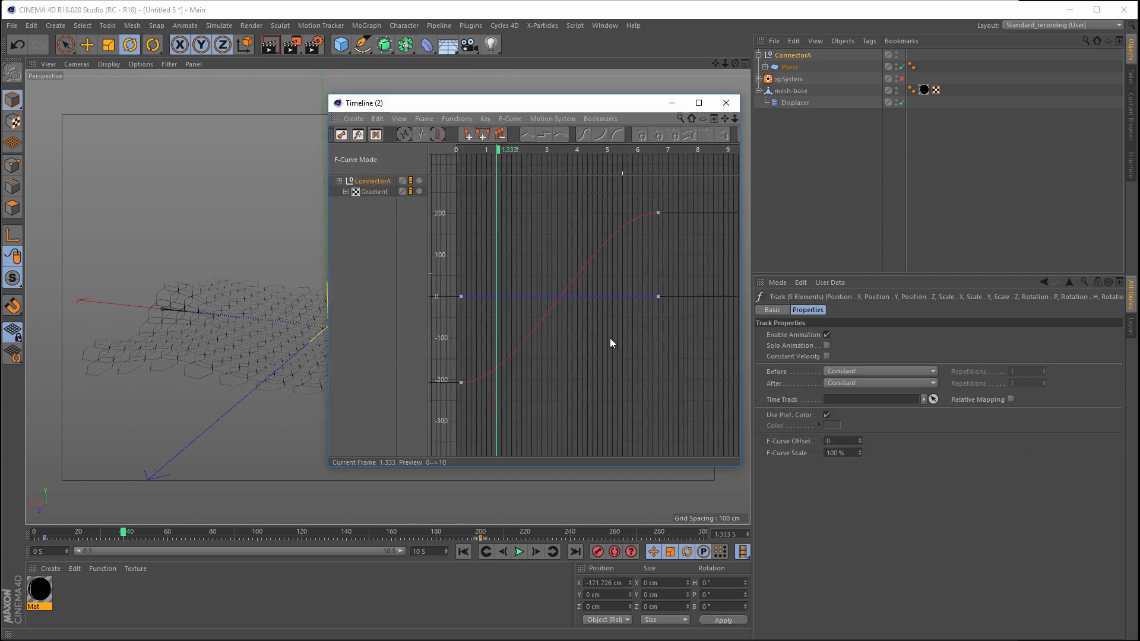
pyautogui.moveTo(672, 212); pyautogui.dragTo(458, 402)
pyautogui.rightClick(469, 328)
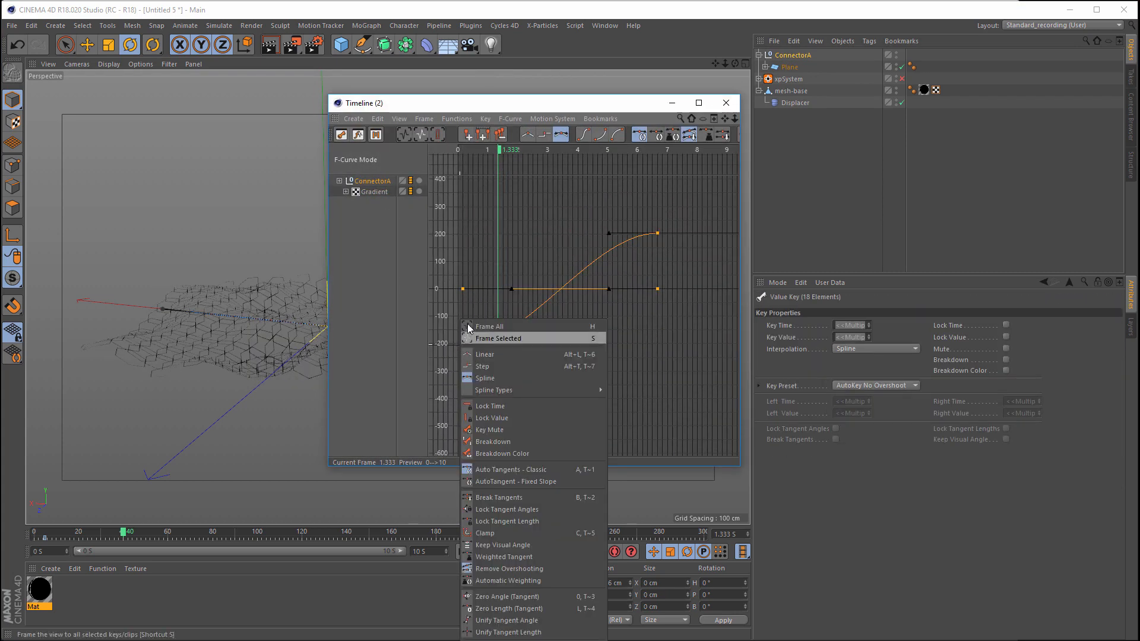
pyautogui.click(482, 354)
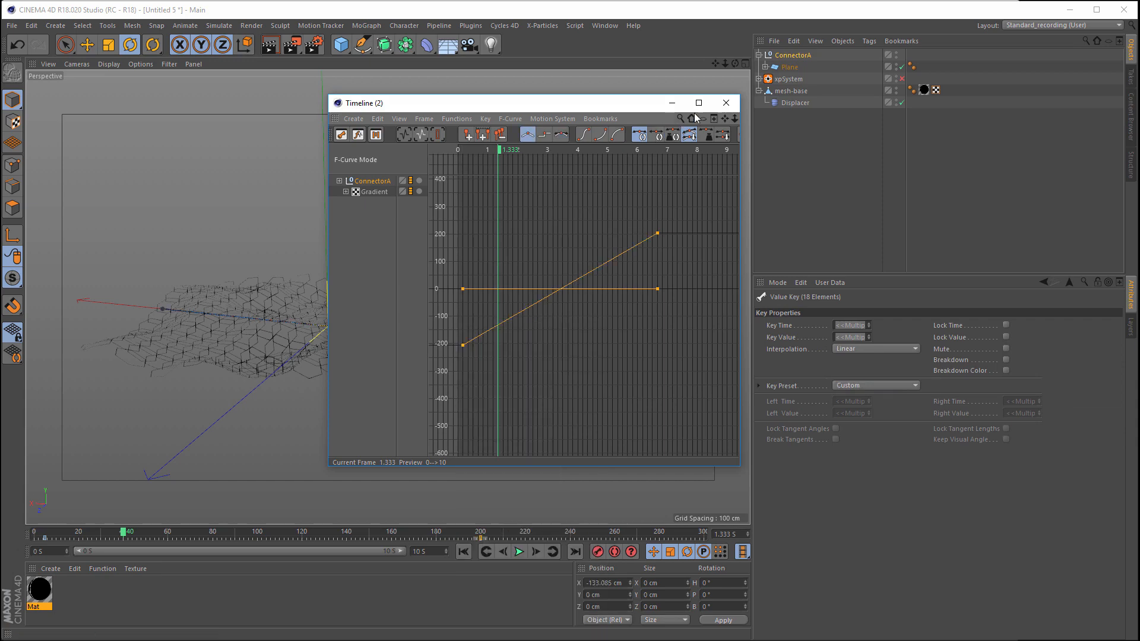
pyautogui.click(726, 102)
pyautogui.moveTo(48, 533); pyautogui.dragTo(214, 537)
pyautogui.keyDown('alt'); pyautogui.moveTo(287, 435); pyautogui.dragTo(446, 344); pyautogui.keyUp('alt')
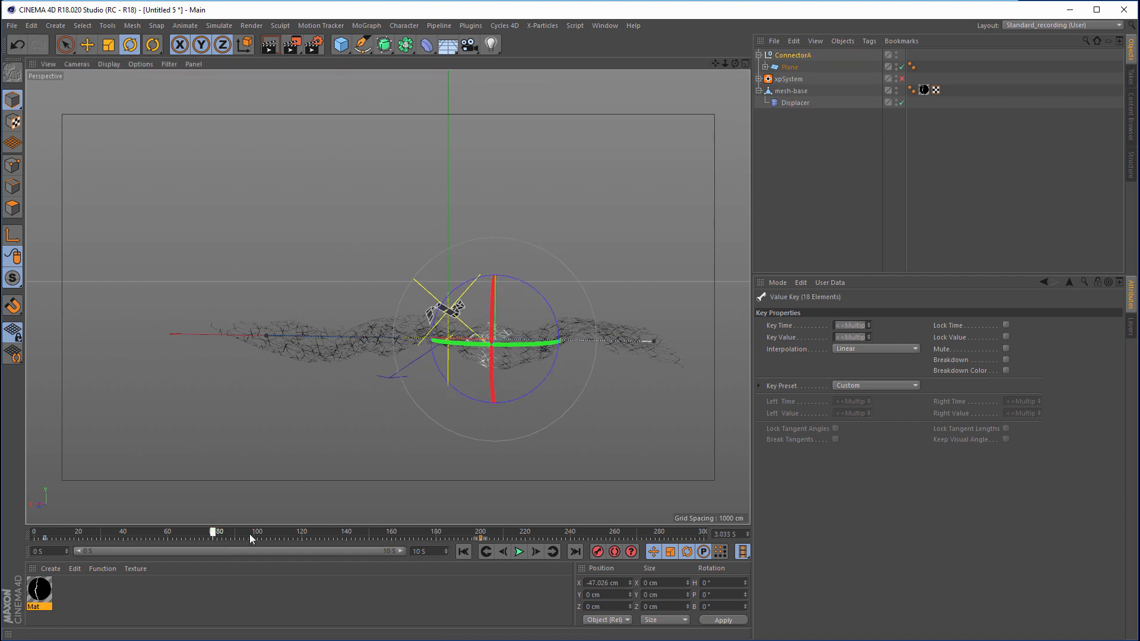
pyautogui.moveTo(249, 533); pyautogui.dragTo(225, 553)
pyautogui.keyDown('alt'); pyautogui.moveTo(382, 420); pyautogui.dragTo(343, 472); pyautogui.keyUp('alt')
# Step: Enable the xpSystem with its contents and create a new emitter in its Emitters folder
pyautogui.click(793, 123)
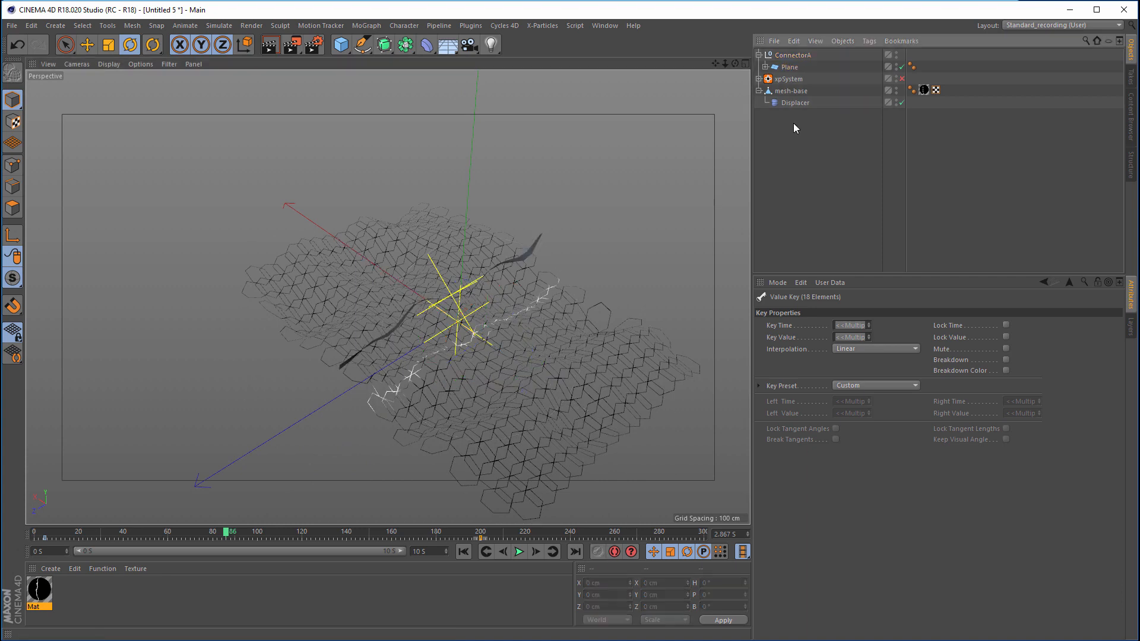
pyautogui.click(759, 79)
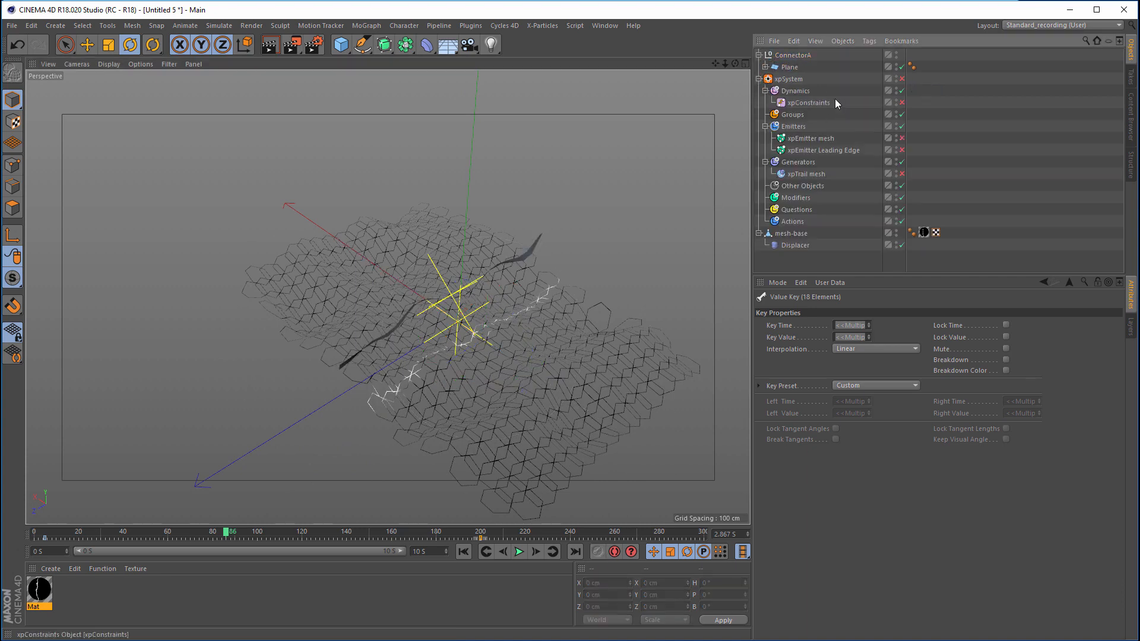
pyautogui.click(902, 79)
pyautogui.click(793, 127)
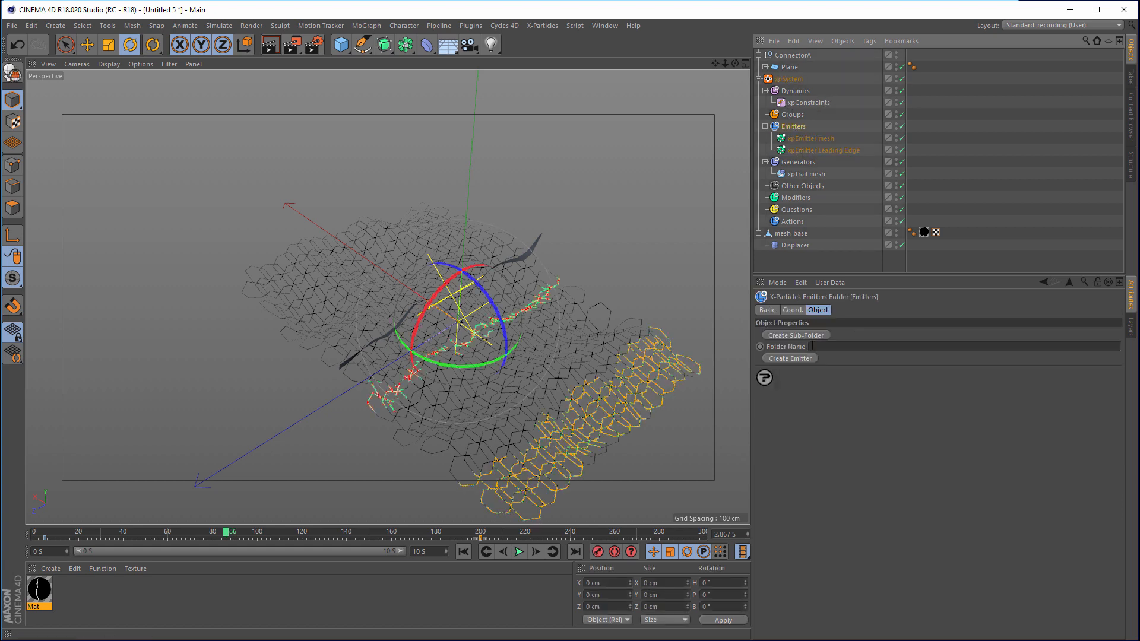
pyautogui.click(790, 358)
# Step: Set the new emitter's shape to Object and assign the plane inside ConnectorA as its source object
pyautogui.click(844, 356)
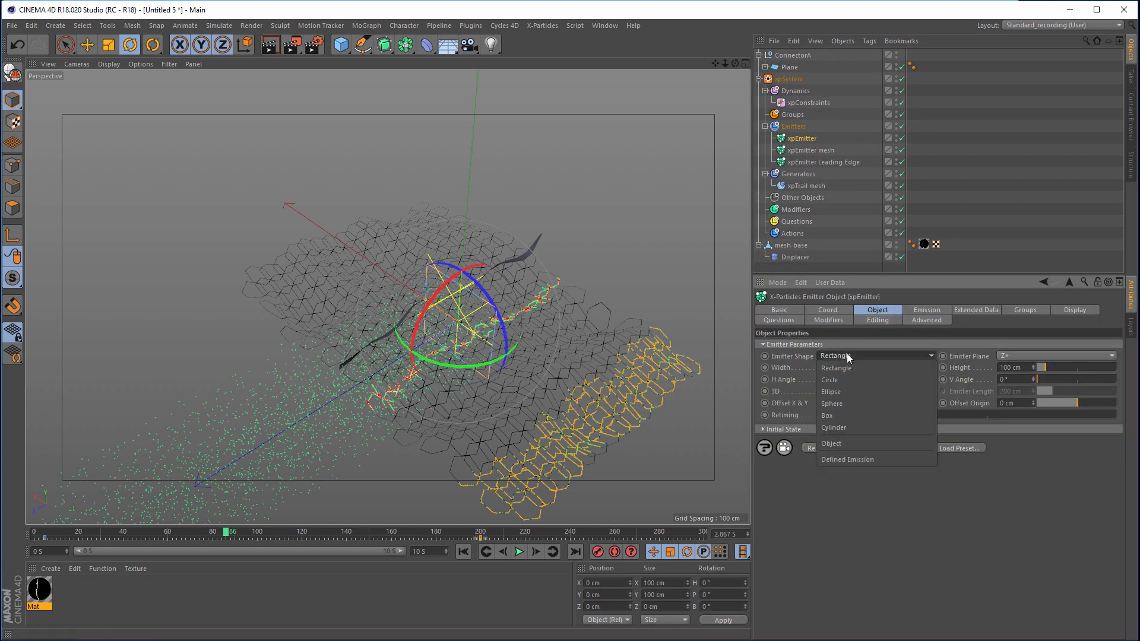
pyautogui.click(840, 443)
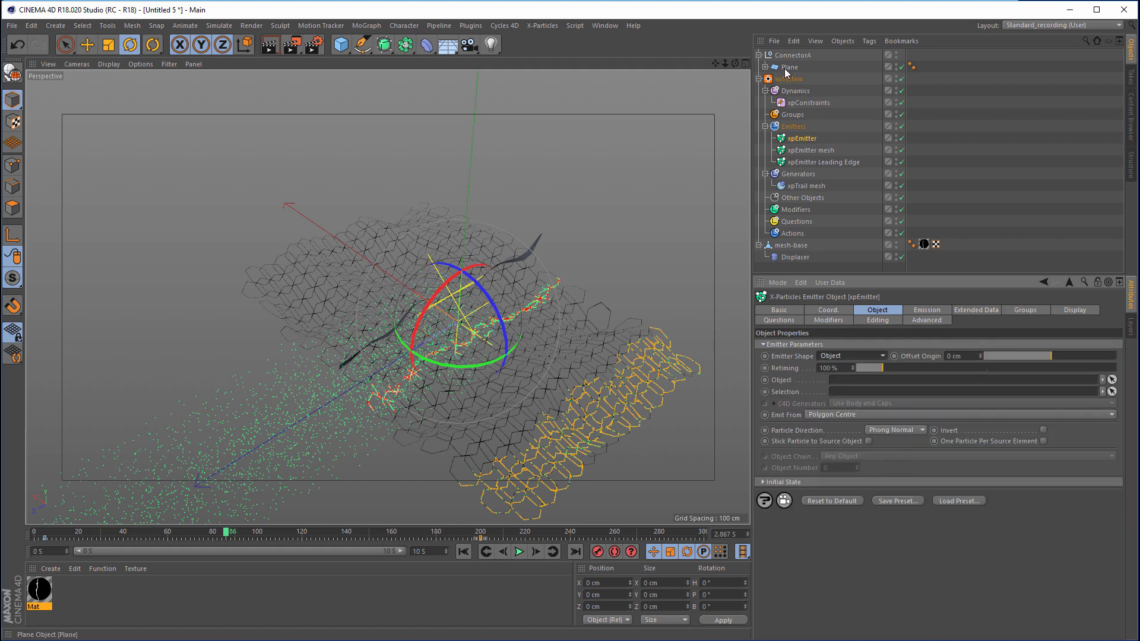
pyautogui.moveTo(789, 67); pyautogui.dragTo(887, 381)
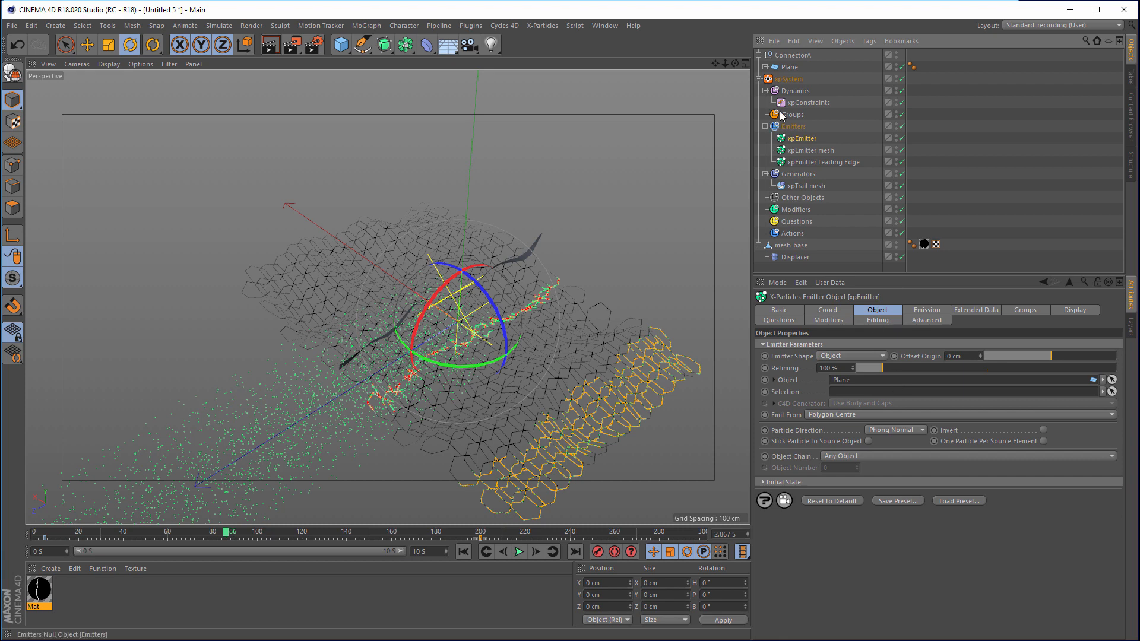
# Step: Rename the plane as PlaneA and the new emitter as xpEmitter ConnectorA
pyautogui.doubleClick(789, 67)
pyautogui.write('A')
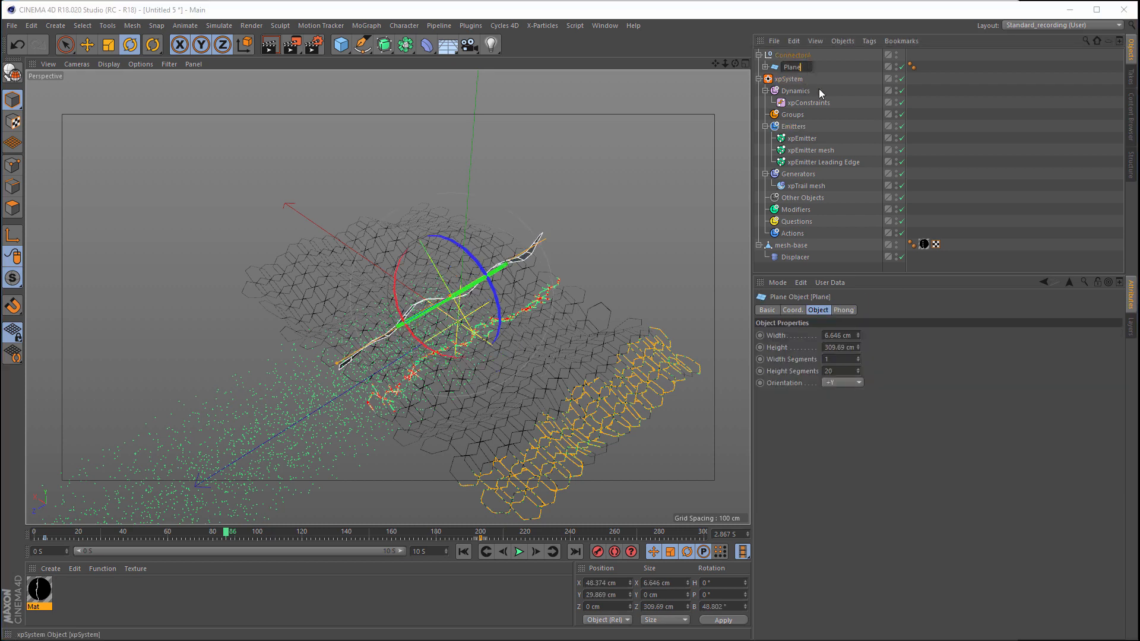
pyautogui.press('Return')
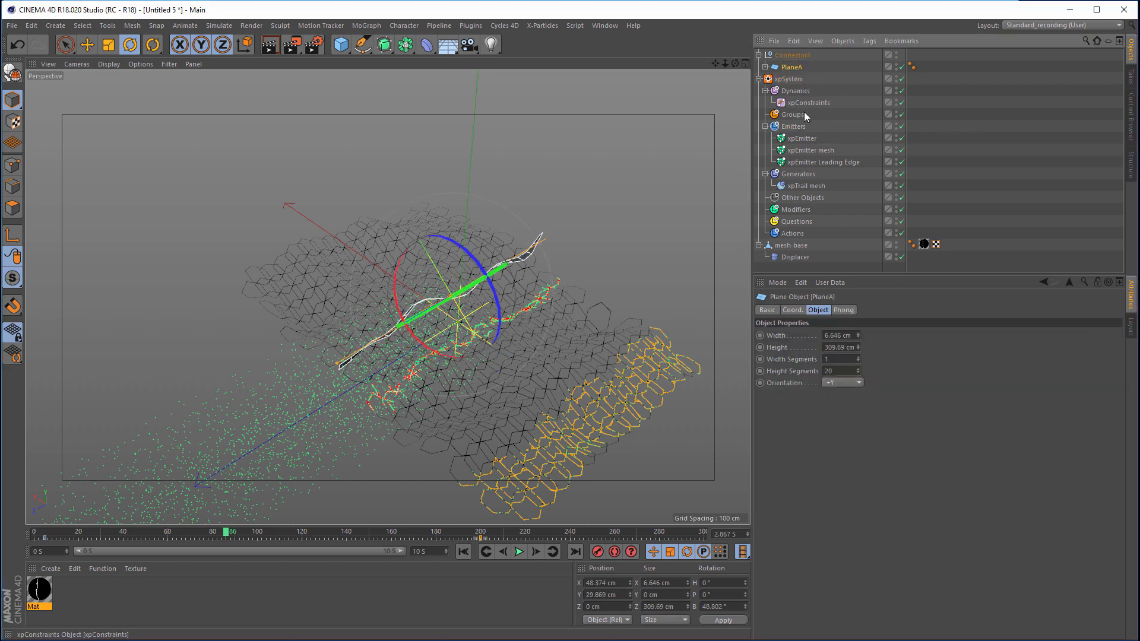
pyautogui.click(801, 139)
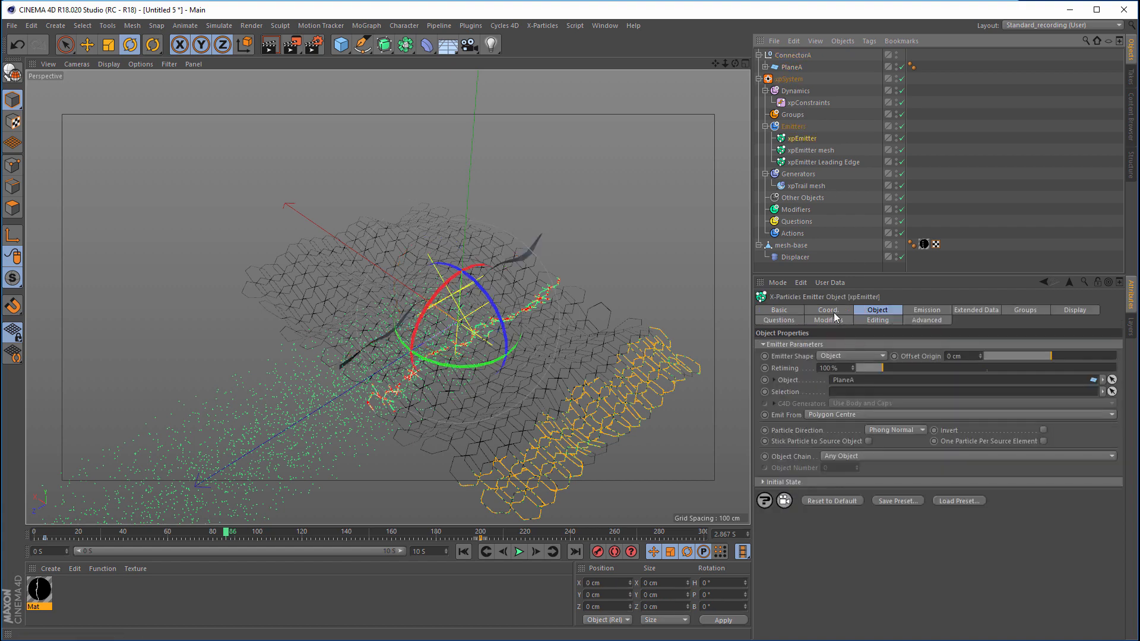
pyautogui.doubleClick(818, 138)
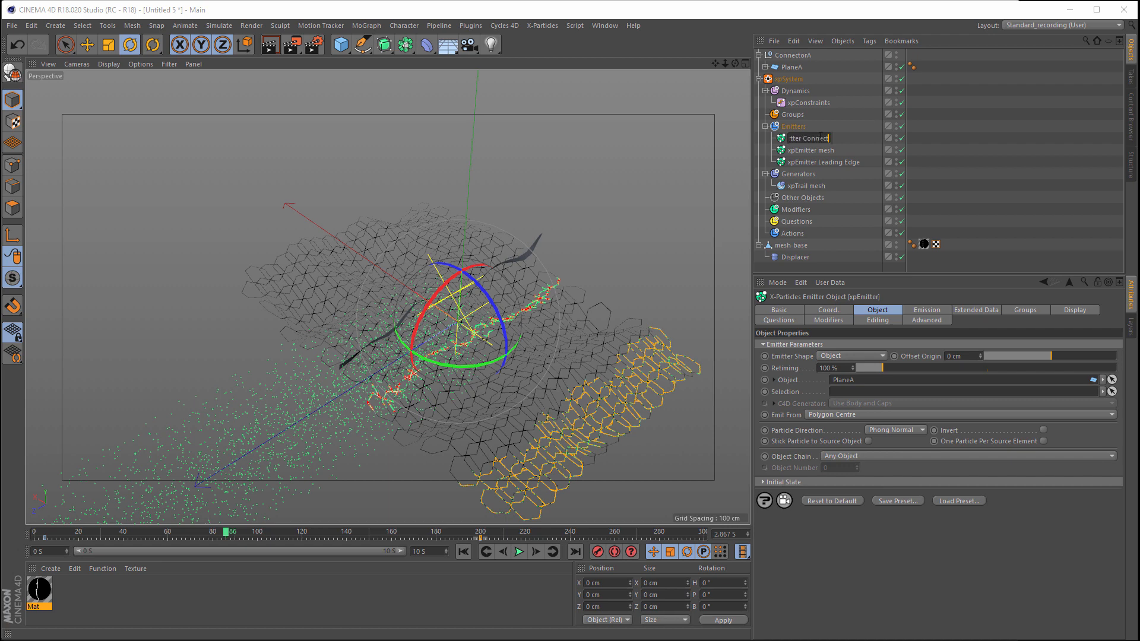
pyautogui.press('Return')
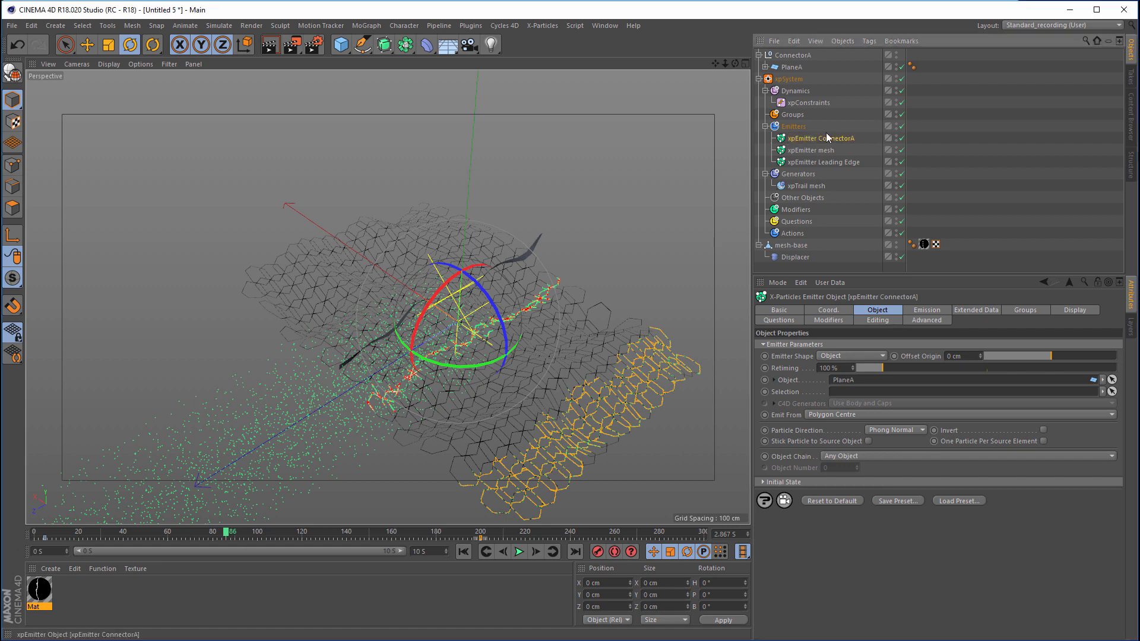
# Step: Show the xpEmitter ConnectorA particles as Circle (Filled) in the editor and change their single colour to blue
pyautogui.click(1075, 310)
pyautogui.click(867, 437)
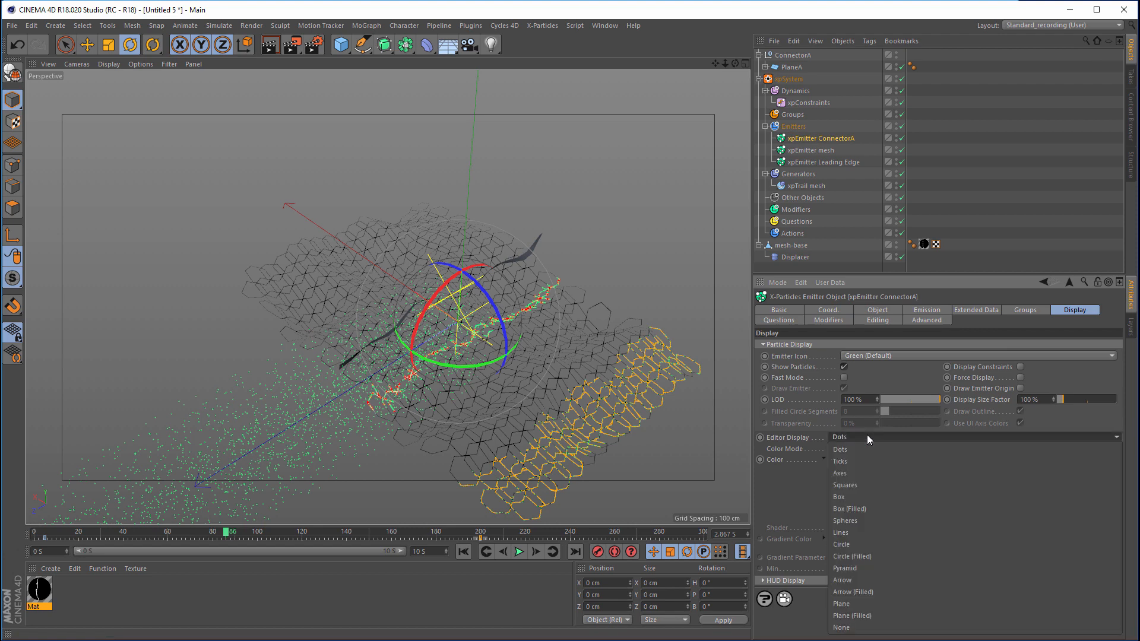
pyautogui.click(869, 554)
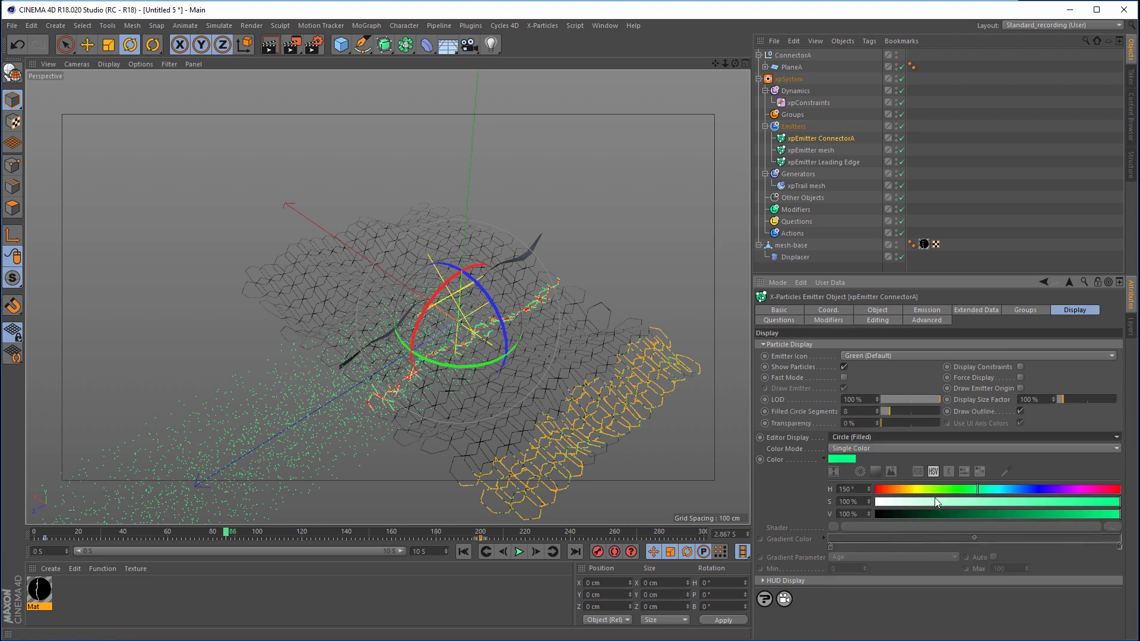
pyautogui.moveTo(978, 488); pyautogui.dragTo(1019, 490)
# Step: Set the ConnectorA emitter's particle radius to 4 cm and switch its emission mode away from Rate
pyautogui.click(927, 310)
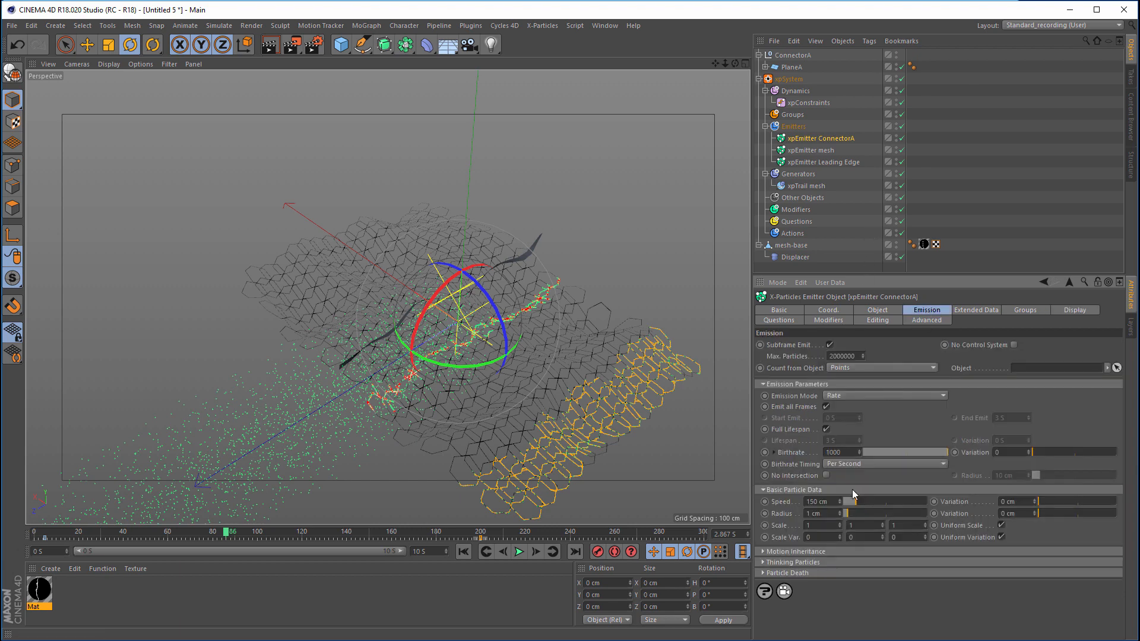
pyautogui.click(816, 513)
pyautogui.press('Return')
pyautogui.click(847, 395)
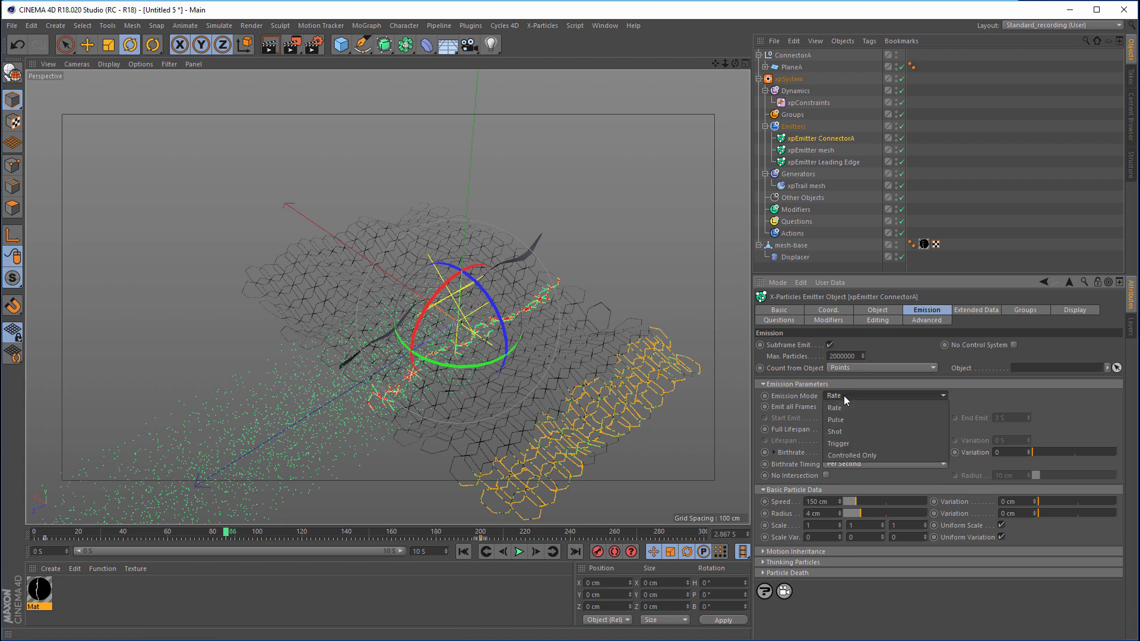
pyautogui.click(846, 425)
# Step: Enable Stick Particle to Source Object and One Particle Per Source Element, rewind the animation and advance to frame 1
pyautogui.click(875, 310)
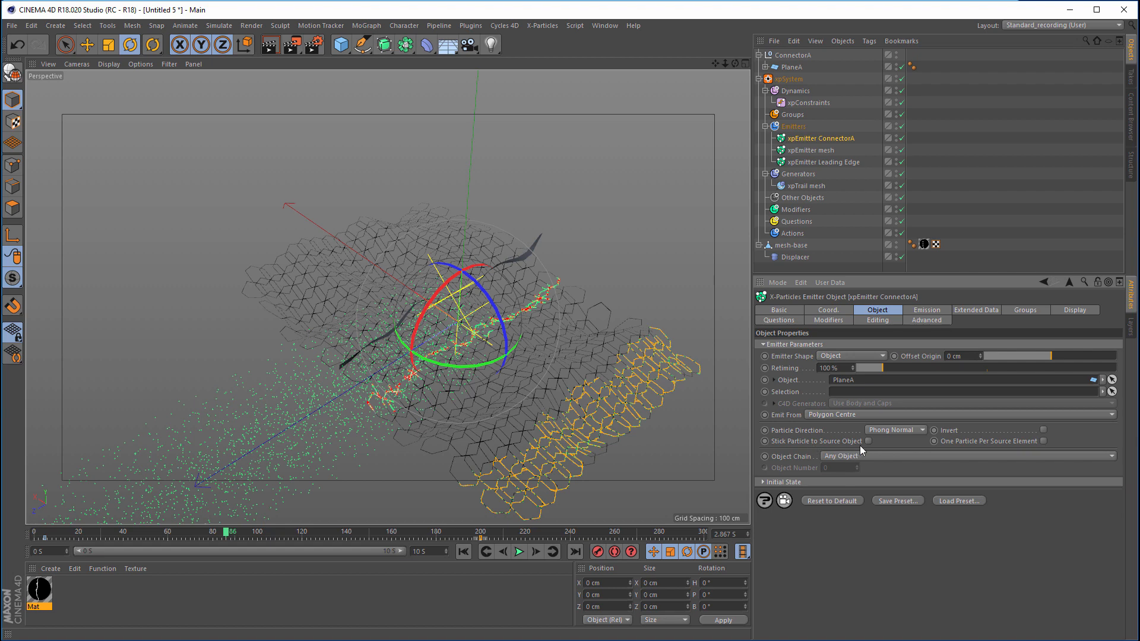
pyautogui.click(1043, 440)
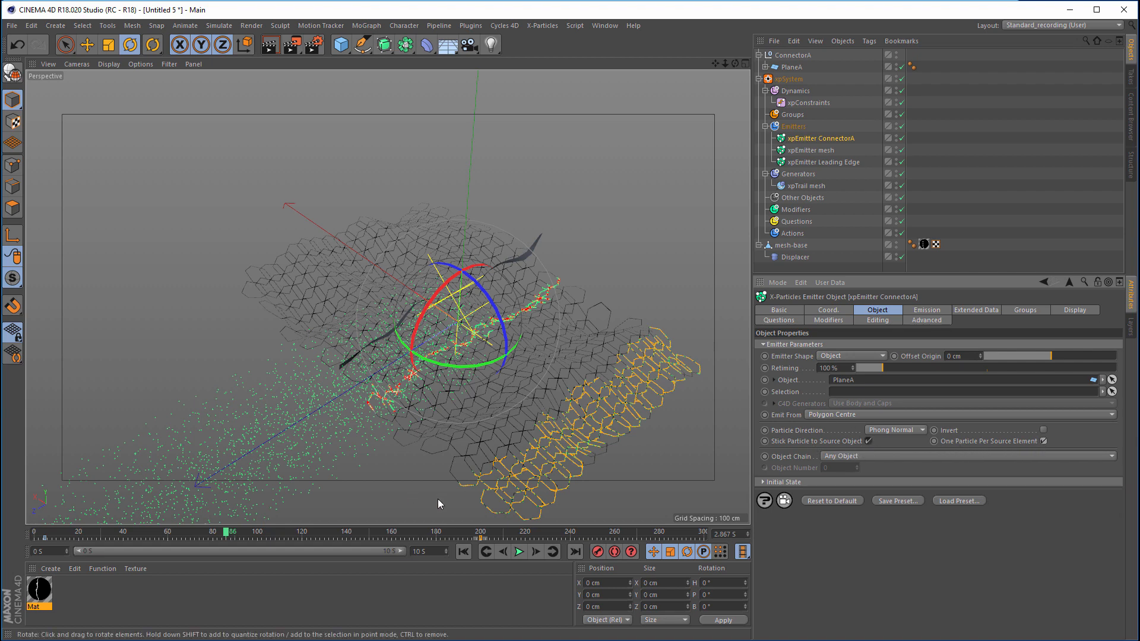
pyautogui.click(464, 552)
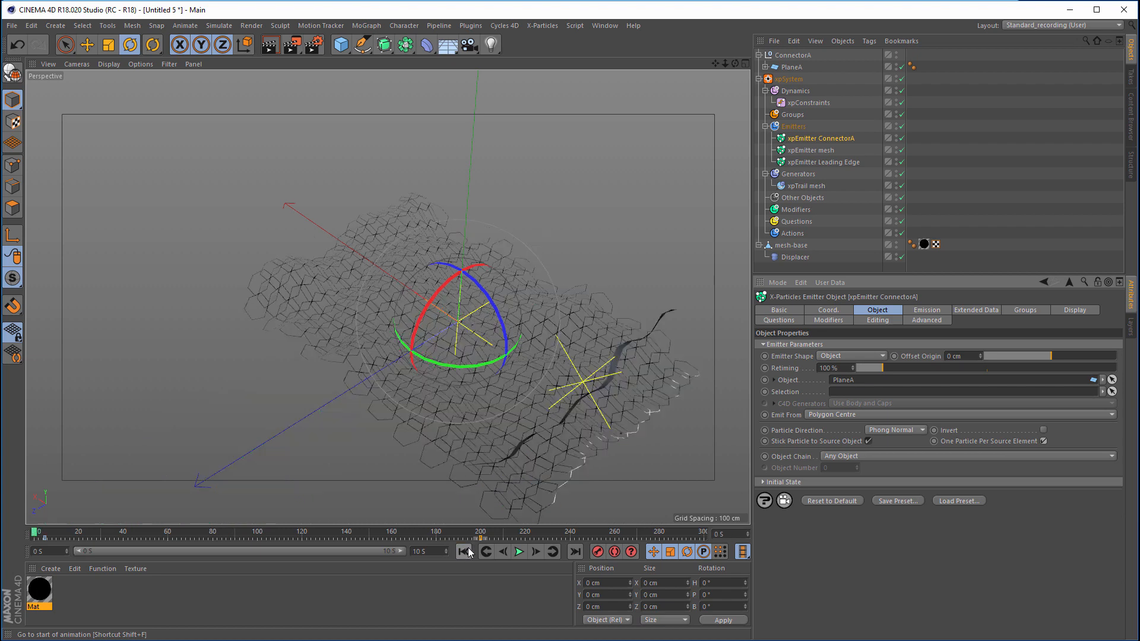
pyautogui.press('g')
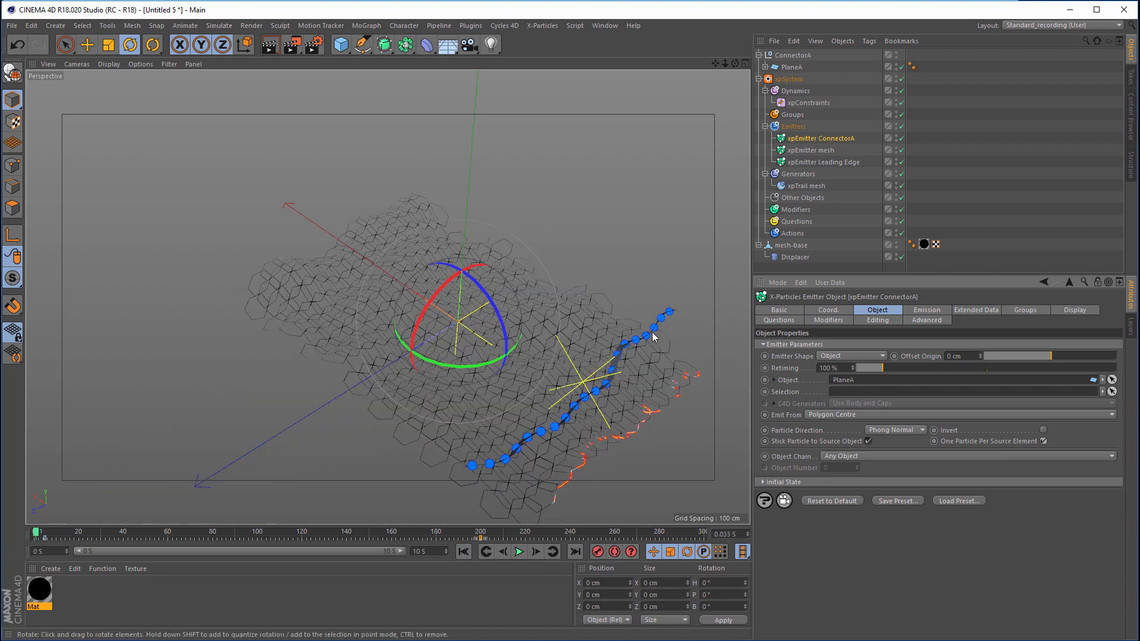
# Step: Hide PlaneA in both the editor and the render so only its particles remain
pyautogui.keyDown('alt'); pyautogui.moveTo(599, 424); pyautogui.dragTo(561, 387); pyautogui.keyUp('alt')
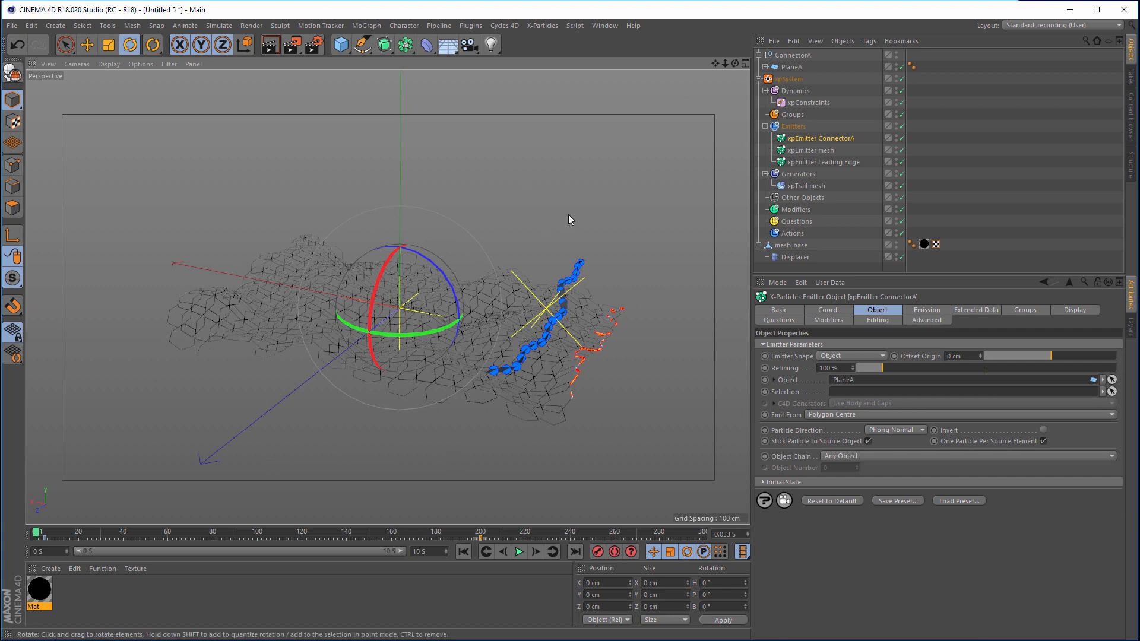
pyautogui.keyDown('alt'); pyautogui.moveTo(568, 215); pyautogui.dragTo(732, 174); pyautogui.keyUp('alt')
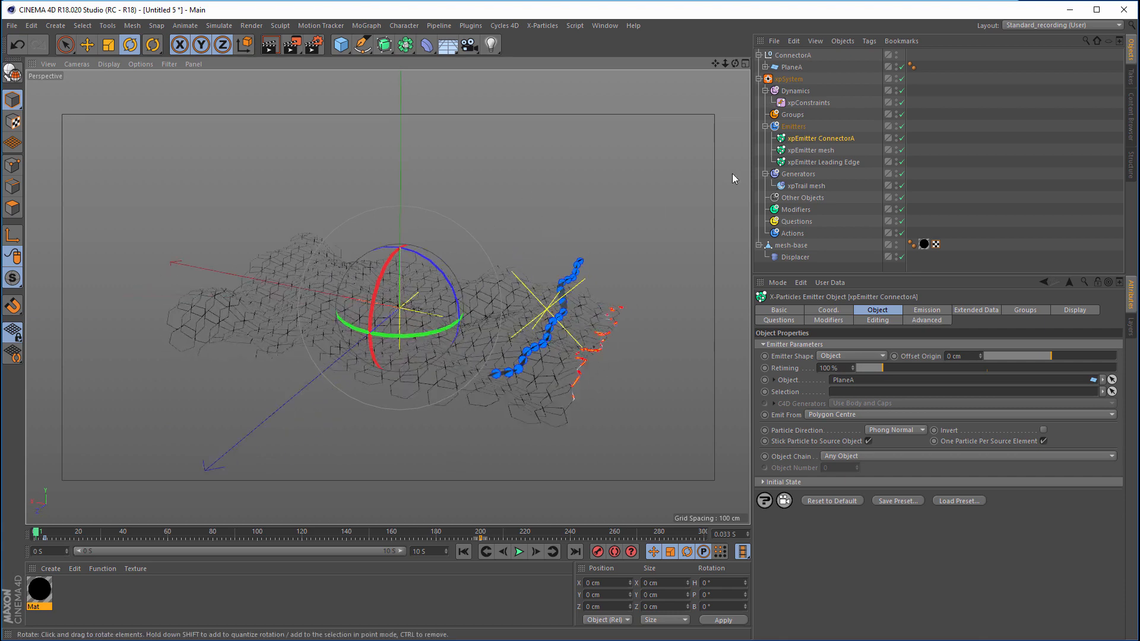
pyautogui.keyDown('alt'); pyautogui.doubleClick(895, 65); pyautogui.keyUp('alt')
pyautogui.keyDown('alt'); pyautogui.moveTo(575, 288); pyautogui.dragTo(523, 274, button='middle'); pyautogui.keyUp('alt')
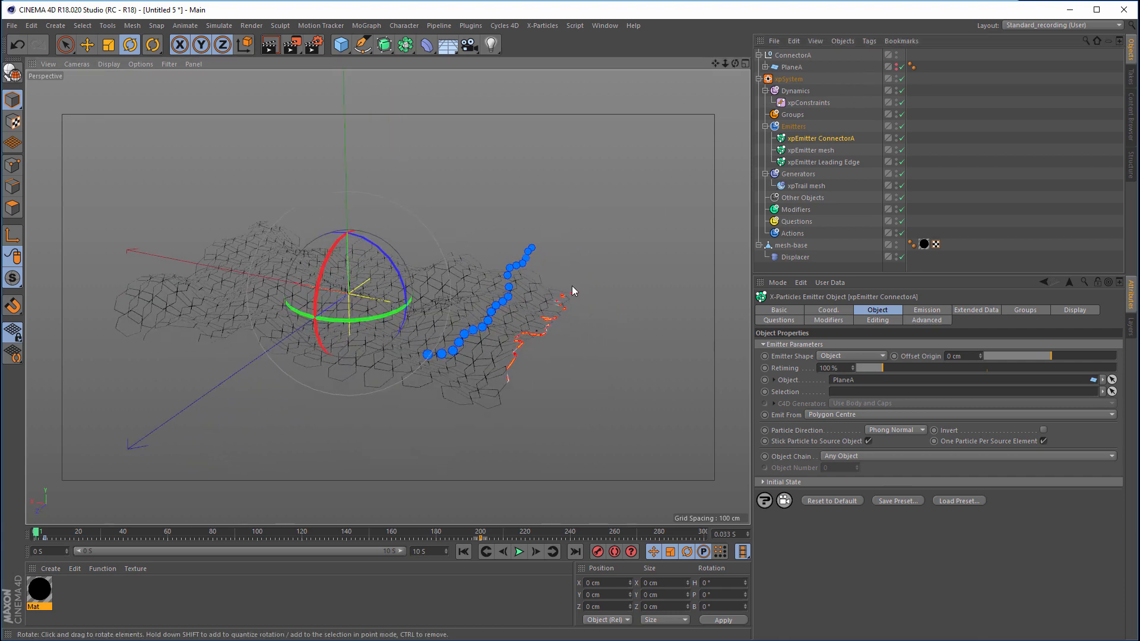
pyautogui.keyDown('alt'); pyautogui.moveTo(571, 286); pyautogui.dragTo(580, 331); pyautogui.keyUp('alt')
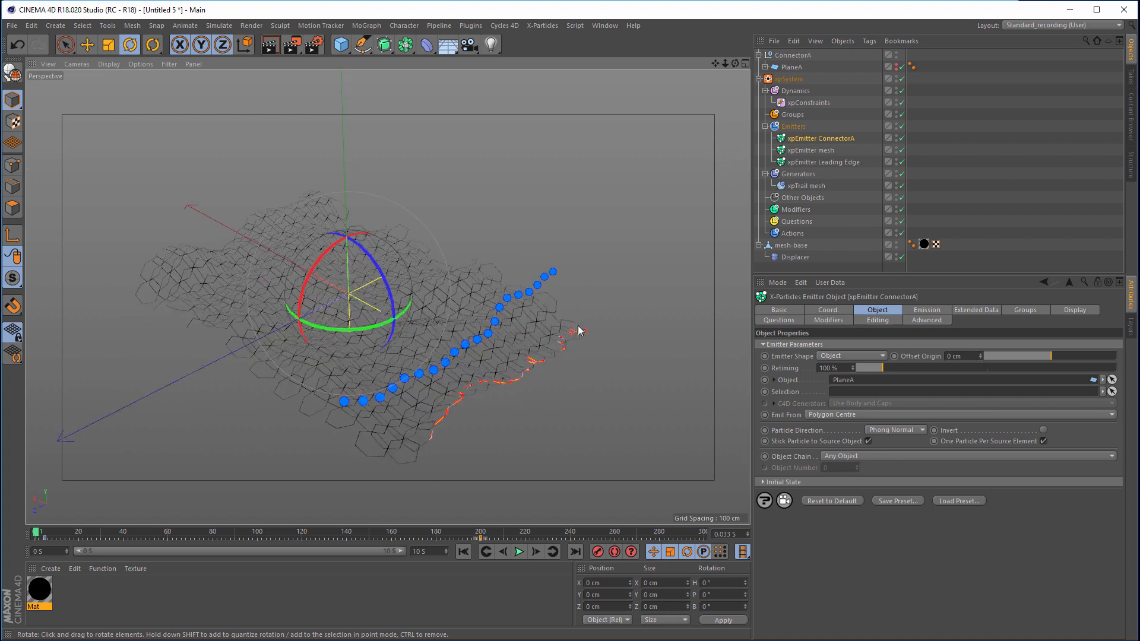
pyautogui.scroll(5, 558, 387)
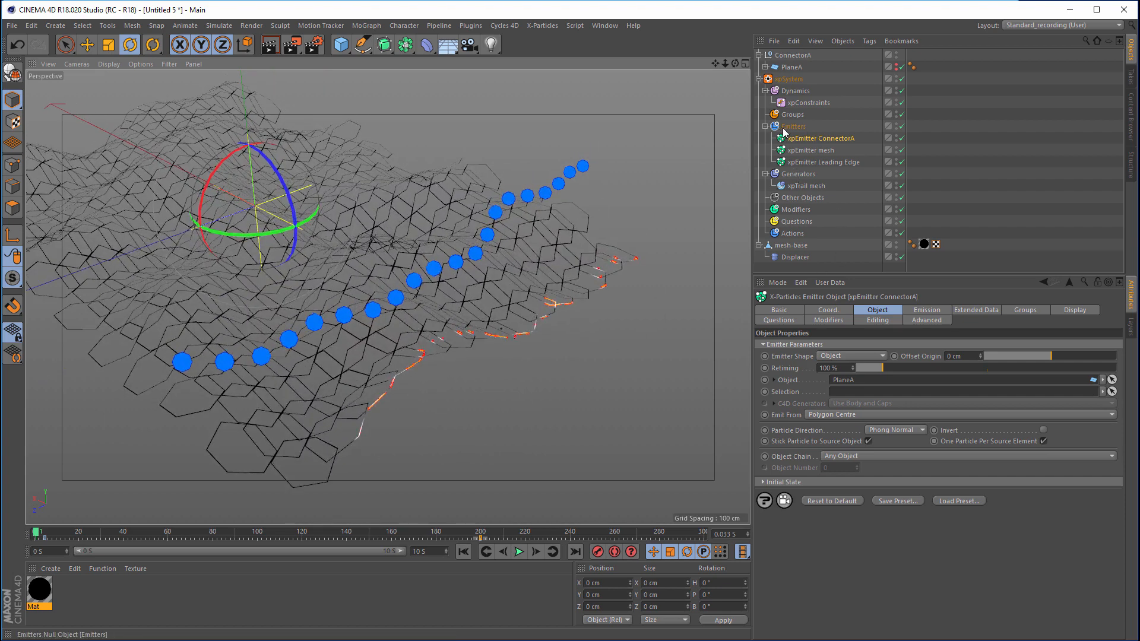
# Step: Add an Elektrix generator to the Generators folder and set its mode to Particle to Particle
pyautogui.click(799, 174)
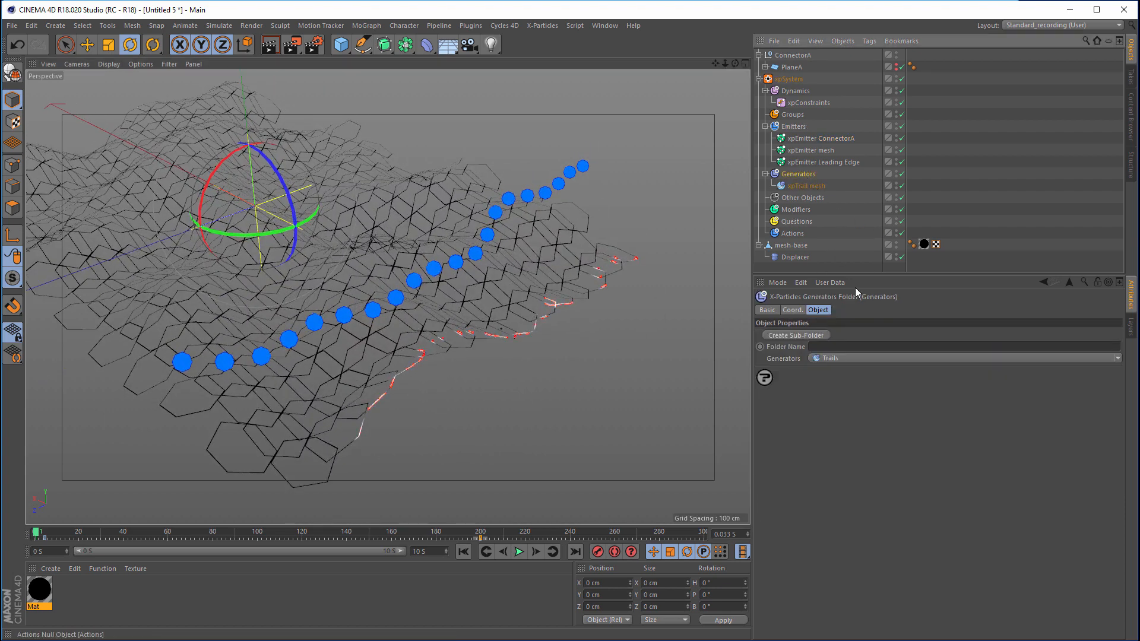
pyautogui.click(852, 357)
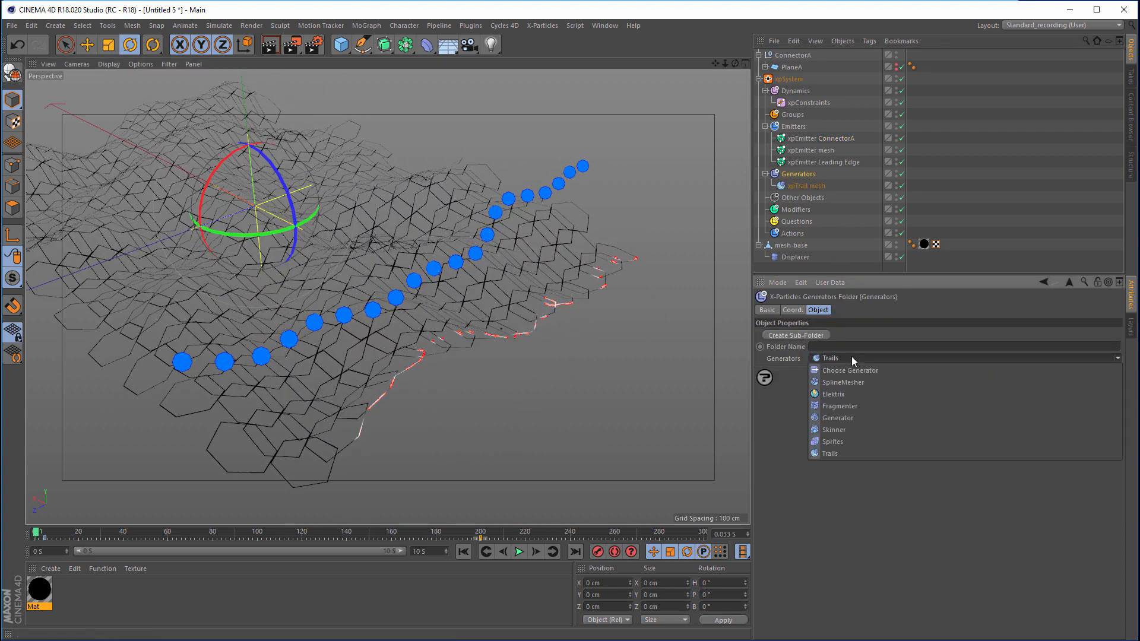
pyautogui.click(826, 397)
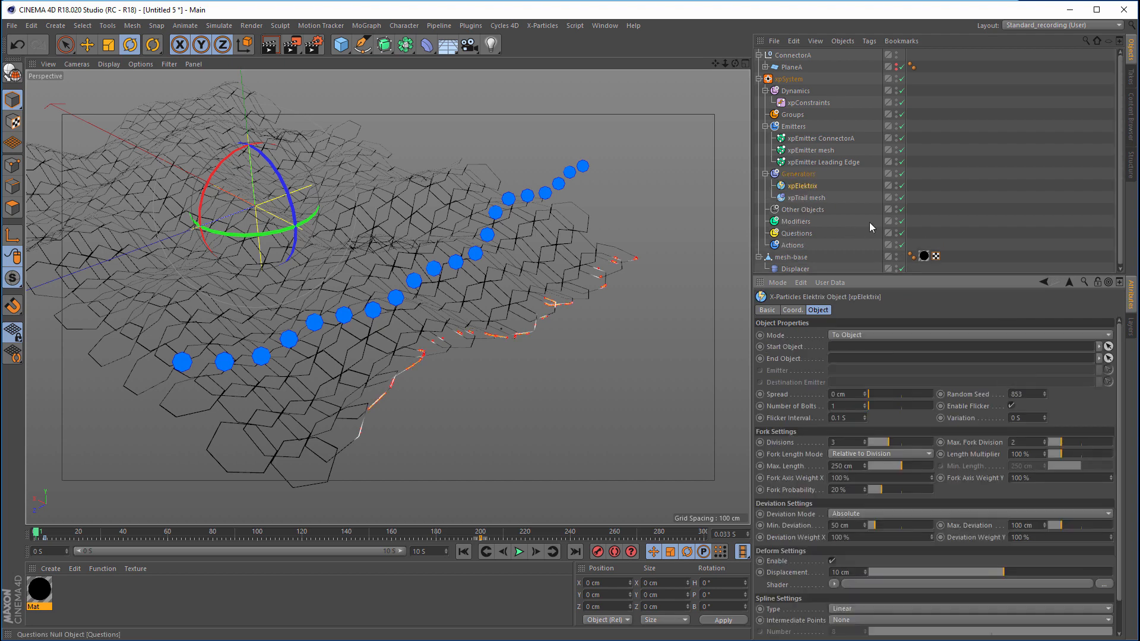
pyautogui.click(837, 335)
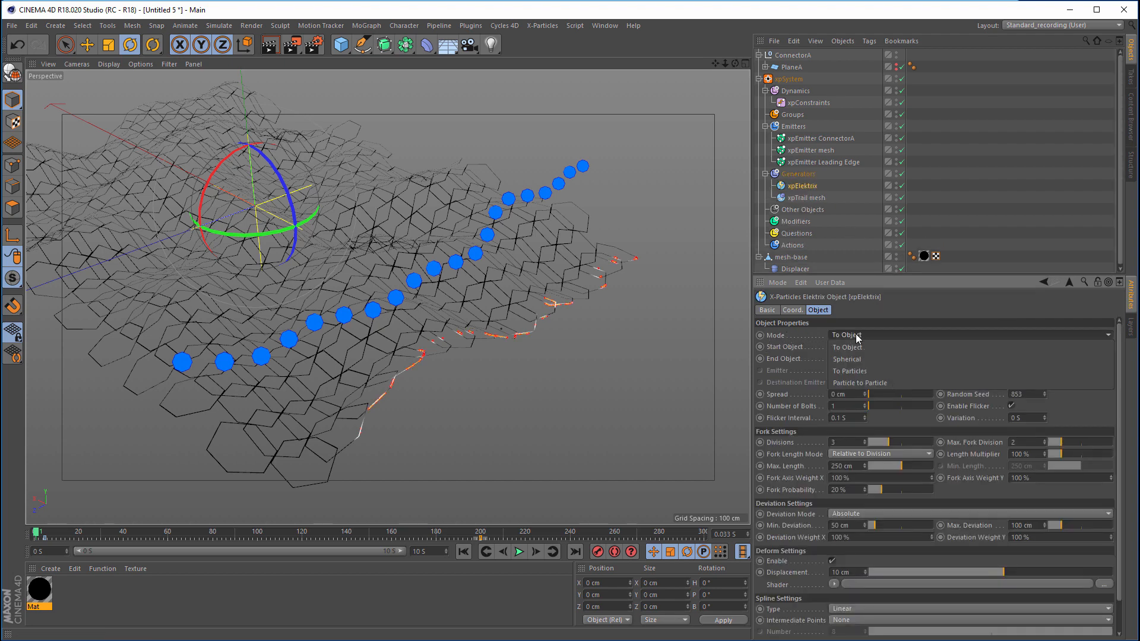
pyautogui.click(876, 384)
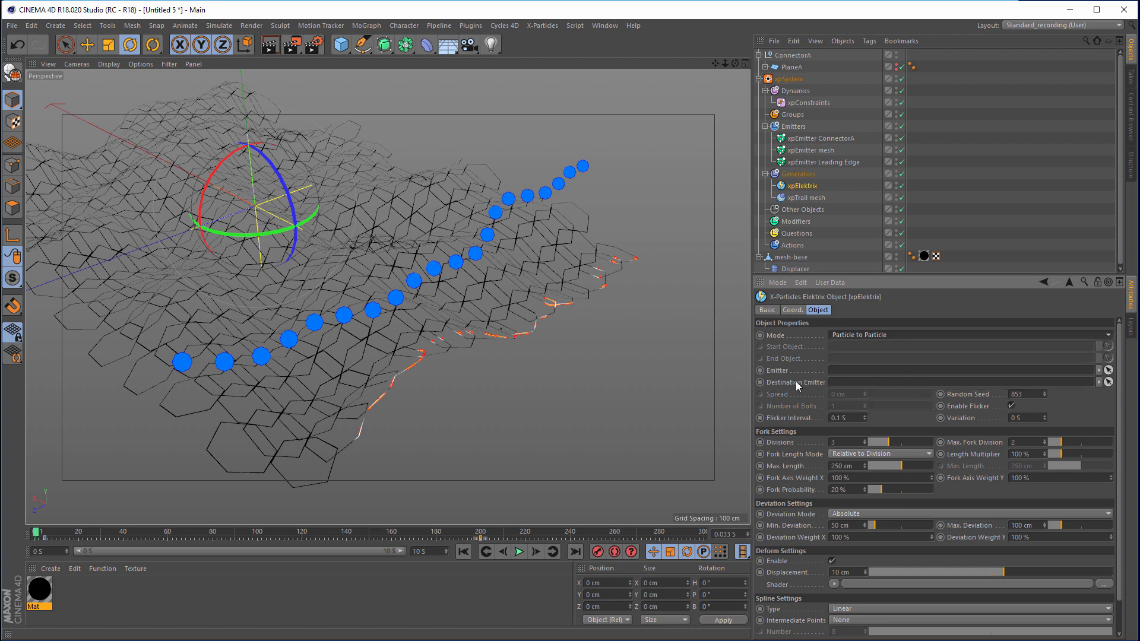
pyautogui.click(776, 372)
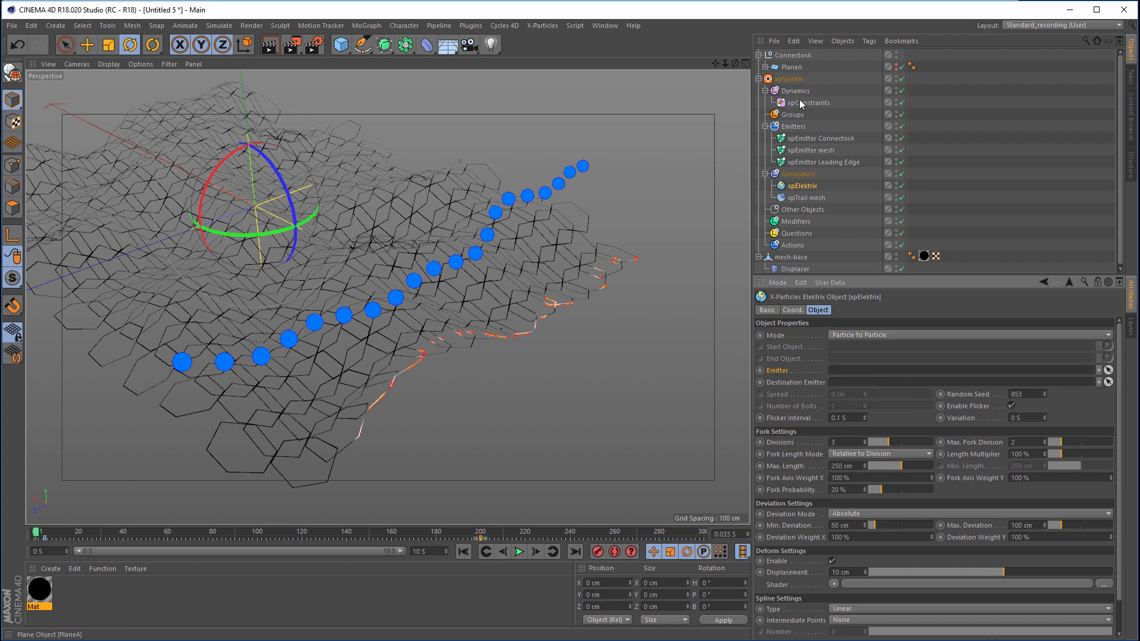
# Step: Set the Elektrix emitter to xpEmitter ConnectorA and its destination to xpEmitter Leading Edge, and zero its divisions, fork division, length multiplier, maximum length and fork probability
pyautogui.moveTo(834, 139); pyautogui.dragTo(847, 370)
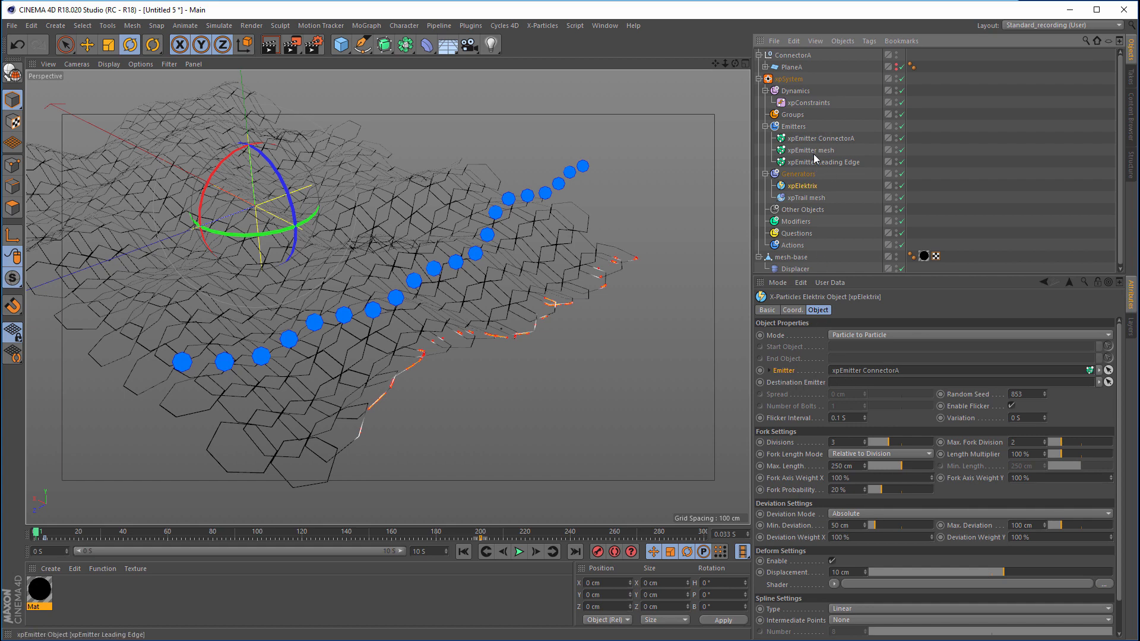
pyautogui.moveTo(862, 390); pyautogui.dragTo(860, 383)
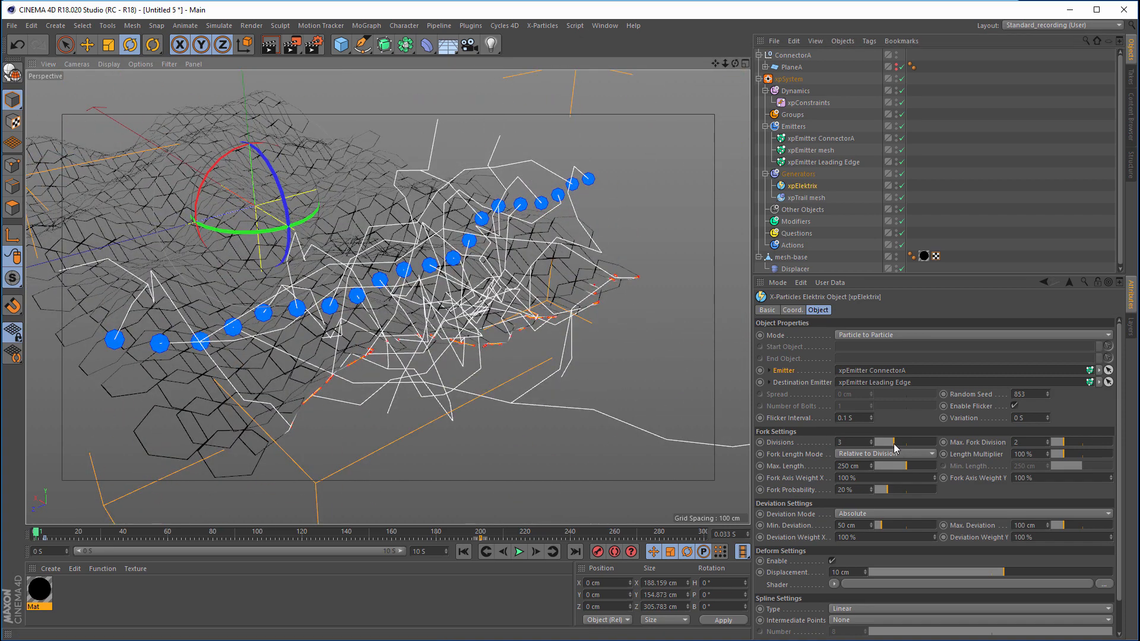
pyautogui.moveTo(894, 445); pyautogui.dragTo(839, 454)
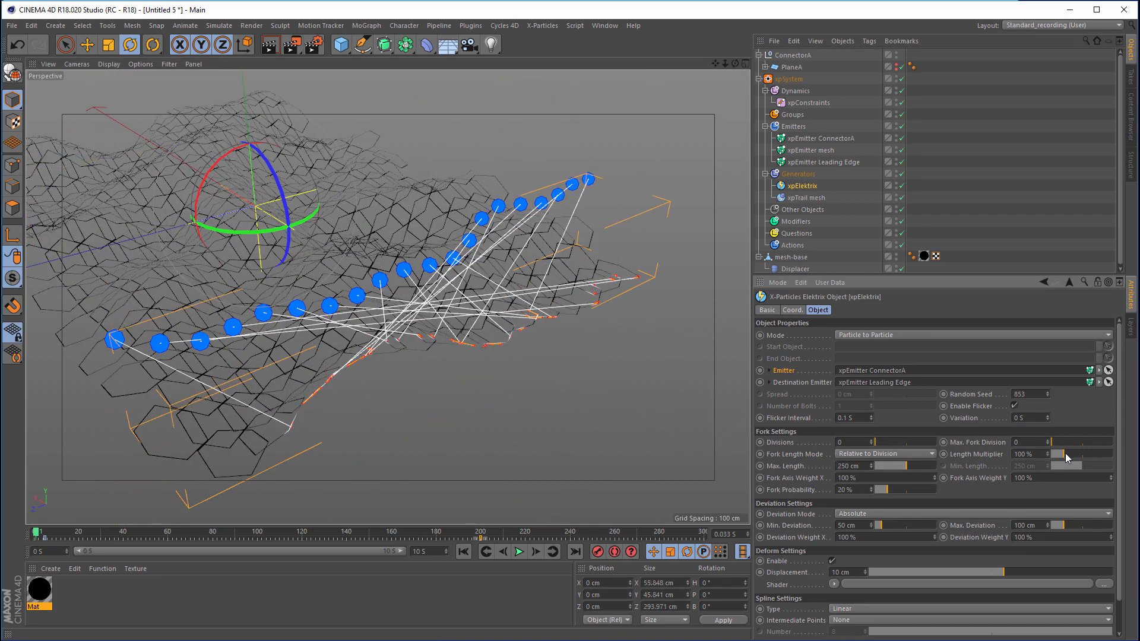
pyautogui.moveTo(1065, 456); pyautogui.dragTo(1049, 456)
pyautogui.moveTo(906, 466); pyautogui.dragTo(851, 491)
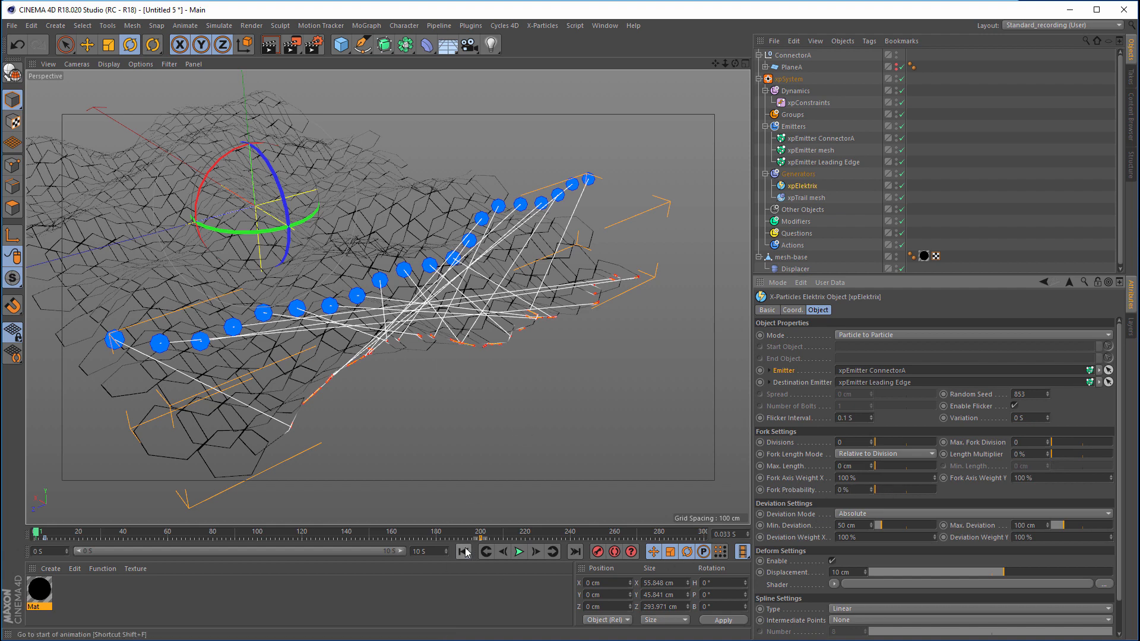
# Step: Play the animation from the start to check the Elektrix connections, stopping at about frame 19
pyautogui.click(504, 552)
pyautogui.click(518, 552)
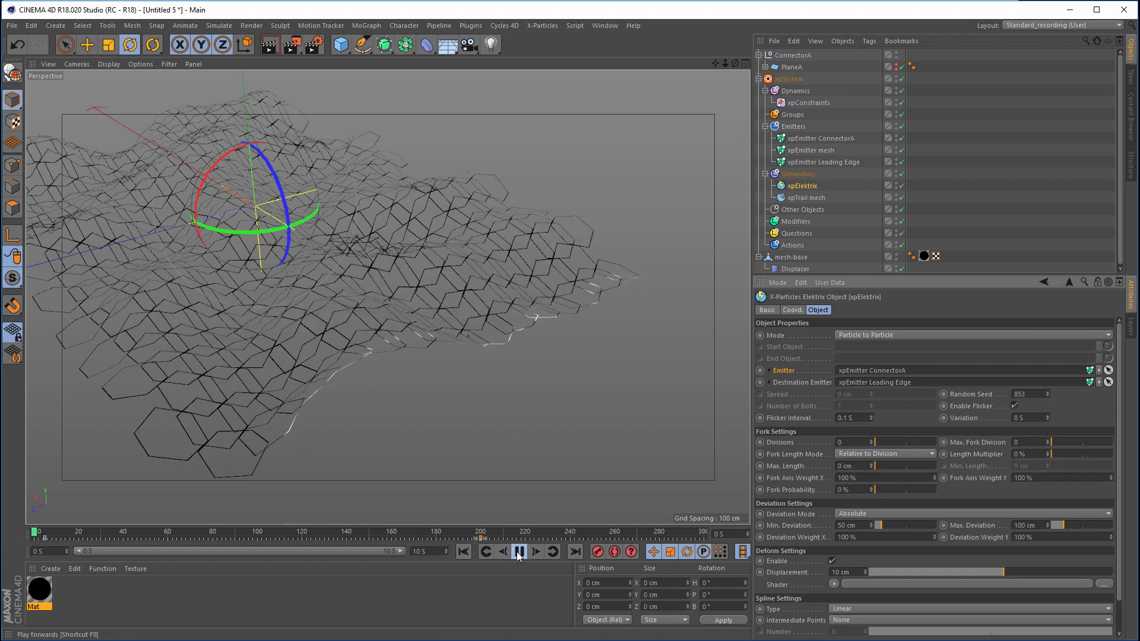
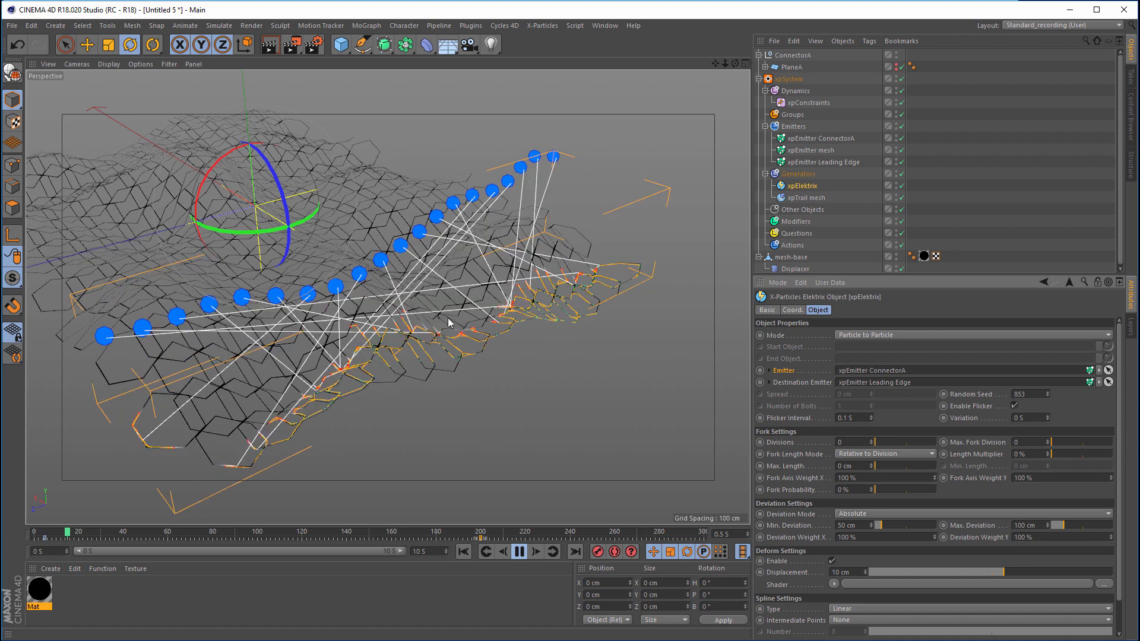
pyautogui.click(519, 552)
# Step: Hide mesh-base and inspect the connector particles and Elektrix lines from several angles
pyautogui.scroll(-1, 873, 267)
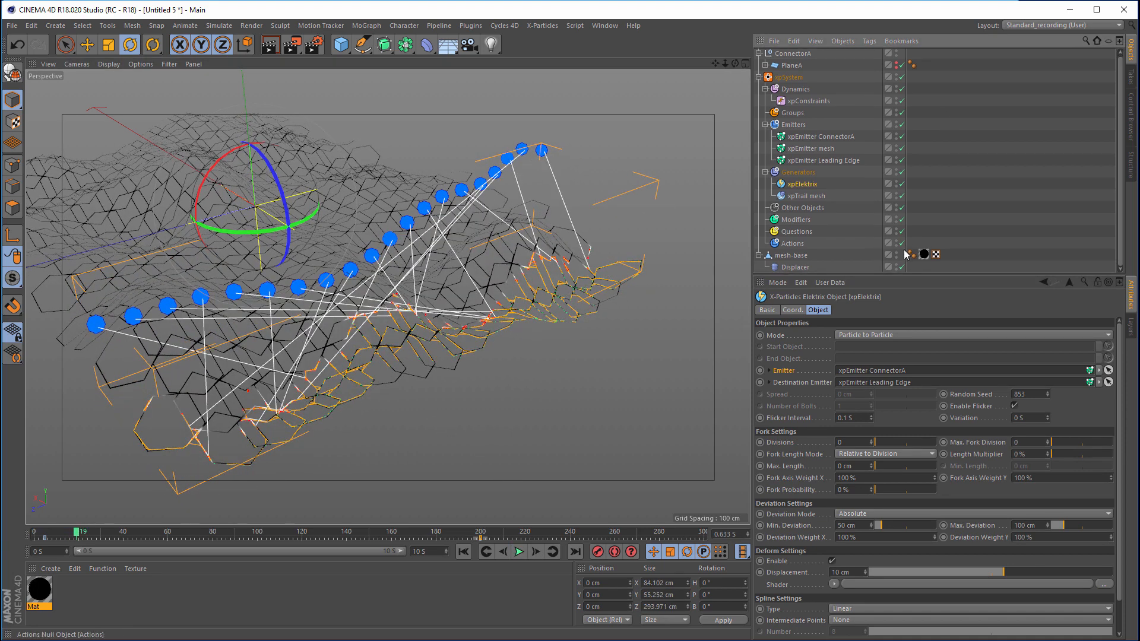
pyautogui.click(896, 254)
pyautogui.scroll(-5, 393, 373)
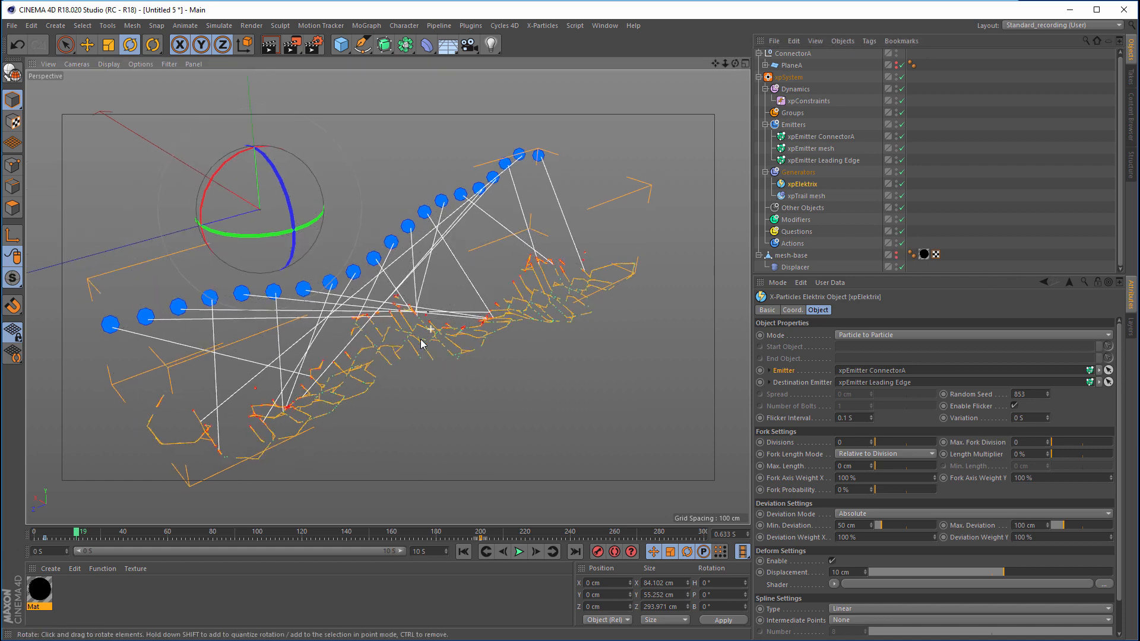
pyautogui.keyDown('alt'); pyautogui.moveTo(526, 390); pyautogui.dragTo(554, 351); pyautogui.keyUp('alt')
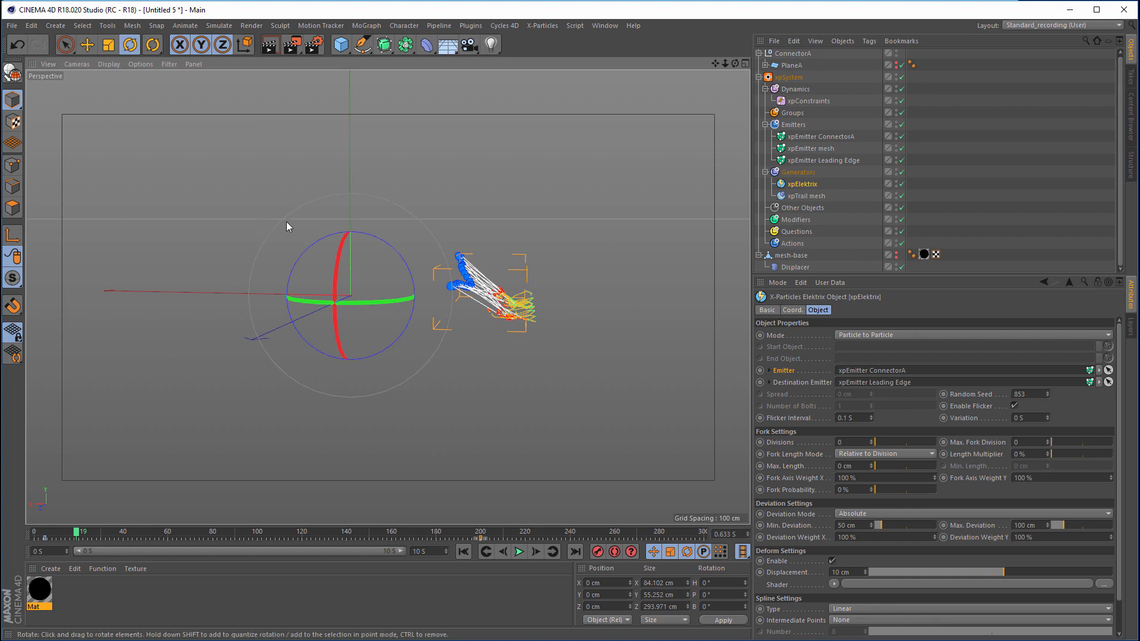
pyautogui.keyDown('alt'); pyautogui.moveTo(474, 308); pyautogui.dragTo(419, 349); pyautogui.keyUp('alt')
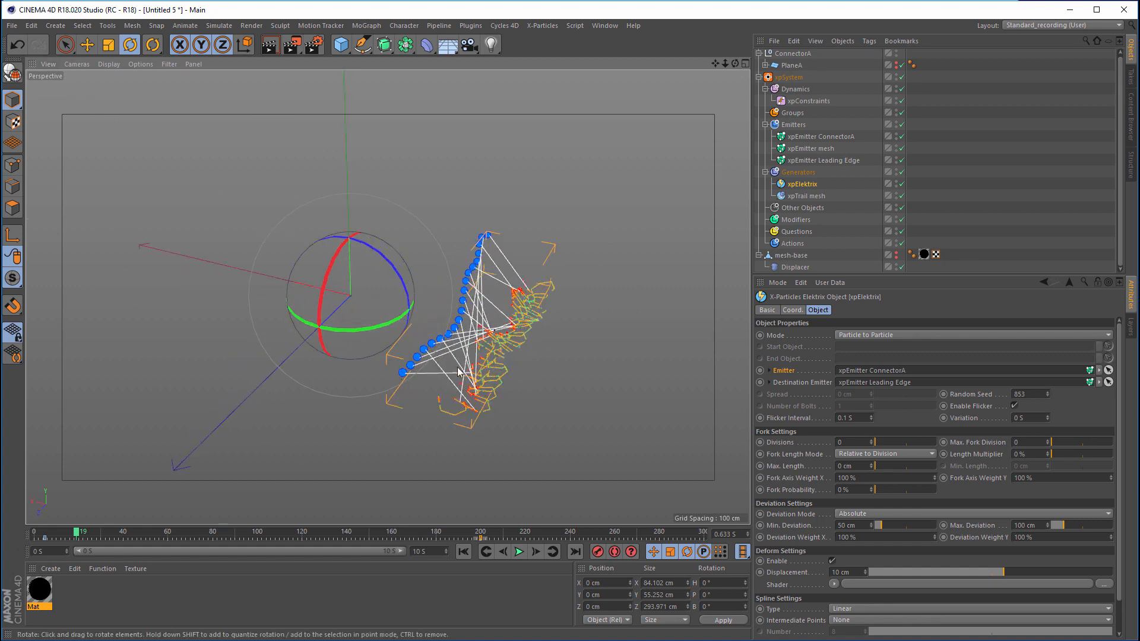
pyautogui.keyDown('alt'); pyautogui.moveTo(546, 298); pyautogui.dragTo(517, 332); pyautogui.keyUp('alt')
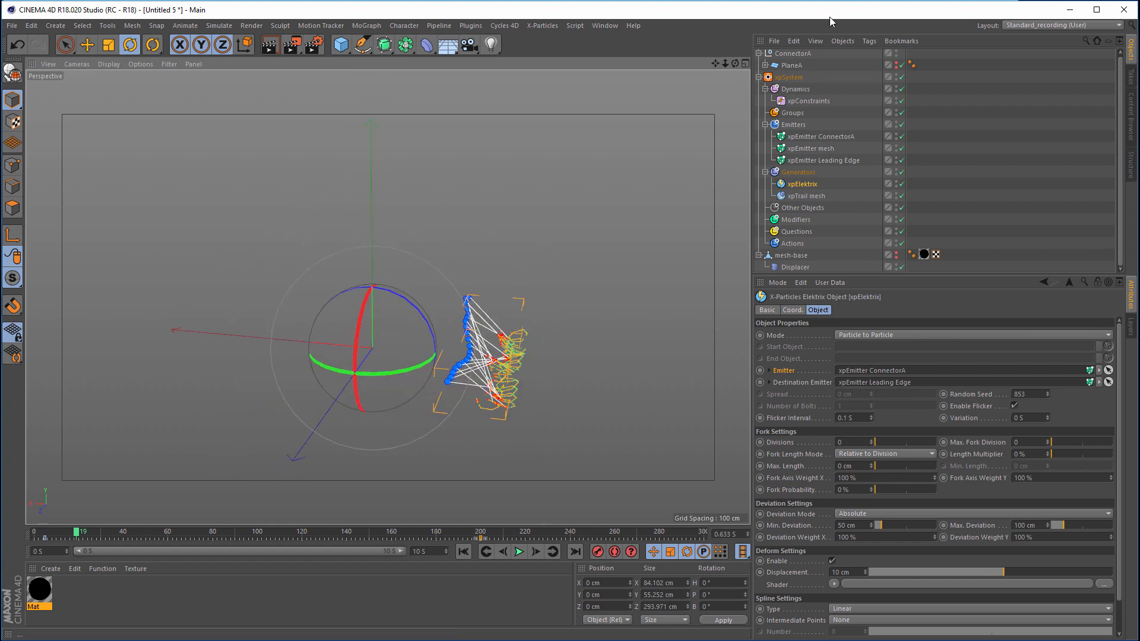
# Step: Duplicate PlaneA with a copy outside the ConnectorA null and rename the copy PlaneB
pyautogui.click(793, 66)
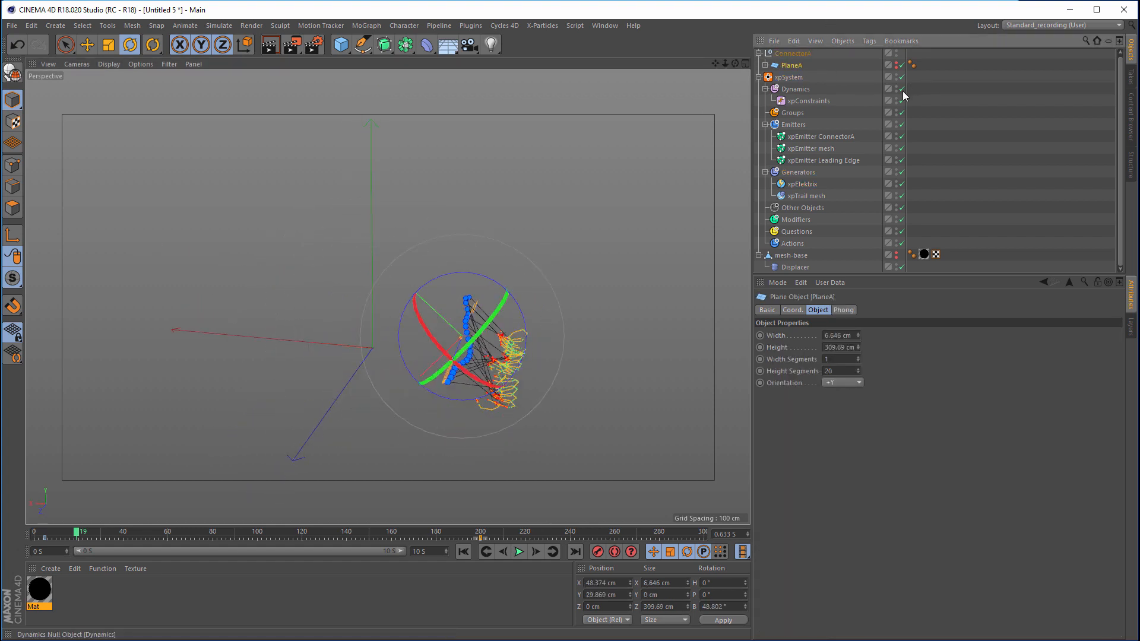
pyautogui.hotkey('ctrl', 'c')
pyautogui.hotkey('ctrl', 'v')
pyautogui.doubleClick(792, 55)
pyautogui.moveTo(793, 55); pyautogui.dragTo(798, 55)
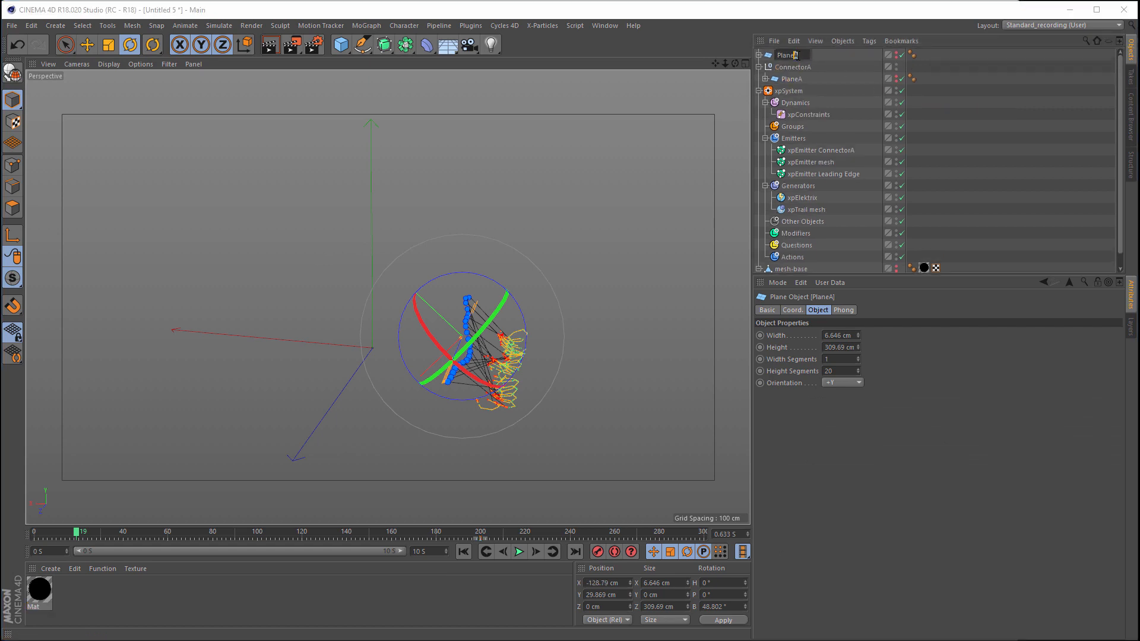
pyautogui.write('B')
pyautogui.press('Return')
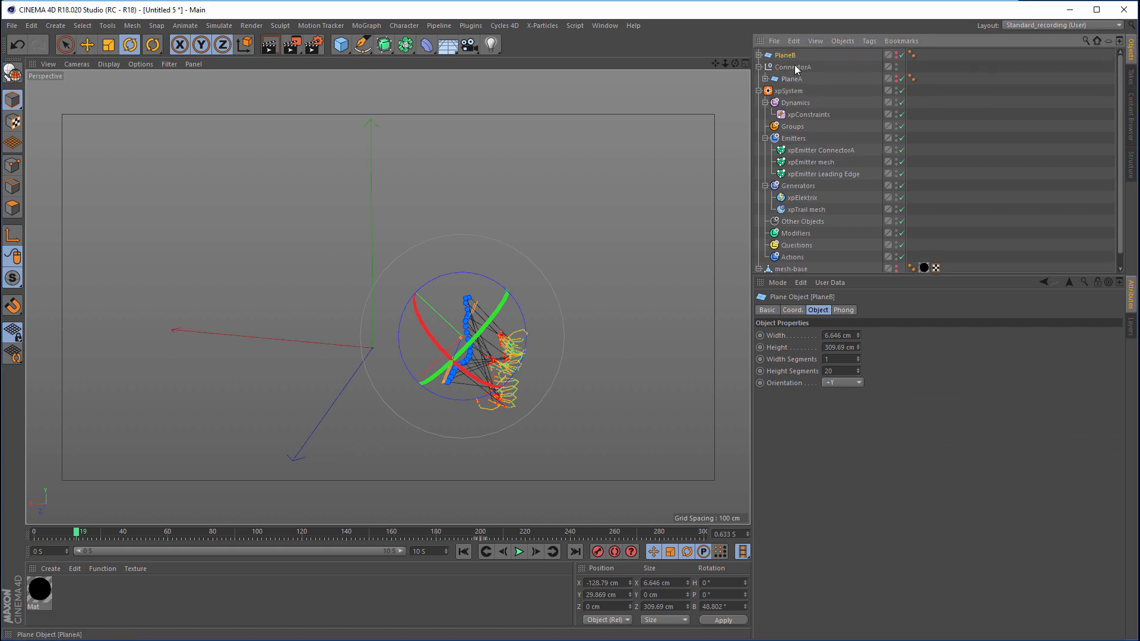
# Step: Move PlaneB up and away from the leading edge, to about X 444 cm, Y 217 cm
pyautogui.press('e')
pyautogui.keyDown('alt'); pyautogui.moveTo(474, 344); pyautogui.dragTo(474, 301); pyautogui.keyUp('alt')
pyautogui.moveTo(383, 263); pyautogui.dragTo(426, 277)
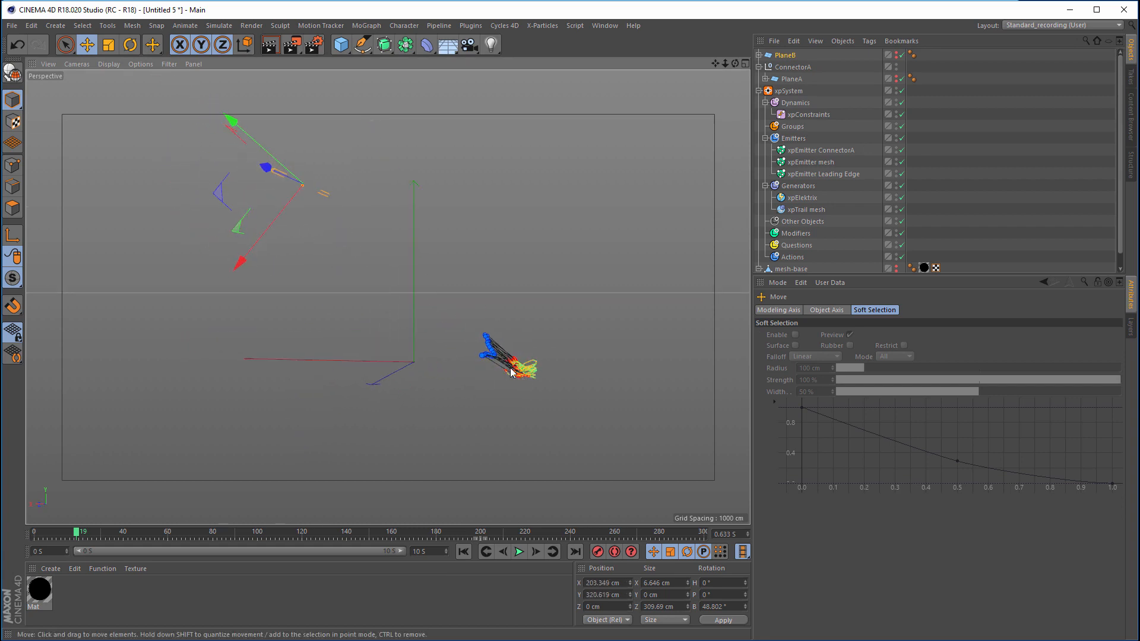
pyautogui.keyDown('alt'); pyautogui.moveTo(510, 368); pyautogui.dragTo(525, 413); pyautogui.keyUp('alt')
pyautogui.moveTo(218, 118); pyautogui.dragTo(170, 76)
pyautogui.moveTo(183, 231); pyautogui.dragTo(169, 300)
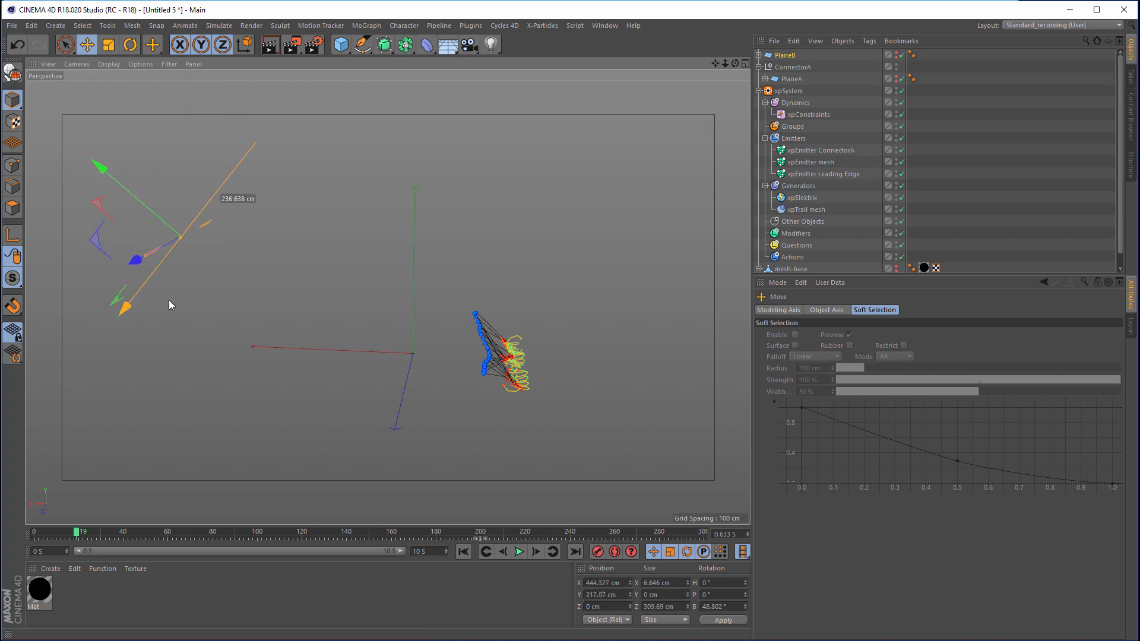
pyautogui.keyDown('alt'); pyautogui.moveTo(374, 260); pyautogui.dragTo(404, 260); pyautogui.keyUp('alt')
# Step: Move PlaneA along its own X axis to about X 57 cm, Y 20 cm and rotate its bank to about 60°
pyautogui.click(869, 78)
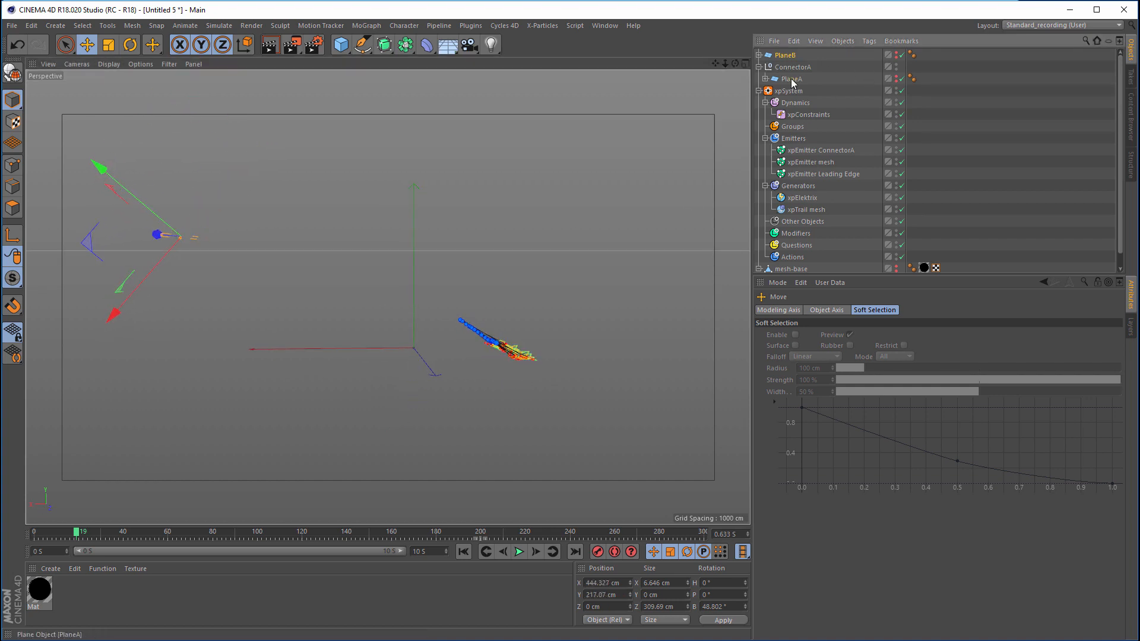
pyautogui.press('o')
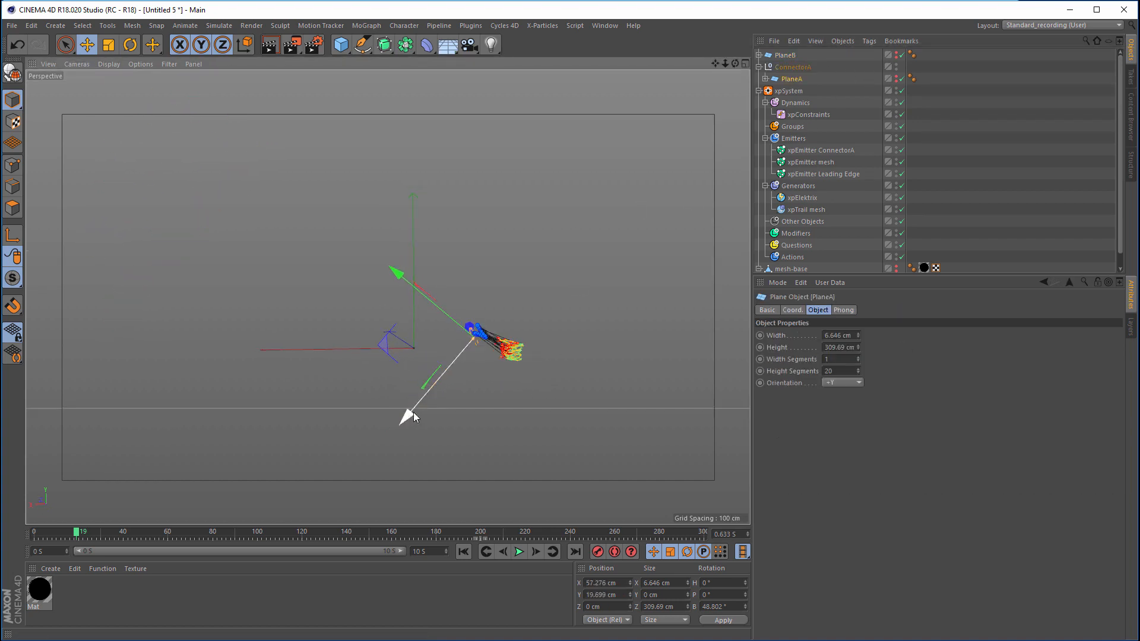
pyautogui.press('r')
pyautogui.moveTo(529, 309)
pyautogui.mouseDown()
pyautogui.moveTo(536, 315)
pyautogui.moveTo(532, 303)
pyautogui.mouseUp()
pyautogui.keyDown('alt'); pyautogui.moveTo(623, 244); pyautogui.dragTo(587, 283); pyautogui.keyUp('alt')
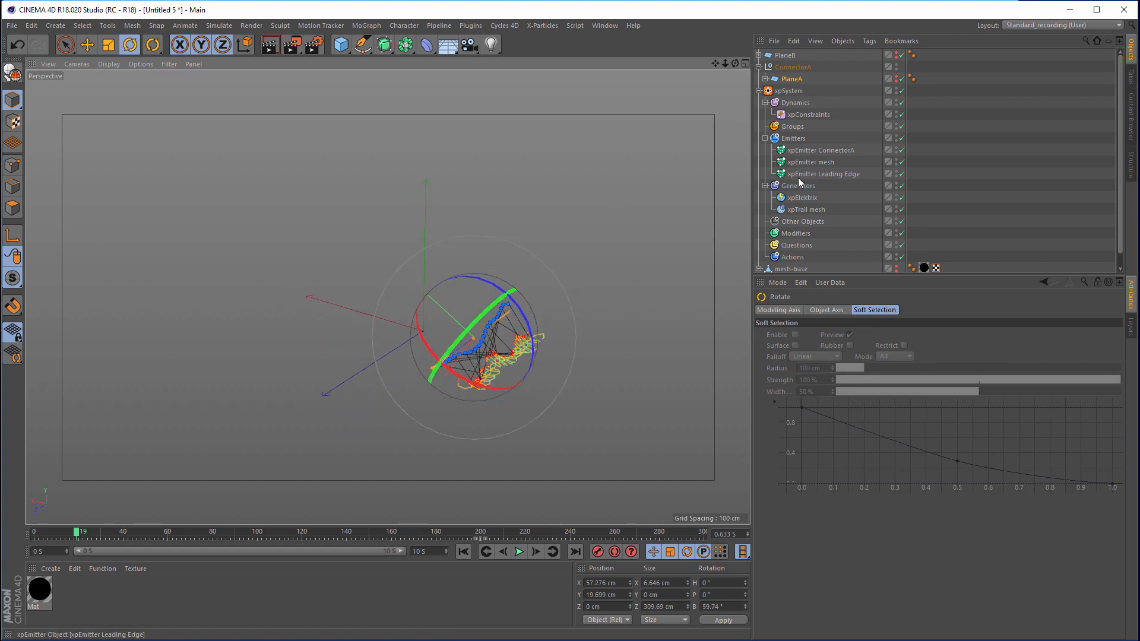
# Step: Duplicate the xpEmitter ConnectorA emitter and rename the copy xpEmitter ConnectorB
pyautogui.click(872, 150)
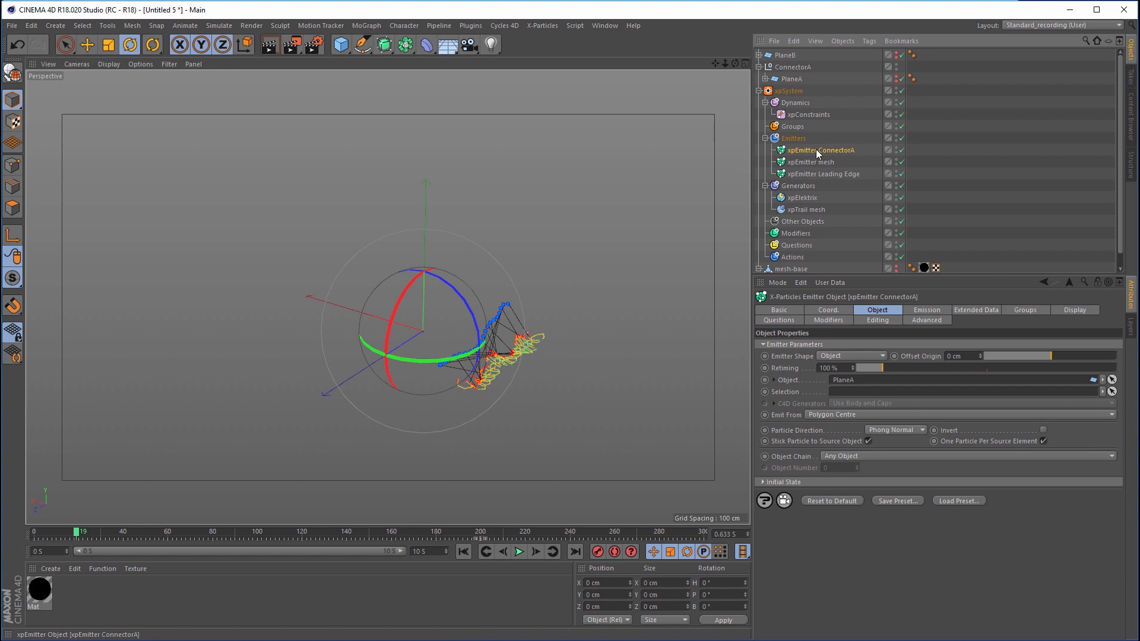
pyautogui.keyDown('ctrl'); pyautogui.moveTo(813, 147); pyautogui.dragTo(824, 156); pyautogui.keyUp('ctrl')
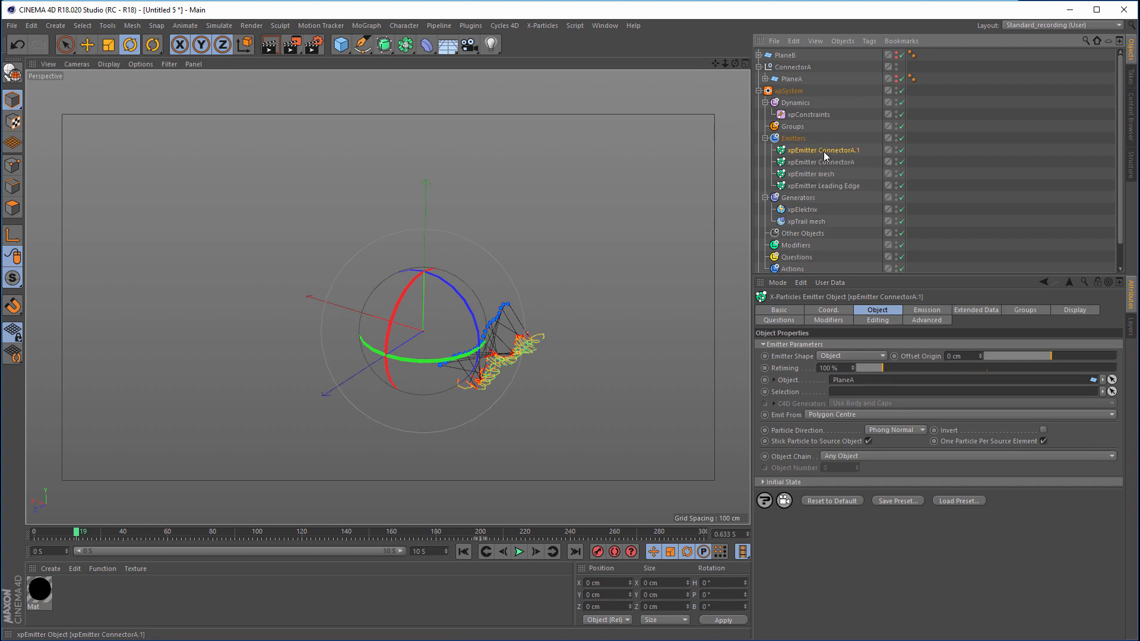
pyautogui.doubleClick(855, 150)
pyautogui.write('B')
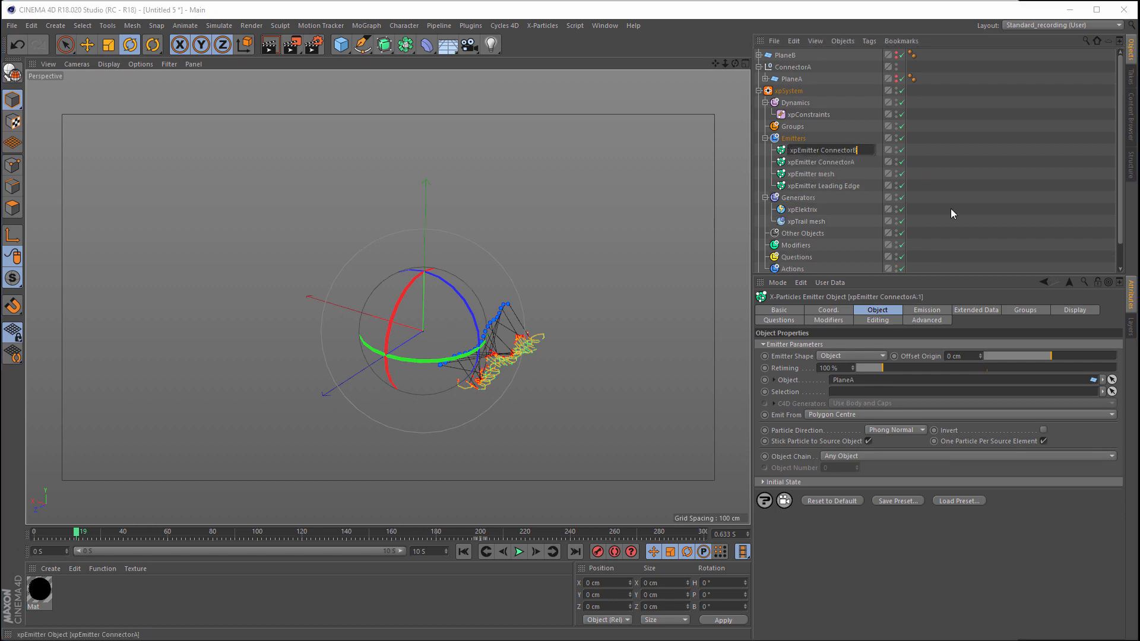
pyautogui.press('Return')
# Step: Give the ConnectorB emitter a magenta display color, set its source object to PlaneB and restart the animation at frame 1
pyautogui.click(1056, 310)
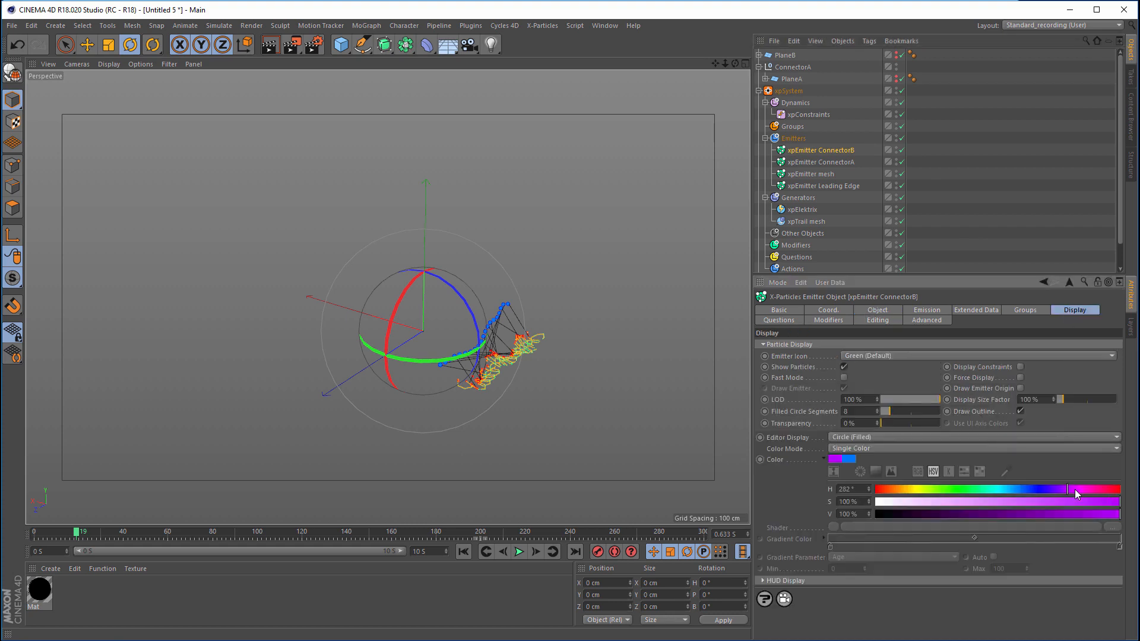
pyautogui.click(877, 310)
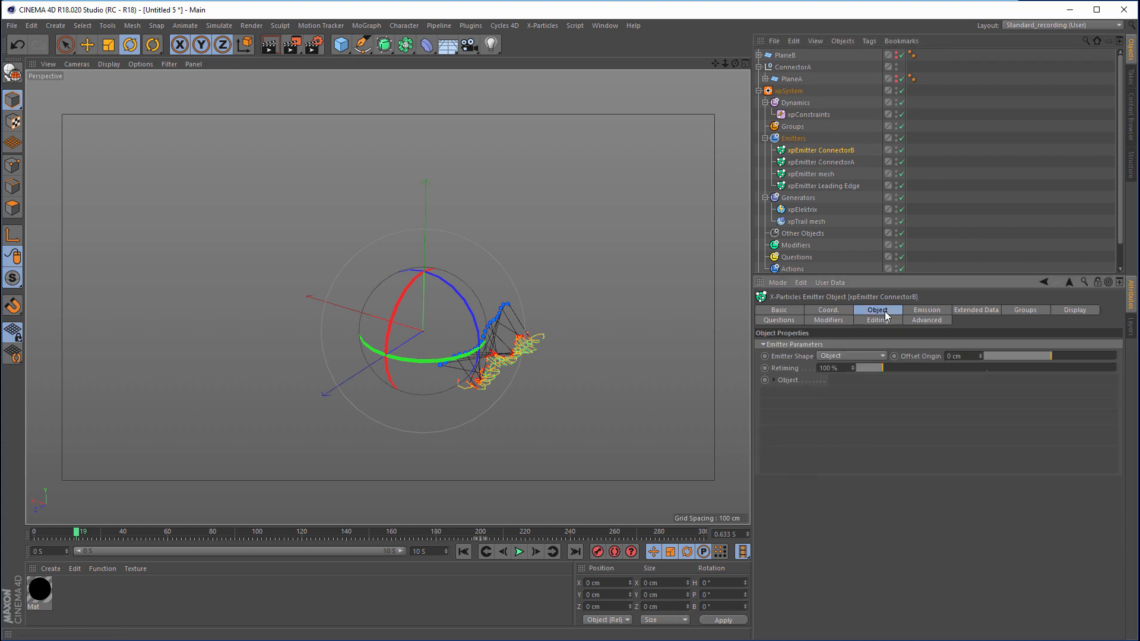
pyautogui.moveTo(784, 55); pyautogui.dragTo(851, 385)
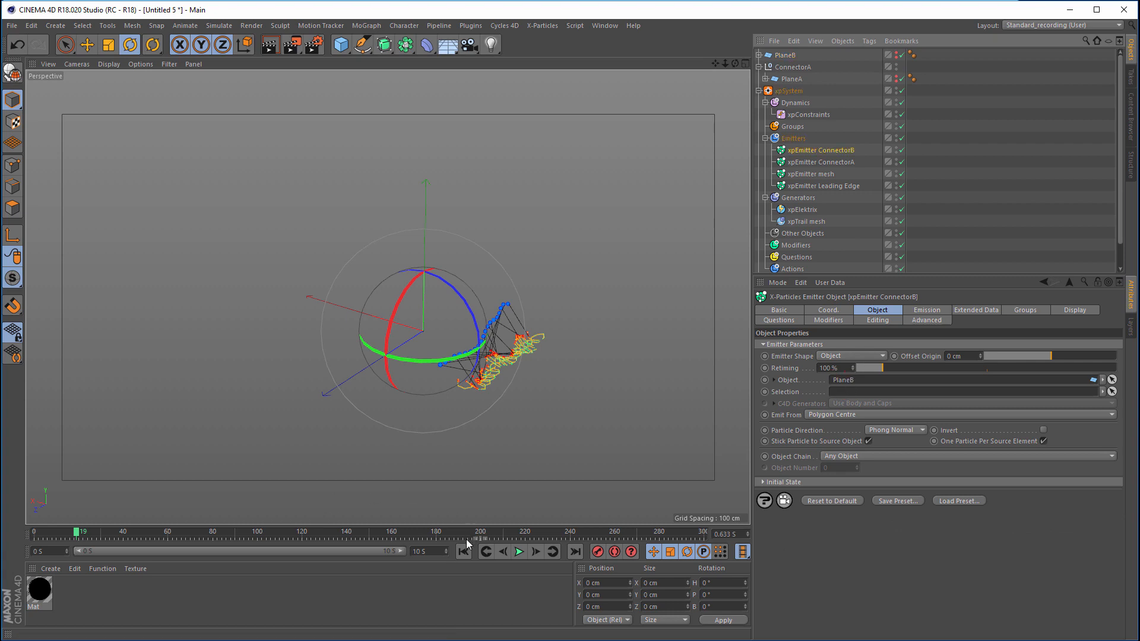
pyautogui.click(464, 552)
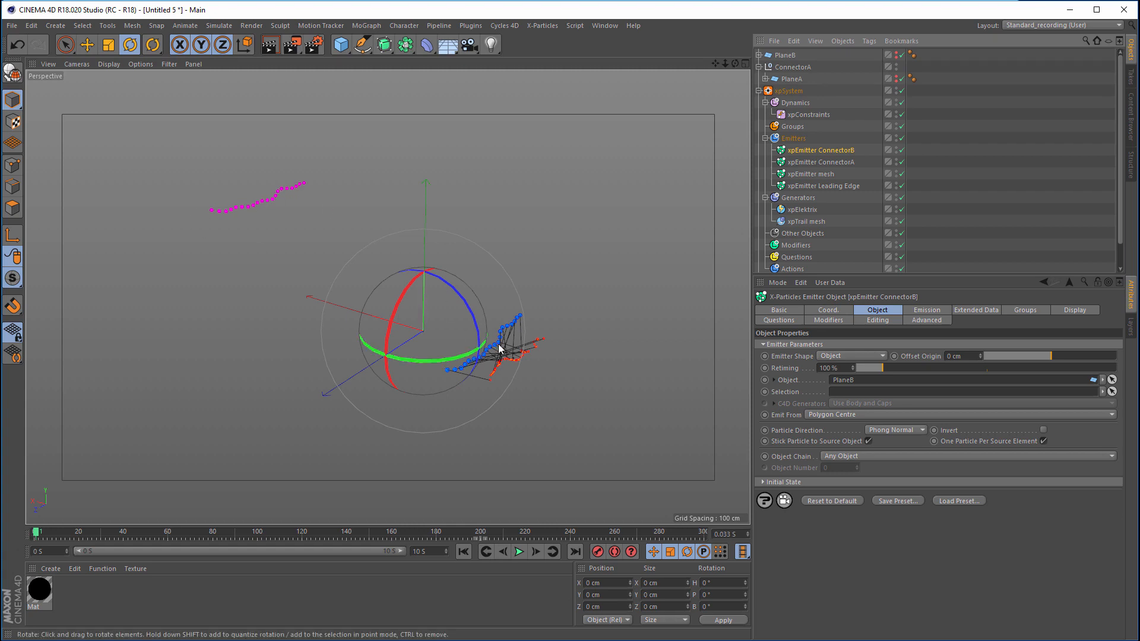
# Step: Rename the Elektrix generator xpElektrixA
pyautogui.doubleClick(806, 209)
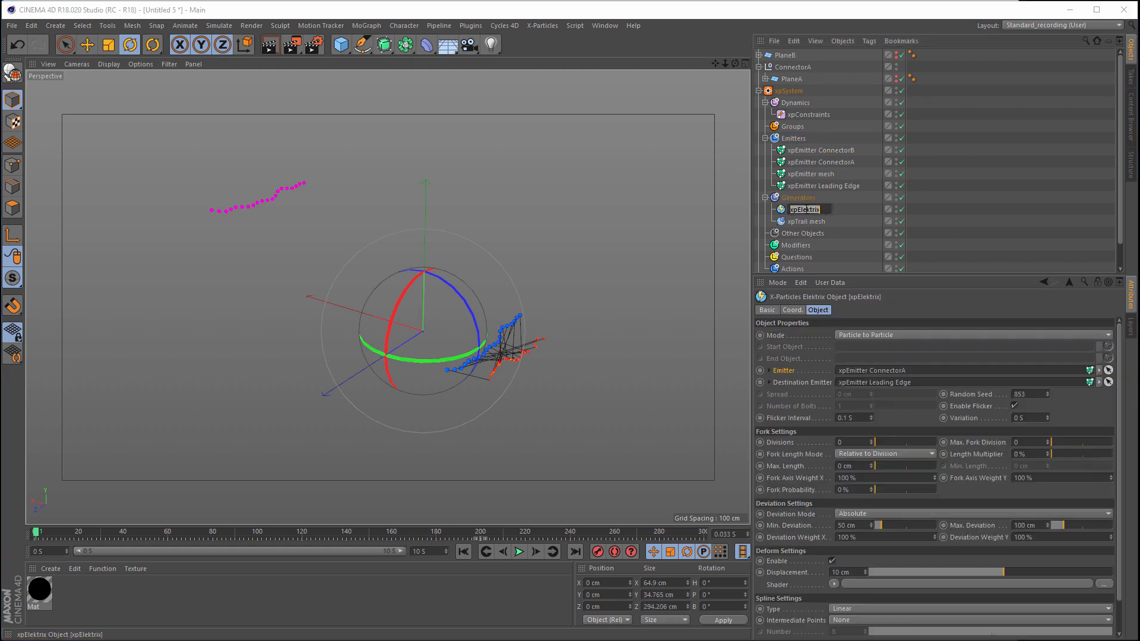
pyautogui.click(820, 209)
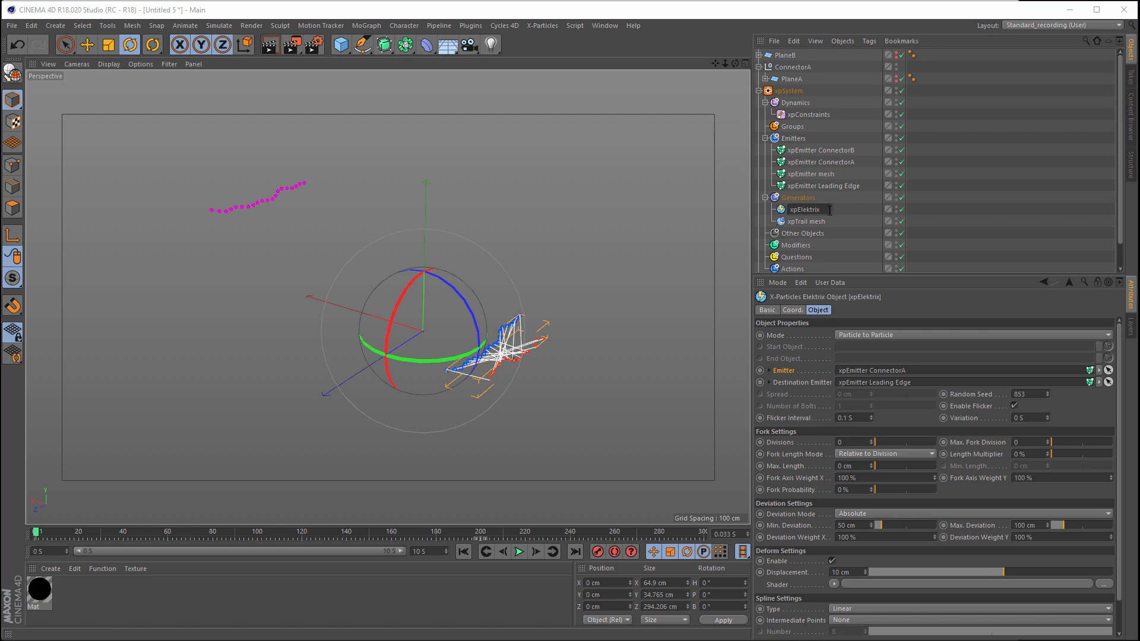
pyautogui.write('A')
pyautogui.press('Return')
# Step: Duplicate xpElektrixA as xpElektrixB, with xpEmitter ConnectorB as its emitter and xpEmitter ConnectorA as its destination emitter
pyautogui.keyDown('ctrl'); pyautogui.moveTo(817, 214); pyautogui.dragTo(900, 207); pyautogui.keyUp('ctrl')
pyautogui.doubleClick(823, 211)
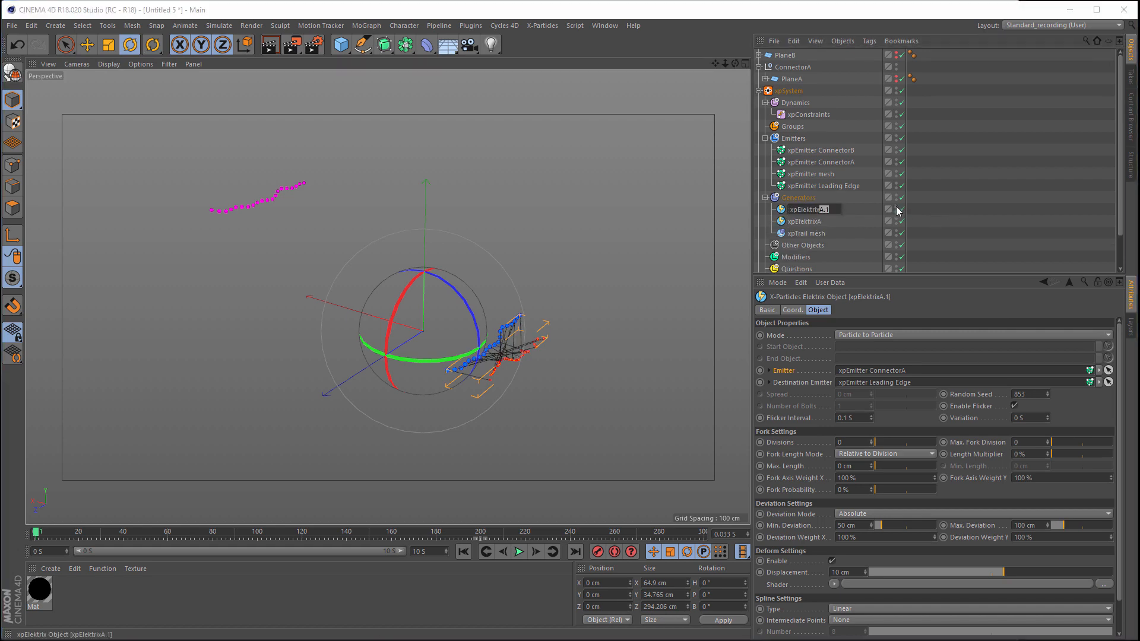
pyautogui.write('B')
pyautogui.press('Return')
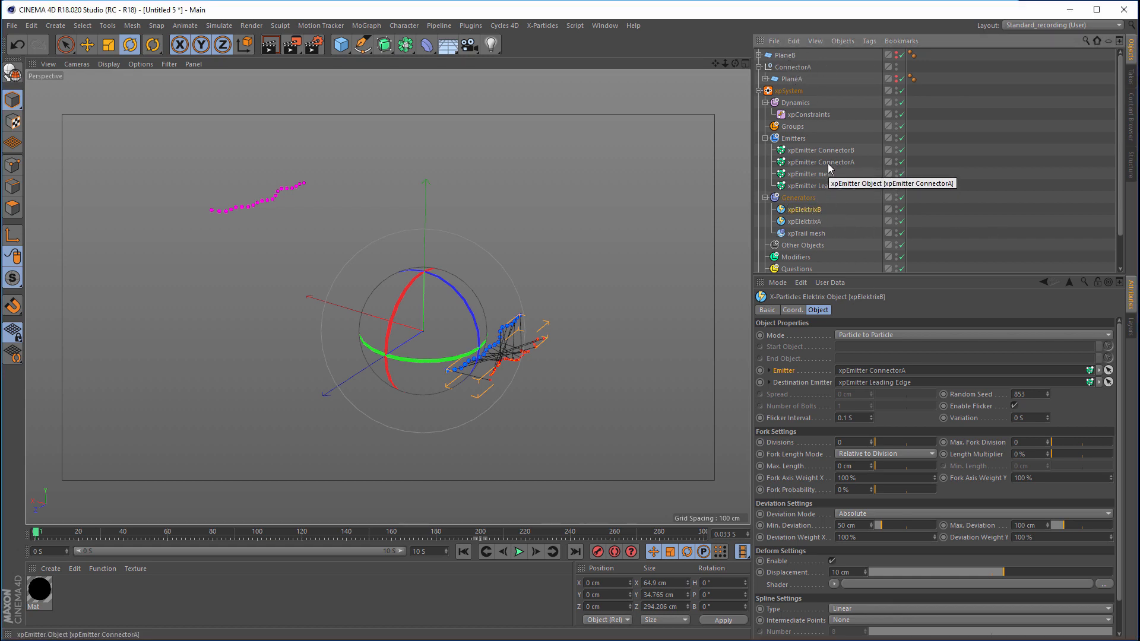
pyautogui.moveTo(825, 153); pyautogui.dragTo(883, 373)
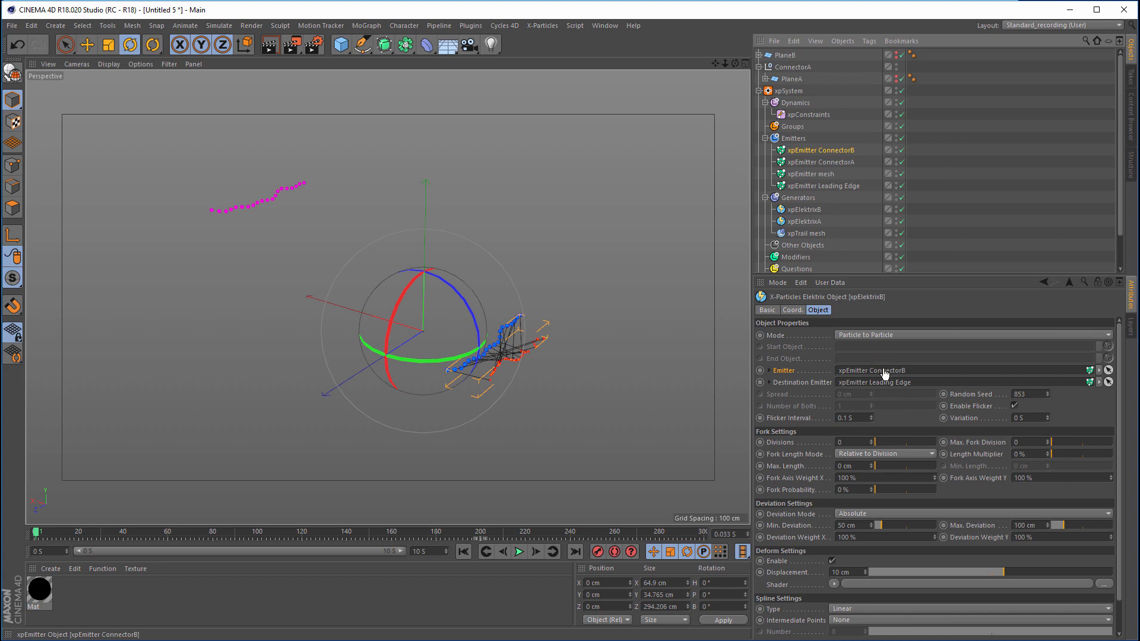
pyautogui.moveTo(846, 166); pyautogui.dragTo(872, 386)
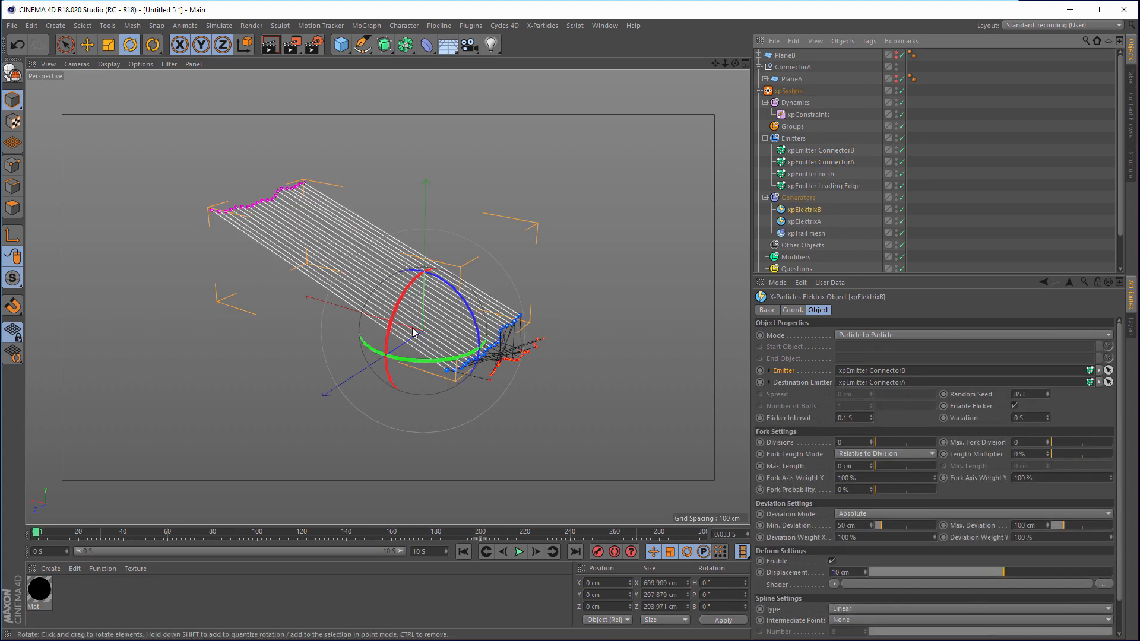
# Step: Resize PlaneB to about 413 cm high and 0 cm wide, and replay the animation from the start
pyautogui.click(787, 56)
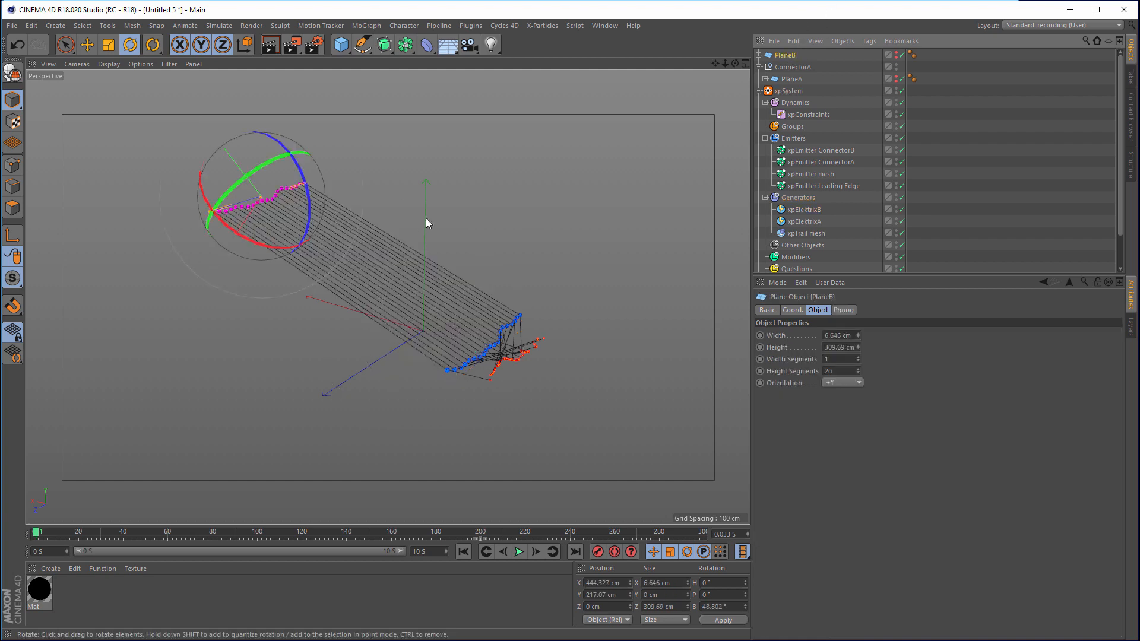
pyautogui.keyDown('alt'); pyautogui.moveTo(426, 219); pyautogui.dragTo(409, 235); pyautogui.keyUp('alt')
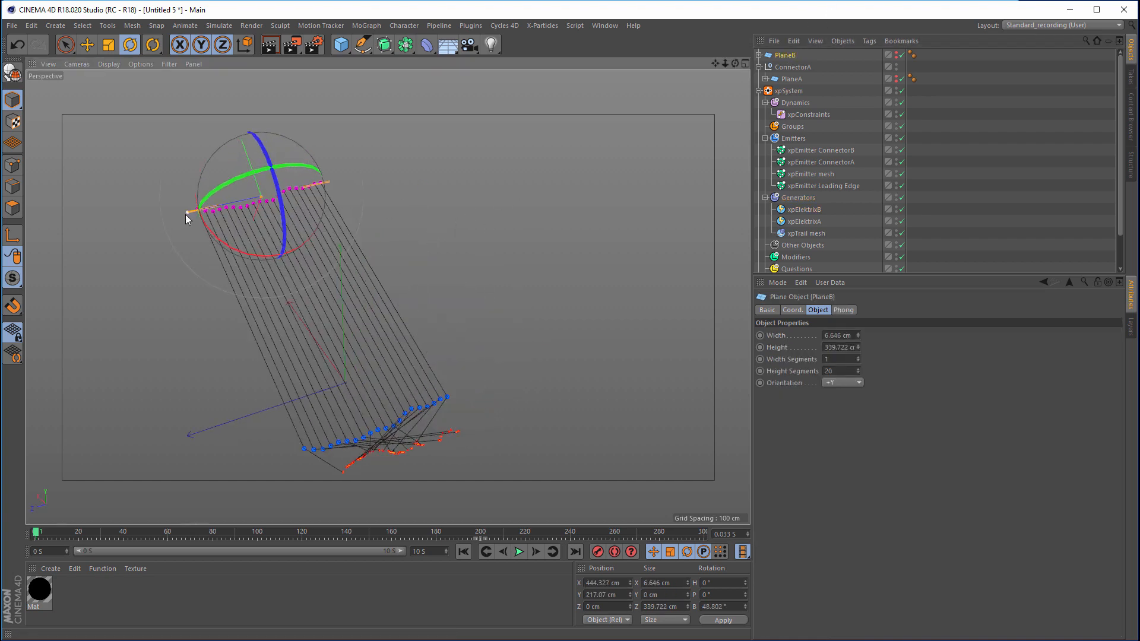
pyautogui.moveTo(172, 220); pyautogui.dragTo(256, 187)
pyautogui.keyDown('alt'); pyautogui.moveTo(250, 309); pyautogui.dragTo(237, 330); pyautogui.keyUp('alt')
pyautogui.click(463, 552)
pyautogui.click(518, 552)
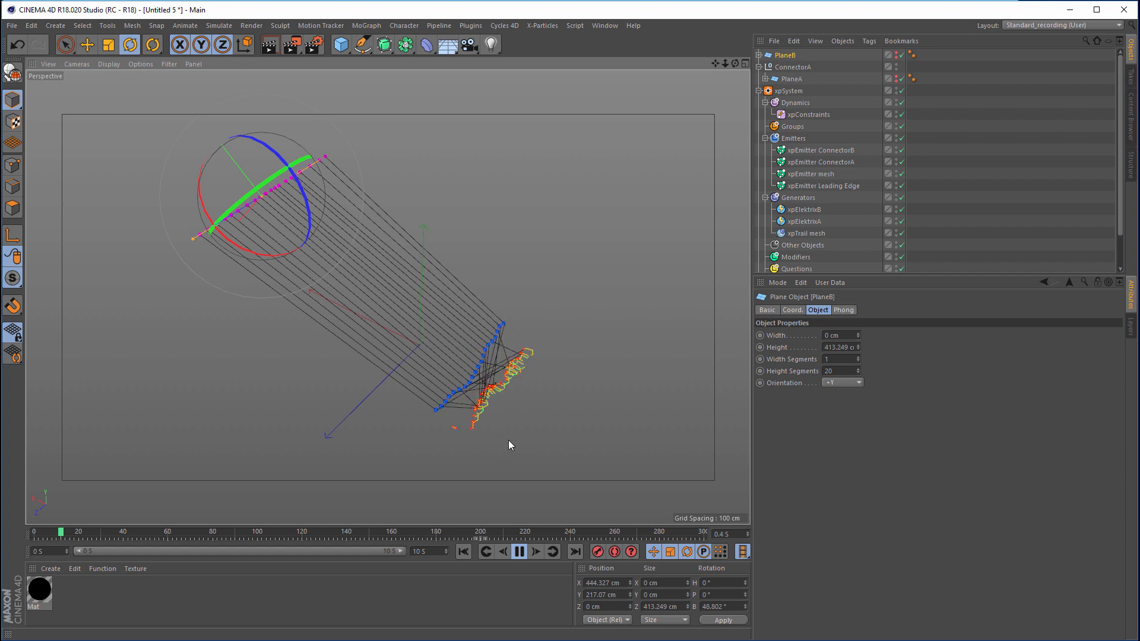
# Step: Set the strength of PlaneB's Displacer to about 698 % and show the settings of PlaneA's Displacer
pyautogui.keyDown('alt'); pyautogui.moveTo(508, 440); pyautogui.dragTo(596, 348); pyautogui.keyUp('alt')
pyautogui.press('F8')
pyautogui.keyDown('alt'); pyautogui.moveTo(616, 265); pyautogui.dragTo(611, 289); pyautogui.keyUp('alt')
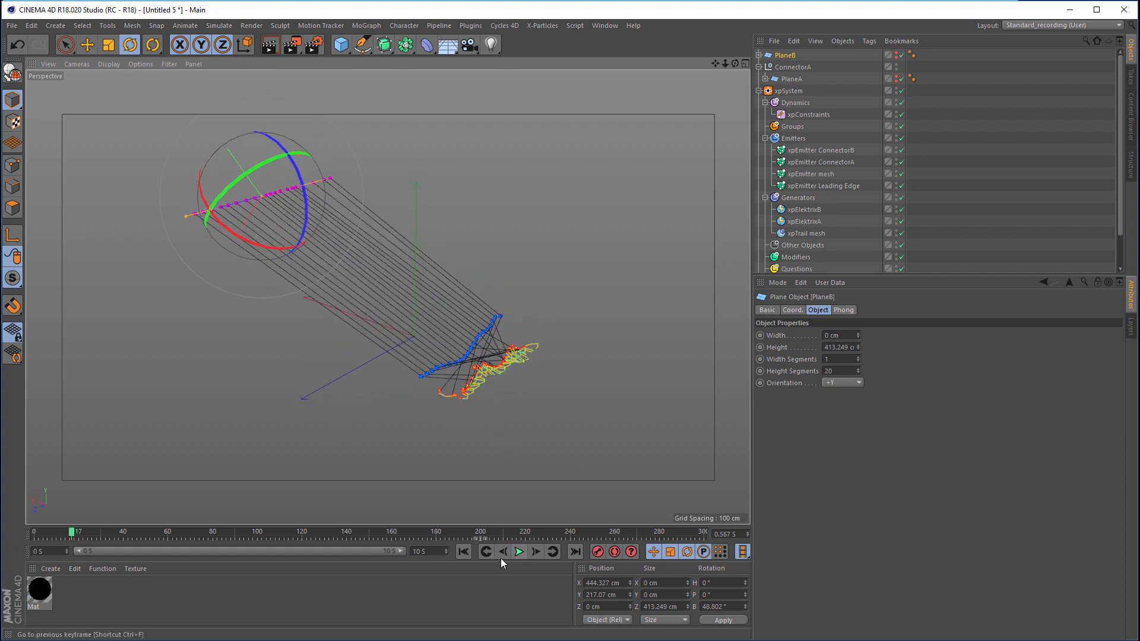
pyautogui.click(758, 54)
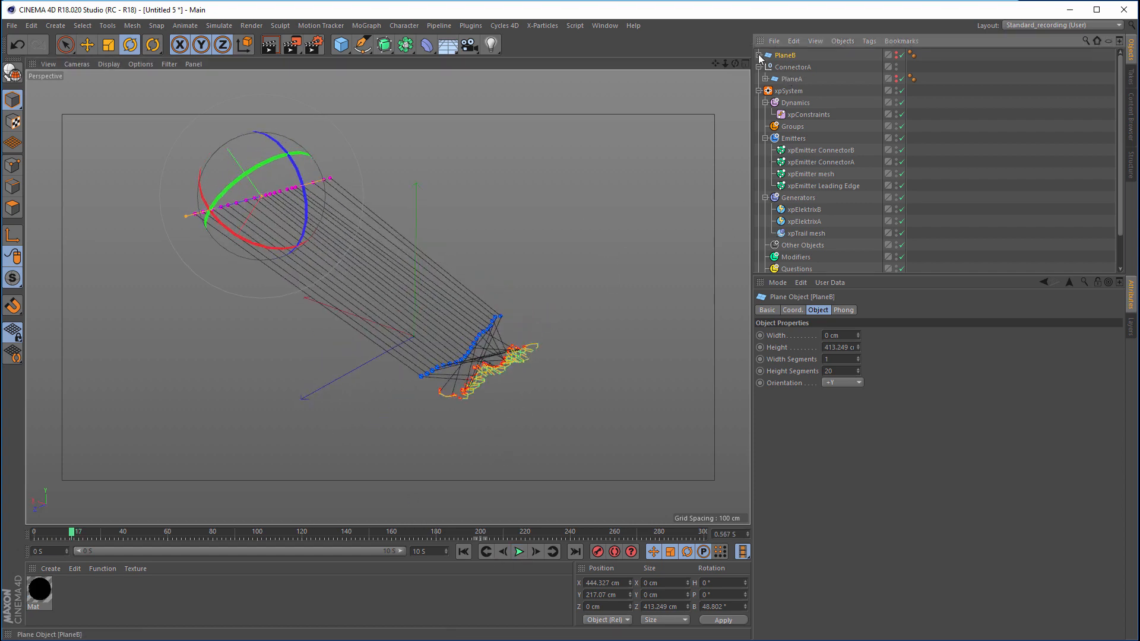
pyautogui.click(795, 66)
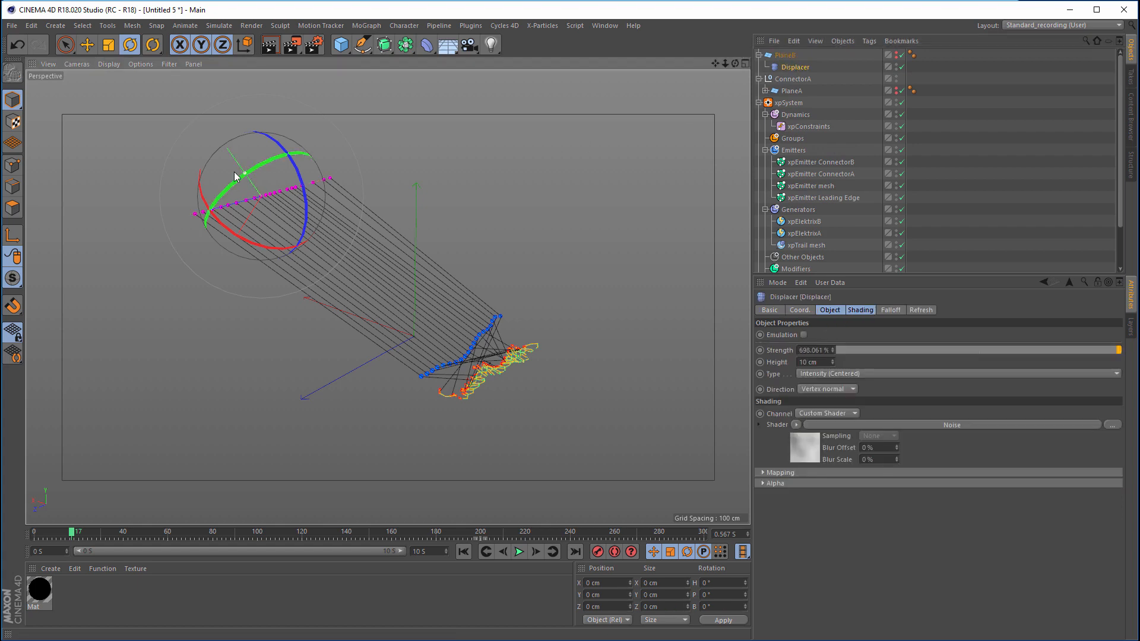
pyautogui.keyDown('ctrl'); pyautogui.moveTo(795, 66); pyautogui.dragTo(794, 91); pyautogui.keyUp('ctrl')
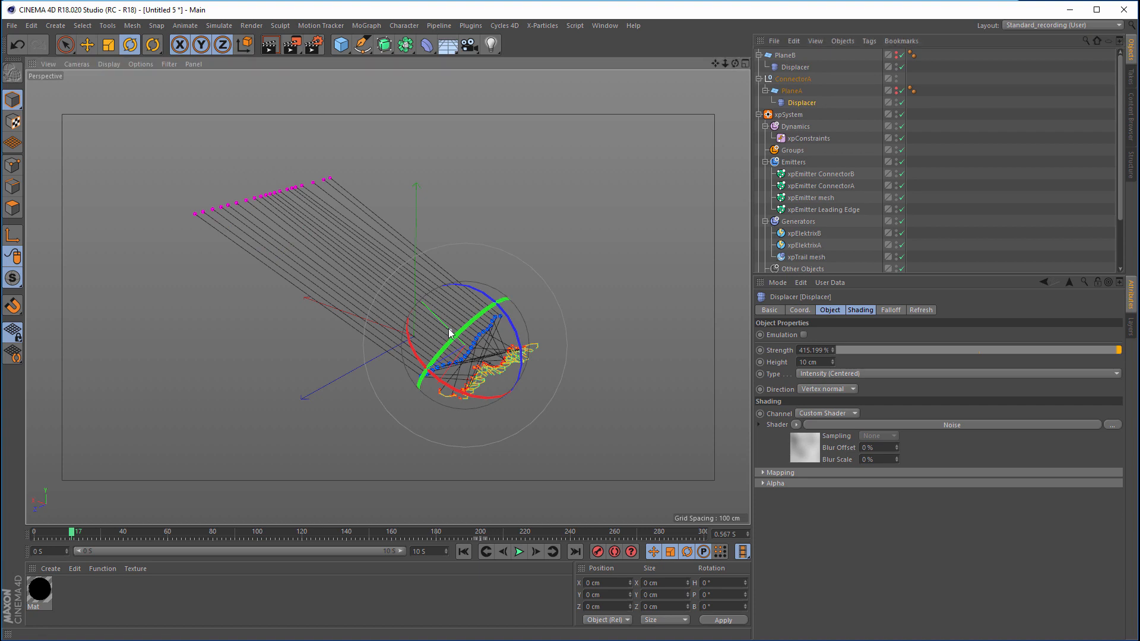
# Step: Set PlaneB's width to 5 cm and replay the animation from the start, pausing to inspect the leading-edge connections
pyautogui.click(463, 551)
pyautogui.click(518, 550)
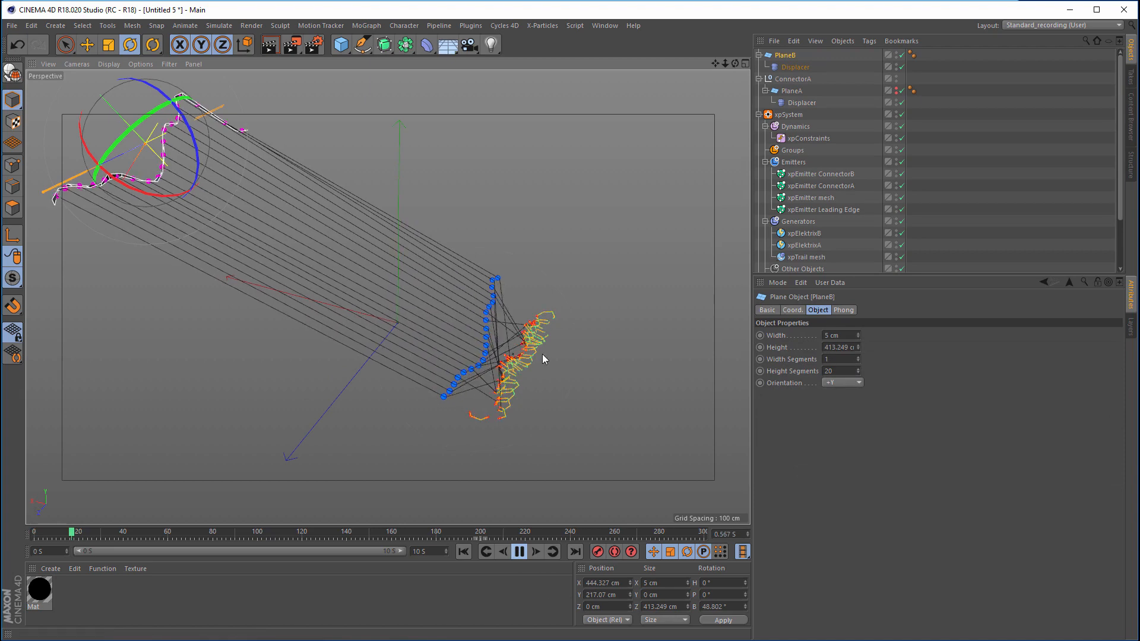
pyautogui.scroll(5, 588, 343)
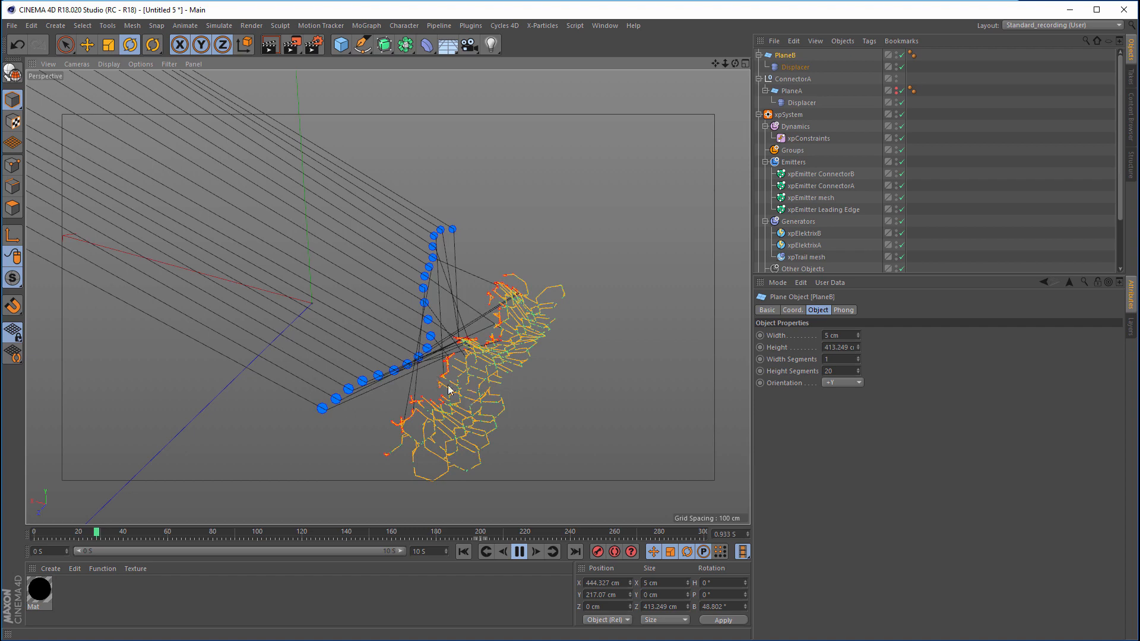
pyautogui.click(519, 553)
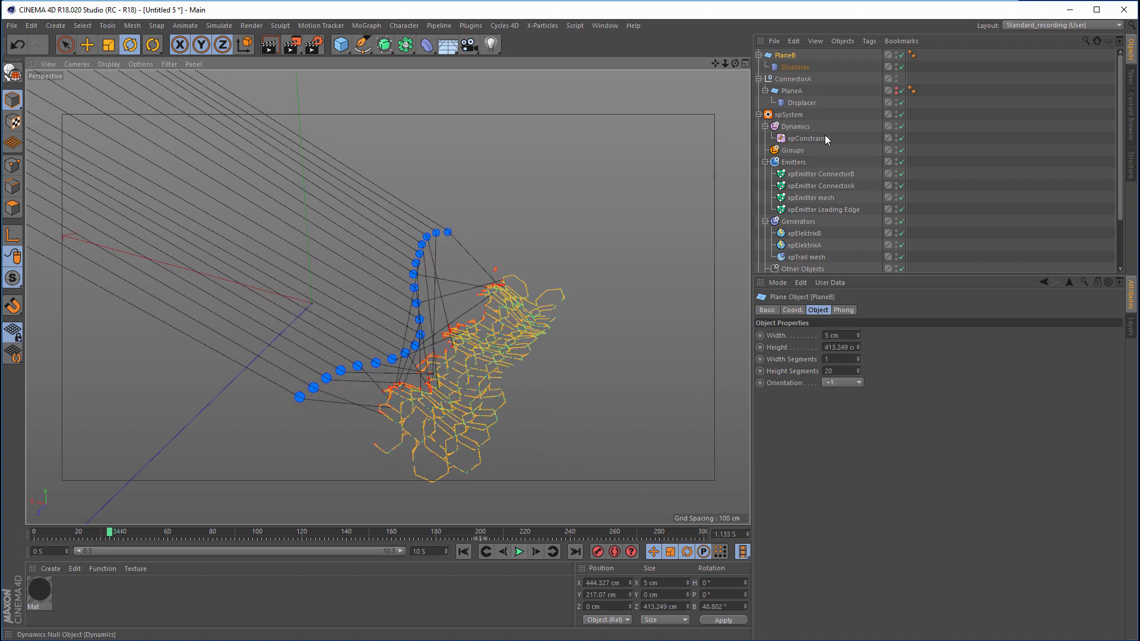
# Step: Set the birth connection limit of xpConstraints to 8 and its radius to 8 cm, and replay the animation from the start
pyautogui.click(826, 197)
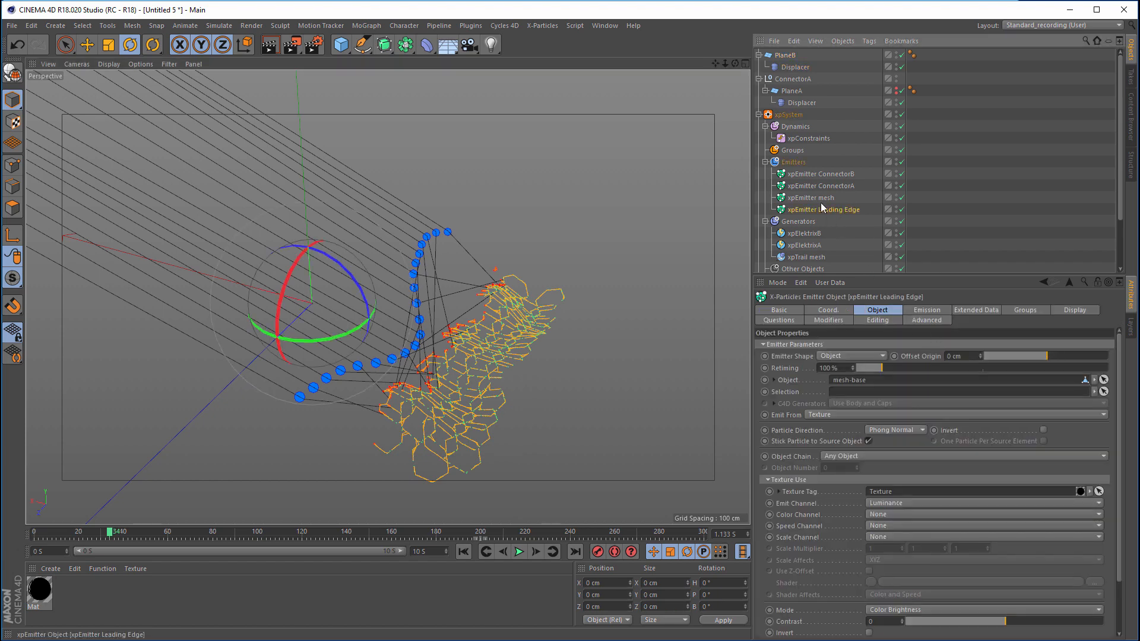
pyautogui.click(935, 309)
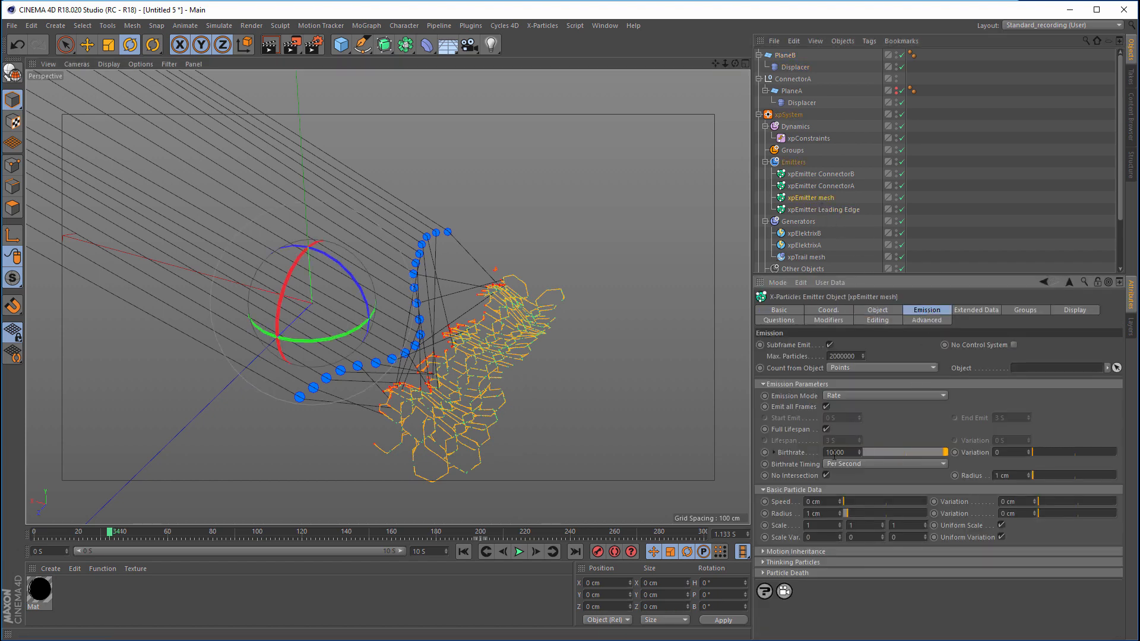
pyautogui.click(811, 138)
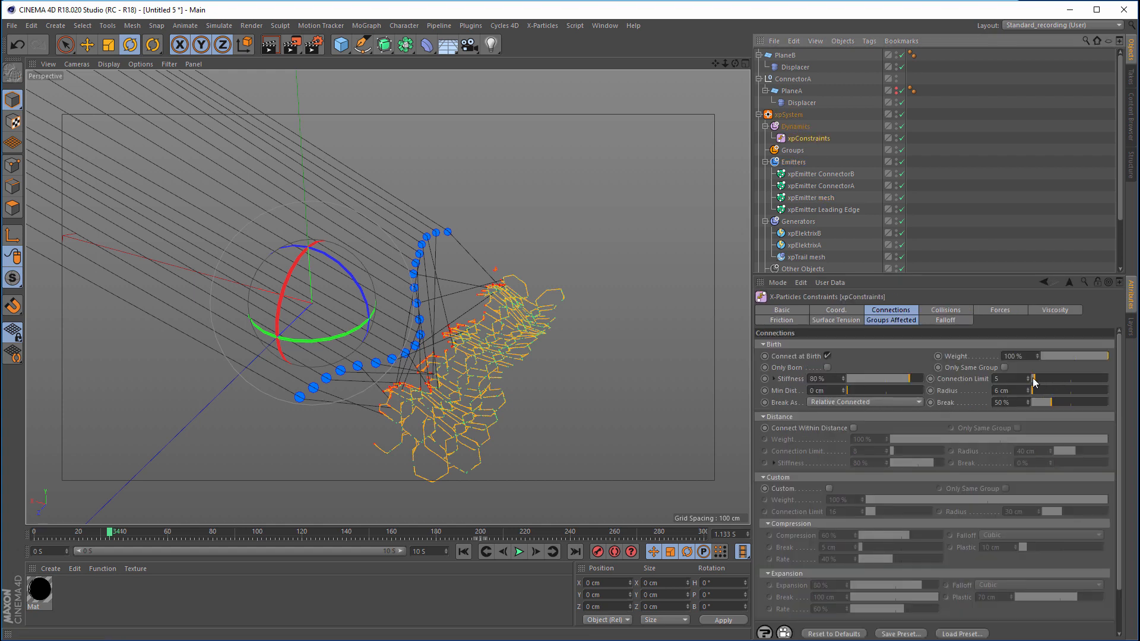
pyautogui.doubleClick(995, 379)
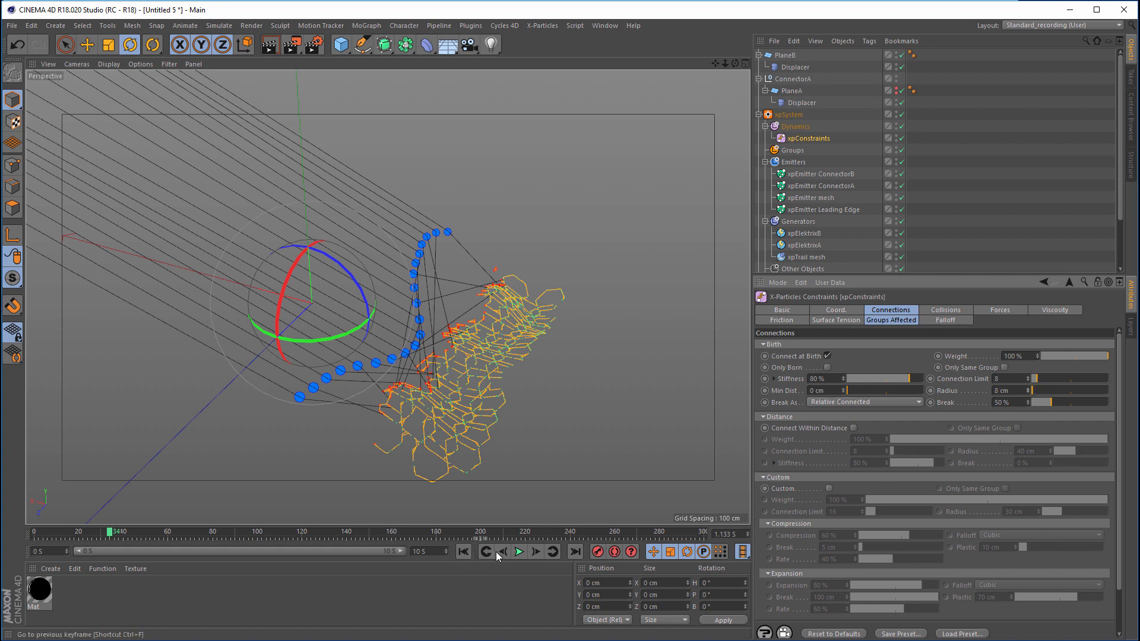
pyautogui.click(463, 551)
pyautogui.click(519, 552)
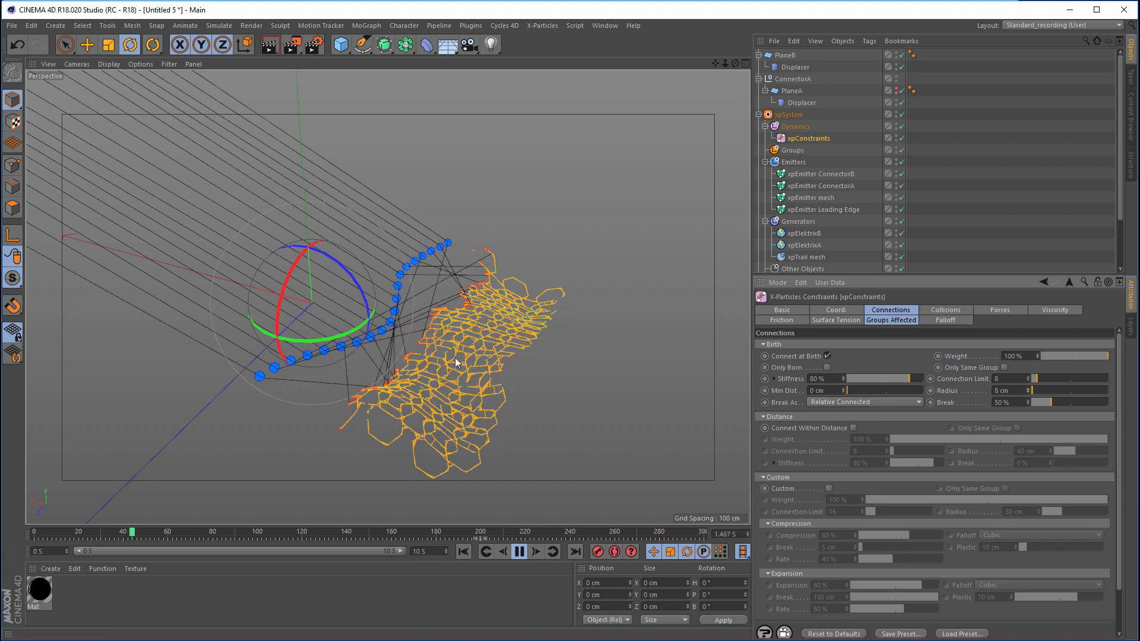
# Step: Stop playback and set the xpConstraints birth connection limit to 10 and radius to 9 cm
pyautogui.press('F8')
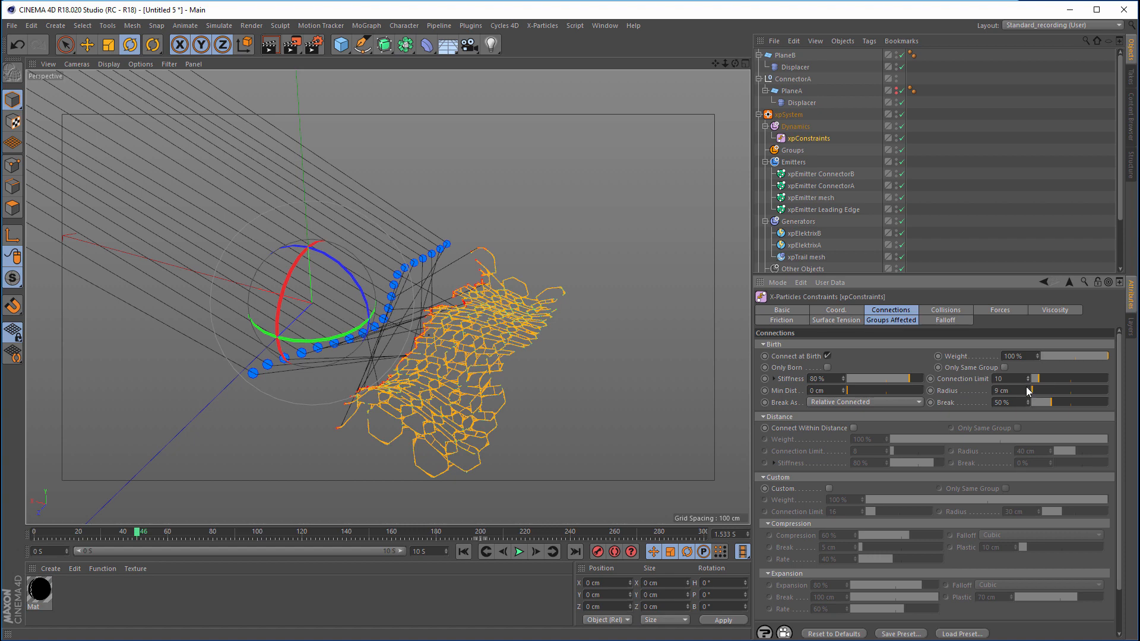
pyautogui.click(996, 176)
pyautogui.keyDown('alt'); pyautogui.moveTo(463, 339); pyautogui.dragTo(386, 298); pyautogui.keyUp('alt')
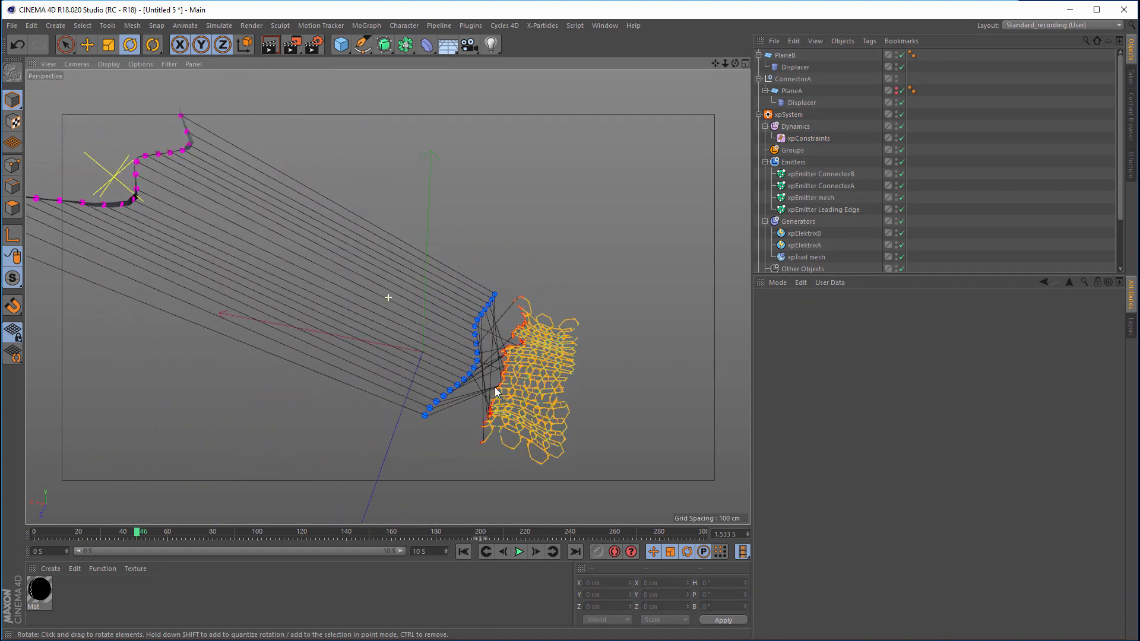
# Step: Give xpElektrixB and xpElektrixA an orange display color with a hue of about 42° and 100 % saturation
pyautogui.click(805, 233)
pyautogui.keyDown('ctrl'); pyautogui.click(805, 244); pyautogui.keyUp('ctrl')
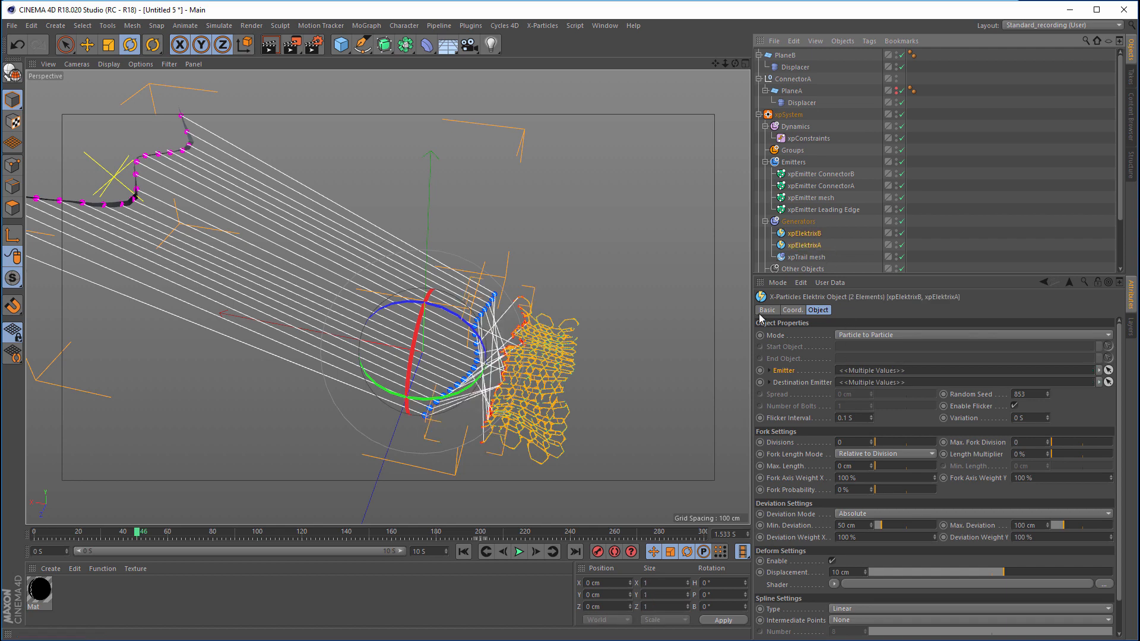
pyautogui.click(766, 310)
pyautogui.click(837, 382)
pyautogui.click(842, 405)
pyautogui.click(837, 394)
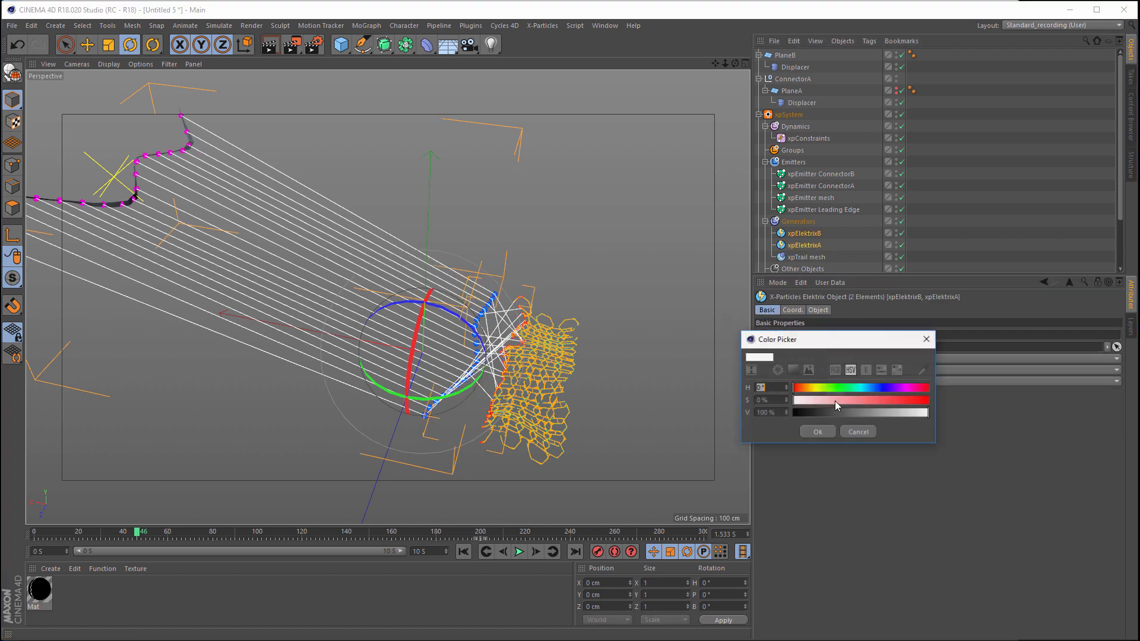
pyautogui.moveTo(794, 387); pyautogui.dragTo(810, 388)
pyautogui.click(927, 401)
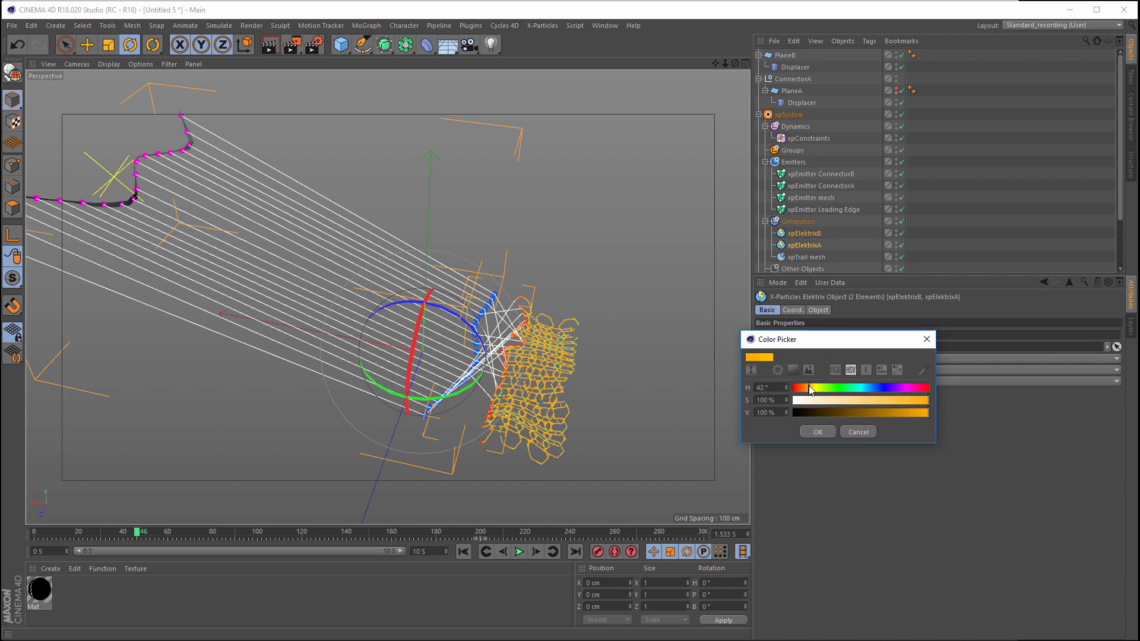
pyautogui.click(817, 432)
pyautogui.click(946, 240)
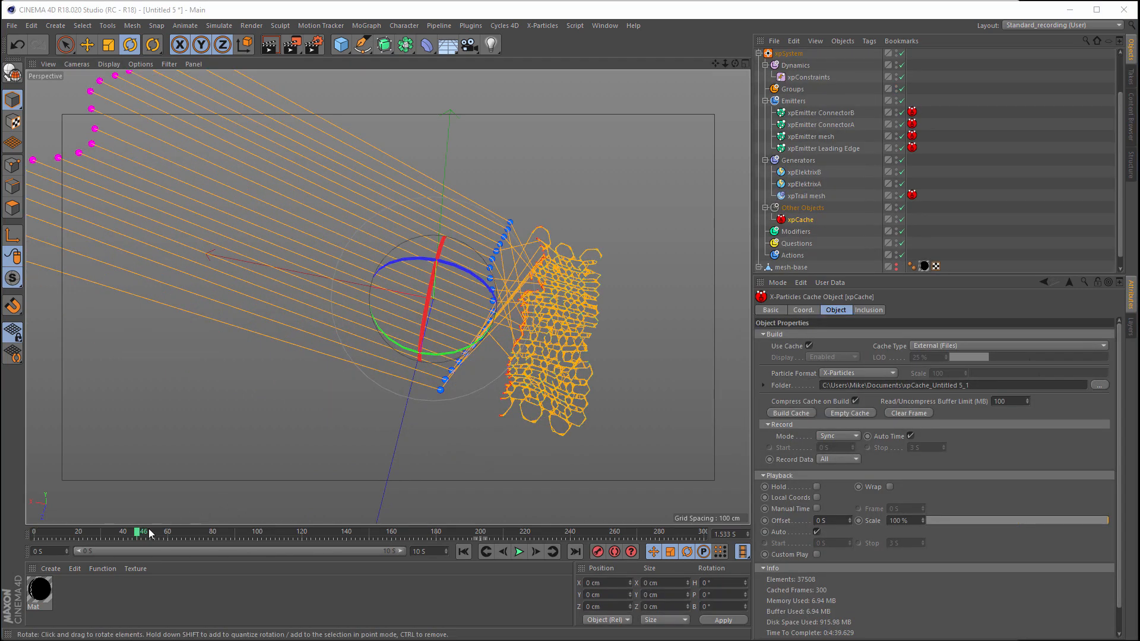
# Step: Scrub through the cached animation, hide the Emitters group in the viewport and end at frame 154
pyautogui.moveTo(150, 533); pyautogui.dragTo(537, 554)
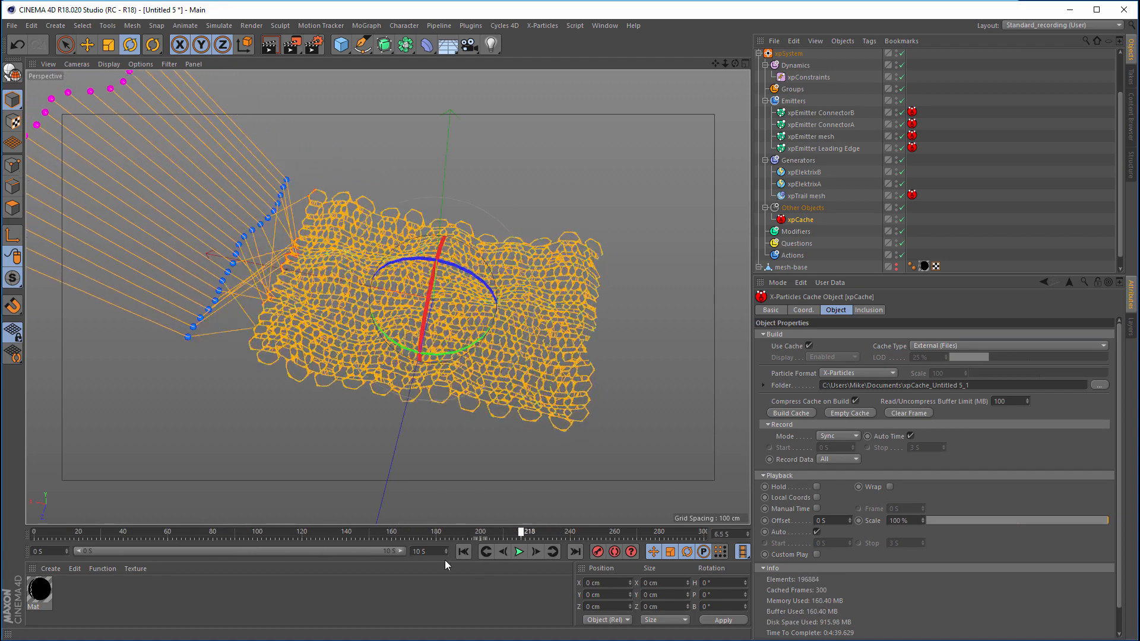
pyautogui.moveTo(444, 561); pyautogui.dragTo(278, 568)
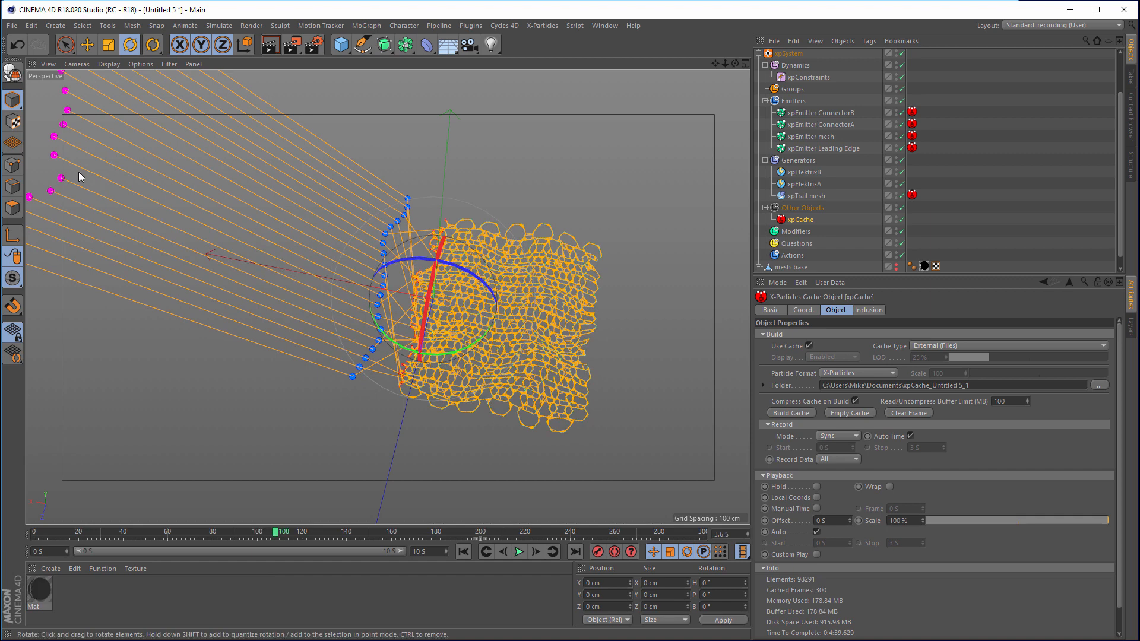
pyautogui.click(896, 100)
pyautogui.keyDown('alt'); pyautogui.moveTo(657, 297); pyautogui.dragTo(551, 321); pyautogui.keyUp('alt')
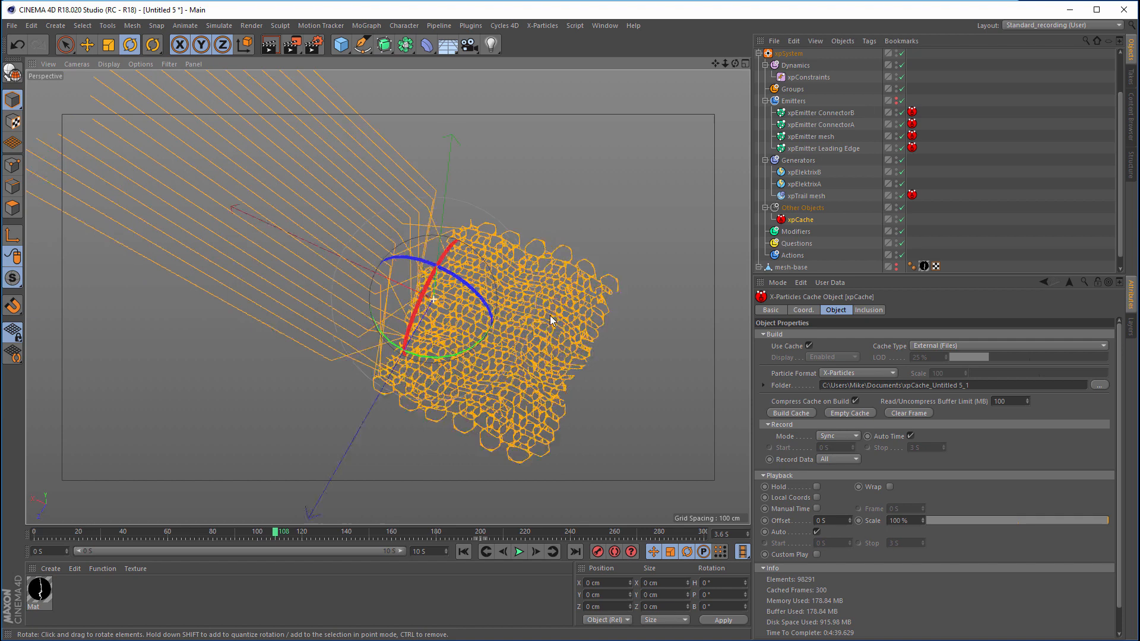
pyautogui.click(953, 215)
pyautogui.keyDown('alt'); pyautogui.moveTo(462, 315); pyautogui.dragTo(518, 317); pyautogui.keyUp('alt')
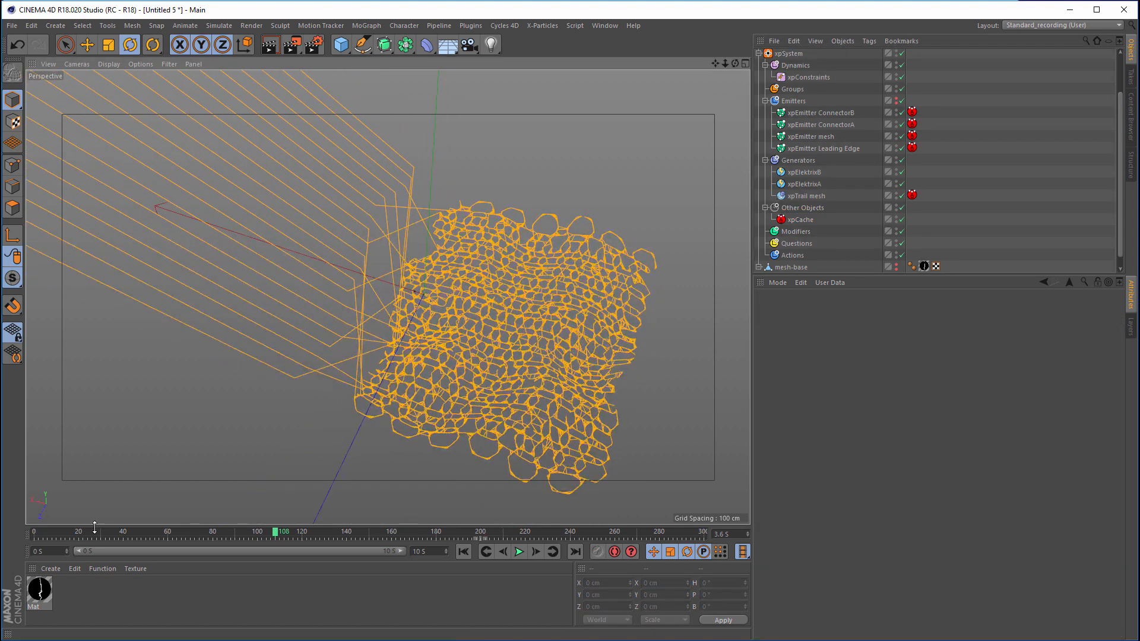
pyautogui.moveTo(71, 534); pyautogui.dragTo(379, 512)
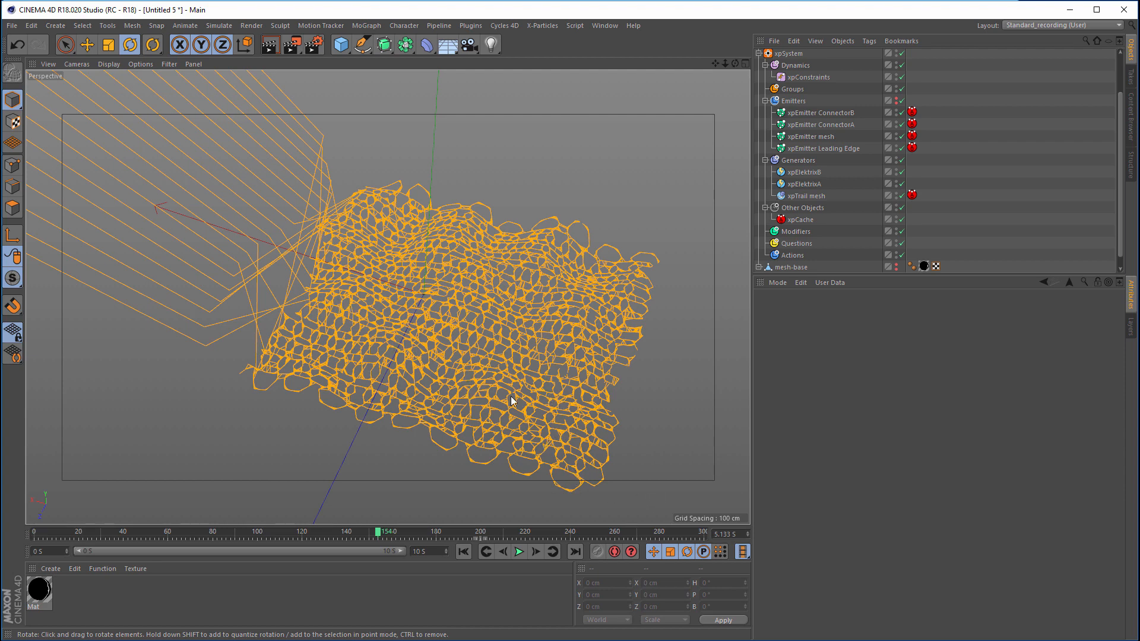
pyautogui.keyDown('alt'); pyautogui.moveTo(336, 366); pyautogui.dragTo(380, 362); pyautogui.keyUp('alt')
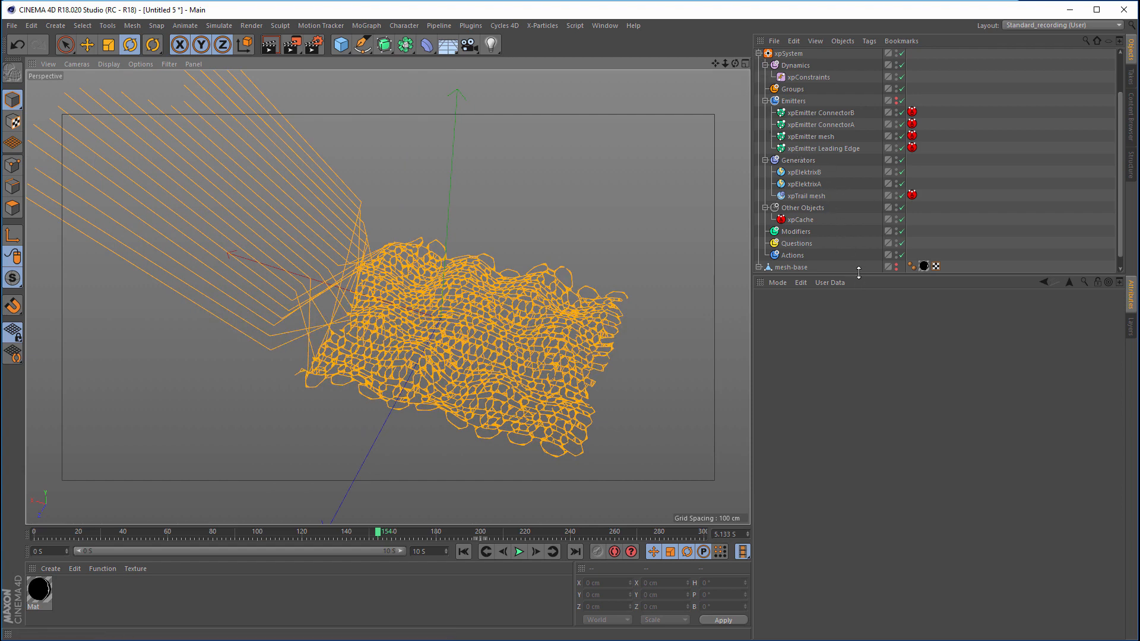
# Step: Add Cycles 4D cyCurve tags to xpElektrixB, xpElektrixA and xpTrail mesh, and show the trail's curve settings
pyautogui.moveTo(858, 277); pyautogui.dragTo(857, 350)
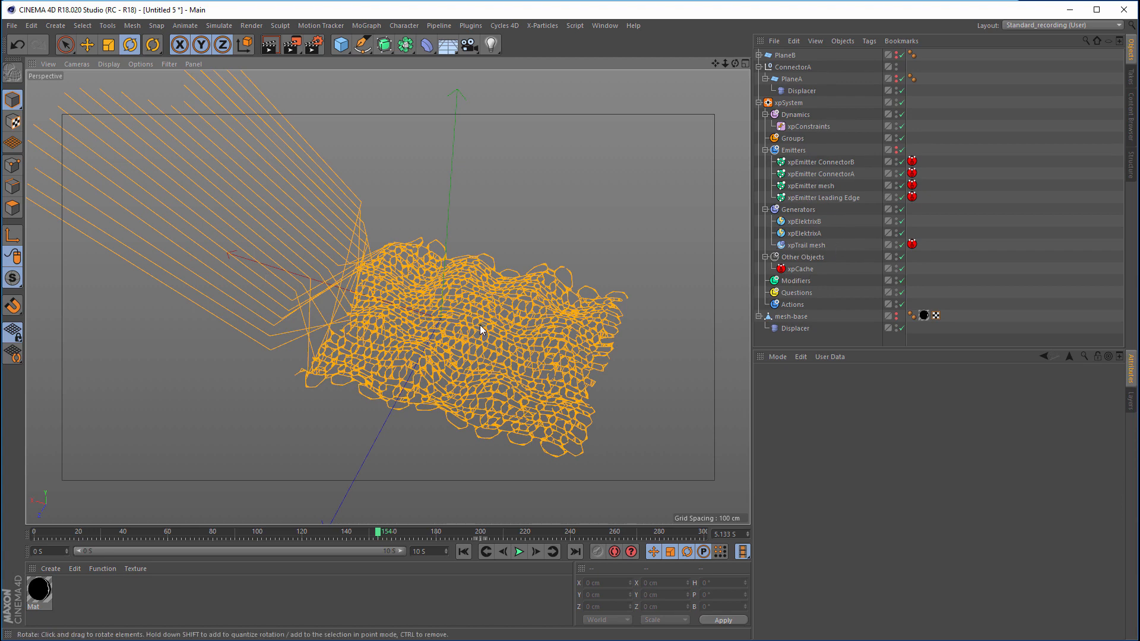
pyautogui.moveTo(833, 244); pyautogui.dragTo(809, 225)
pyautogui.rightClick(811, 224)
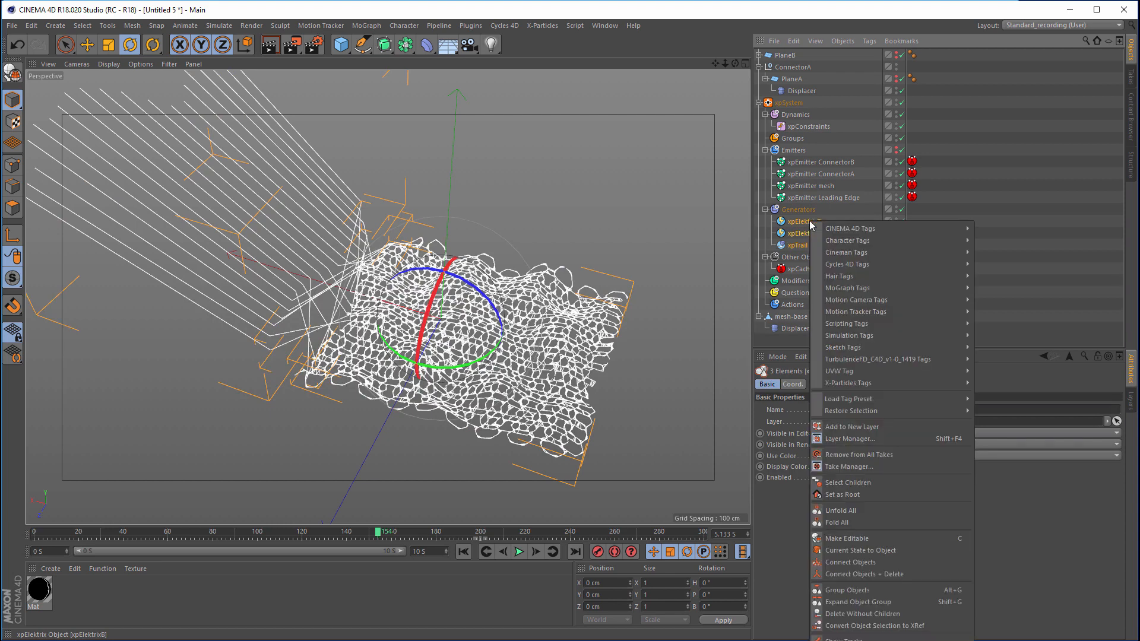
pyautogui.moveTo(850, 266)
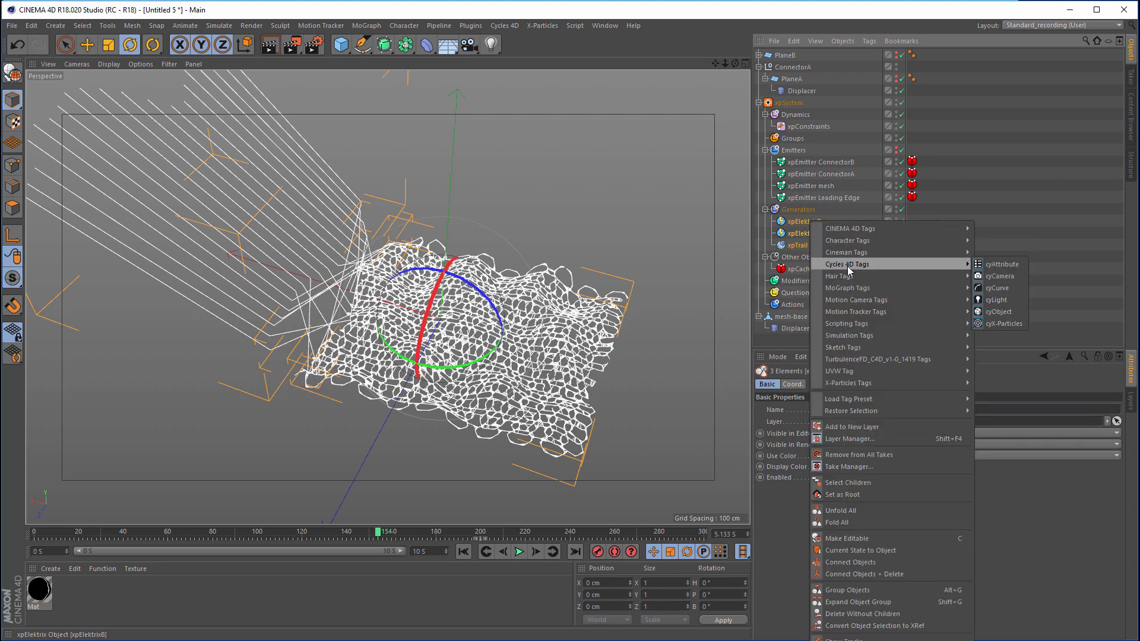
pyautogui.click(998, 289)
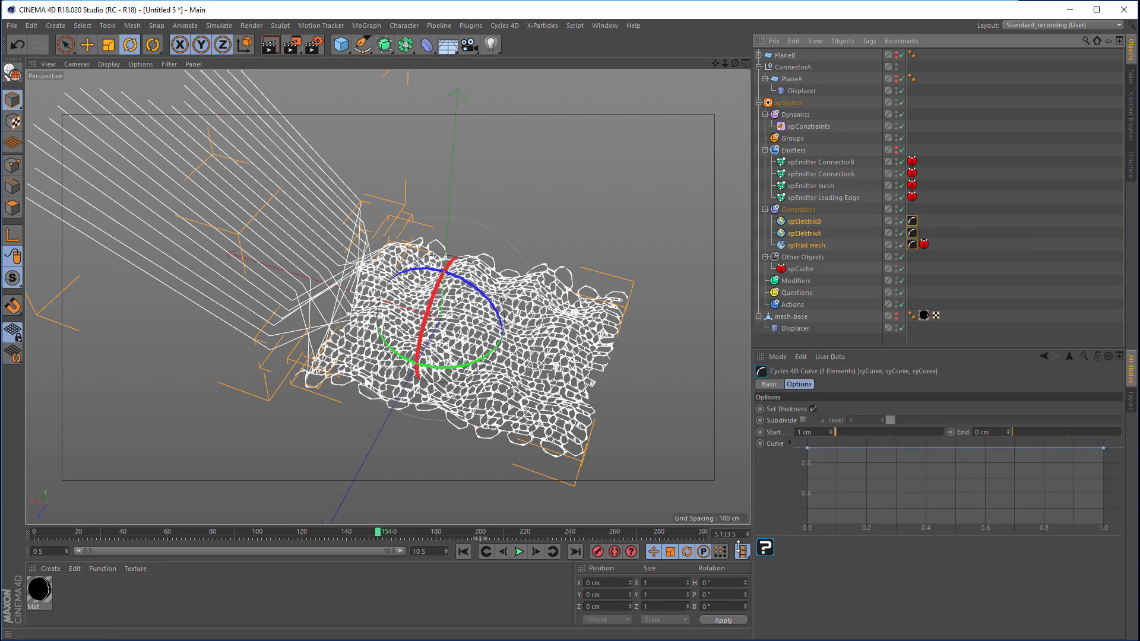
pyautogui.click(912, 234)
pyautogui.click(912, 245)
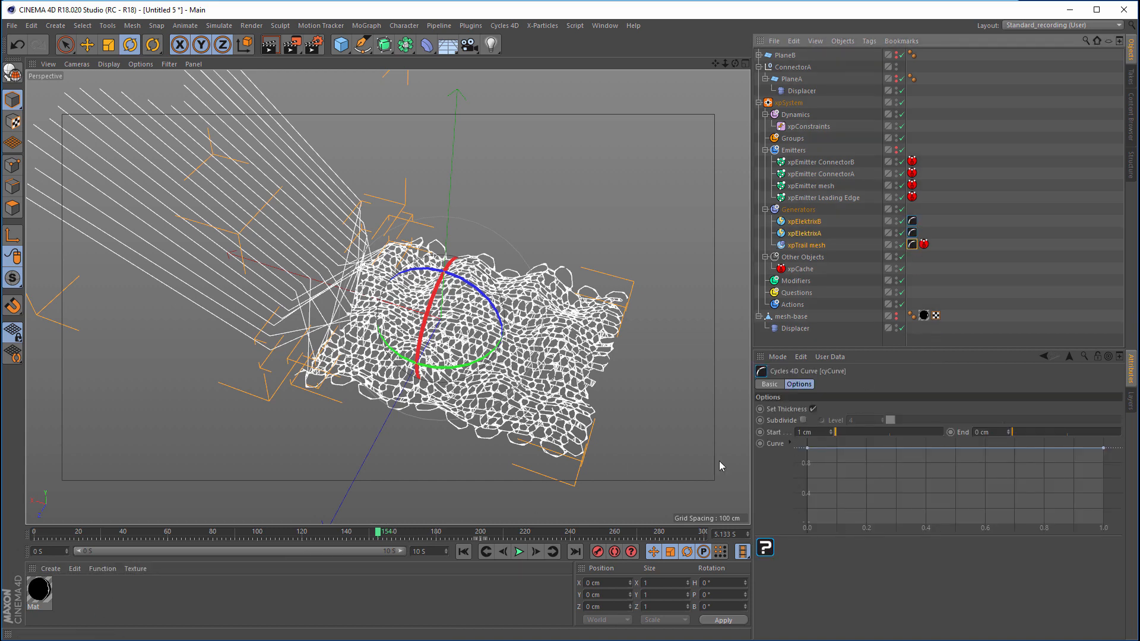
# Step: Create a Cycles 4D Object Material and apply it to xpElektrixB, xpElektrixA and xpTrail mesh
pyautogui.click(51, 569)
pyautogui.moveTo(60, 610)
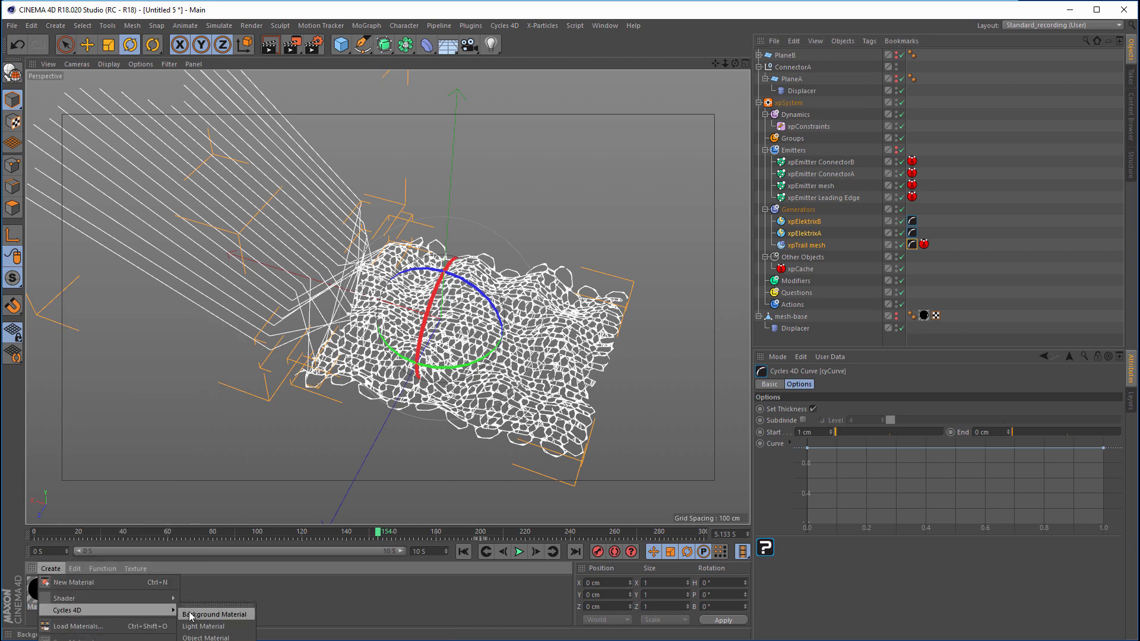
pyautogui.click(202, 632)
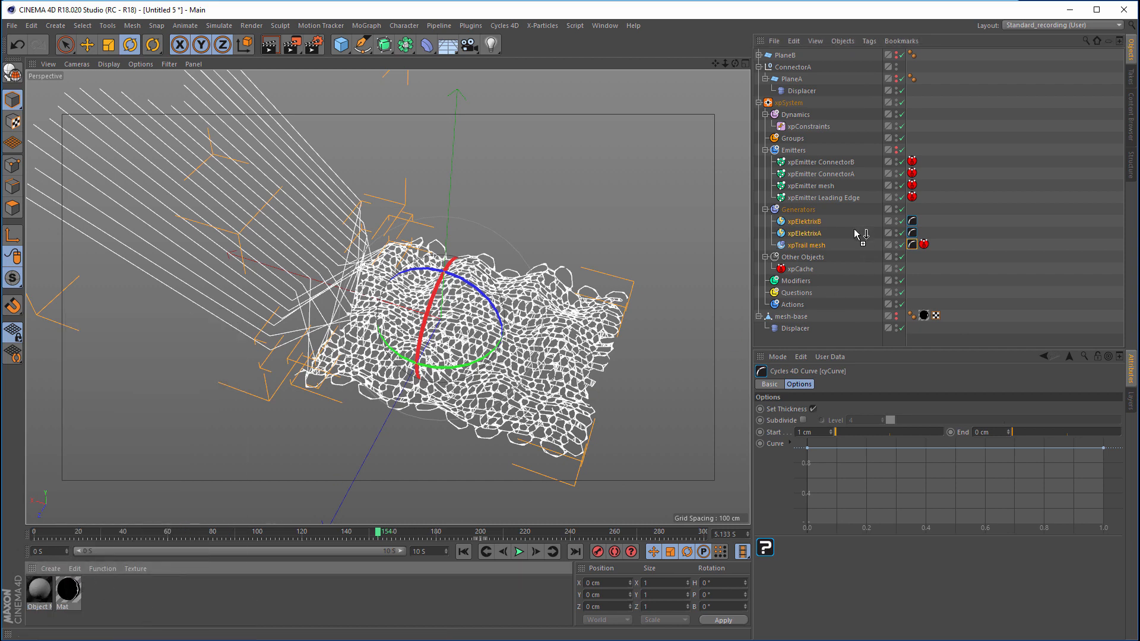
pyautogui.moveTo(858, 233); pyautogui.dragTo(814, 222)
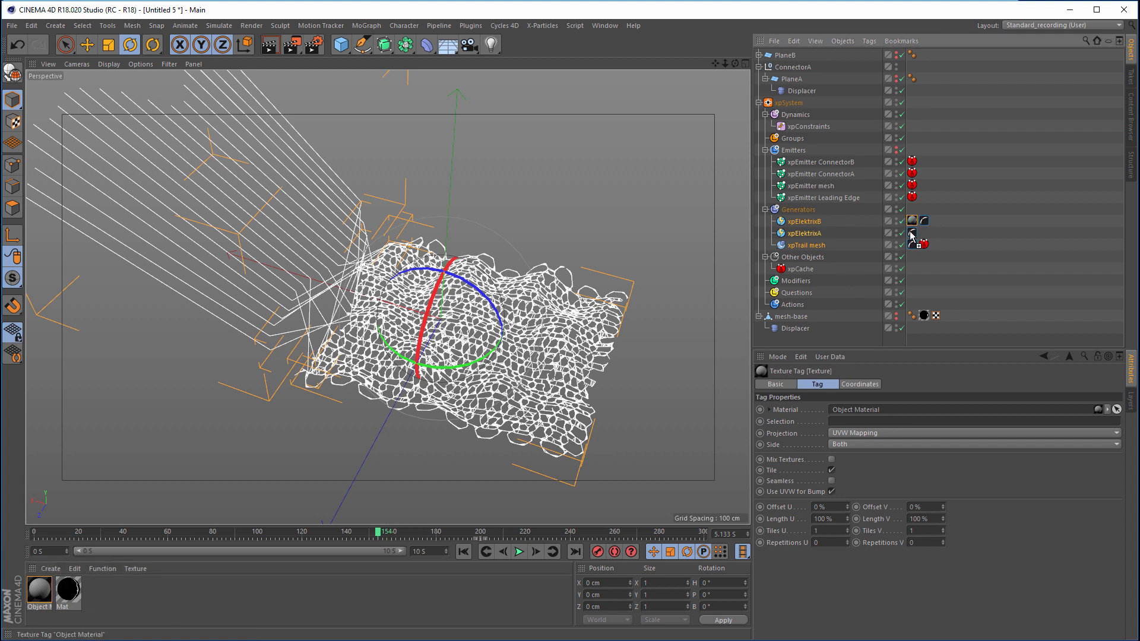
pyautogui.keyDown('ctrl'); pyautogui.moveTo(911, 234); pyautogui.dragTo(912, 245); pyautogui.keyUp('ctrl')
pyautogui.click(760, 292)
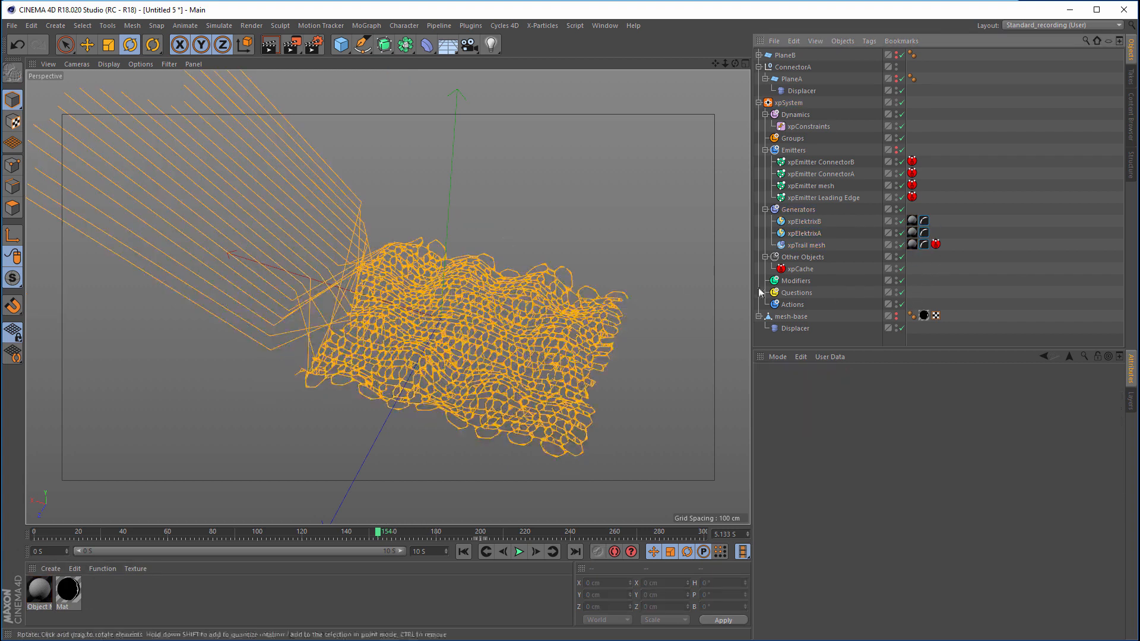
# Step: Add a Cycles 4D light to the scene
pyautogui.click(503, 27)
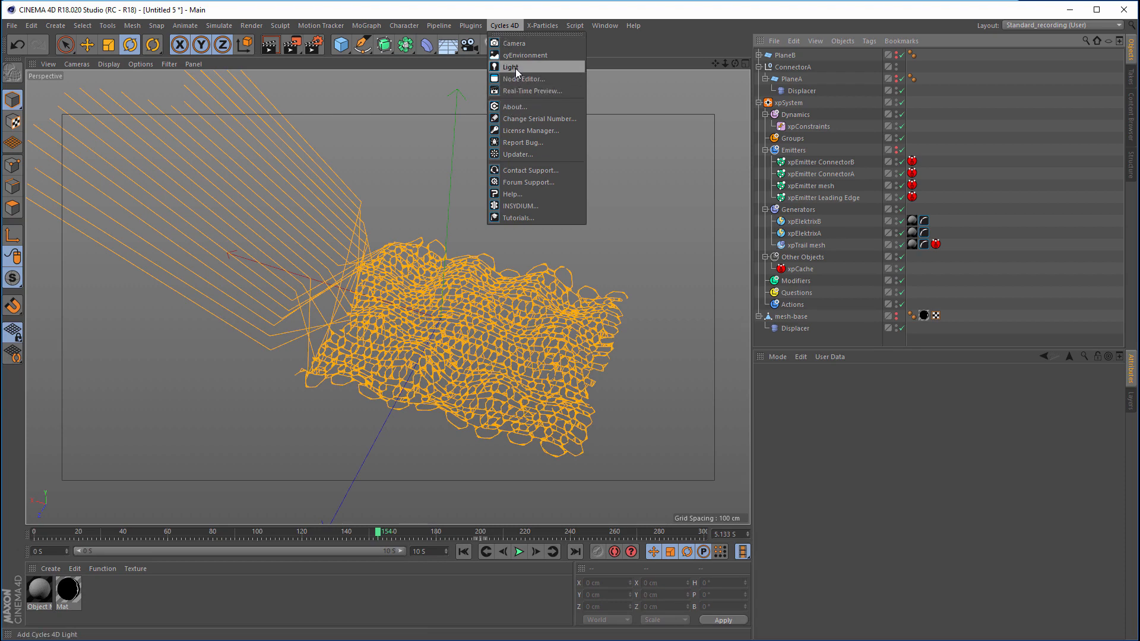
pyautogui.click(512, 67)
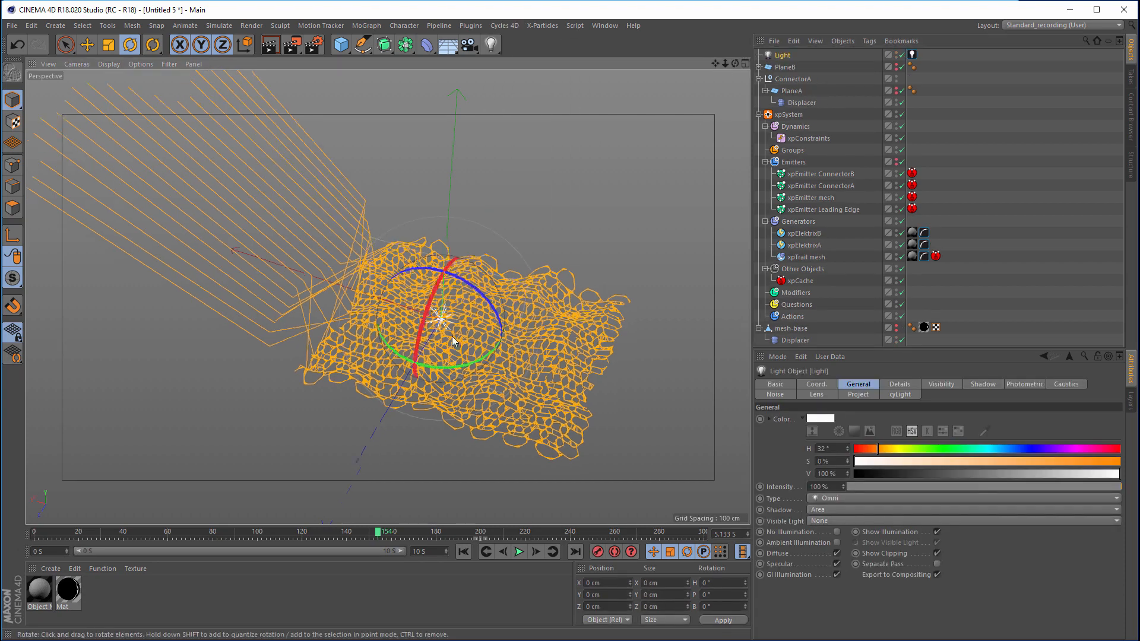
# Step: Change the Cycles 4D light's type from its light tag to an area light
pyautogui.click(912, 55)
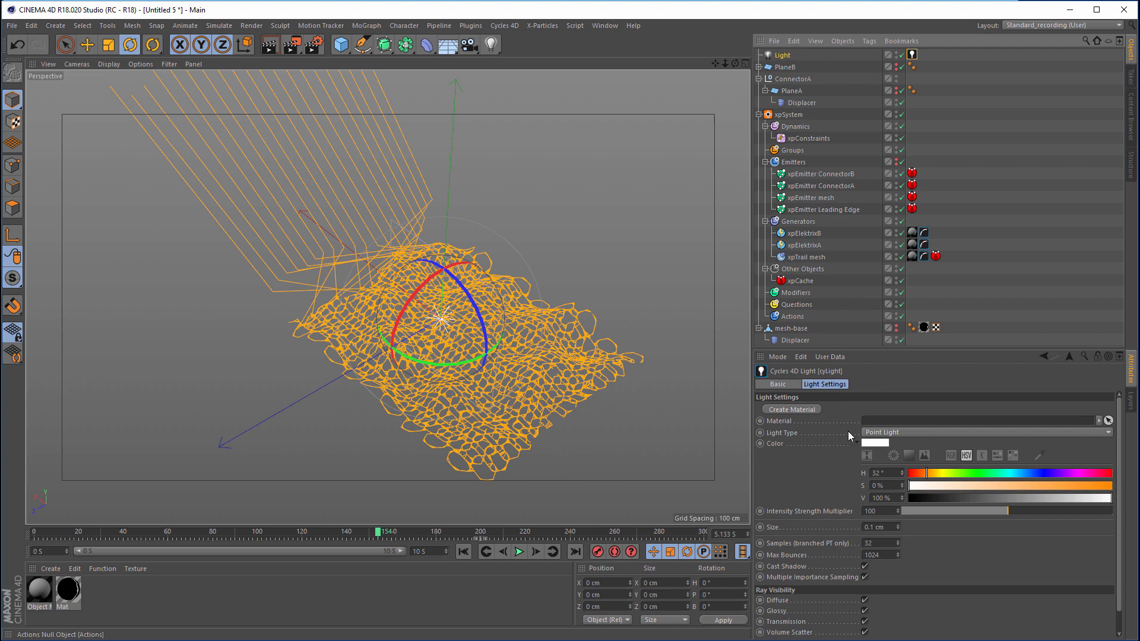
pyautogui.click(915, 432)
pyautogui.click(915, 457)
# Step: Move and rotate the area light to about X -231, Y 181, Z 215 cm, angled down at the mesh
pyautogui.keyDown('alt'); pyautogui.moveTo(451, 332); pyautogui.dragTo(293, 397); pyautogui.keyUp('alt')
pyautogui.press('e')
pyautogui.press('r')
pyautogui.moveTo(340, 370); pyautogui.dragTo(368, 469)
pyautogui.press('e')
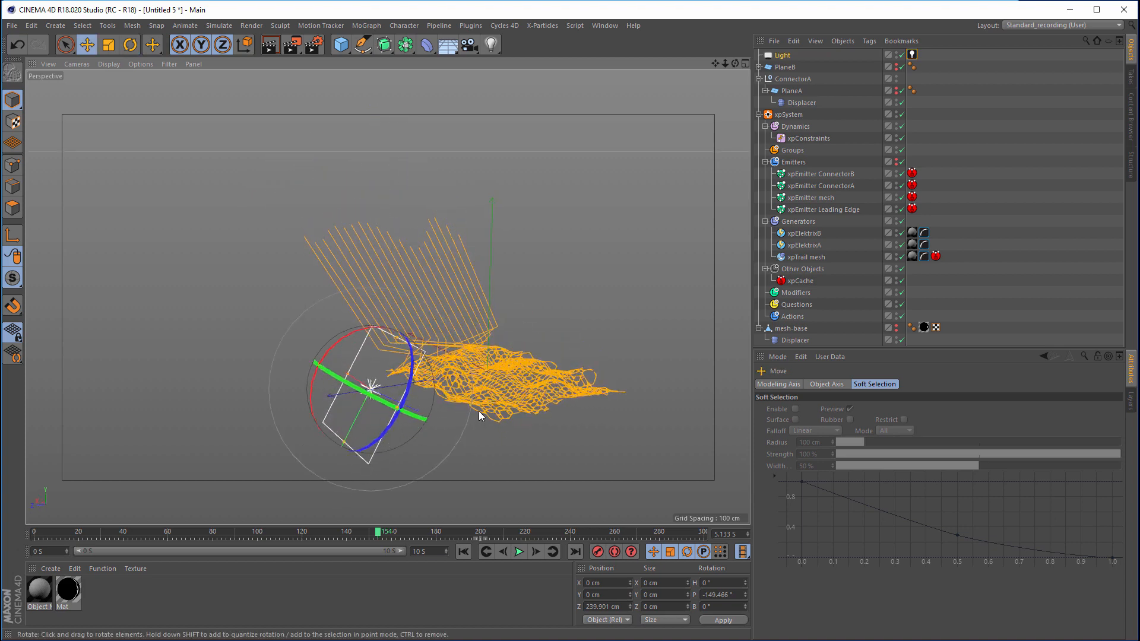
pyautogui.moveTo(480, 414); pyautogui.dragTo(646, 382)
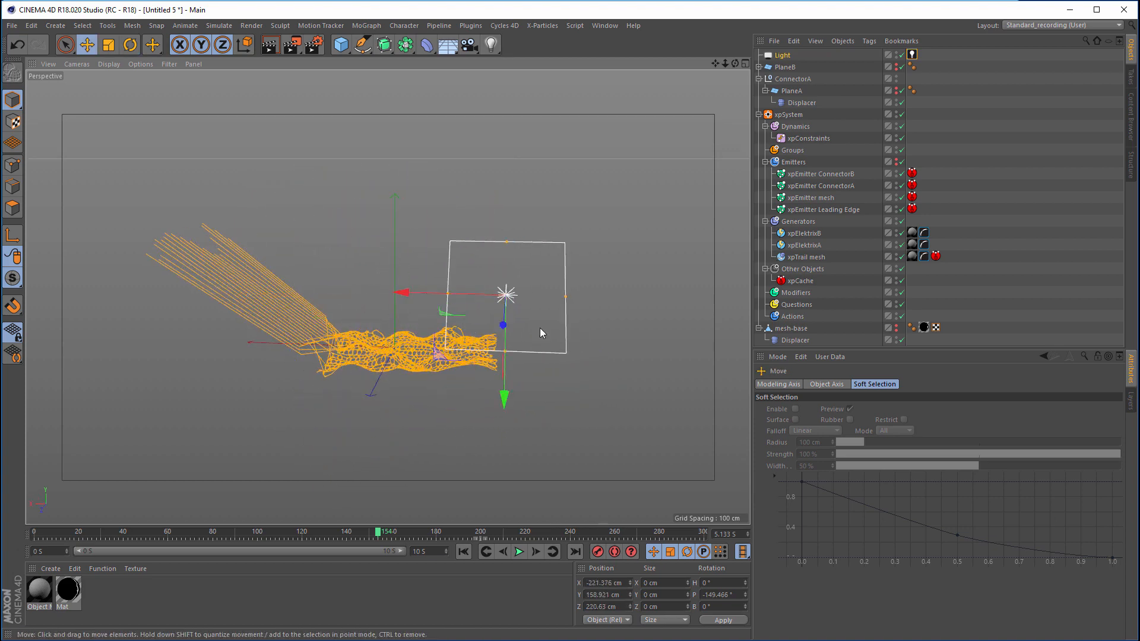
pyautogui.press('r')
pyautogui.moveTo(540, 323)
pyautogui.mouseDown()
pyautogui.moveTo(578, 318)
pyautogui.moveTo(550, 306)
pyautogui.mouseUp()
pyautogui.press('e')
pyautogui.moveTo(556, 400)
pyautogui.mouseDown()
pyautogui.moveTo(562, 389)
pyautogui.moveTo(500, 417)
pyautogui.moveTo(586, 387)
pyautogui.moveTo(562, 415)
pyautogui.mouseUp()
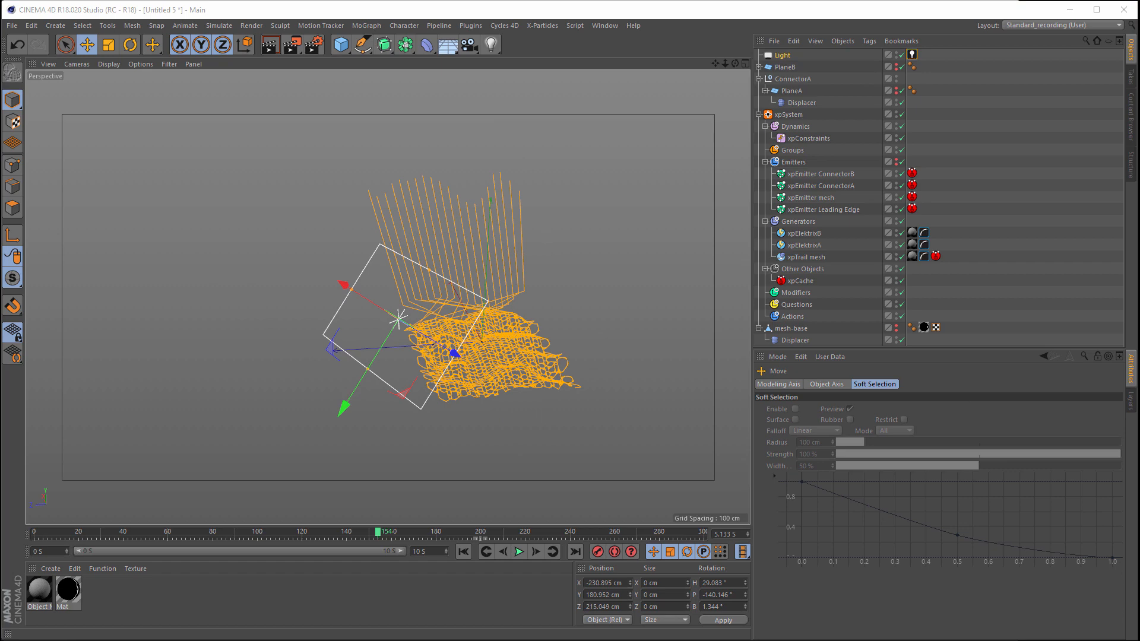
# Step: Duplicate the light and place the copy on the mesh's opposite side at about X 91, Y 298, Z -294 cm, angled toward the mesh
pyautogui.keyDown('ctrl'); pyautogui.moveTo(783, 56); pyautogui.dragTo(783, 66); pyautogui.keyUp('ctrl')
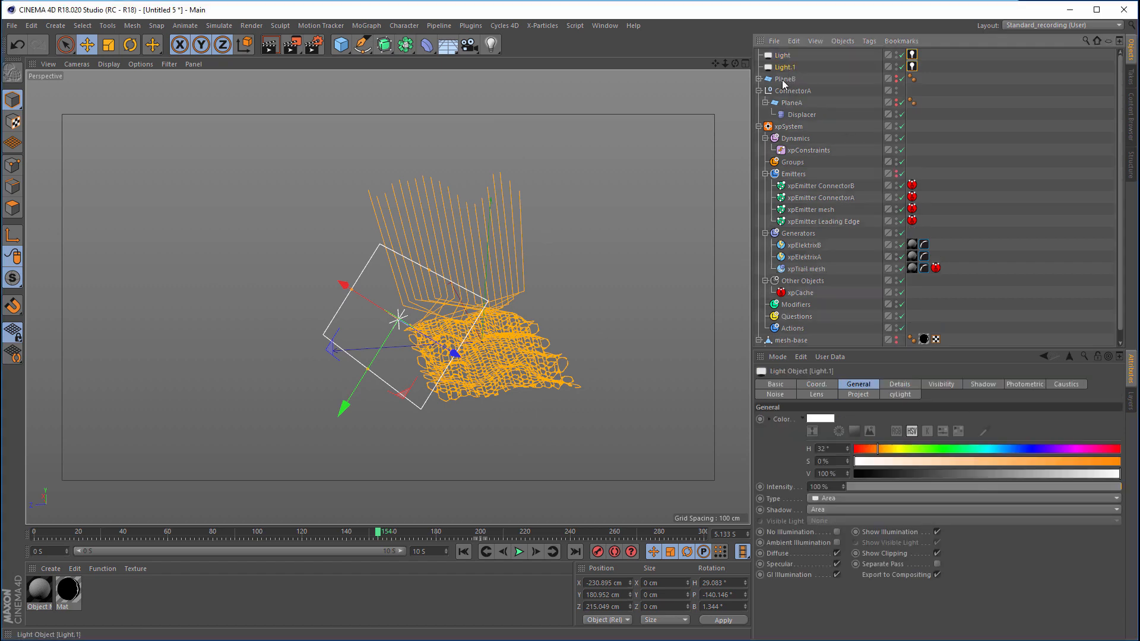
pyautogui.keyDown('alt'); pyautogui.moveTo(557, 332); pyautogui.dragTo(341, 316); pyautogui.keyUp('alt')
pyautogui.moveTo(342, 316); pyautogui.dragTo(618, 321)
pyautogui.press('r')
pyautogui.moveTo(505, 269); pyautogui.dragTo(742, 141)
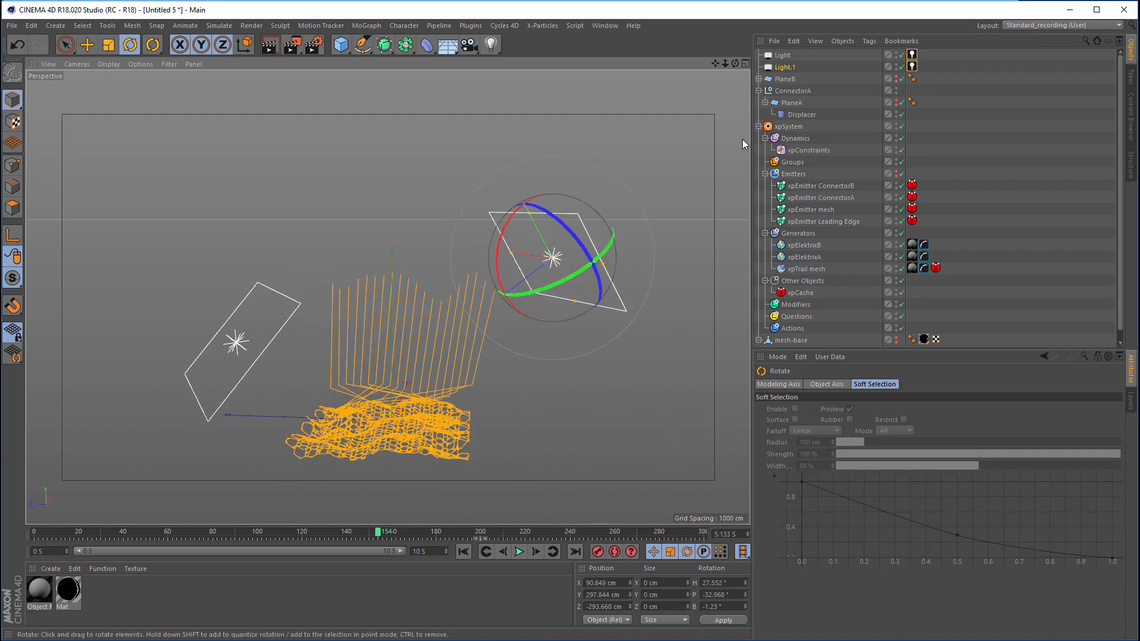
# Step: Duplicate Light.1 and place the copy below the mesh at about X 35, Y -158, Z -116 cm, rotated up toward it
pyautogui.keyDown('ctrl'); pyautogui.moveTo(781, 68); pyautogui.dragTo(781, 79); pyautogui.keyUp('ctrl')
pyautogui.keyDown('alt'); pyautogui.moveTo(521, 267); pyautogui.dragTo(523, 505); pyautogui.keyUp('alt')
pyautogui.press('e')
pyautogui.press('r')
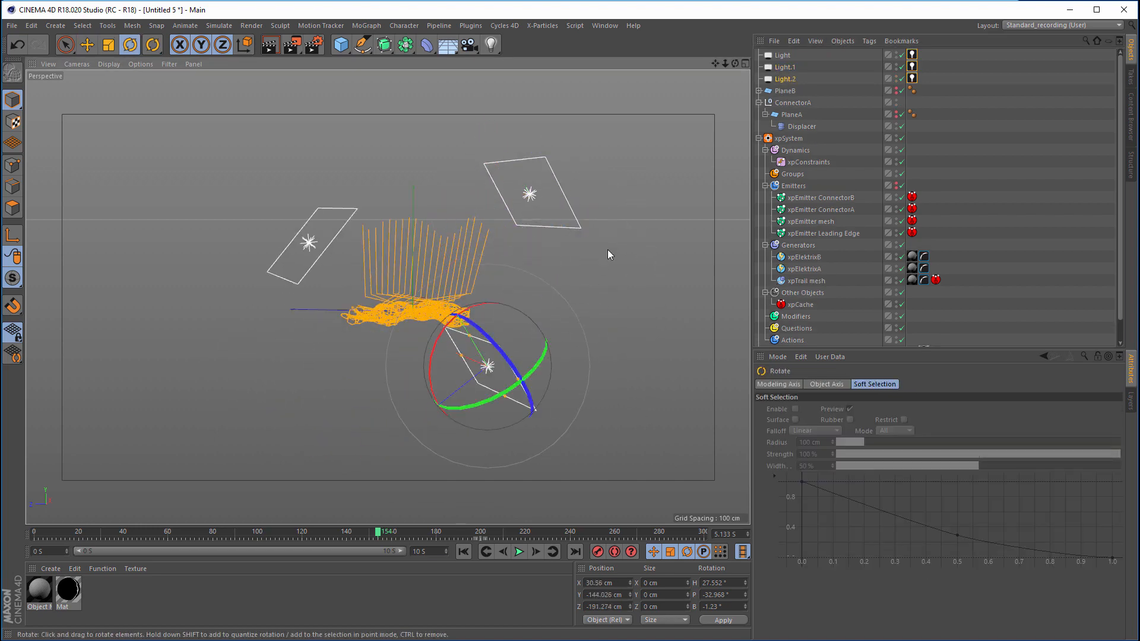
pyautogui.moveTo(608, 252); pyautogui.dragTo(552, 380)
pyautogui.press('e')
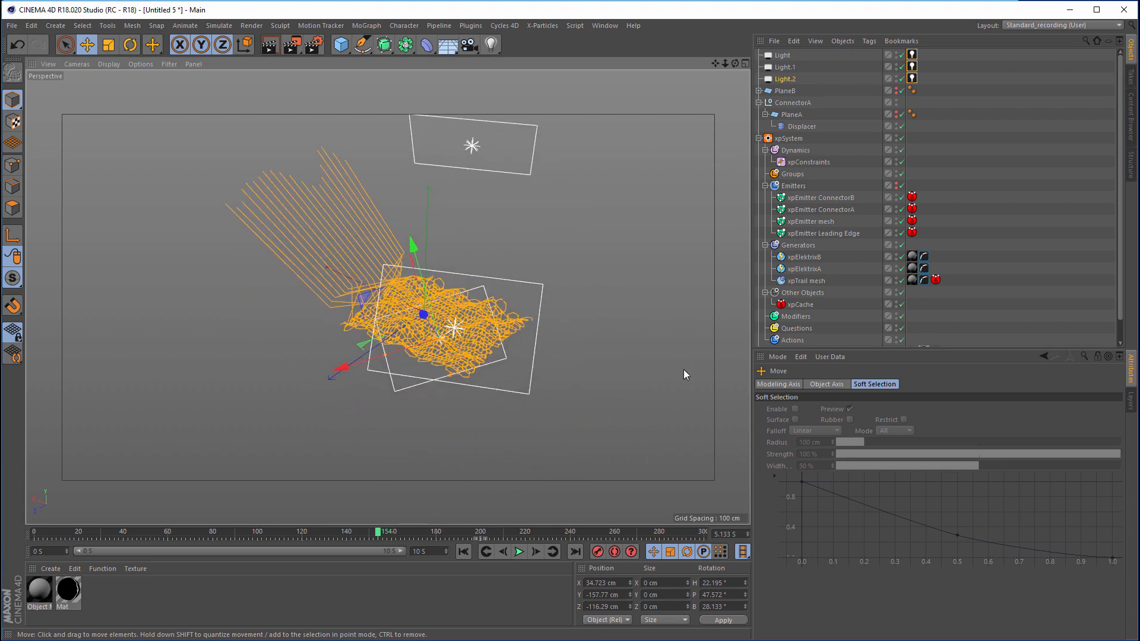
# Step: Deselect the lights, switch to the Cycles_Recording layout and frame the mesh closely in the perspective view
pyautogui.click(1006, 152)
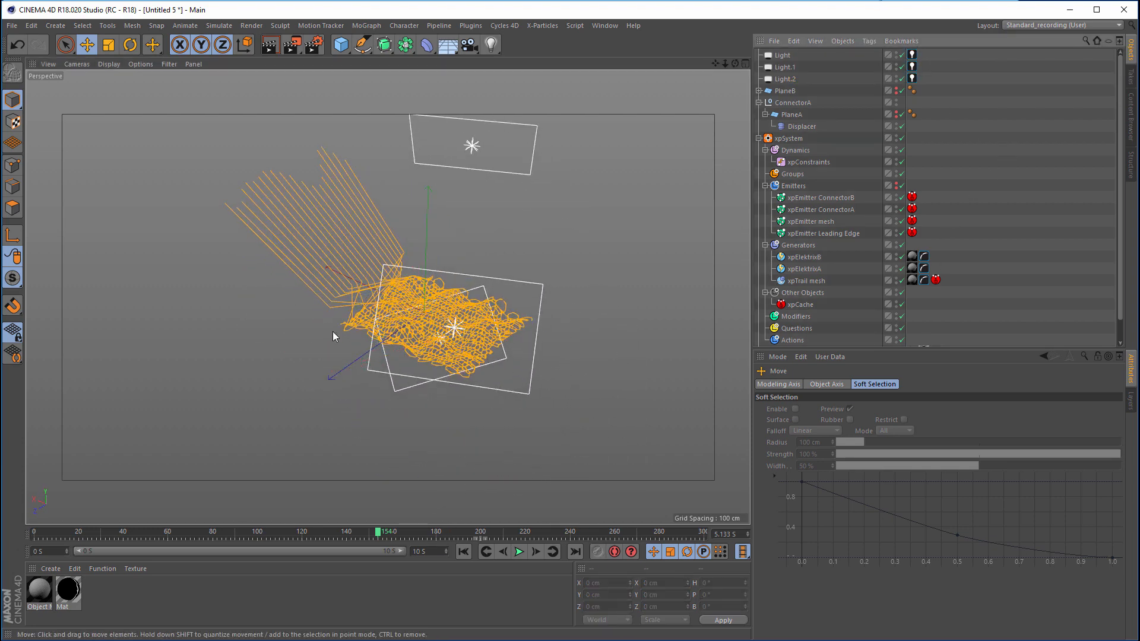
pyautogui.keyDown('alt'); pyautogui.moveTo(333, 330); pyautogui.dragTo(396, 333); pyautogui.keyUp('alt')
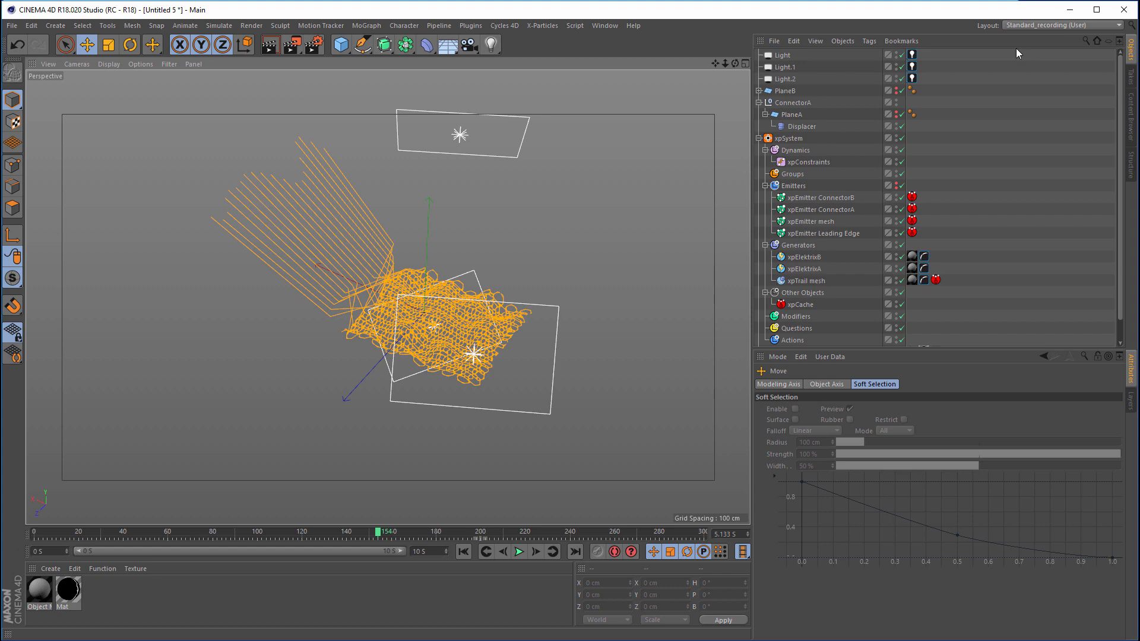
pyautogui.click(1050, 26)
pyautogui.click(1068, 98)
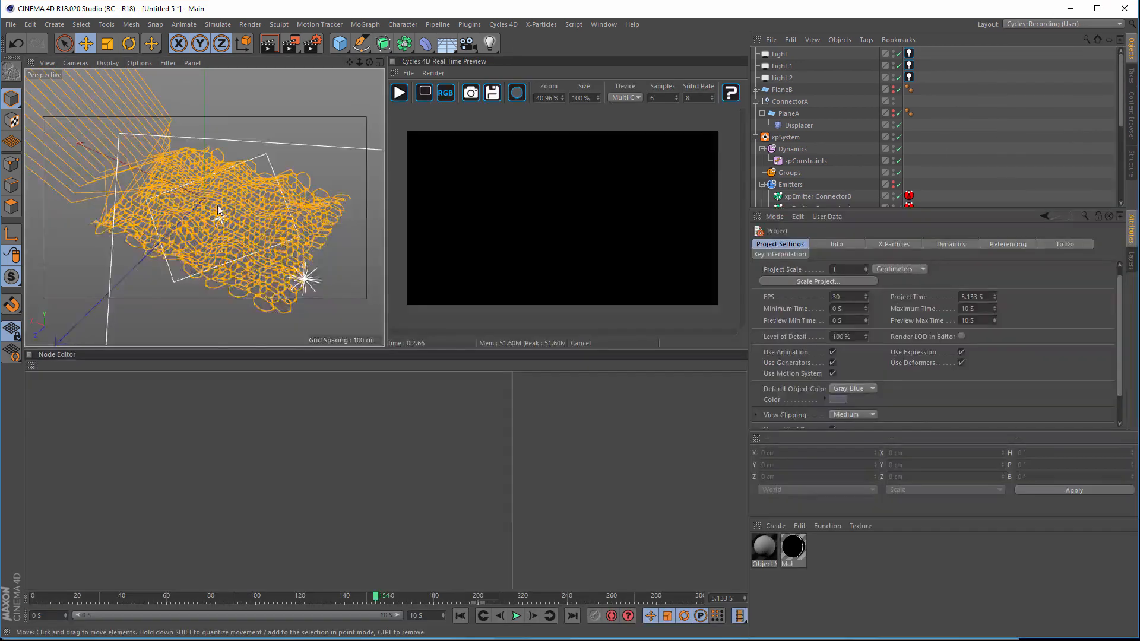
pyautogui.keyDown('alt'); pyautogui.moveTo(218, 205); pyautogui.dragTo(244, 205, button='right'); pyautogui.keyUp('alt')
pyautogui.keyDown('alt'); pyautogui.moveTo(244, 205); pyautogui.dragTo(227, 190); pyautogui.keyUp('alt')
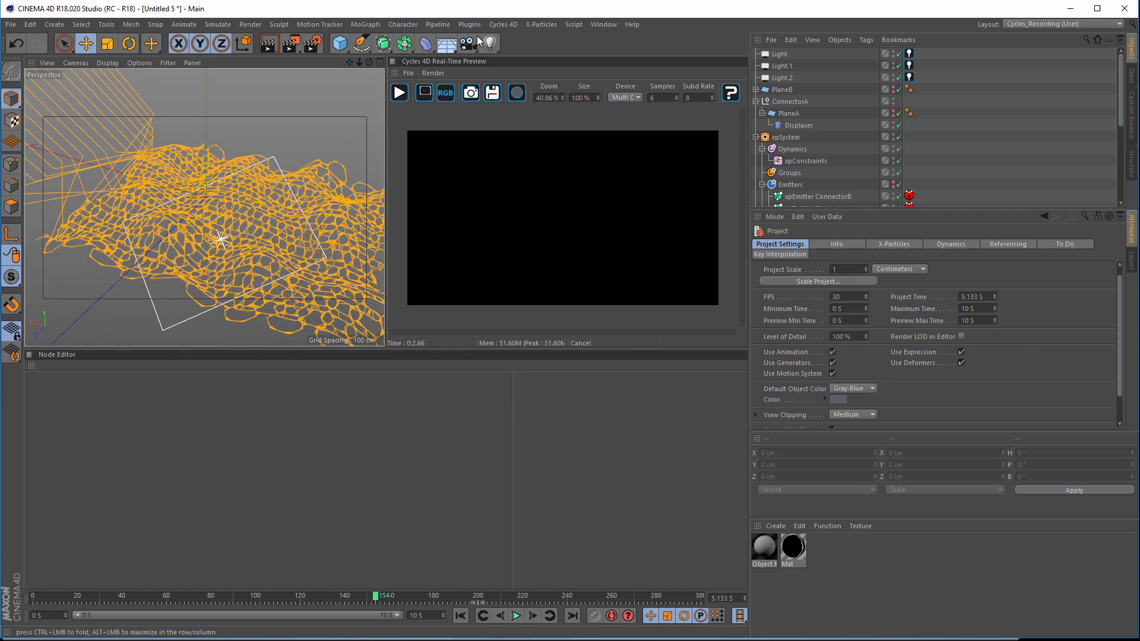
# Step: Set the renderer to Cycles 4D and its device to Multi CUDA with the GTX 980 Ti and TITAN X cards
pyautogui.click(312, 45)
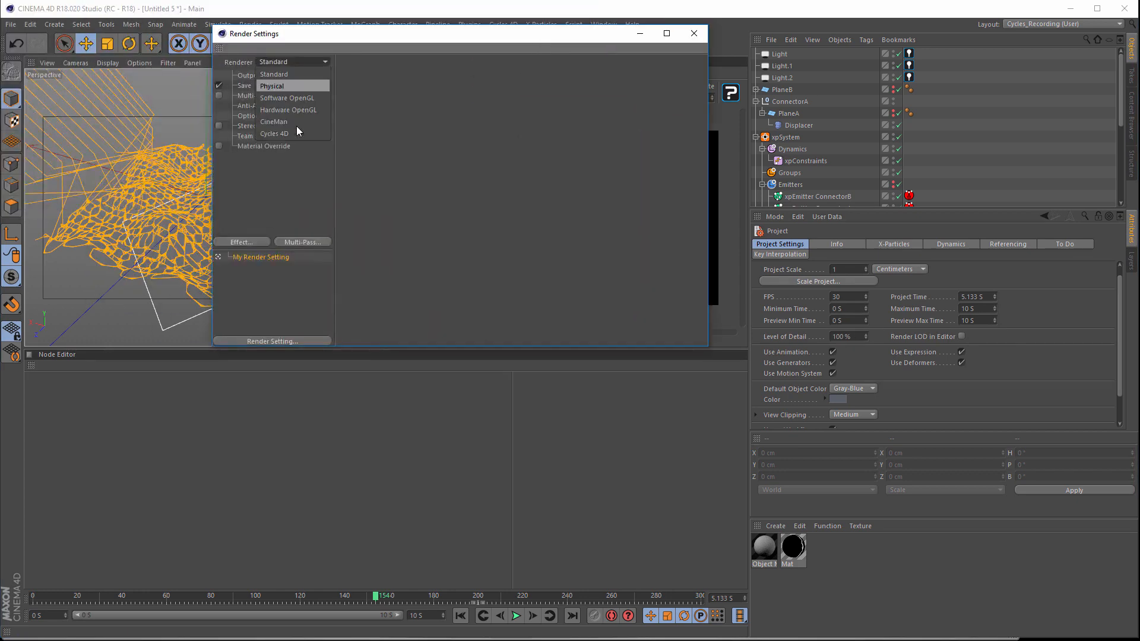
pyautogui.click(297, 137)
pyautogui.click(284, 63)
pyautogui.click(282, 130)
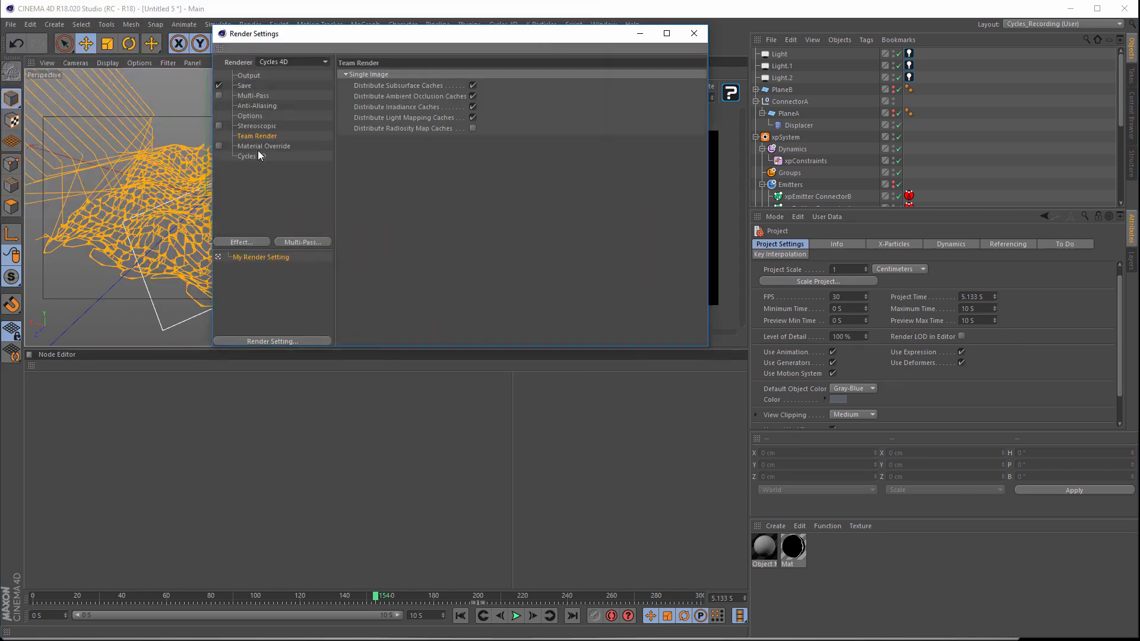
pyautogui.click(482, 111)
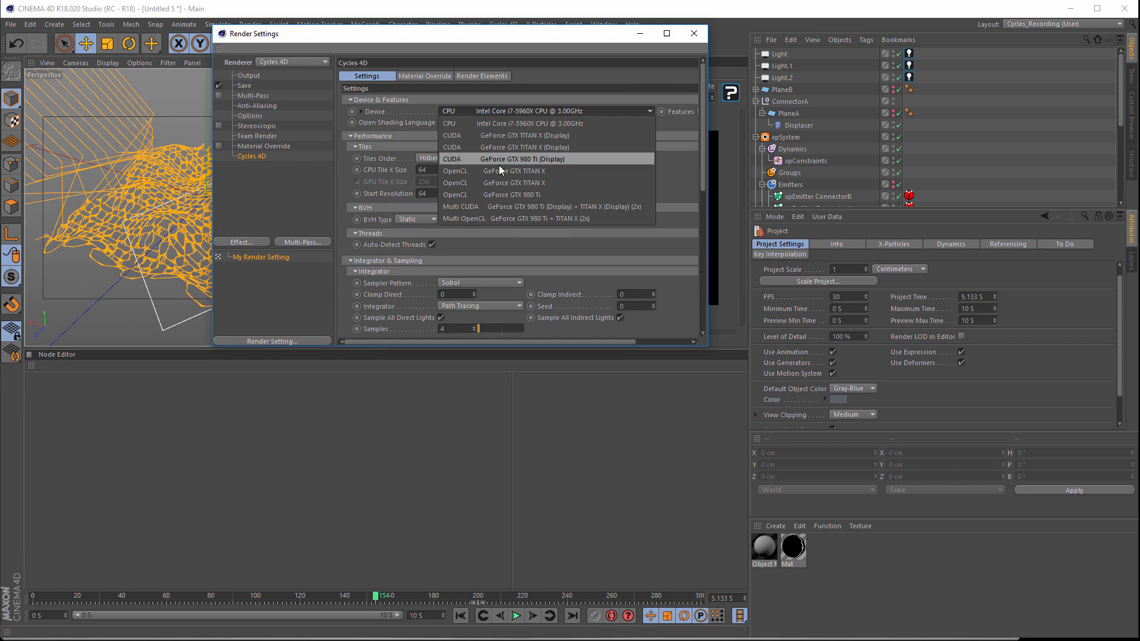
pyautogui.click(510, 203)
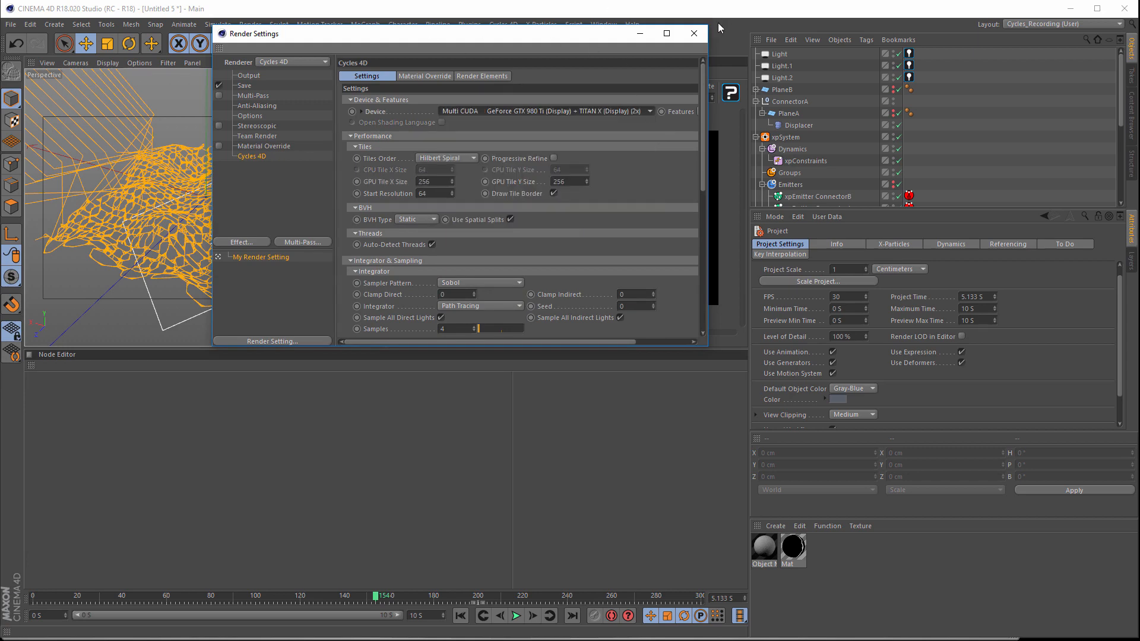
pyautogui.click(693, 34)
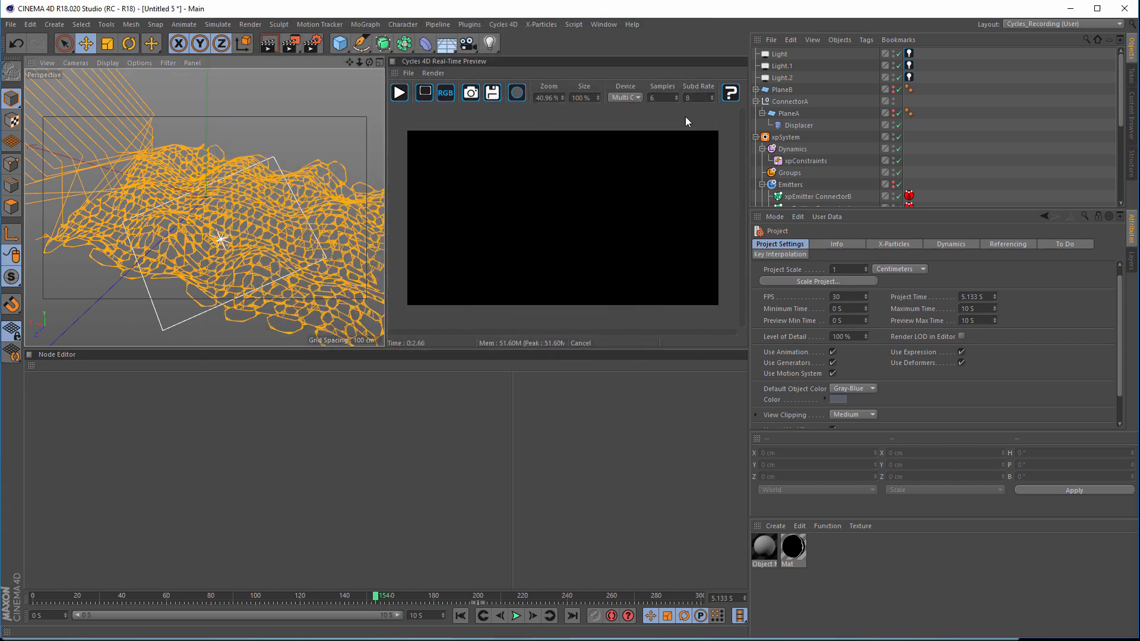
# Step: Start the Cycles 4D real-time preview and collapse the ConnectorA, Dynamics and Emitters hierarchies
pyautogui.click(399, 92)
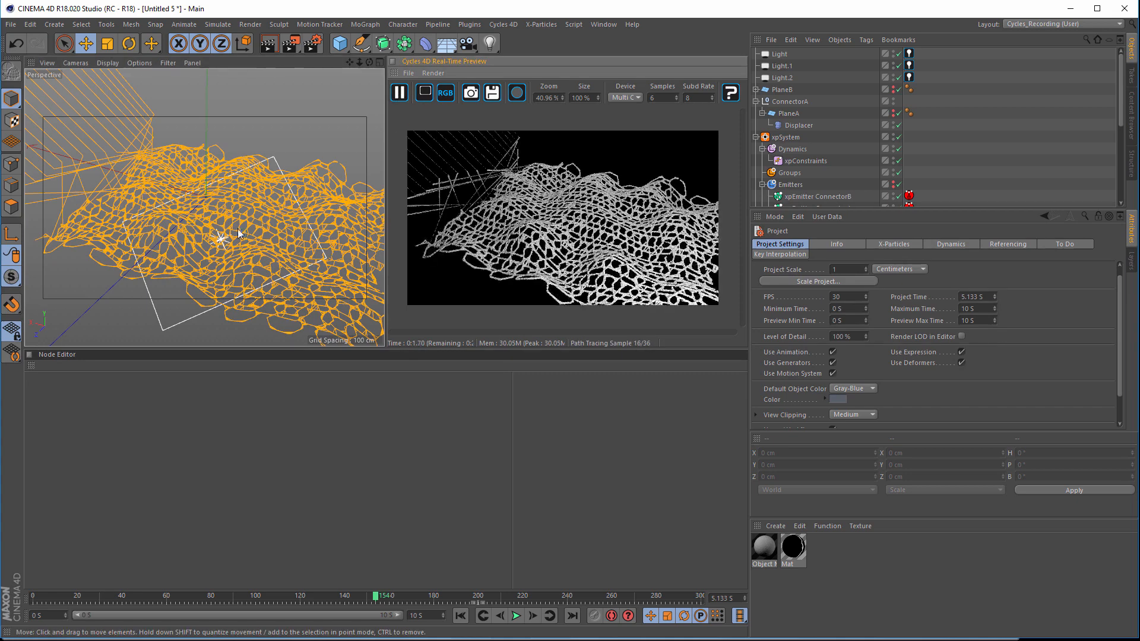
pyautogui.moveTo(229, 225); pyautogui.dragTo(295, 207)
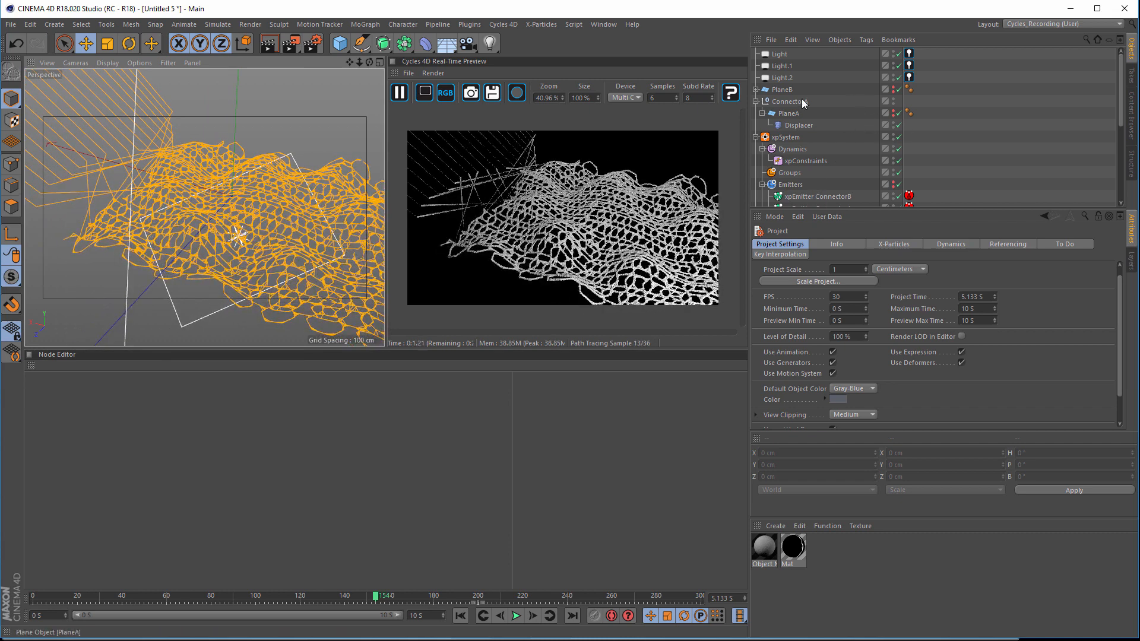
pyautogui.click(755, 102)
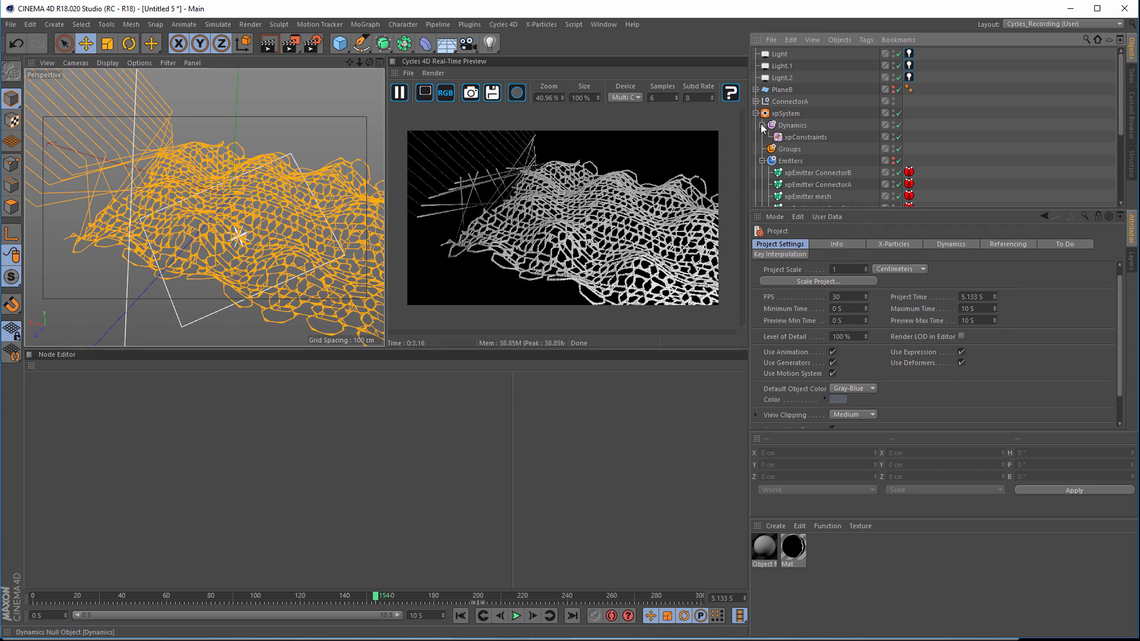
pyautogui.click(762, 126)
pyautogui.click(762, 149)
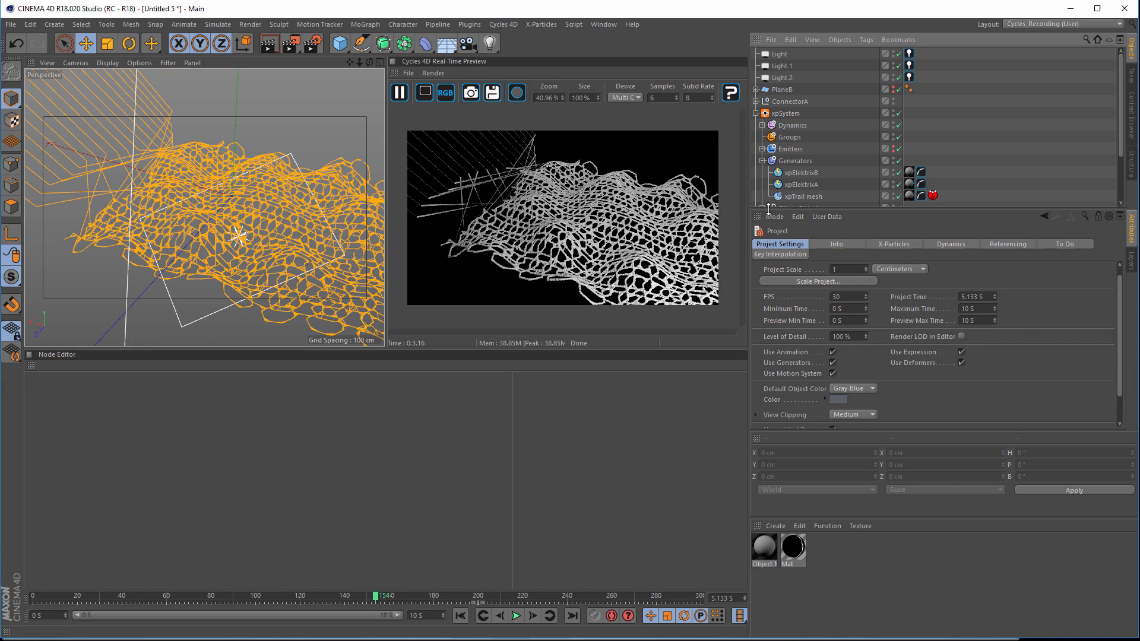
# Step: In xpTrail mesh's cyCurve tag, set the End thickness to 1 cm and lower the whole thickness curve to about 0.33
pyautogui.click(790, 196)
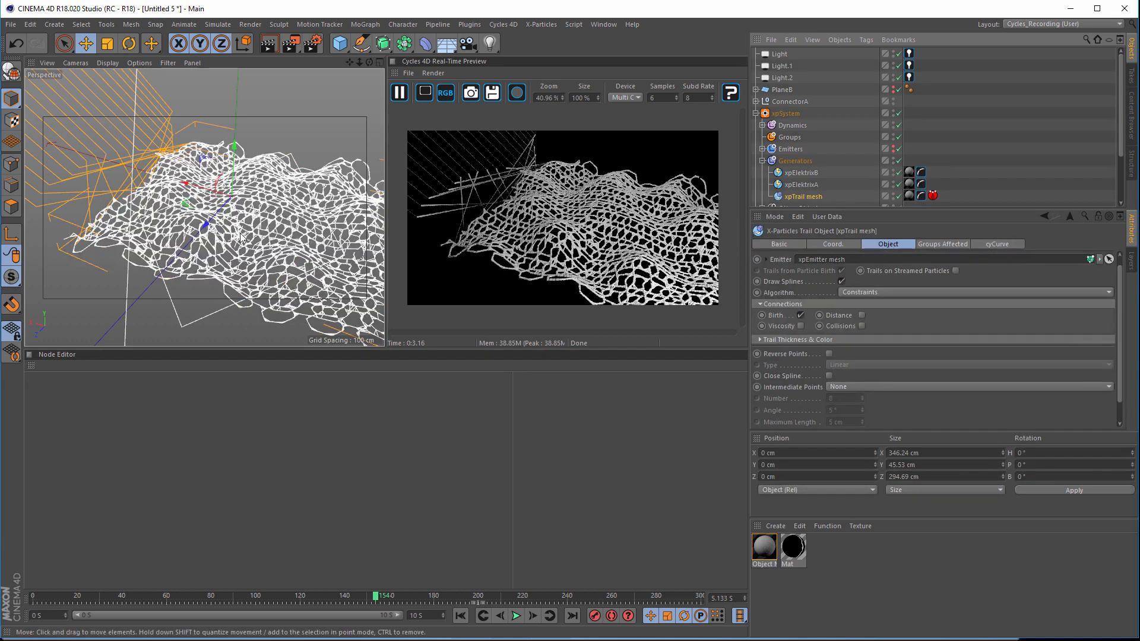
pyautogui.click(921, 196)
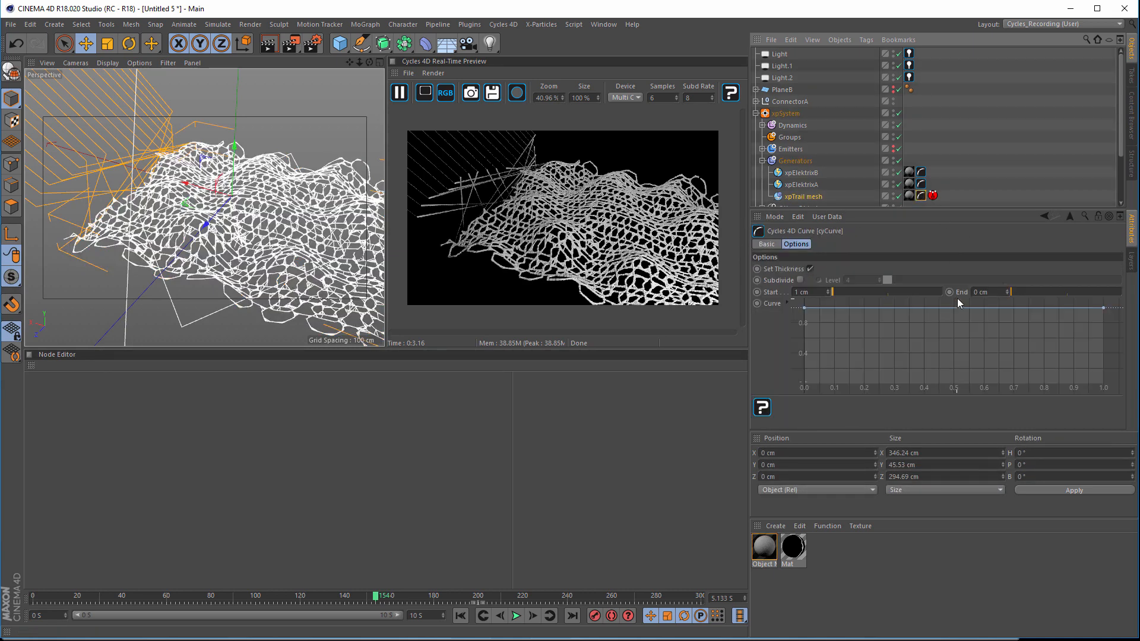
pyautogui.doubleClick(995, 292)
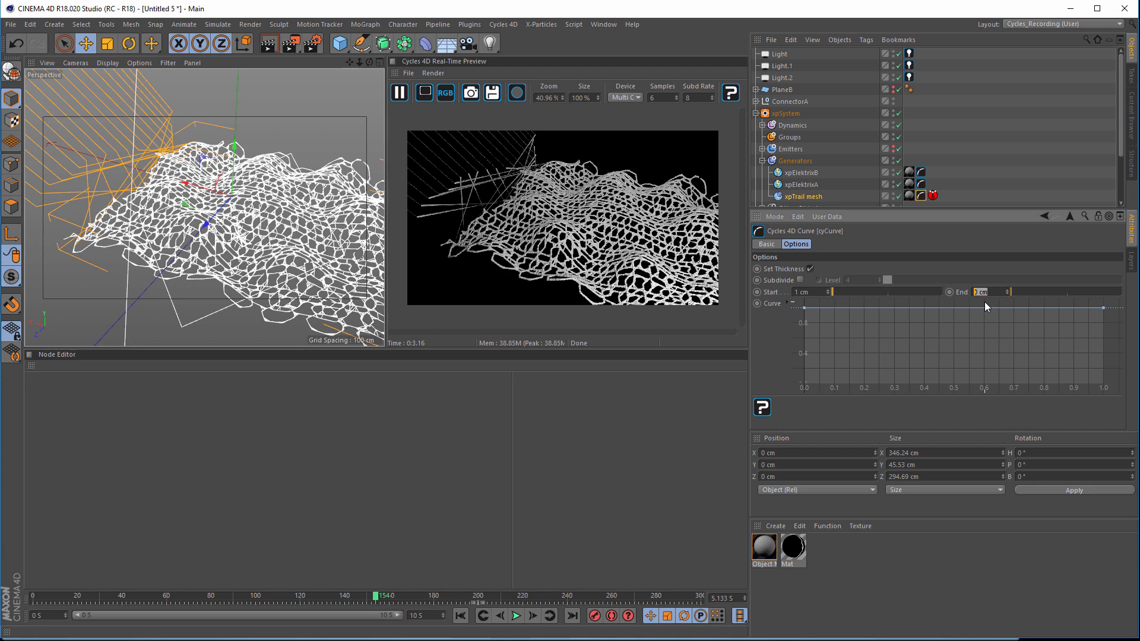
pyautogui.write('1')
pyautogui.press('Return')
pyautogui.moveTo(940, 307); pyautogui.dragTo(935, 357)
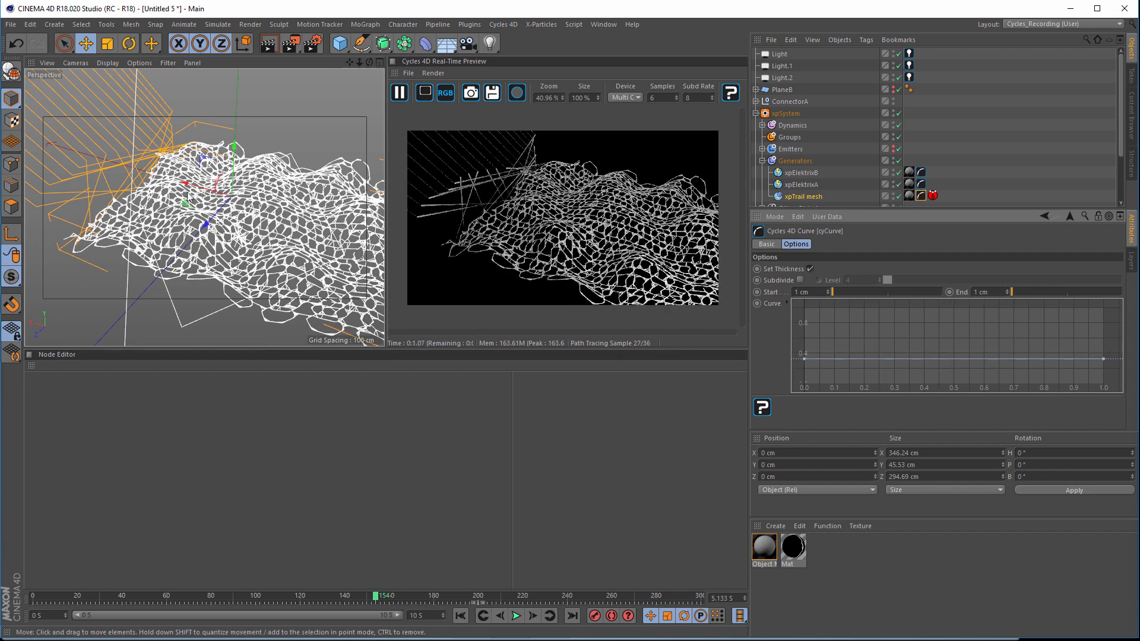
# Step: Add a midpoint to the trail's thickness curve and shape a shallow dip, with ends at about 0.2 and the middle near 0.05
pyautogui.keyDown('alt'); pyautogui.moveTo(285, 226); pyautogui.dragTo(269, 242); pyautogui.keyUp('alt')
pyautogui.moveTo(272, 243)
pyautogui.keyDown('alt'); pyautogui.mouseDown(button='right')
pyautogui.moveTo(280, 234)
pyautogui.moveTo(295, 243)
pyautogui.mouseUp(button='right'); pyautogui.keyUp('alt')
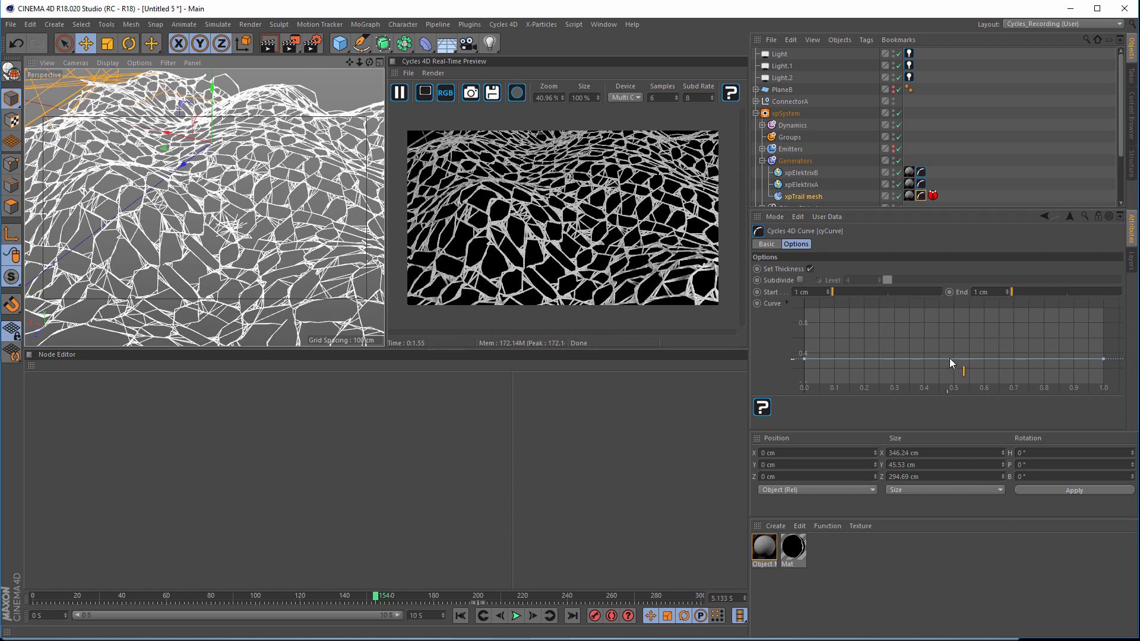
pyautogui.moveTo(954, 359); pyautogui.dragTo(949, 372)
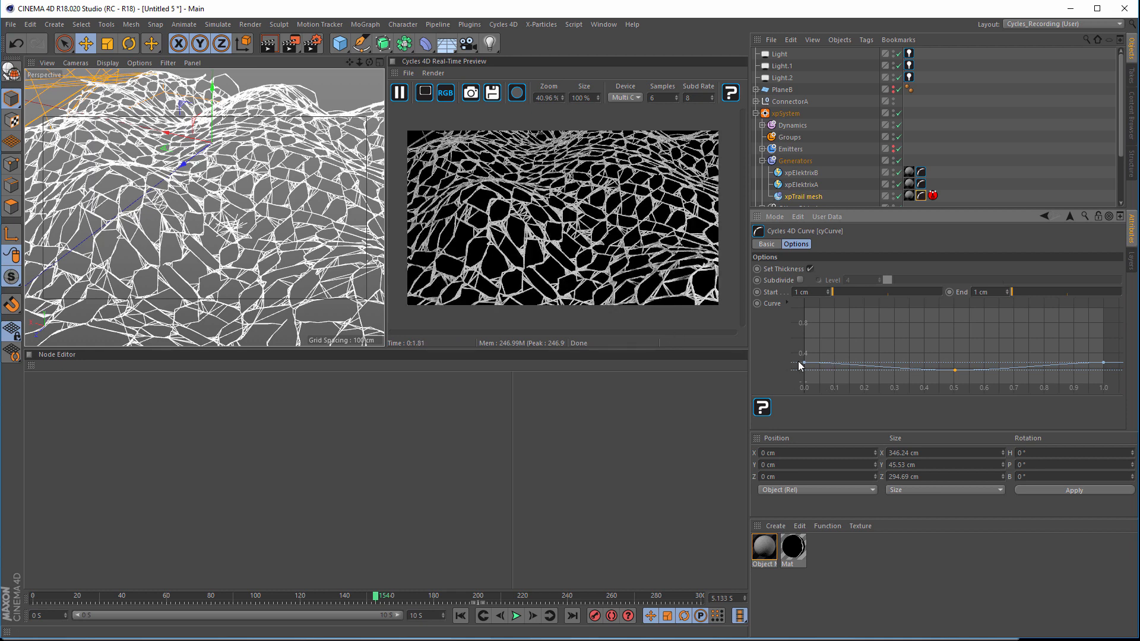
pyautogui.moveTo(801, 362); pyautogui.dragTo(803, 354)
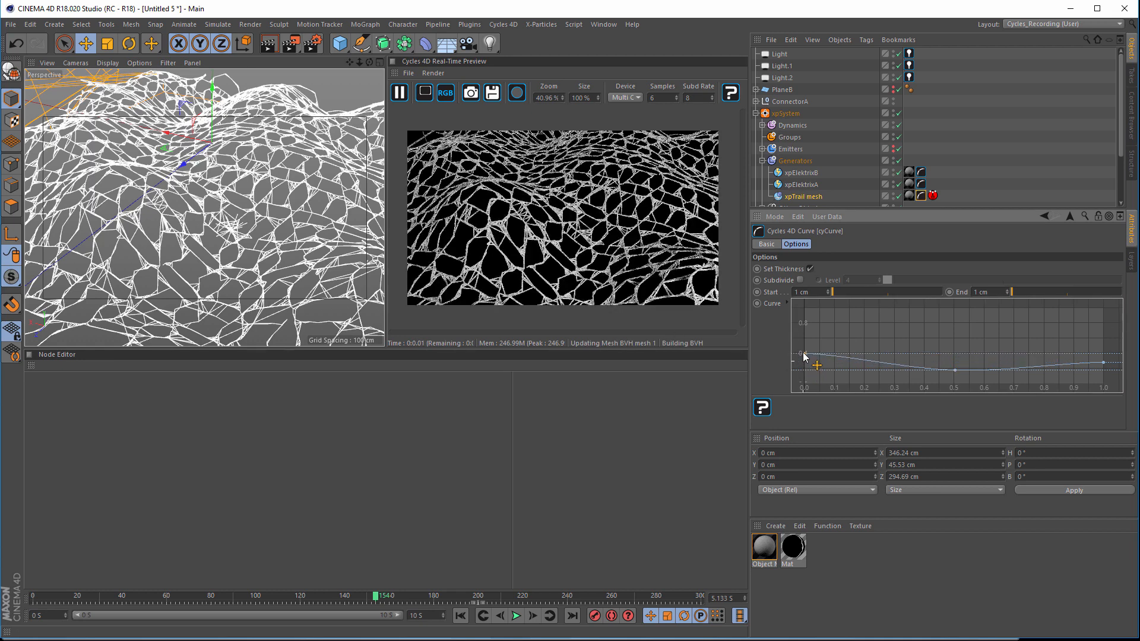
pyautogui.moveTo(1102, 365); pyautogui.dragTo(1105, 359)
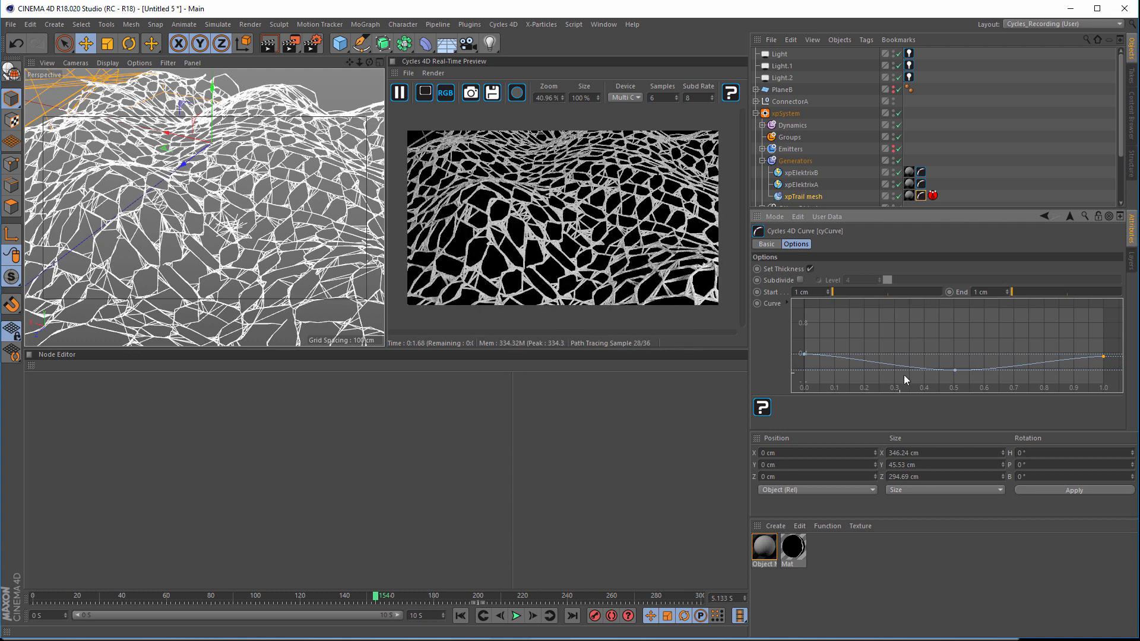
pyautogui.moveTo(957, 372); pyautogui.dragTo(953, 361)
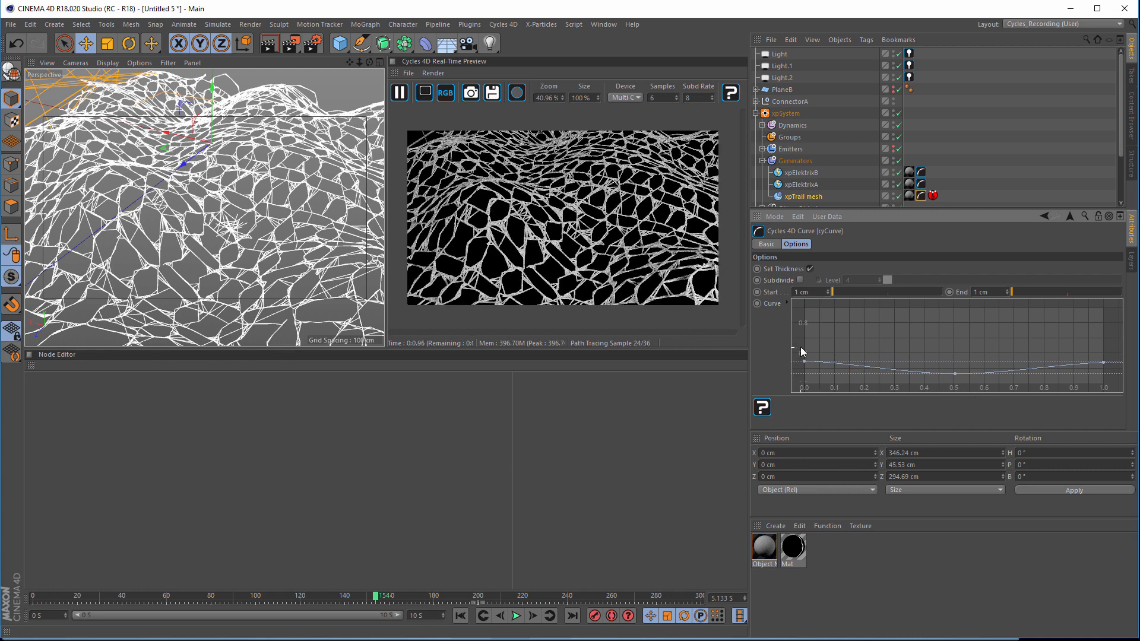
pyautogui.moveTo(801, 349); pyautogui.dragTo(1106, 372)
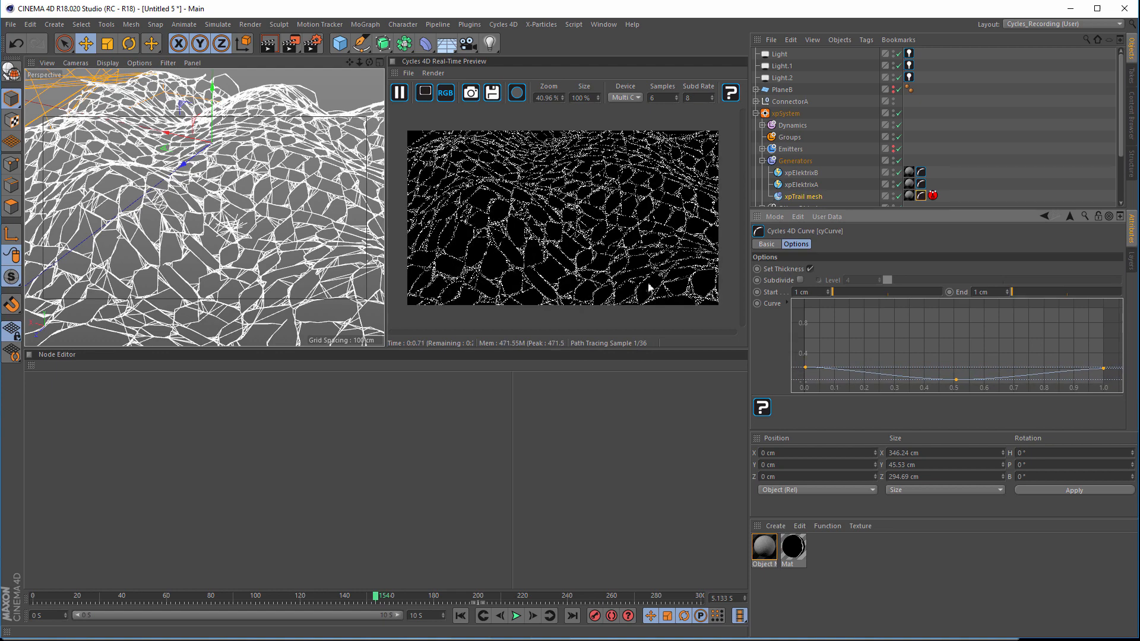
# Step: Set the End thickness to 1 cm in xpElektrixA's cyCurve tag
pyautogui.keyDown('alt'); pyautogui.moveTo(185, 199); pyautogui.dragTo(374, 293); pyautogui.keyUp('alt')
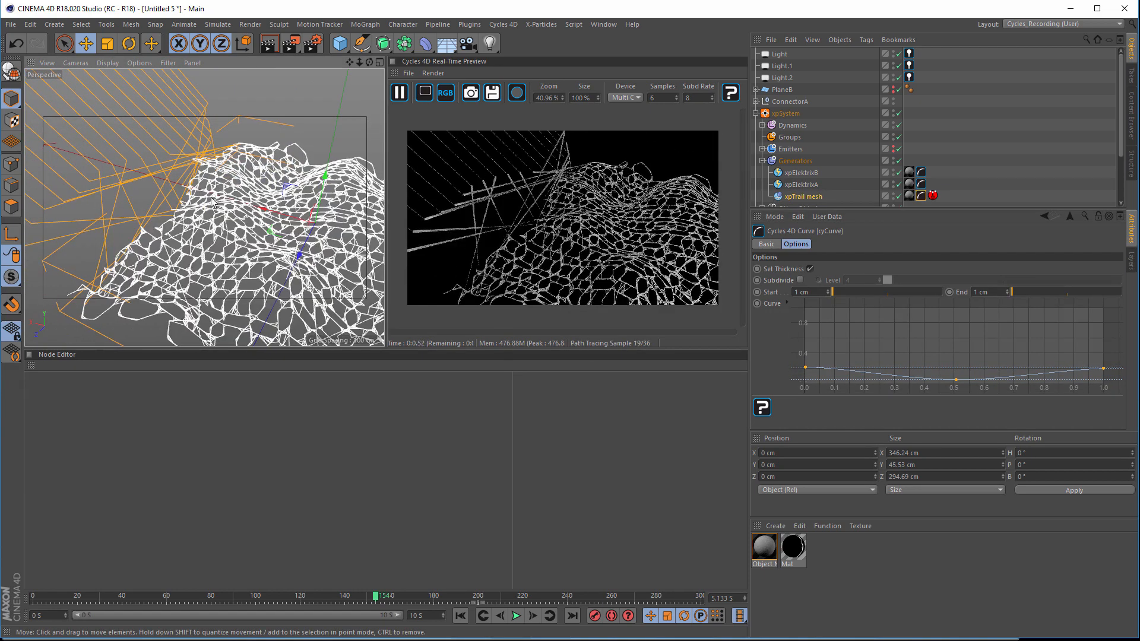
pyautogui.click(795, 184)
pyautogui.click(921, 184)
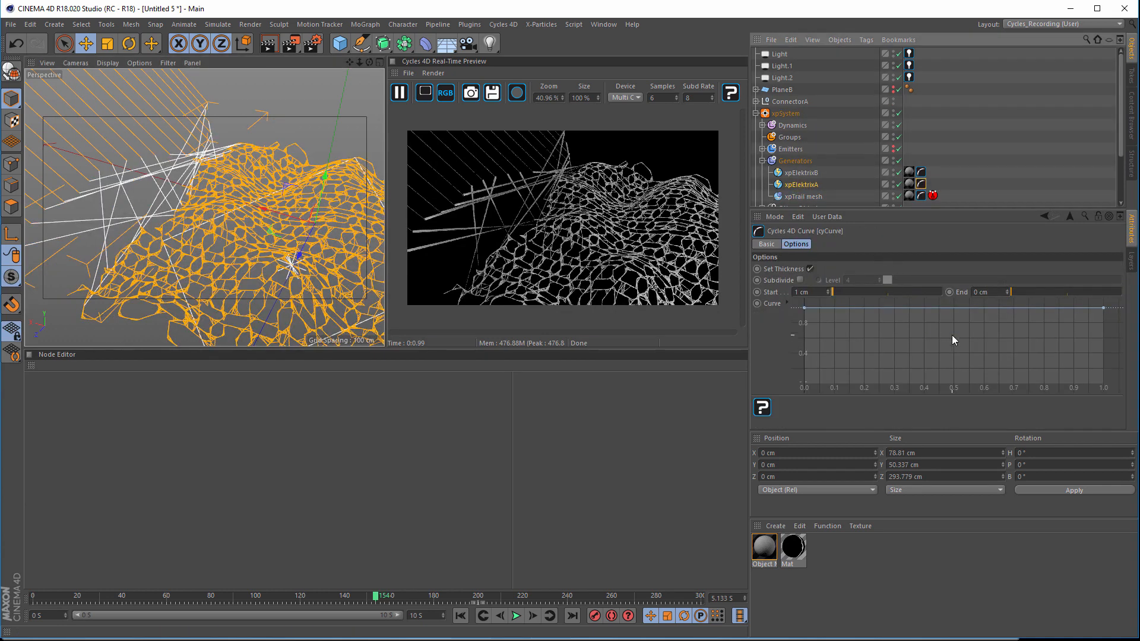
pyautogui.doubleClick(992, 292)
pyautogui.write('1')
pyautogui.press('Return')
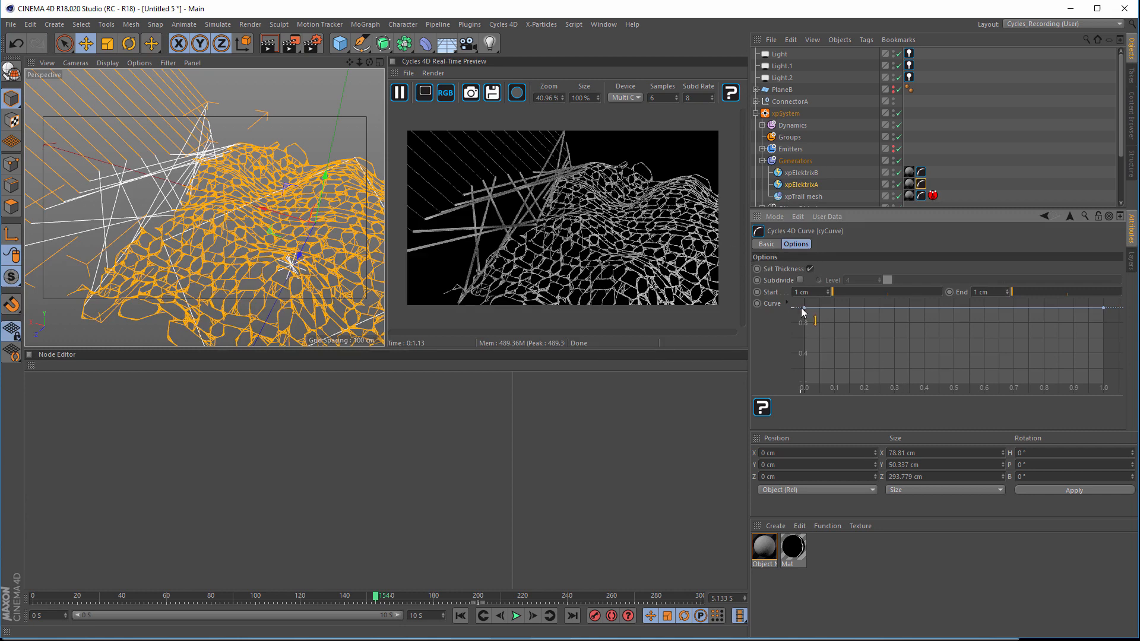
# Step: Shape xpElektrixA's thickness curve to start near 0.45, drop to about 0.2 at position 0.04, and stay near 0.2 to the end
pyautogui.moveTo(803, 311); pyautogui.dragTo(804, 323)
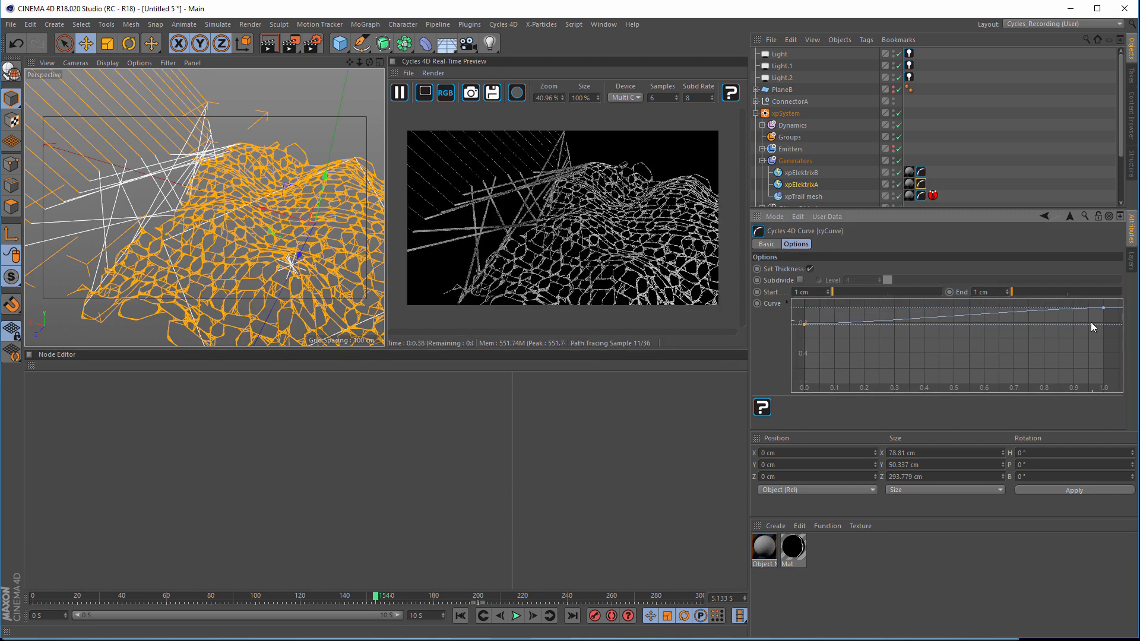
pyautogui.moveTo(1103, 307); pyautogui.dragTo(1102, 369)
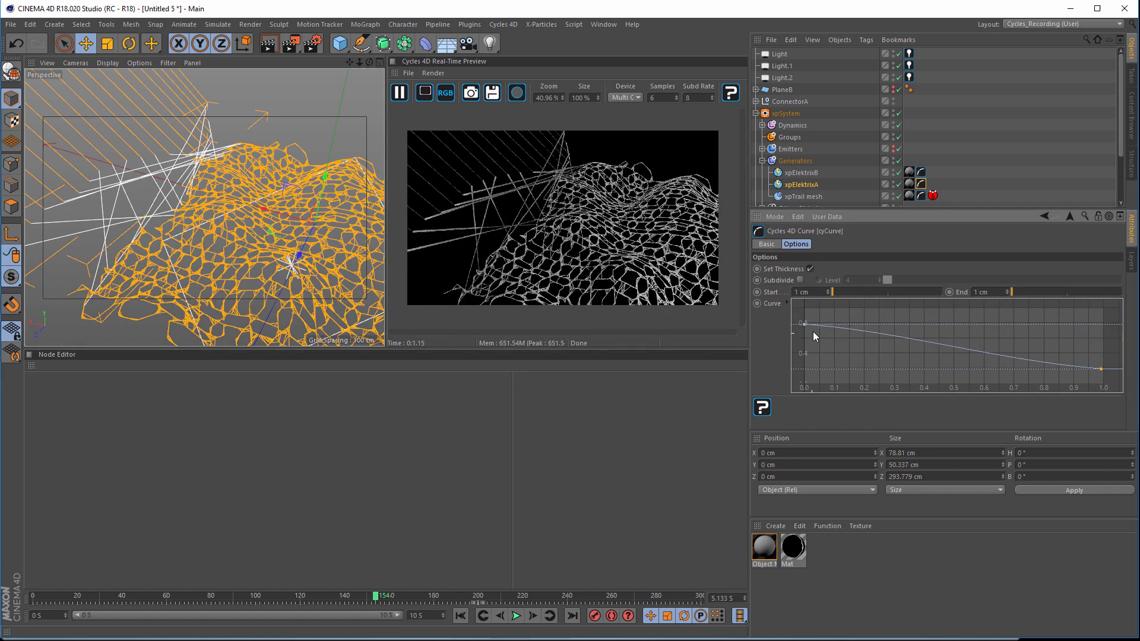
pyautogui.keyDown('ctrl'); pyautogui.moveTo(827, 328); pyautogui.dragTo(804, 341); pyautogui.keyUp('ctrl')
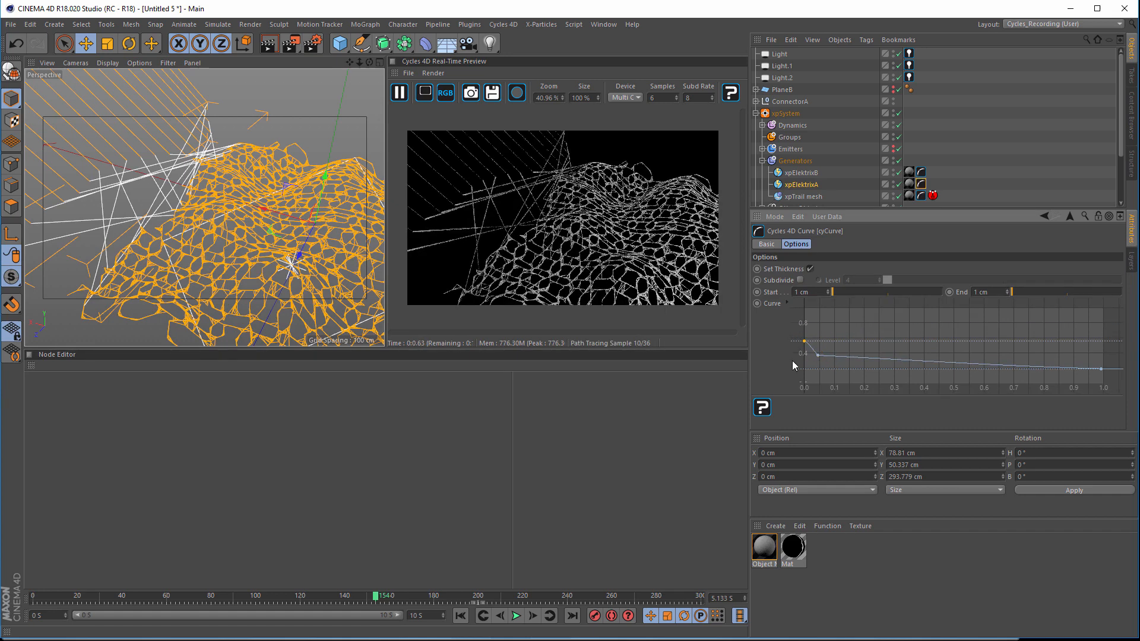
pyautogui.moveTo(803, 341); pyautogui.dragTo(816, 368)
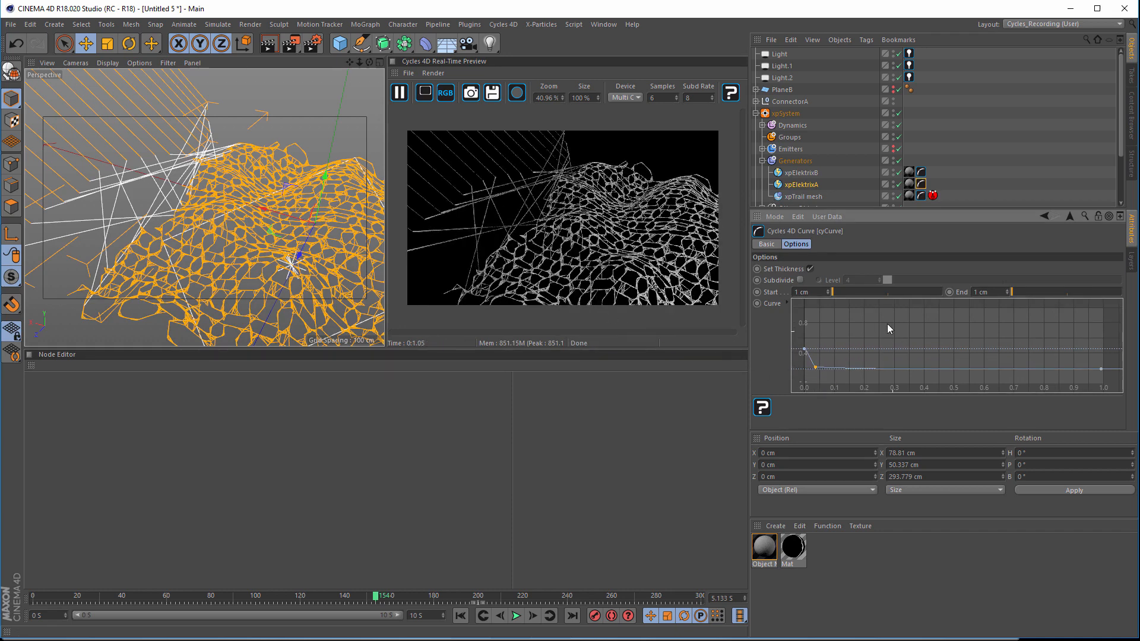
# Step: Set the End thickness to 1 cm in xpElektrixB's cyCurve tag
pyautogui.click(921, 173)
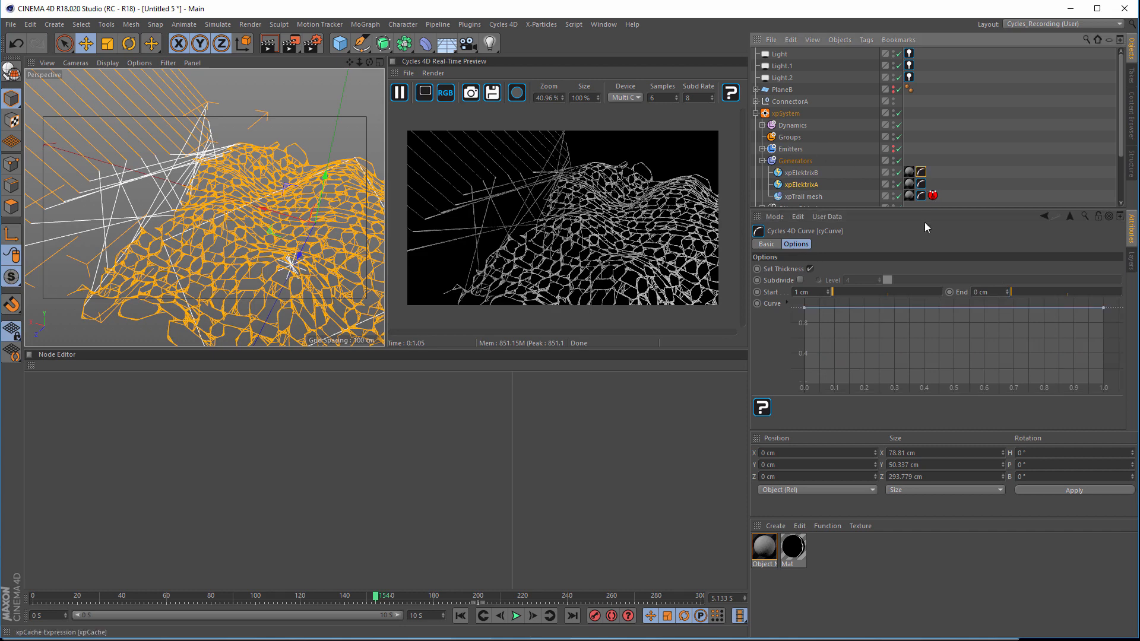
pyautogui.click(983, 293)
pyautogui.write('1')
pyautogui.press('Return')
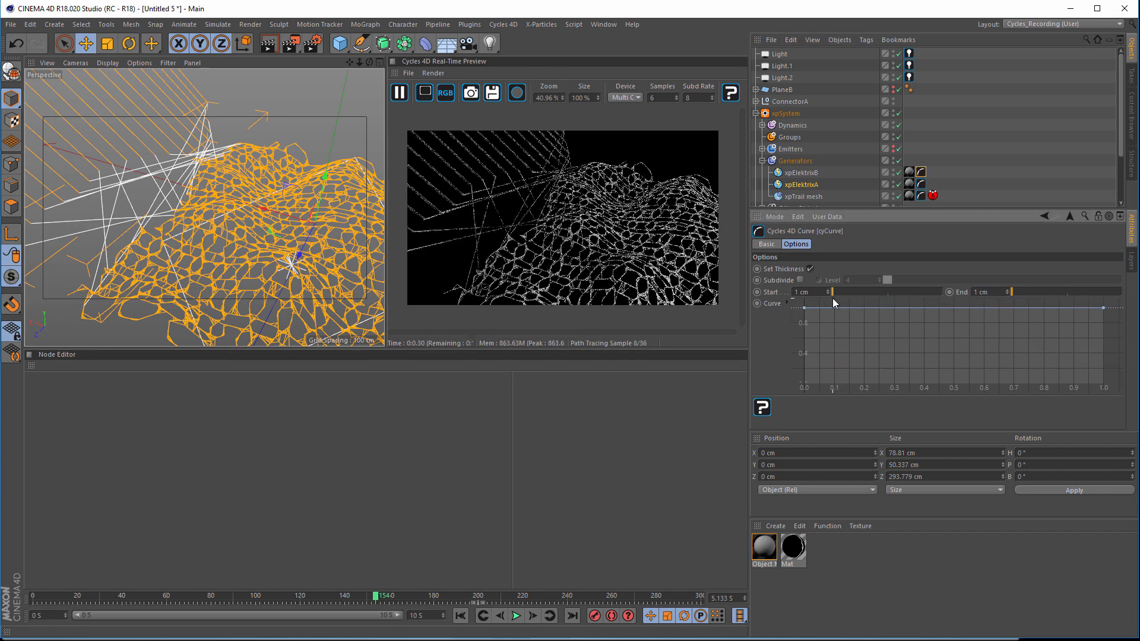
# Step: Shape xpElektrixB's thickness curve from about 0.8 at the start through 0.33 at position 0.23 to about 0.47 at the end
pyautogui.keyDown('alt'); pyautogui.moveTo(343, 277); pyautogui.dragTo(409, 314, button='middle'); pyautogui.keyUp('alt')
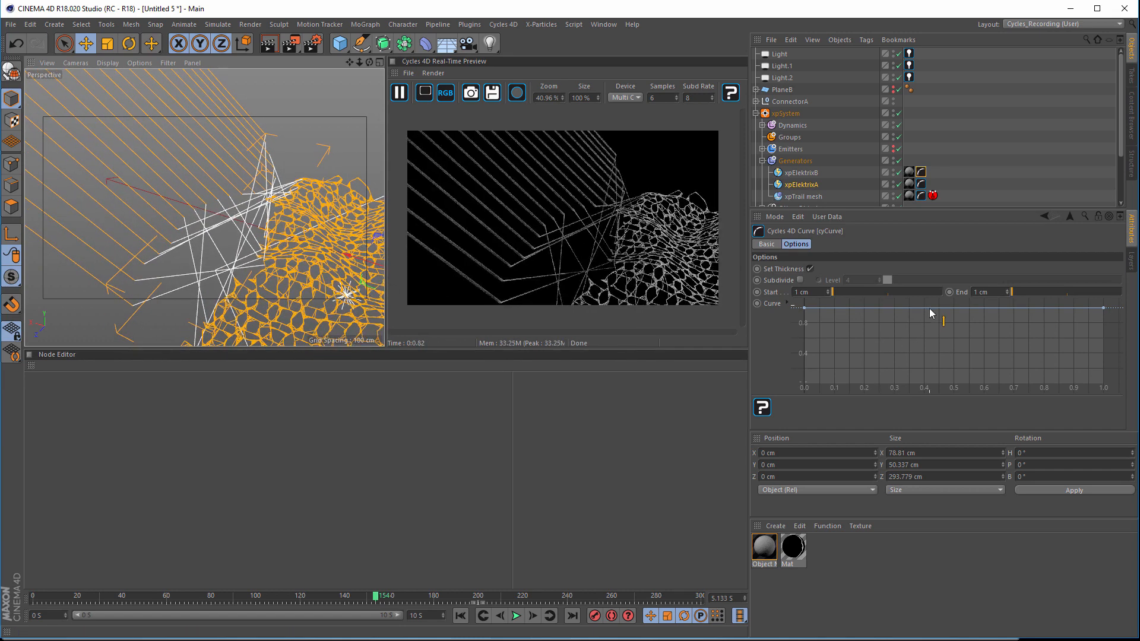
pyautogui.moveTo(933, 311); pyautogui.dragTo(941, 323)
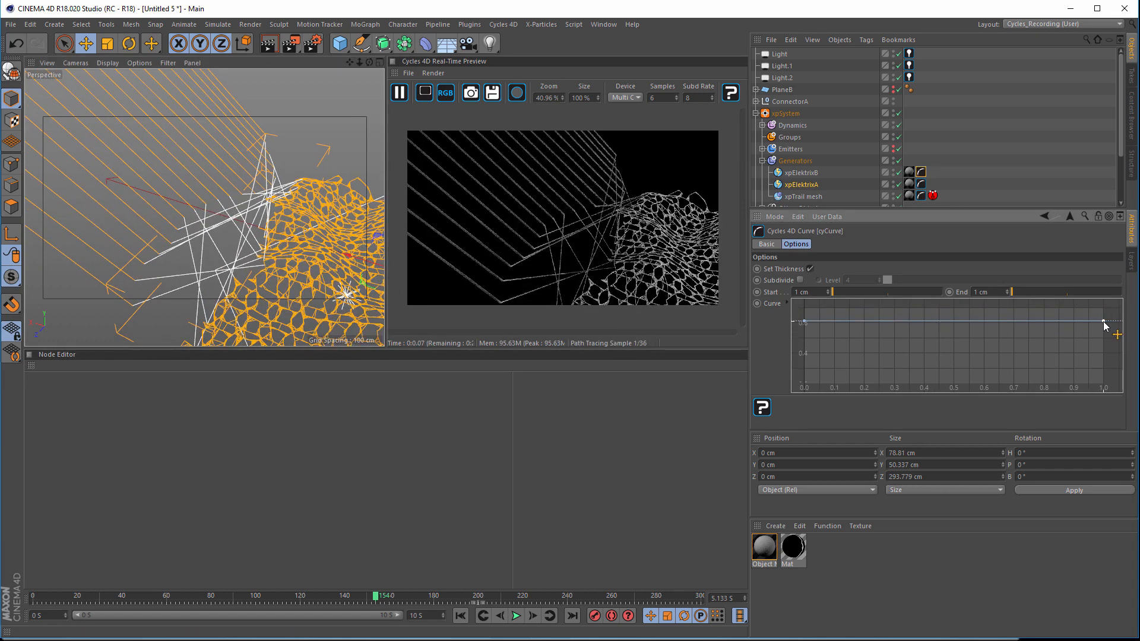
pyautogui.moveTo(1105, 326); pyautogui.dragTo(1104, 348)
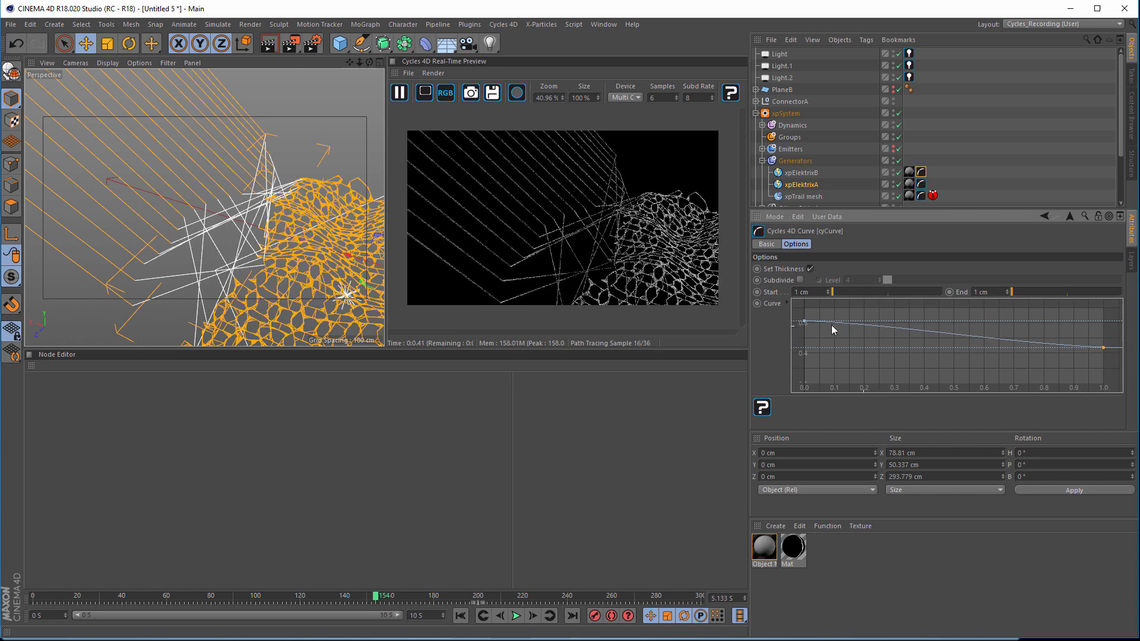
pyautogui.moveTo(832, 326); pyautogui.dragTo(873, 359)
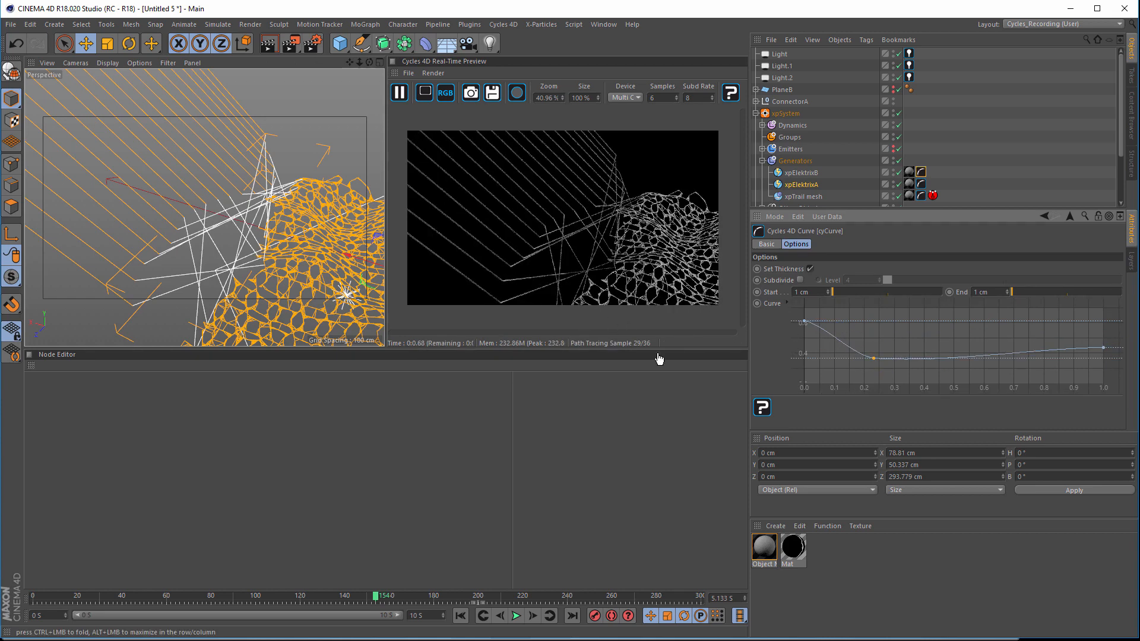
# Step: Deselect all objects and examine the thinned curves at earlier frames in the render preview, stopping at frame 118
pyautogui.keyDown('alt'); pyautogui.moveTo(346, 291); pyautogui.dragTo(301, 247, button='middle'); pyautogui.keyUp('alt')
pyautogui.click(851, 185)
pyautogui.keyDown('alt'); pyautogui.moveTo(232, 211); pyautogui.dragTo(202, 211, button='right'); pyautogui.keyUp('alt')
pyautogui.keyDown('alt'); pyautogui.moveTo(202, 211); pyautogui.dragTo(241, 236); pyautogui.keyUp('alt')
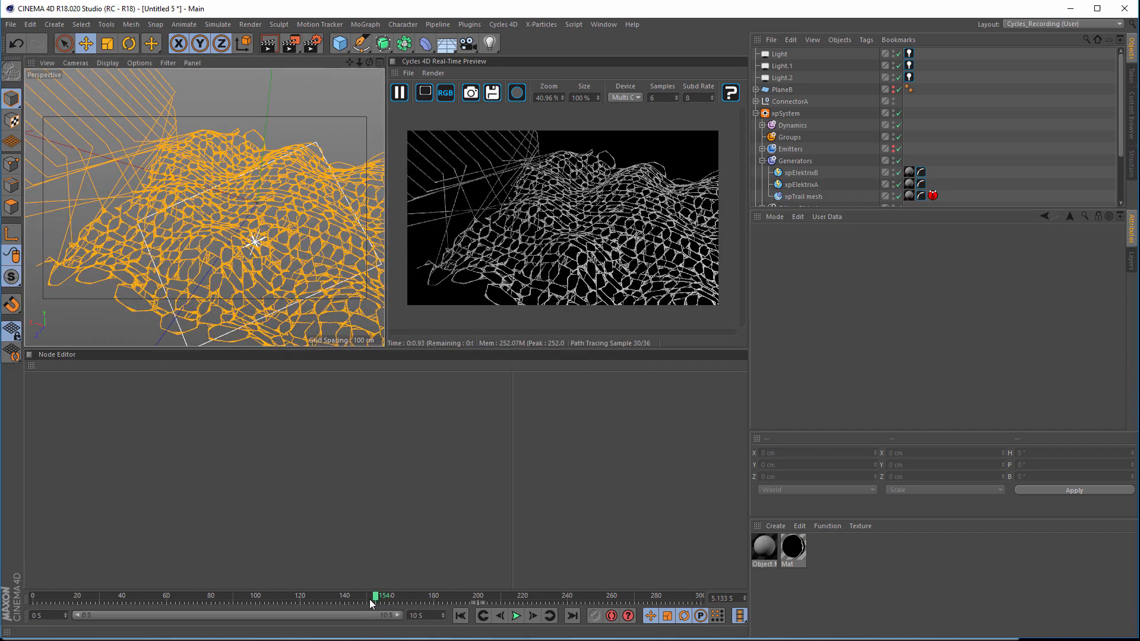
pyautogui.moveTo(373, 596); pyautogui.dragTo(234, 606)
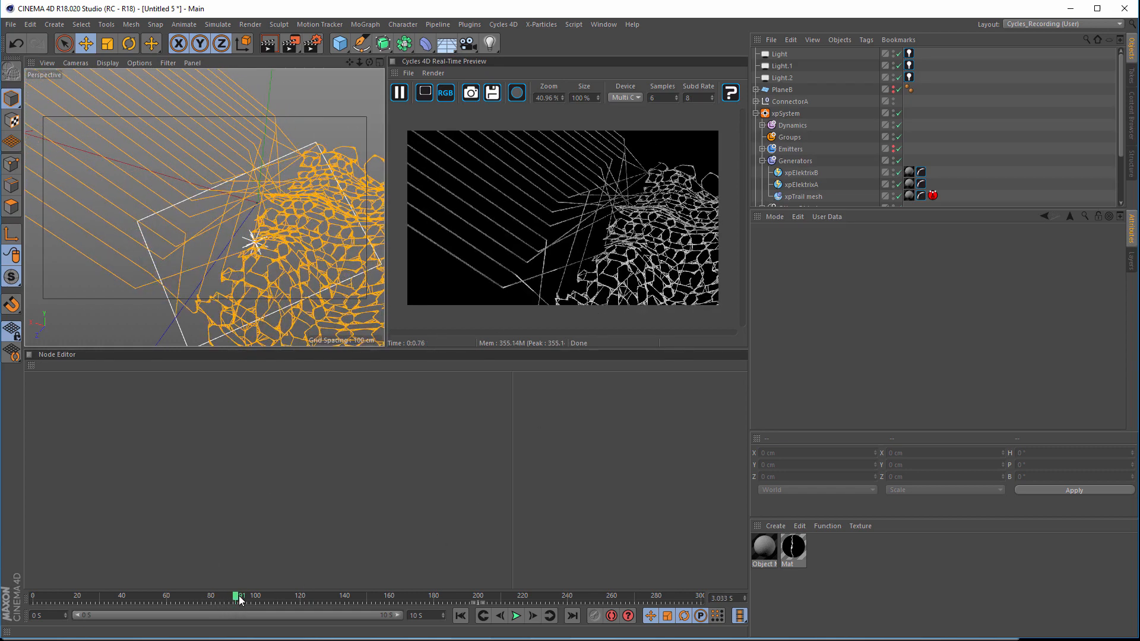
pyautogui.moveTo(266, 596); pyautogui.dragTo(294, 599)
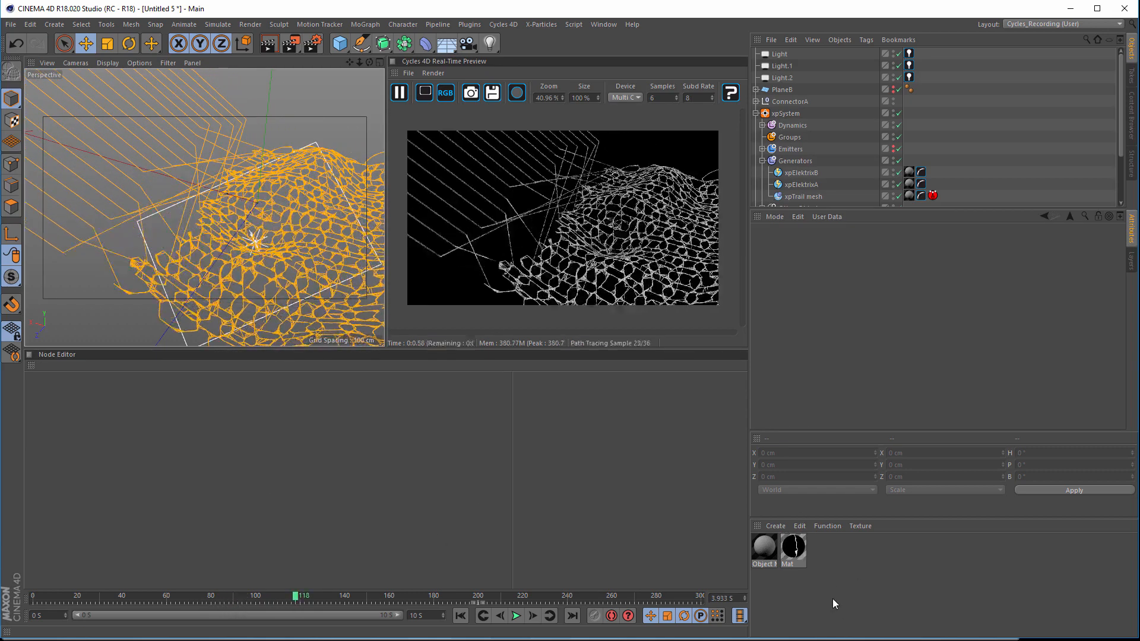
# Step: Open Object Material's node graph and add a Color Ramp node beside the Diffuse BSDF node
pyautogui.click(765, 546)
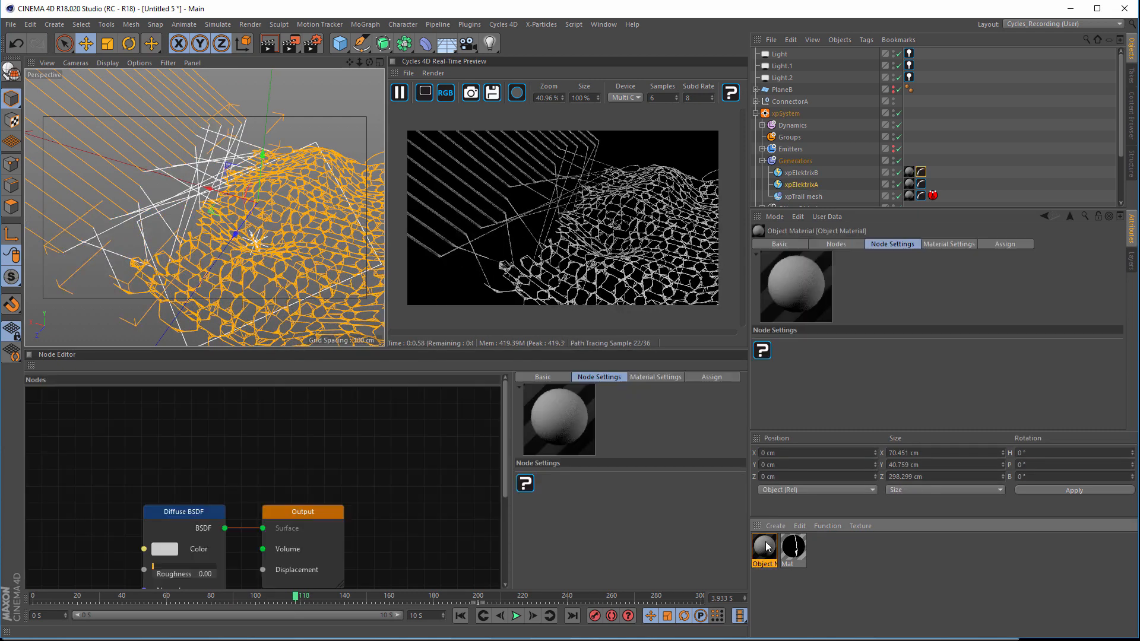
pyautogui.moveTo(398, 425); pyautogui.dragTo(446, 385, button='middle')
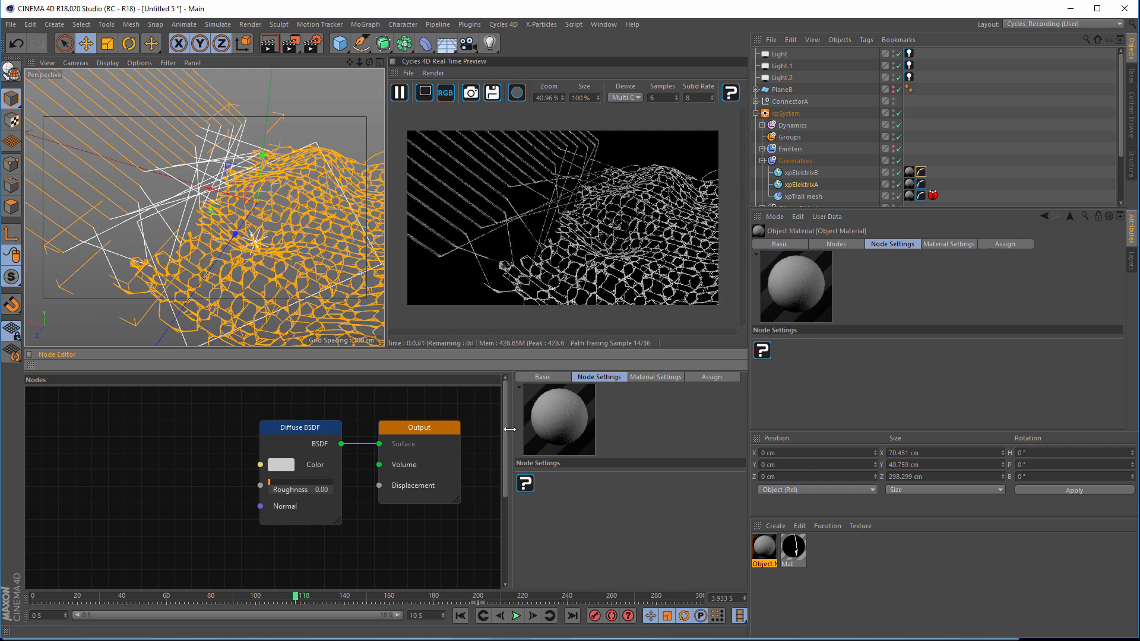
pyautogui.moveTo(191, 467); pyautogui.dragTo(192, 453, button='middle')
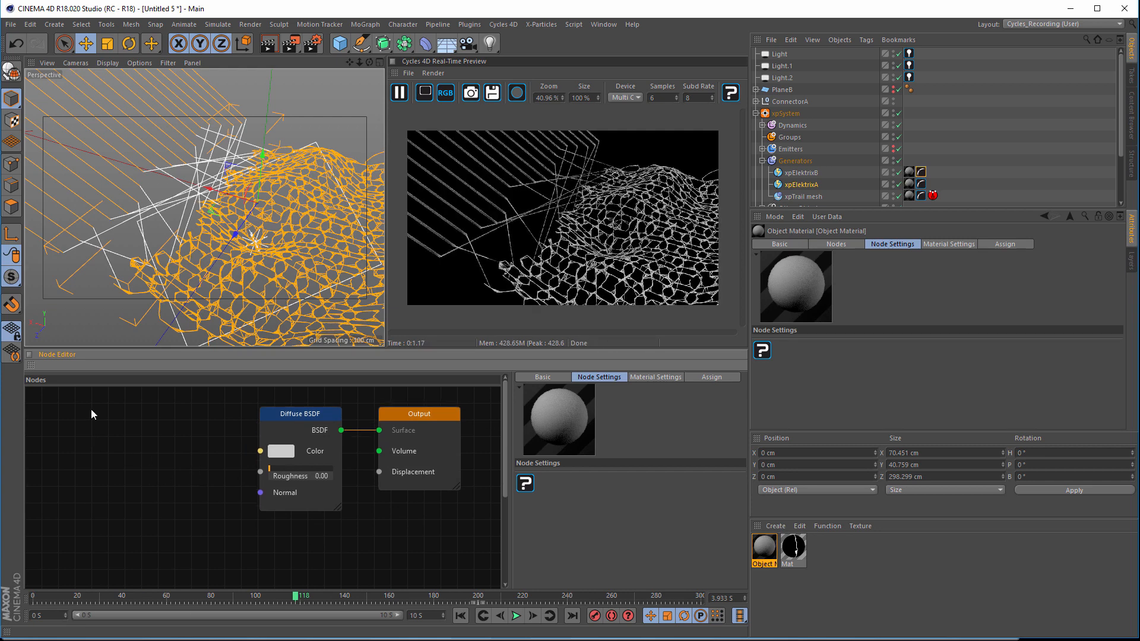
pyautogui.rightClick(91, 408)
pyautogui.moveTo(130, 543)
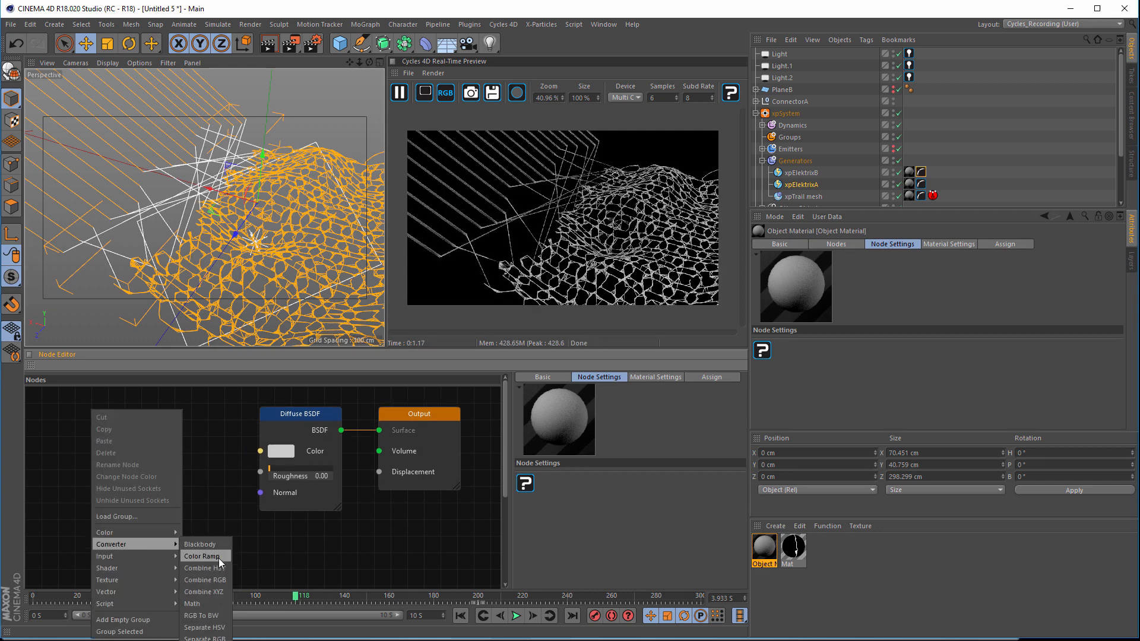
pyautogui.click(218, 558)
pyautogui.moveTo(155, 435); pyautogui.dragTo(205, 437)
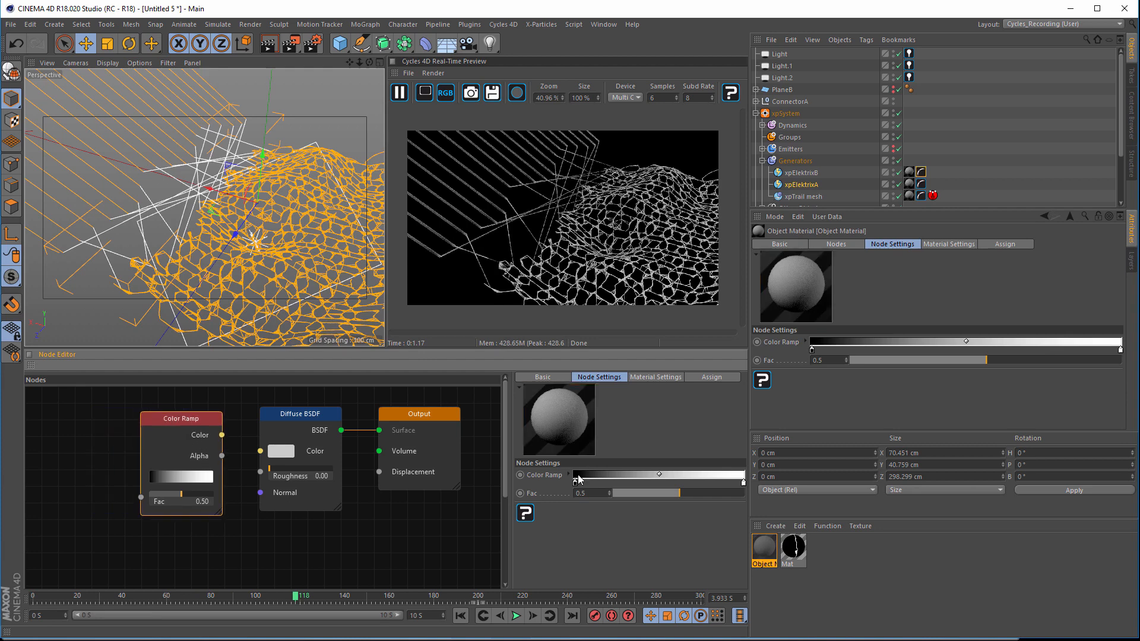
# Step: Load the Flame 2 gradient preset into the Color Ramp node
pyautogui.click(570, 473)
pyautogui.scroll(-2, 592, 534)
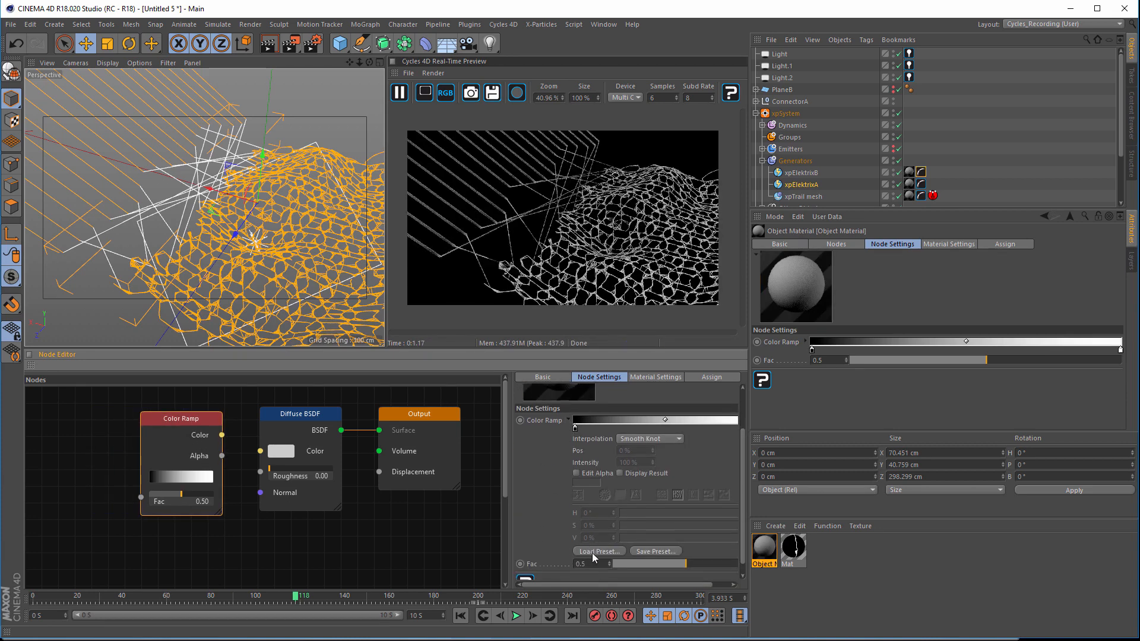
pyautogui.click(599, 552)
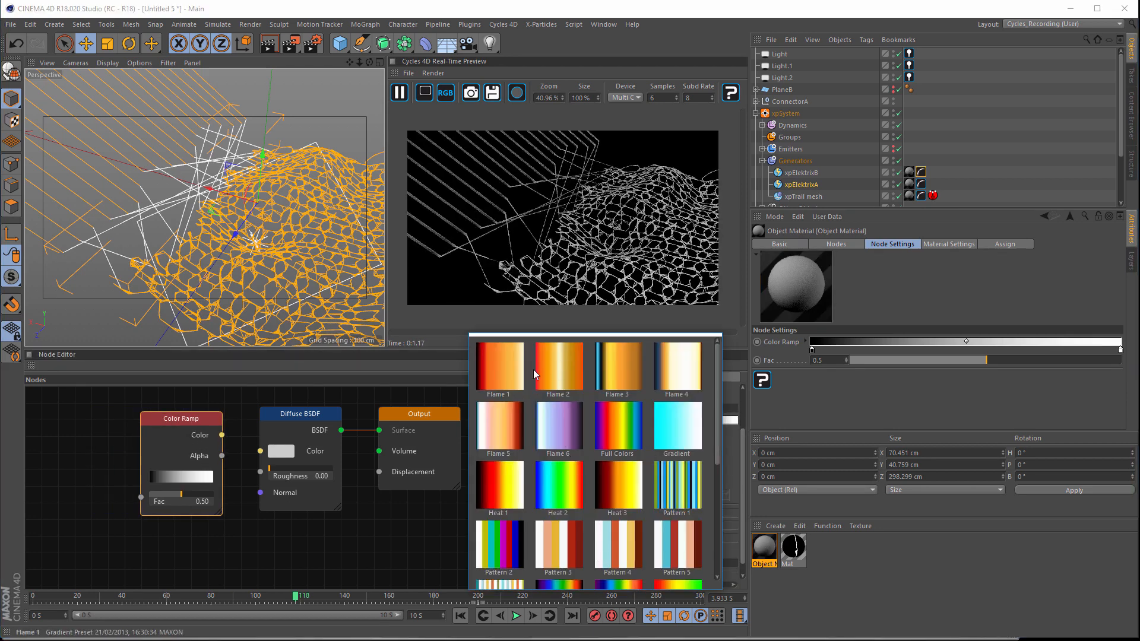
pyautogui.click(557, 361)
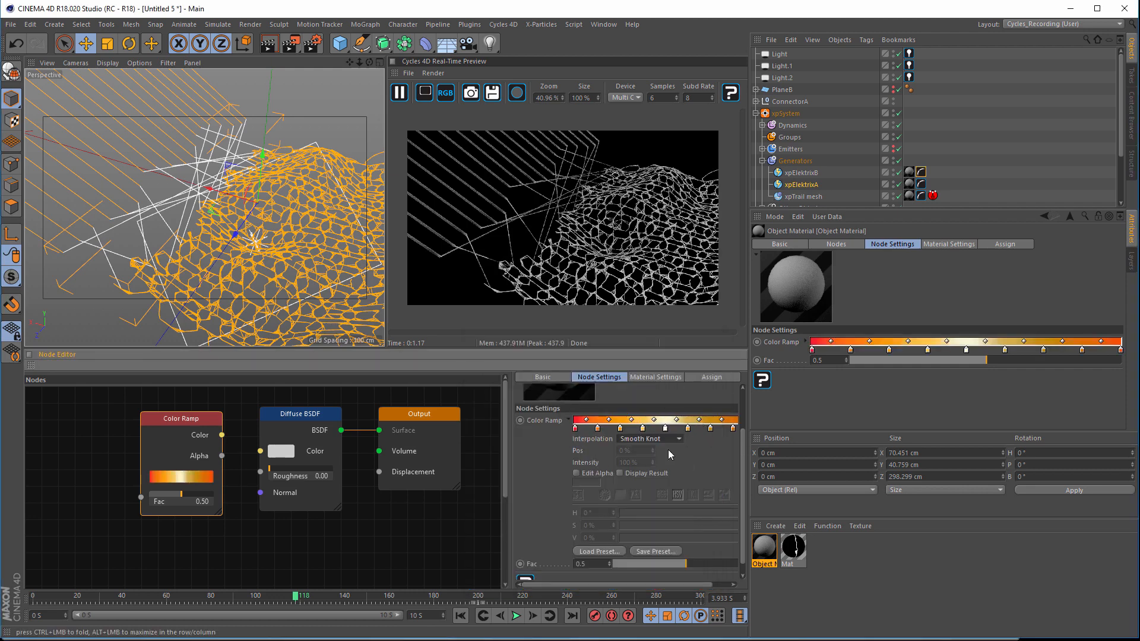
# Step: Connect the Color Ramp's Color output to the Diffuse BSDF's Color input and tidy the spacing of both nodes
pyautogui.moveTo(222, 435); pyautogui.dragTo(260, 451)
pyautogui.moveTo(308, 420); pyautogui.dragTo(315, 418)
pyautogui.moveTo(154, 440); pyautogui.dragTo(182, 435)
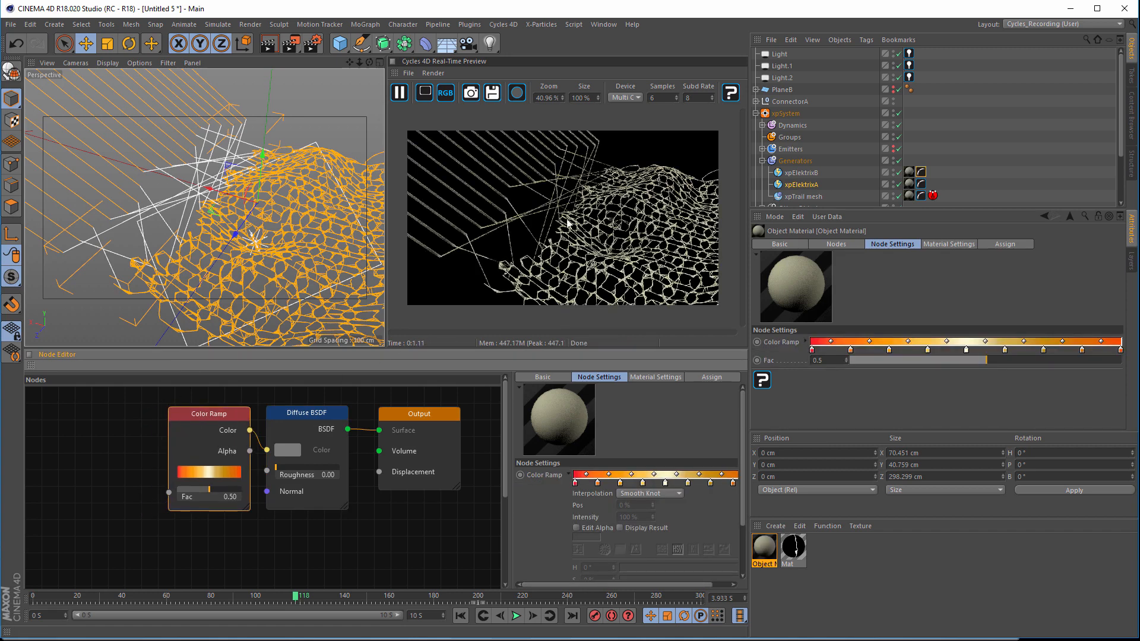
# Step: Add a Mapping node, connect its Vector output to the Color Ramp's Fac input, and collapse it
pyautogui.moveTo(133, 449); pyautogui.dragTo(286, 464, button='middle')
pyautogui.rightClick(114, 408)
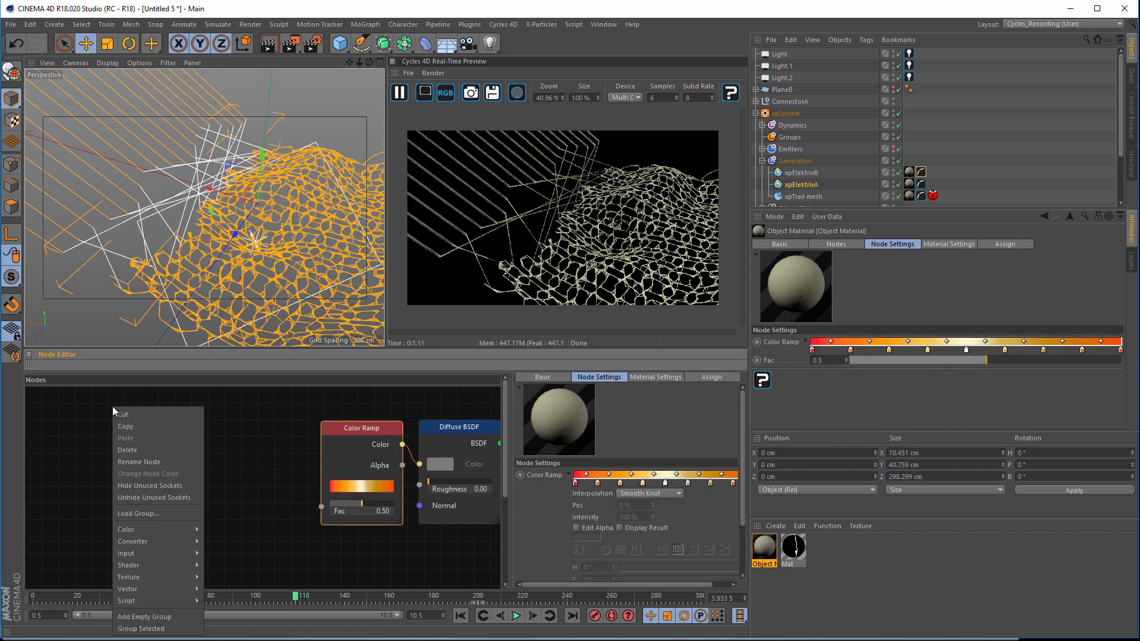
pyautogui.moveTo(177, 593)
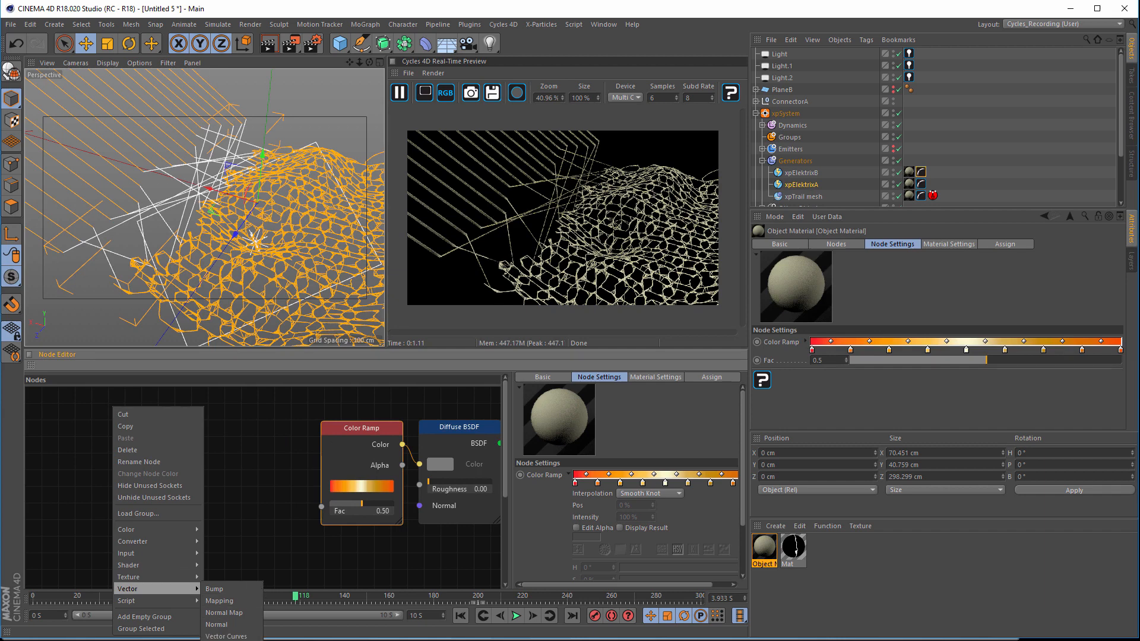
pyautogui.click(219, 601)
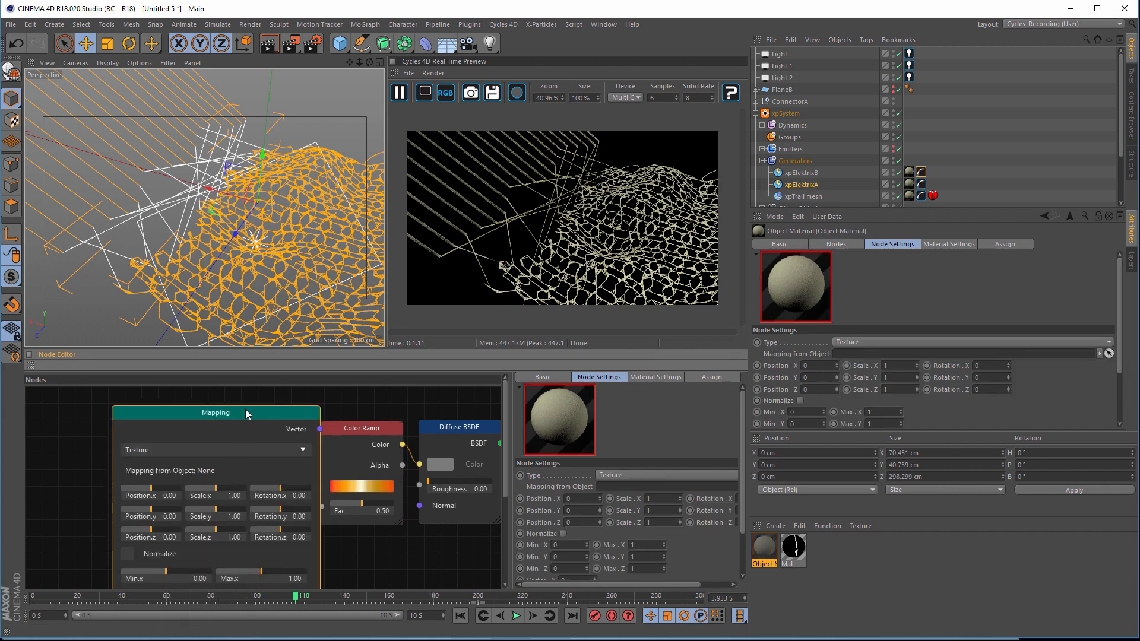
pyautogui.moveTo(247, 414); pyautogui.dragTo(200, 398)
pyautogui.moveTo(310, 489); pyautogui.dragTo(321, 506)
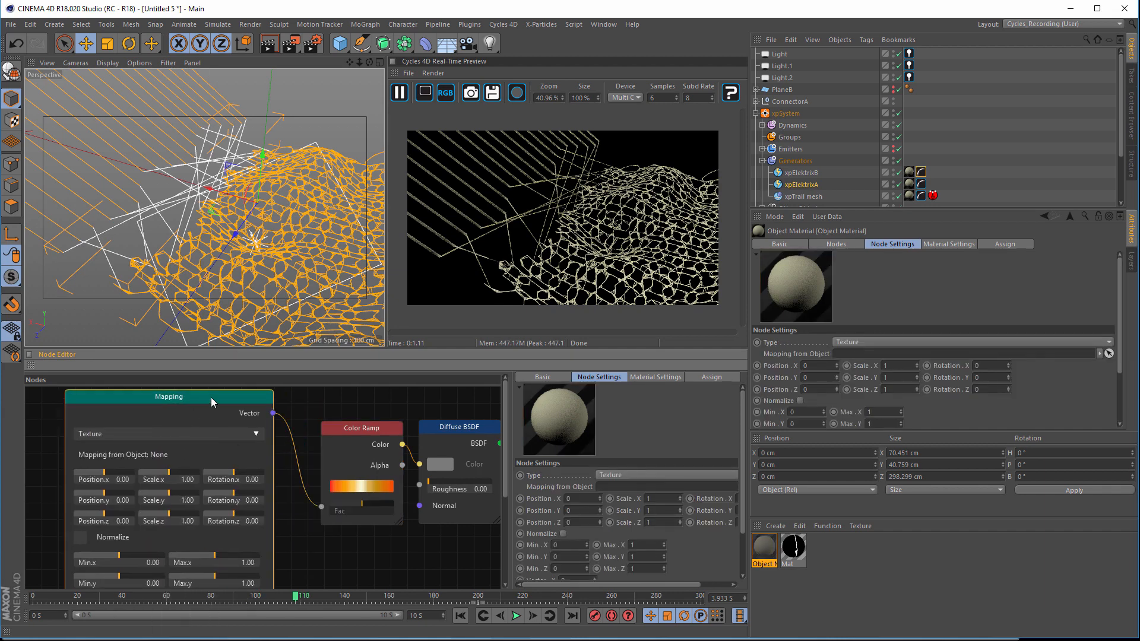
pyautogui.doubleClick(211, 397)
pyautogui.moveTo(208, 398); pyautogui.dragTo(241, 436)
pyautogui.moveTo(174, 478); pyautogui.dragTo(346, 504, button='middle')
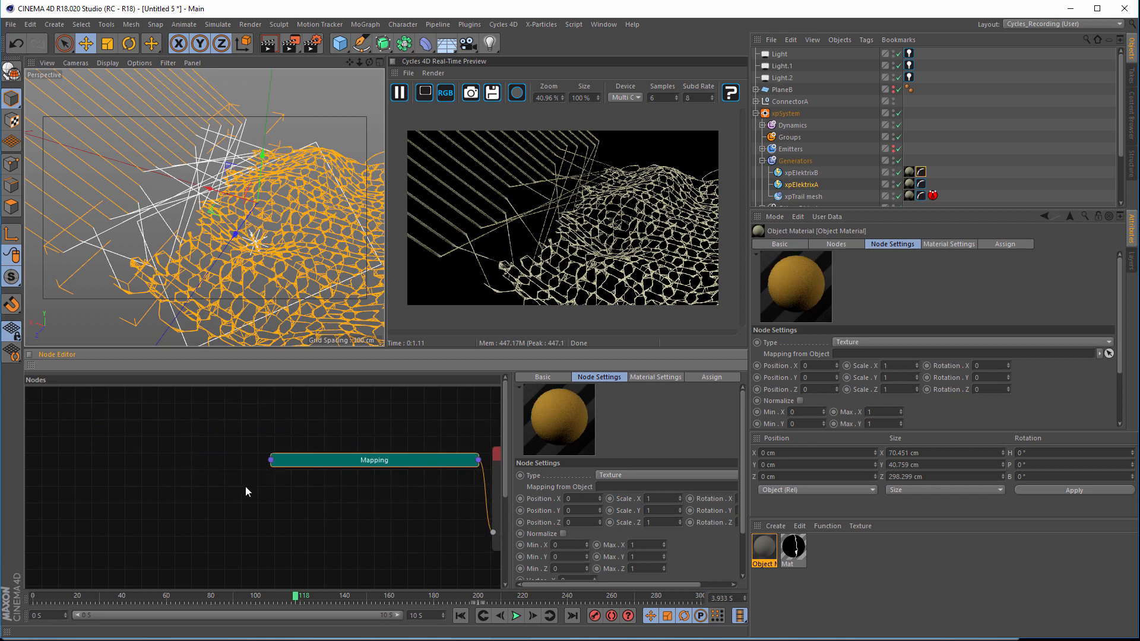
# Step: Add a Texture Coordinate node, connect its Generated output to the Mapping node, and hide its unused sockets
pyautogui.rightClick(84, 391)
pyautogui.moveTo(102, 530)
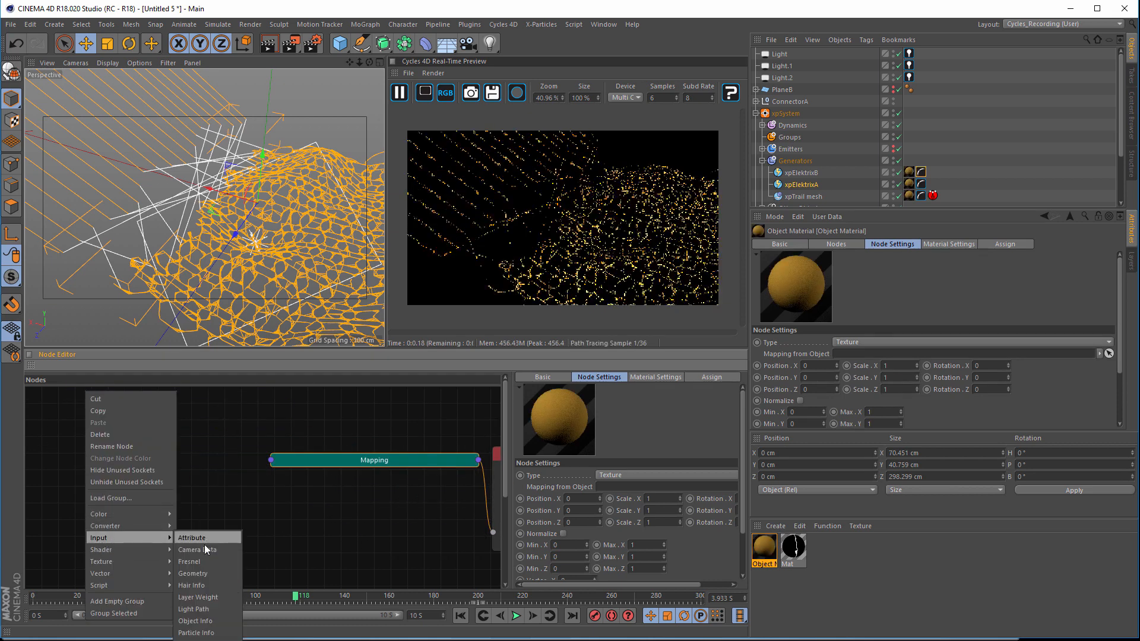
pyautogui.click(214, 608)
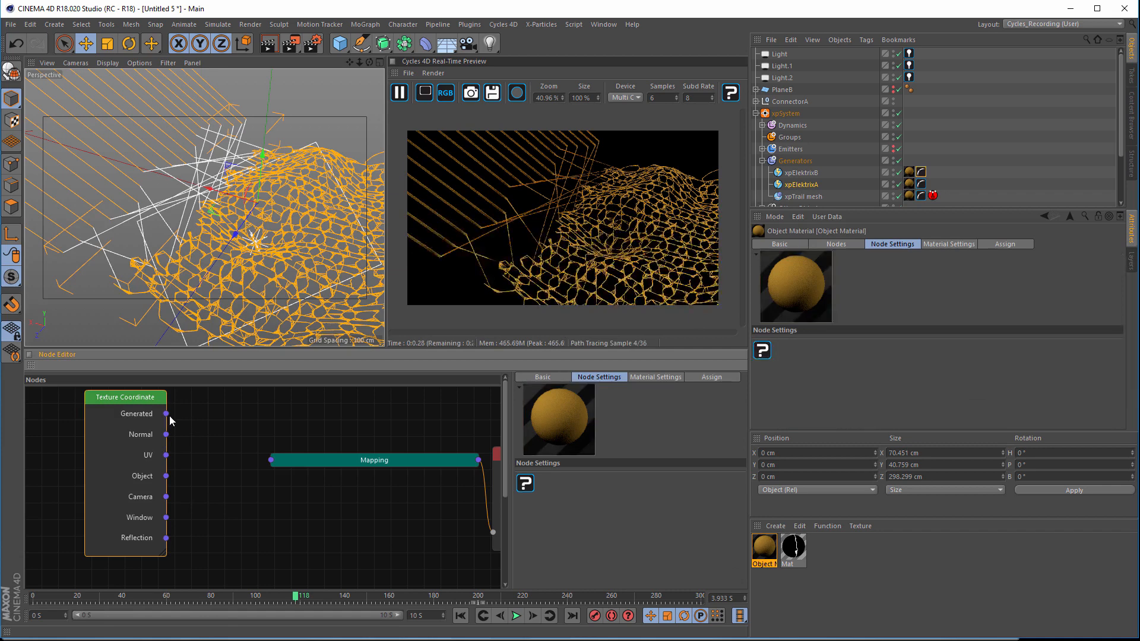
pyautogui.moveTo(240, 470); pyautogui.dragTo(272, 460)
pyautogui.moveTo(136, 396); pyautogui.dragTo(192, 404)
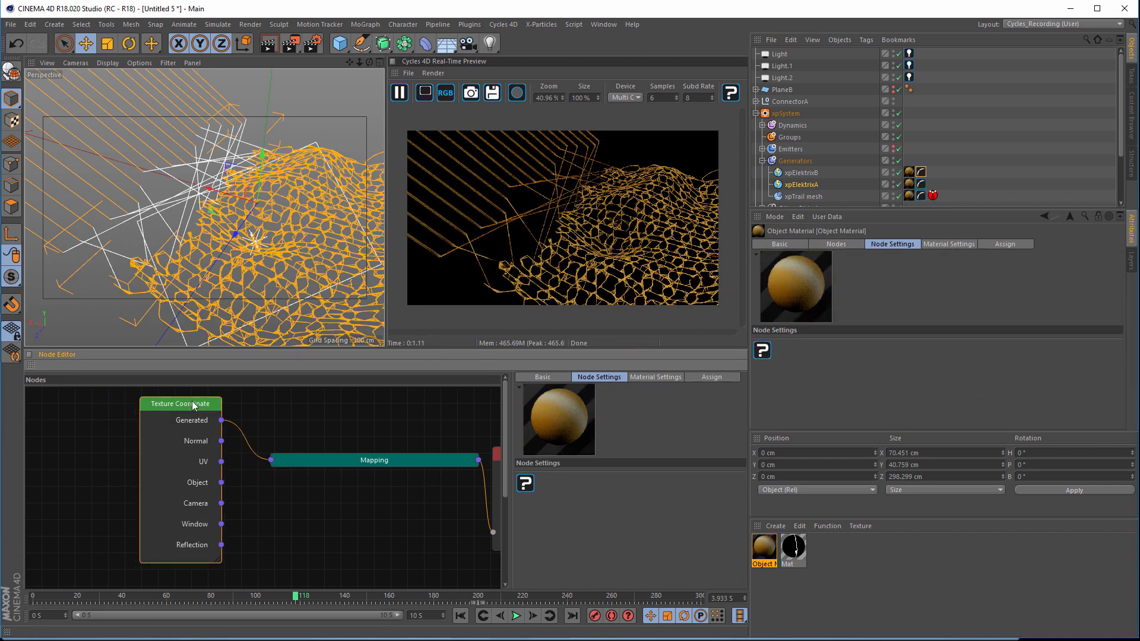
pyautogui.rightClick(183, 407)
pyautogui.click(216, 484)
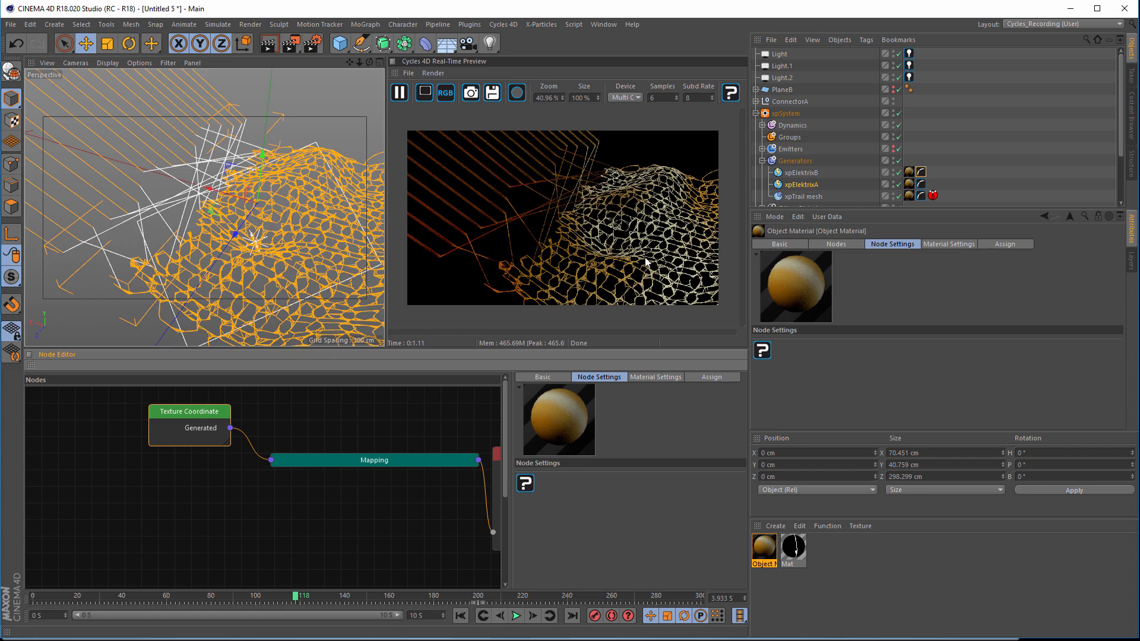
pyautogui.moveTo(334, 463); pyautogui.dragTo(88, 428, button='middle')
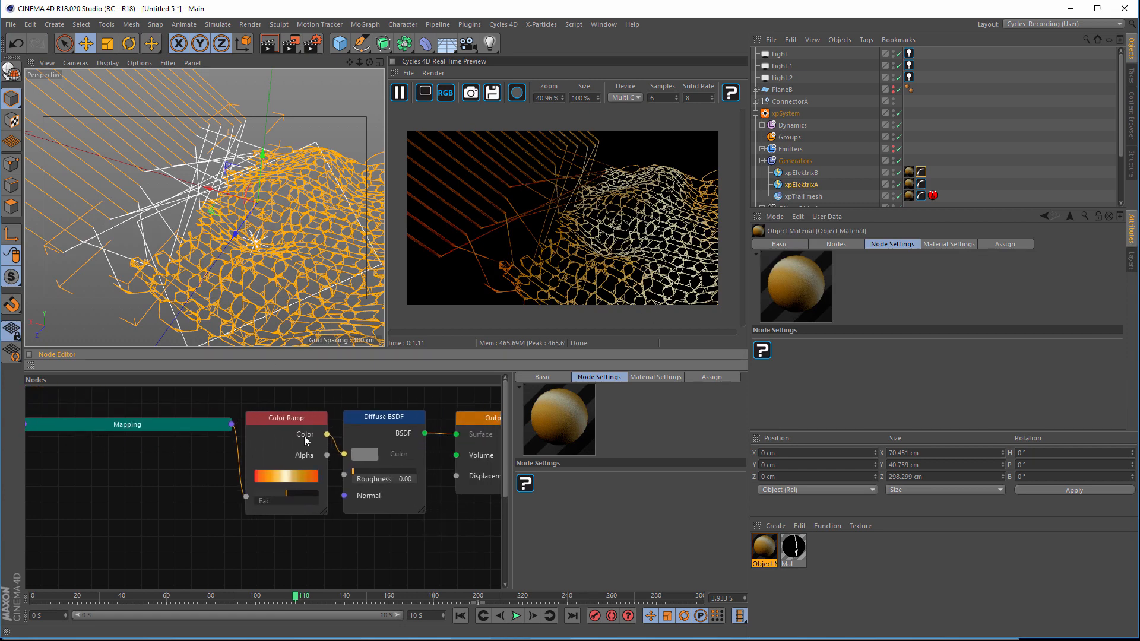
# Step: Move the Output node away from the Diffuse BSDF and insert a Mix Shader node into the link between them
pyautogui.moveTo(445, 433); pyautogui.dragTo(293, 429, button='middle')
pyautogui.moveTo(315, 419); pyautogui.dragTo(454, 414)
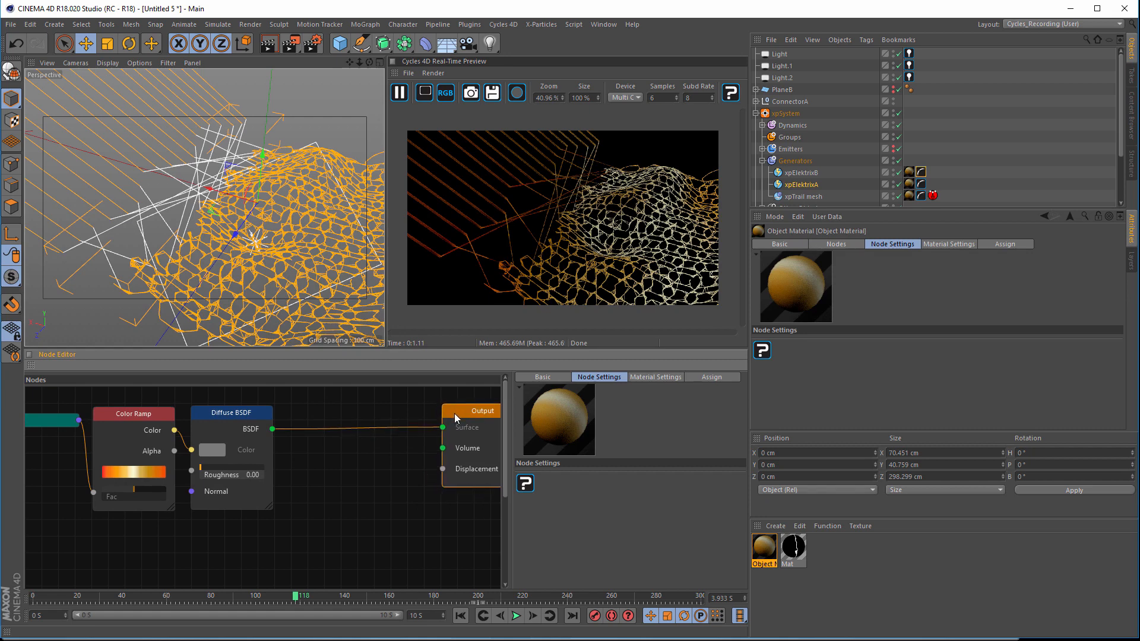
pyautogui.moveTo(365, 537); pyautogui.dragTo(359, 518, button='middle')
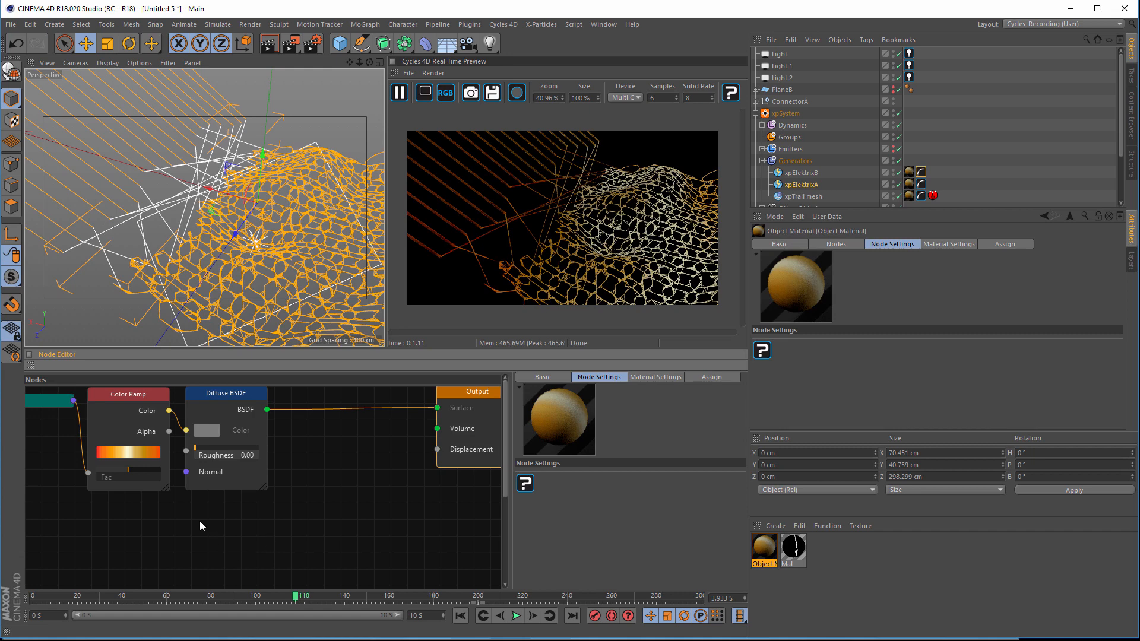
pyautogui.rightClick(168, 532)
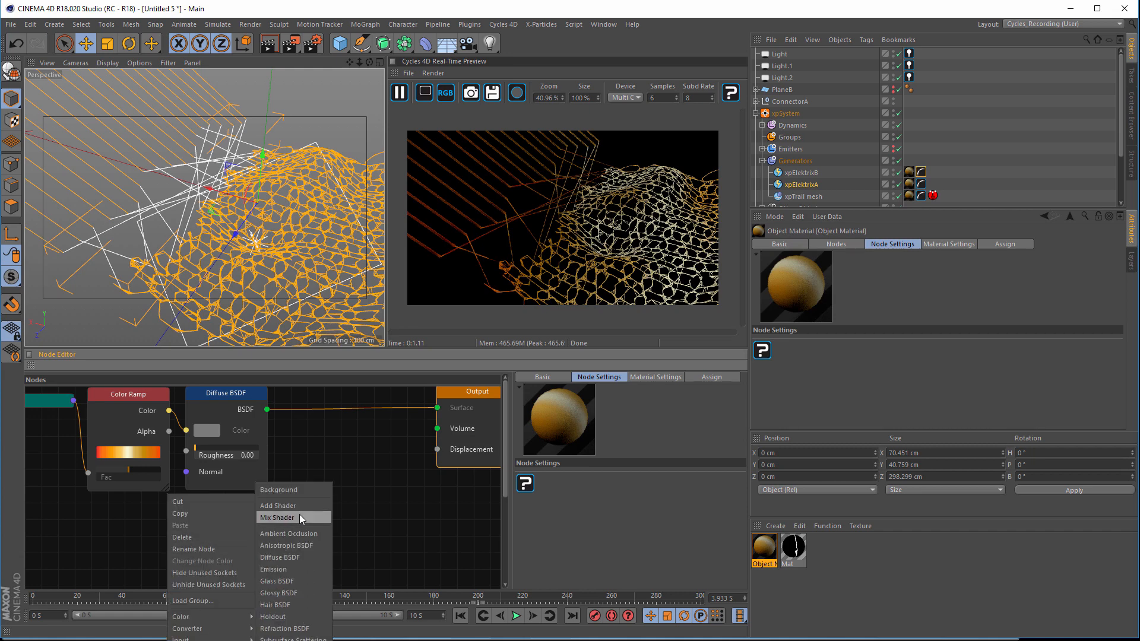
pyautogui.click(299, 514)
pyautogui.moveTo(225, 534); pyautogui.dragTo(381, 413)
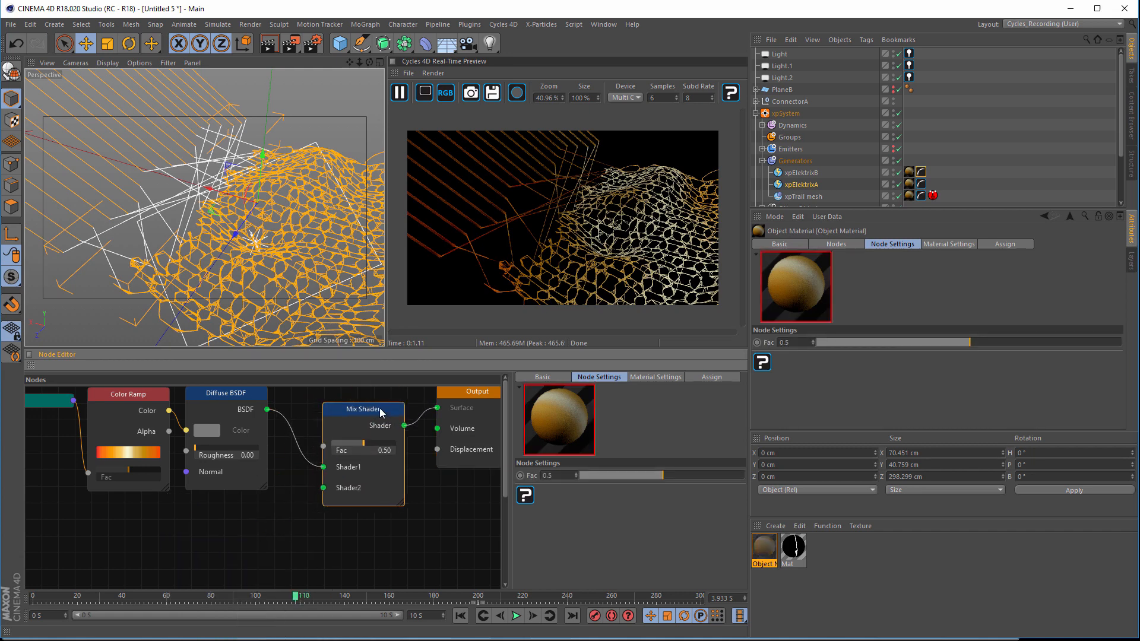
# Step: Add a Glossy BSDF node below the Diffuse BSDF and connect its BSDF output to the Mix Shader's Shader2 input
pyautogui.rightClick(146, 525)
pyautogui.moveTo(191, 628)
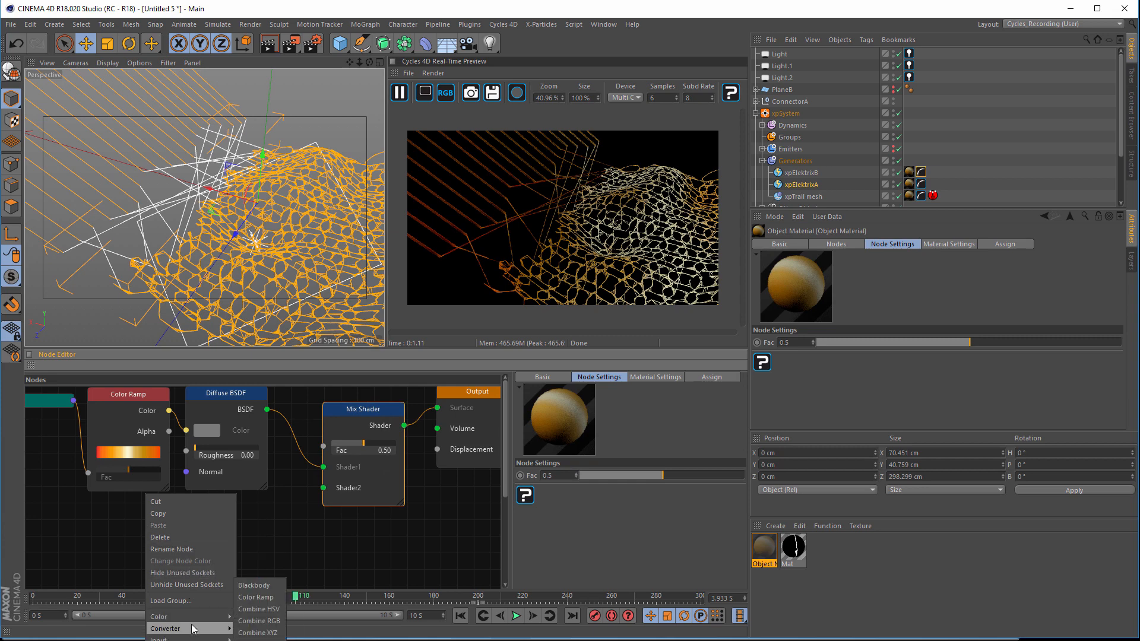
pyautogui.click(264, 592)
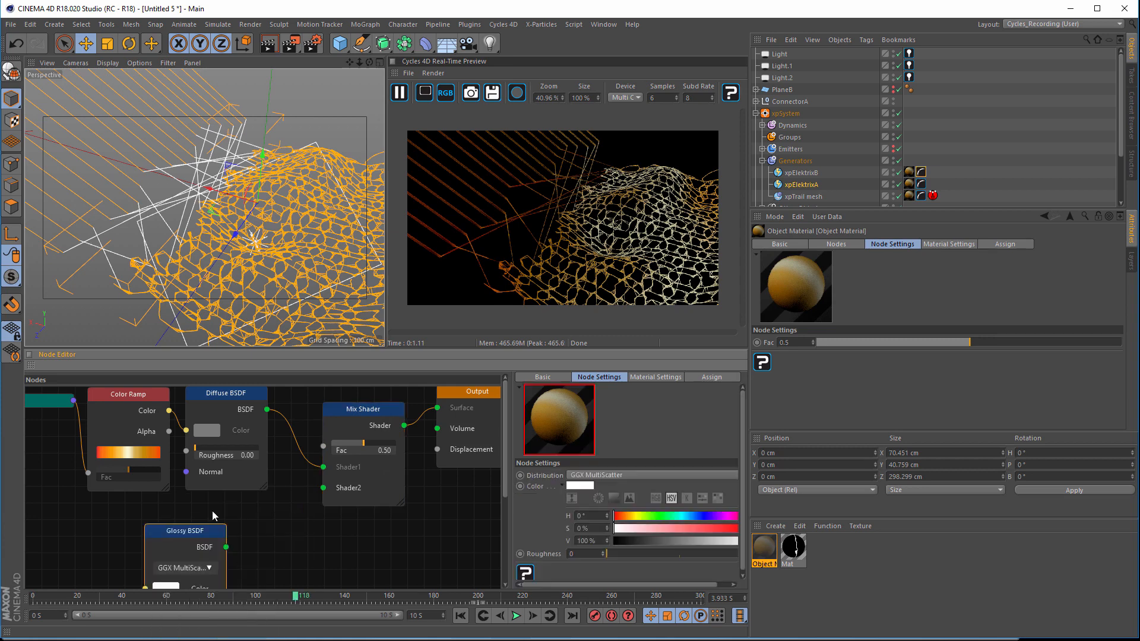
pyautogui.moveTo(212, 514); pyautogui.dragTo(314, 490)
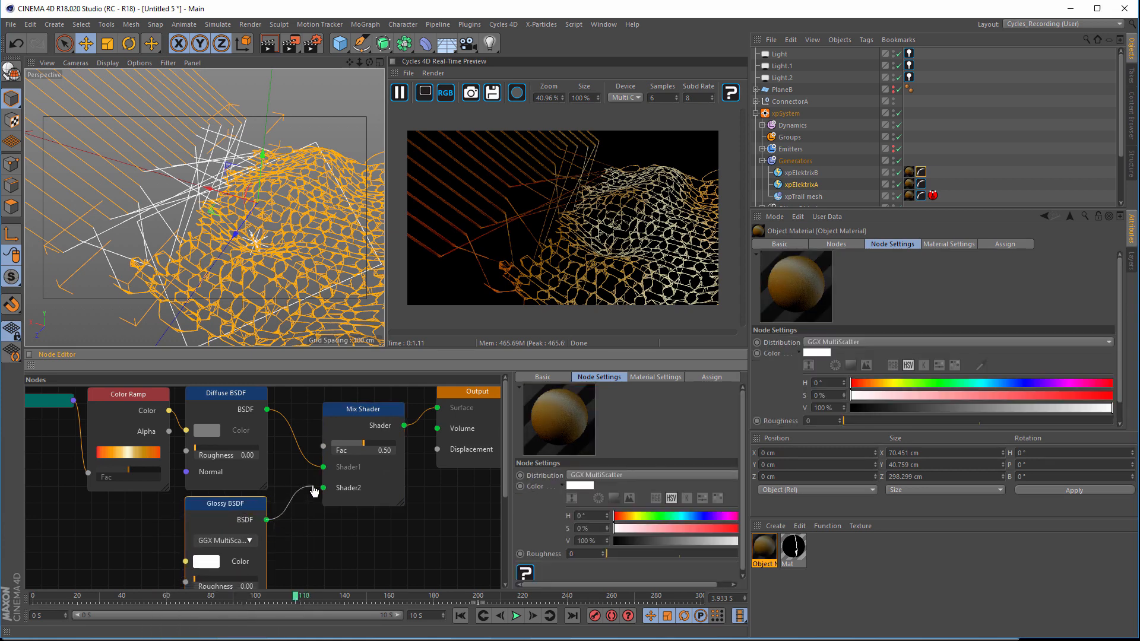
pyautogui.moveTo(343, 529); pyautogui.dragTo(381, 519, button='middle')
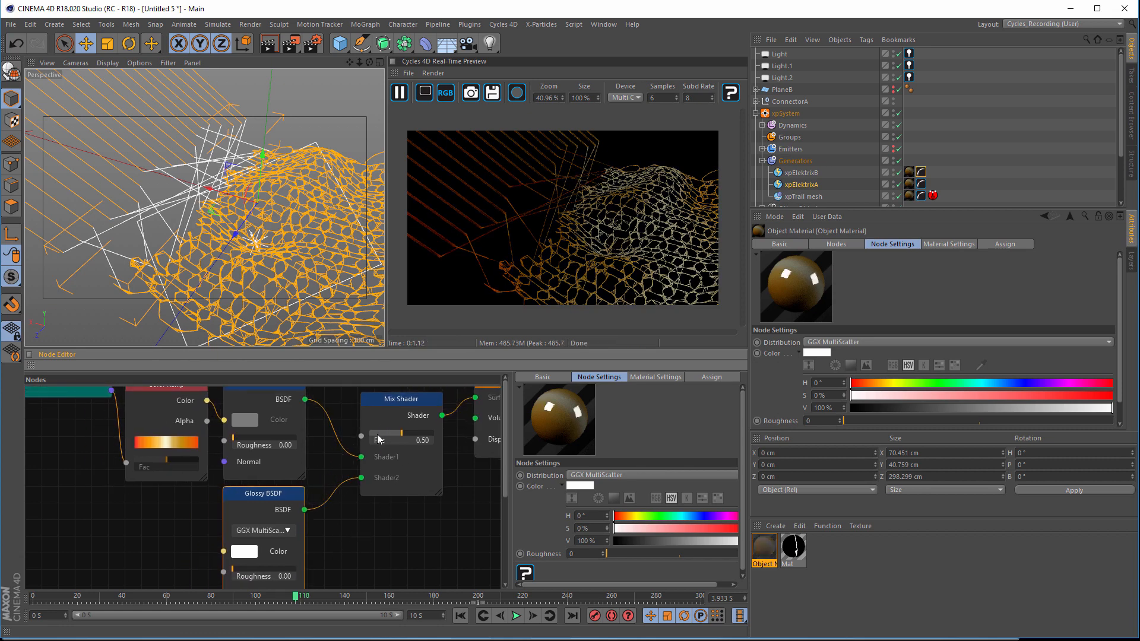
# Step: Set the Mix Shader's Fac to about 0.11 and the Glossy BSDF's Roughness to about 0.12
pyautogui.click(377, 435)
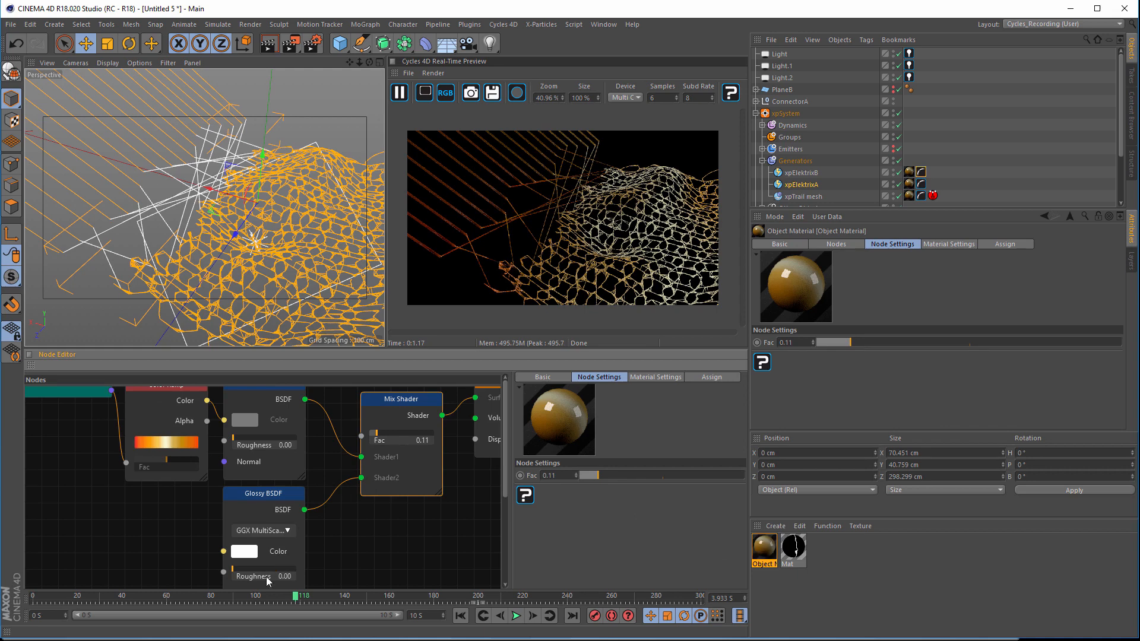
pyautogui.click(236, 571)
pyautogui.moveTo(237, 571); pyautogui.dragTo(241, 573)
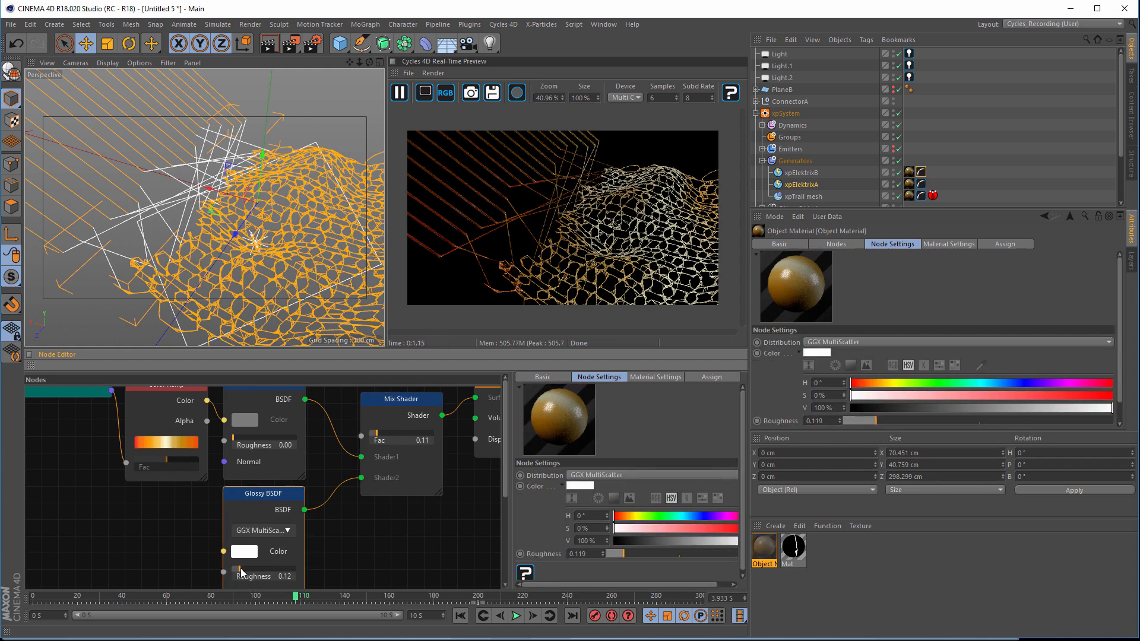
# Step: Set the Diffuse BSDF's Roughness to about 0.93 and the Mix Shader's Fac to about 0.14
pyautogui.moveTo(240, 442); pyautogui.dragTo(293, 442)
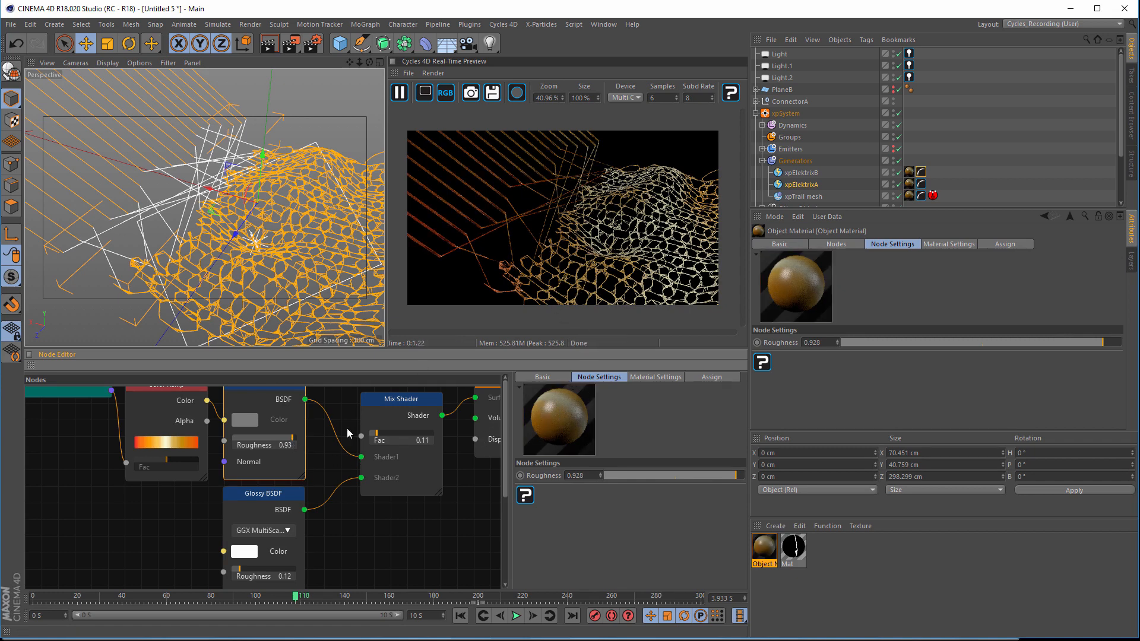
pyautogui.click(379, 437)
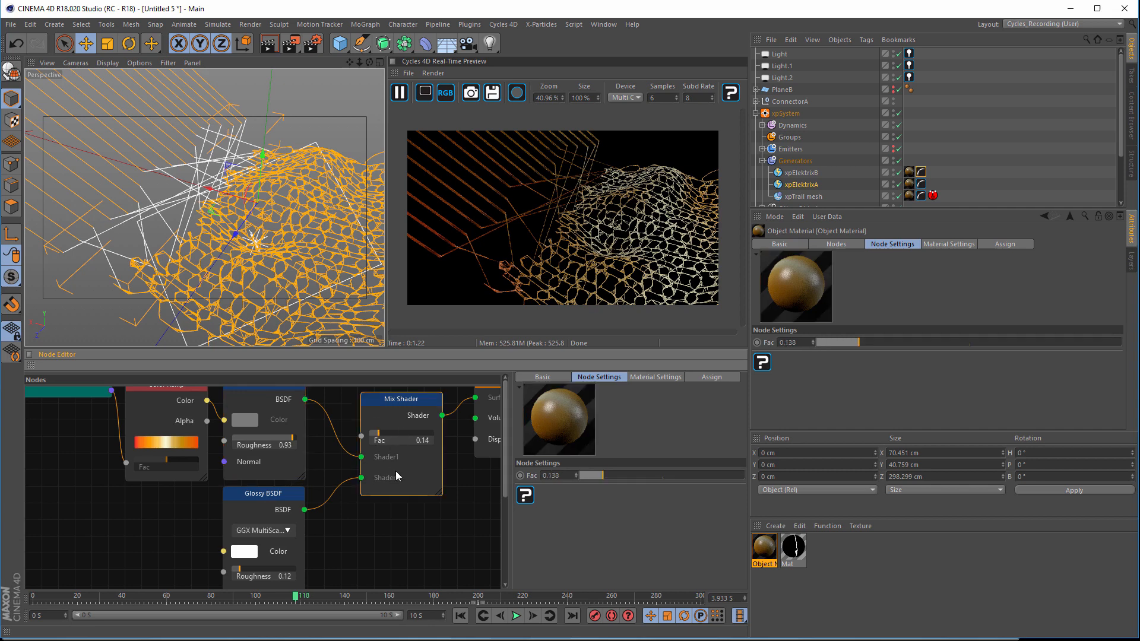
# Step: Add a Noise Texture node in the empty area beside the Glossy BSDF
pyautogui.moveTo(392, 525); pyautogui.dragTo(508, 443, button='middle')
pyautogui.rightClick(103, 455)
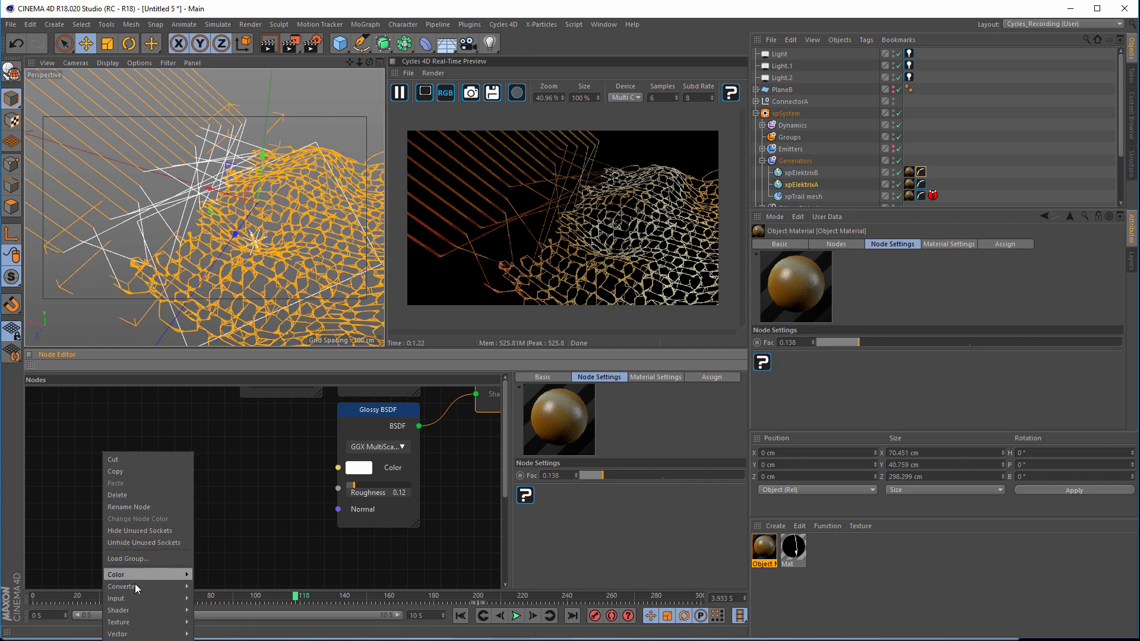
pyautogui.moveTo(136, 622)
pyautogui.click(216, 640)
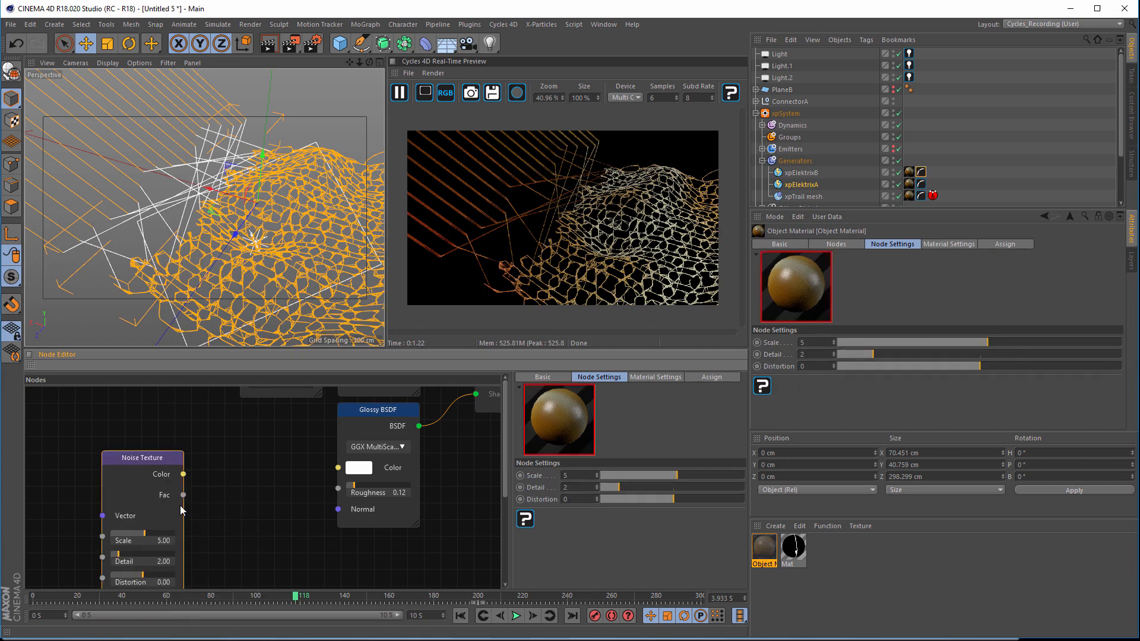
pyautogui.moveTo(152, 458); pyautogui.dragTo(141, 431)
# Step: Add a Math node set to Multiply and connect the Noise Texture's Color output to its Value1 input
pyautogui.rightClick(210, 451)
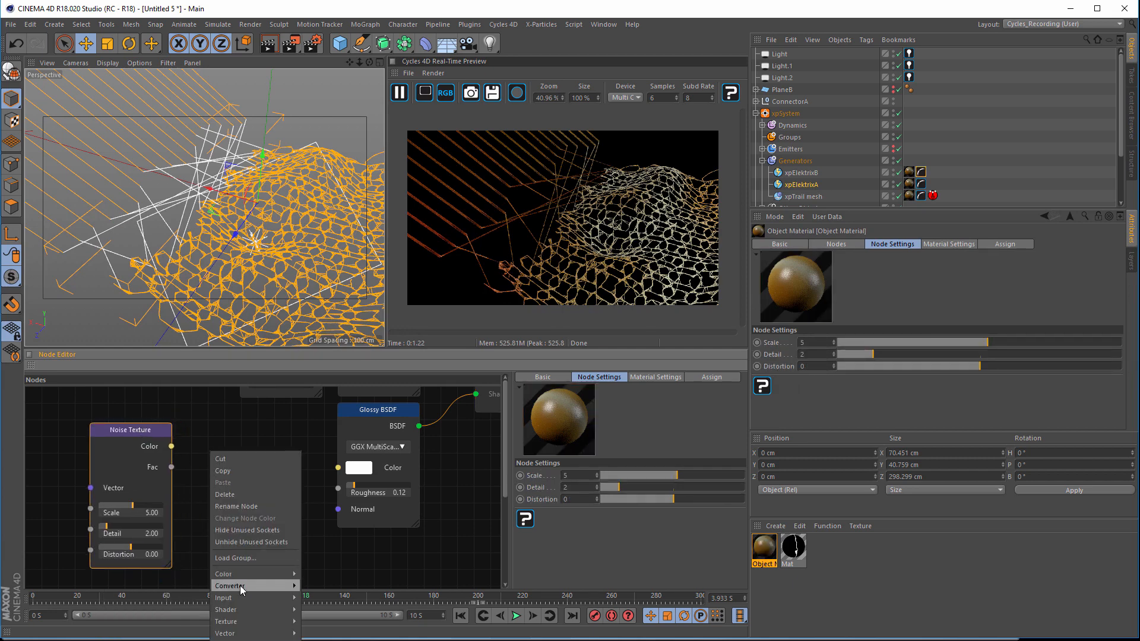
pyautogui.moveTo(240, 586)
pyautogui.click(321, 631)
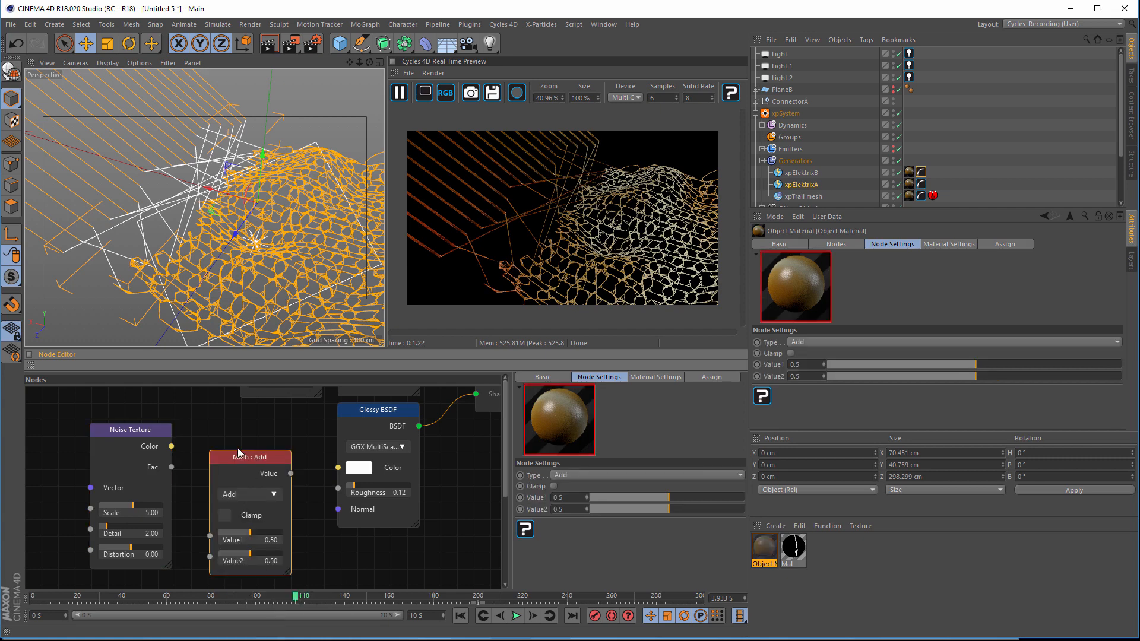
pyautogui.moveTo(242, 457); pyautogui.dragTo(198, 509)
pyautogui.click(231, 469)
pyautogui.click(225, 506)
pyautogui.moveTo(198, 510); pyautogui.dragTo(63, 536, button='middle')
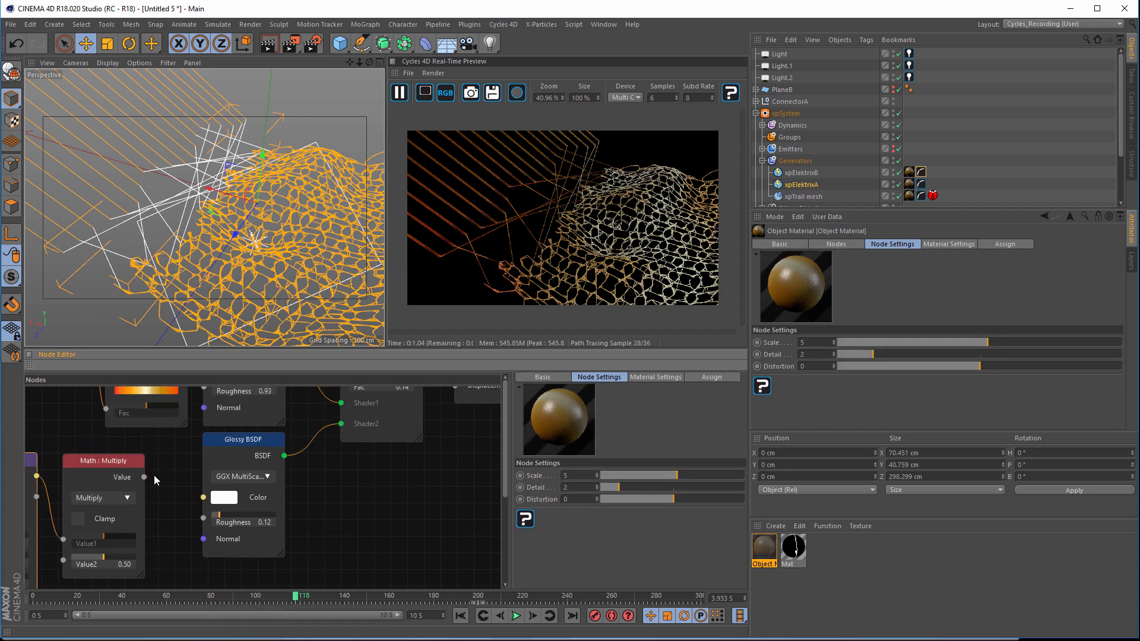
# Step: Connect the Multiply node's Value output to the Output node's Displacement input and set the Mix Shader's Fac to about 0.19
pyautogui.moveTo(331, 498); pyautogui.dragTo(303, 516, button='middle')
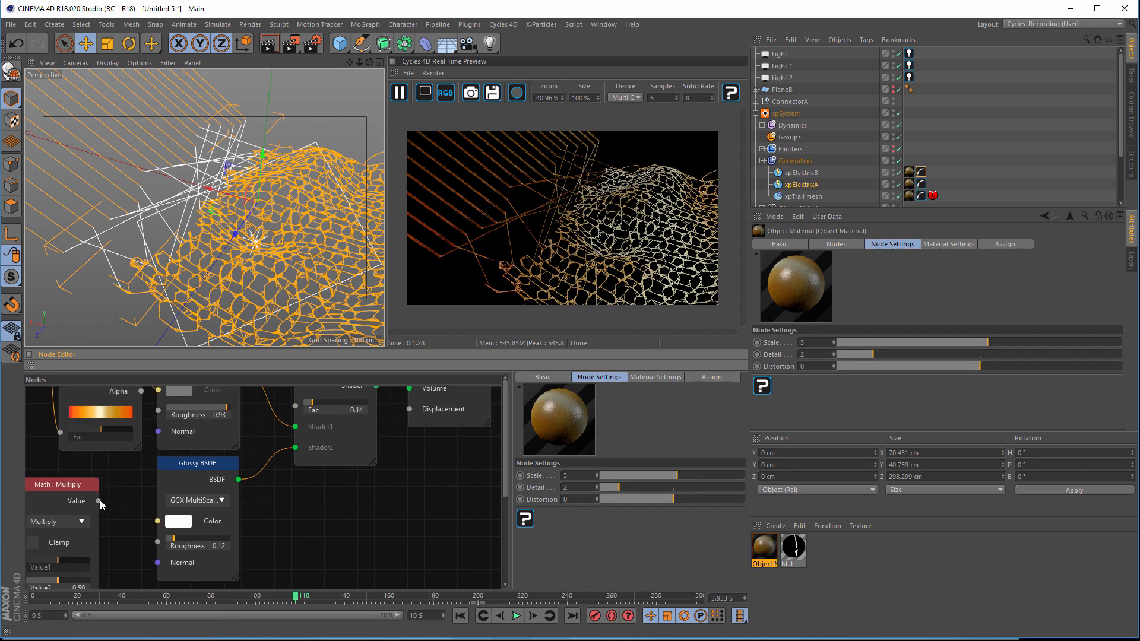
pyautogui.moveTo(99, 500); pyautogui.dragTo(409, 408)
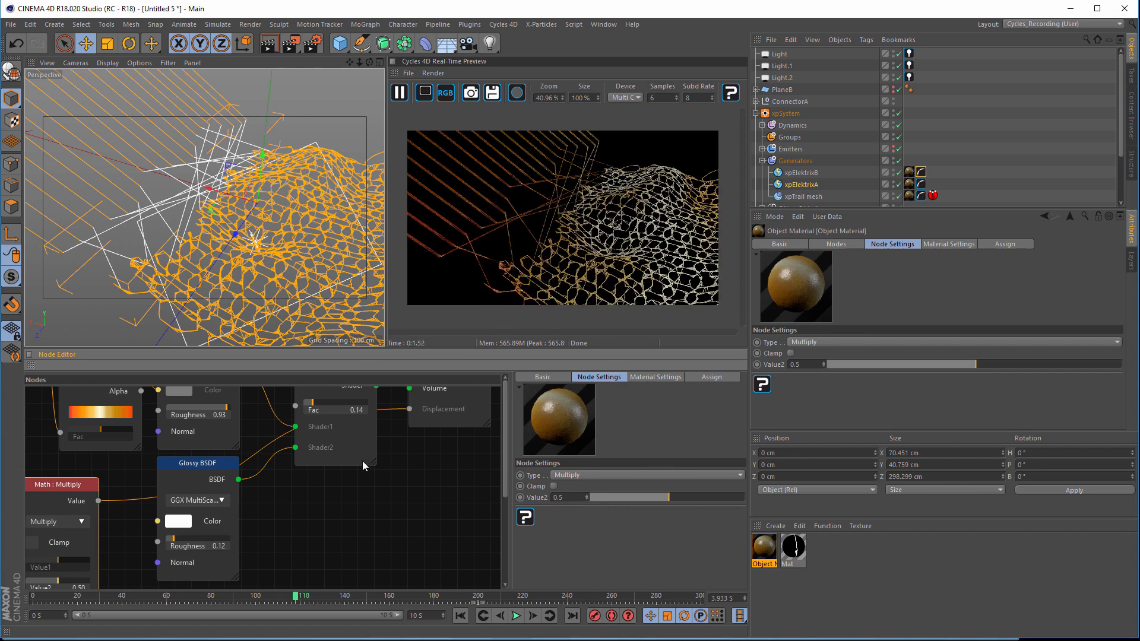
pyautogui.scroll(1, 362, 460)
pyautogui.moveTo(314, 431); pyautogui.dragTo(317, 432)
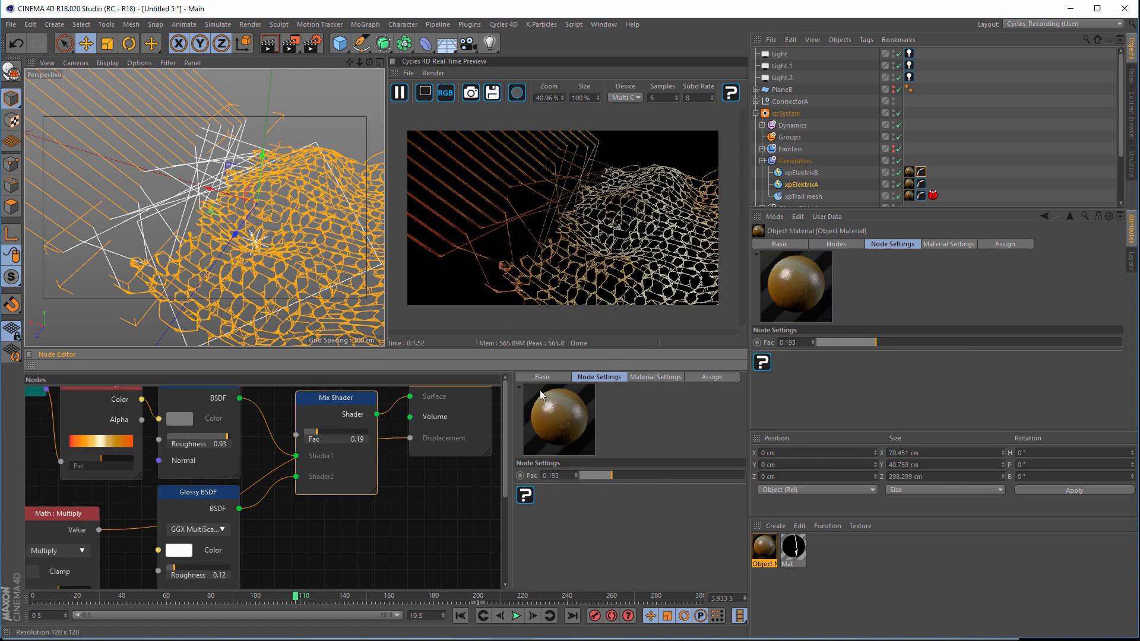
# Step: Load the Flame 1 gradient preset into the Color Ramp node and collapse its gradient settings
pyautogui.scroll(3, 289, 249)
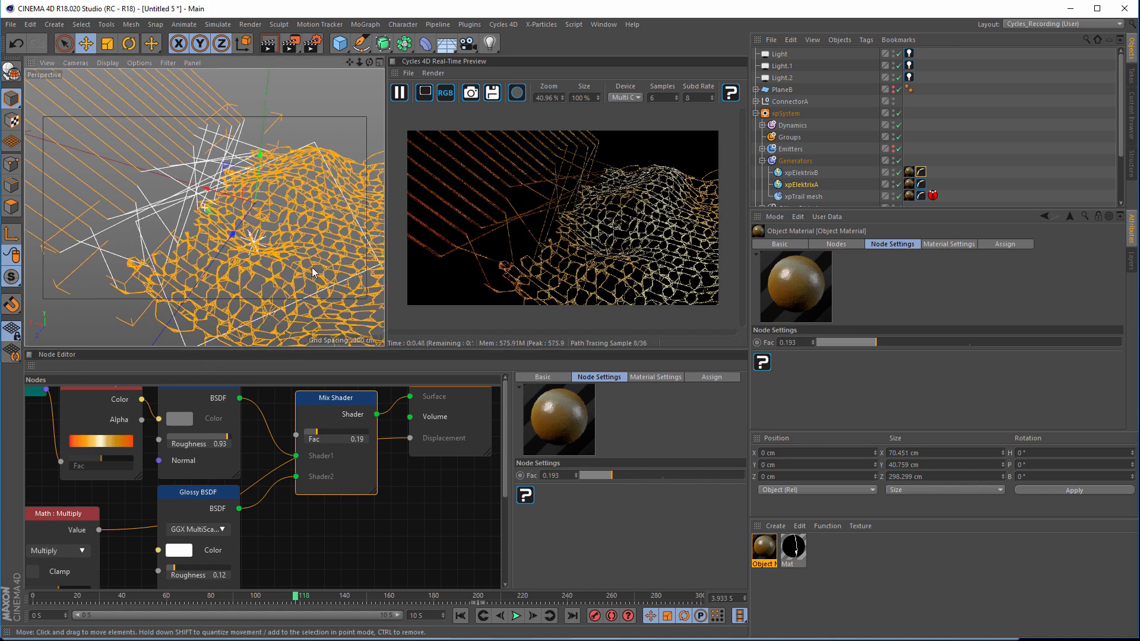
pyautogui.scroll(2, 289, 249)
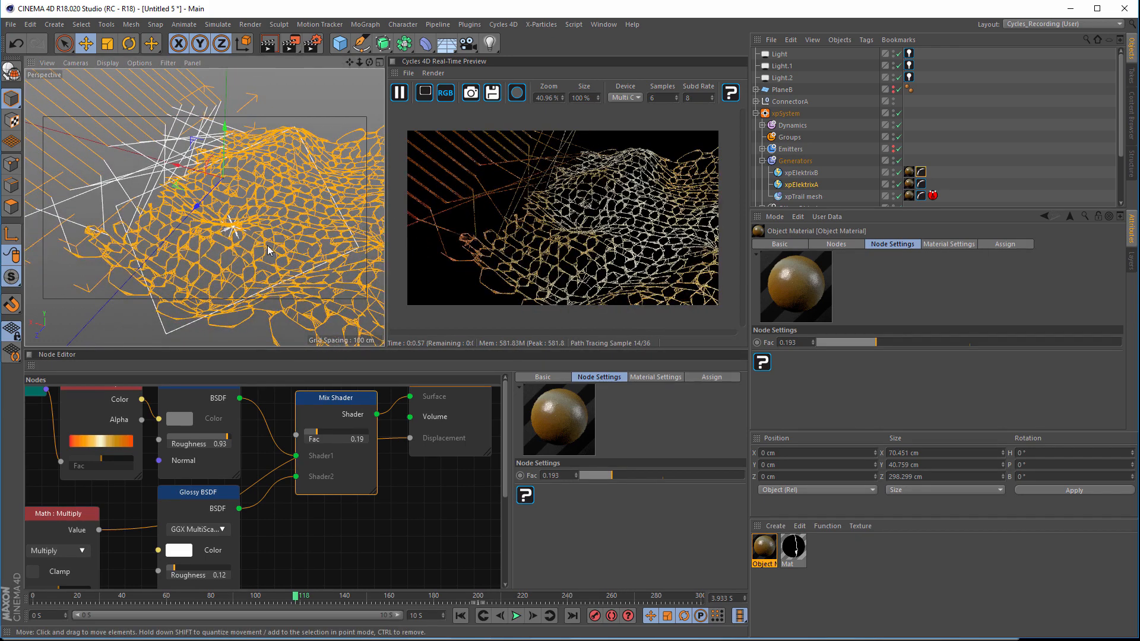
pyautogui.moveTo(254, 245)
pyautogui.keyDown('alt'); pyautogui.mouseDown()
pyautogui.moveTo(253, 222)
pyautogui.moveTo(243, 256)
pyautogui.mouseUp(); pyautogui.keyUp('alt')
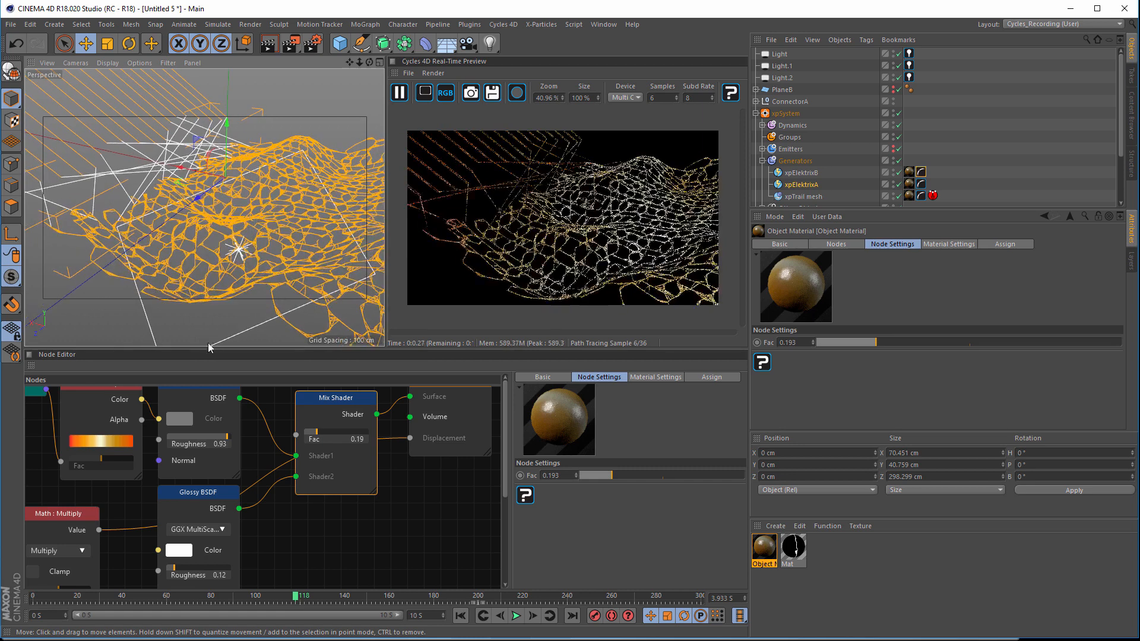
pyautogui.click(107, 422)
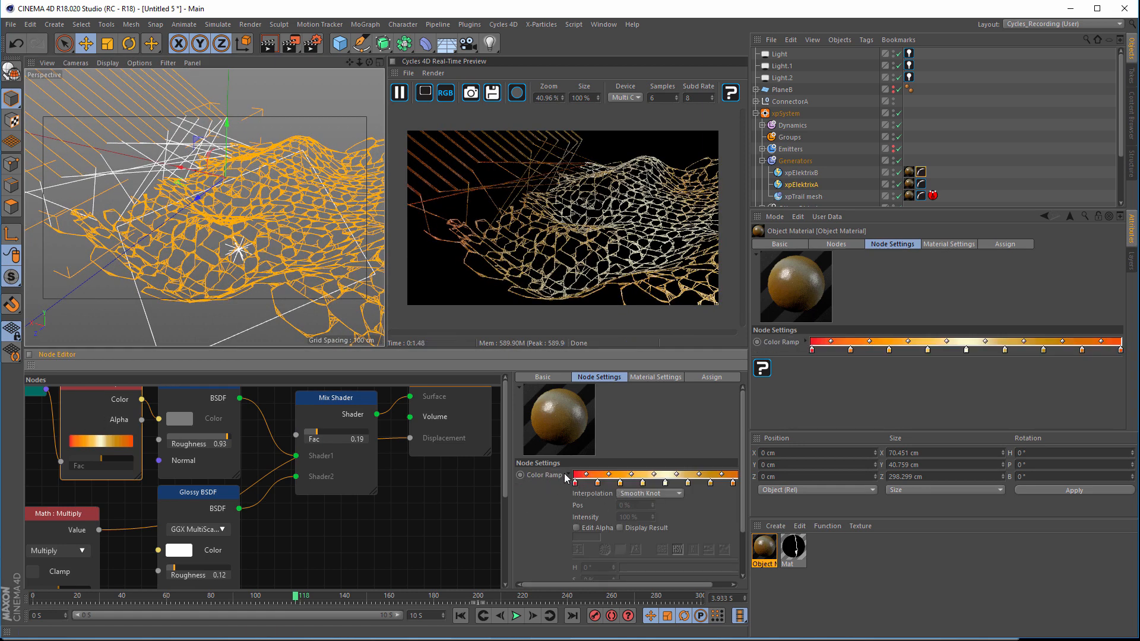
pyautogui.scroll(-2, 570, 478)
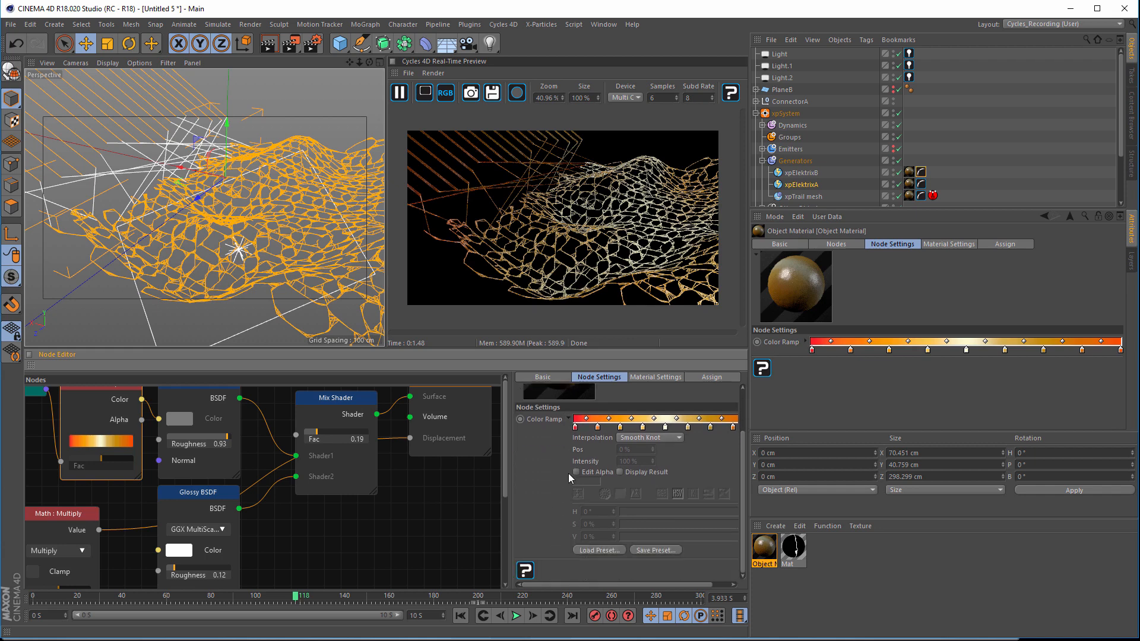
pyautogui.click(595, 550)
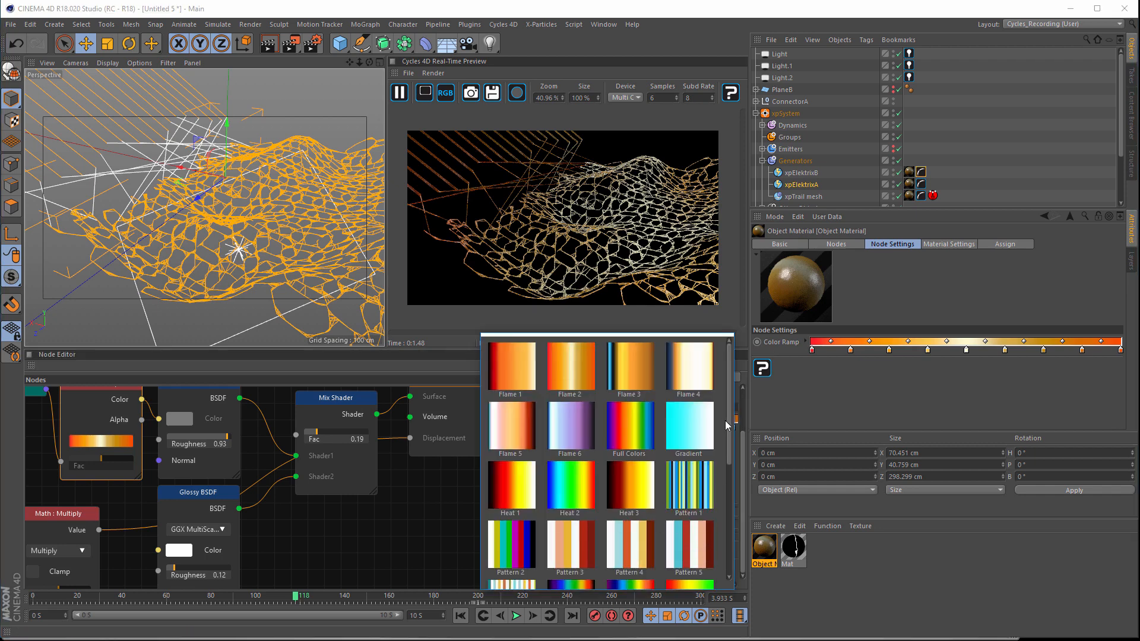
pyautogui.moveTo(730, 410); pyautogui.dragTo(750, 389)
pyautogui.click(499, 363)
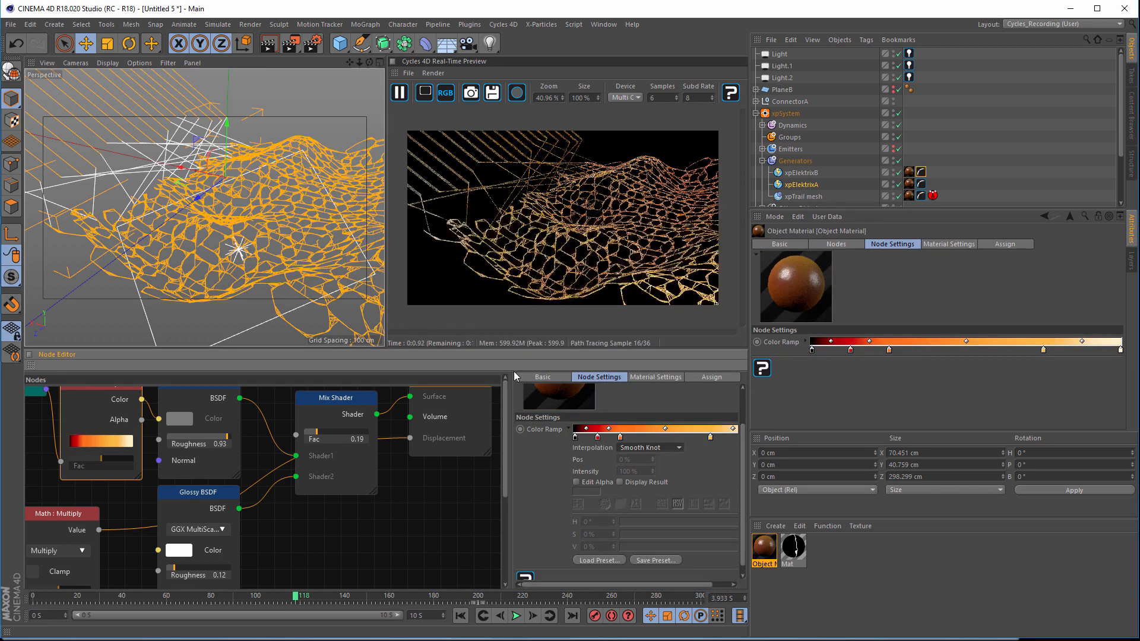
pyautogui.scroll(3, 555, 475)
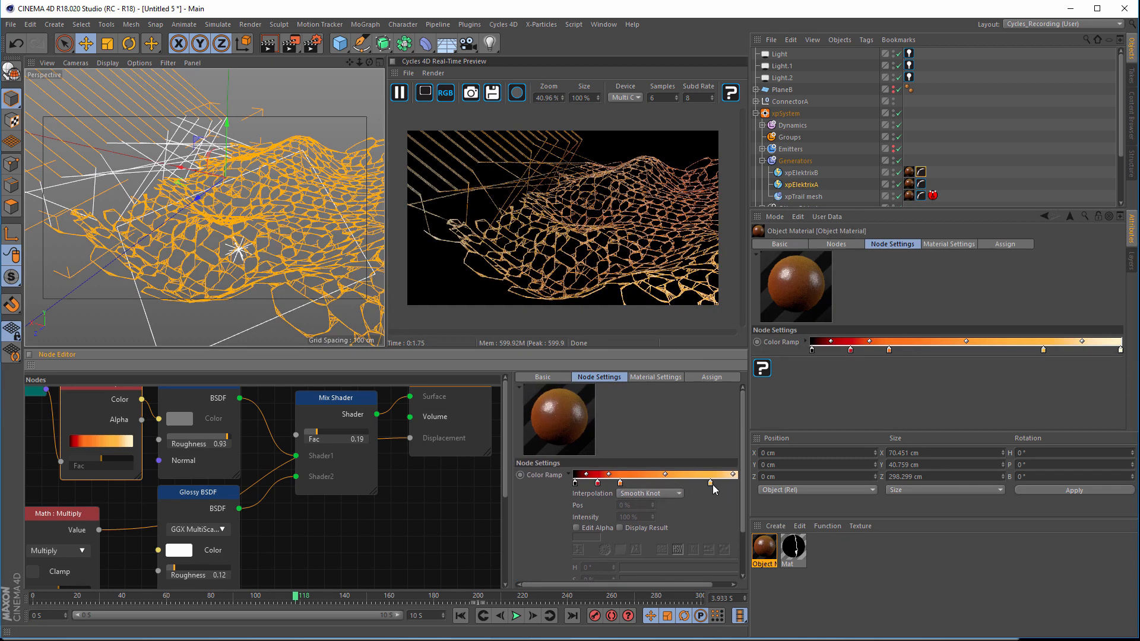
pyautogui.click(569, 473)
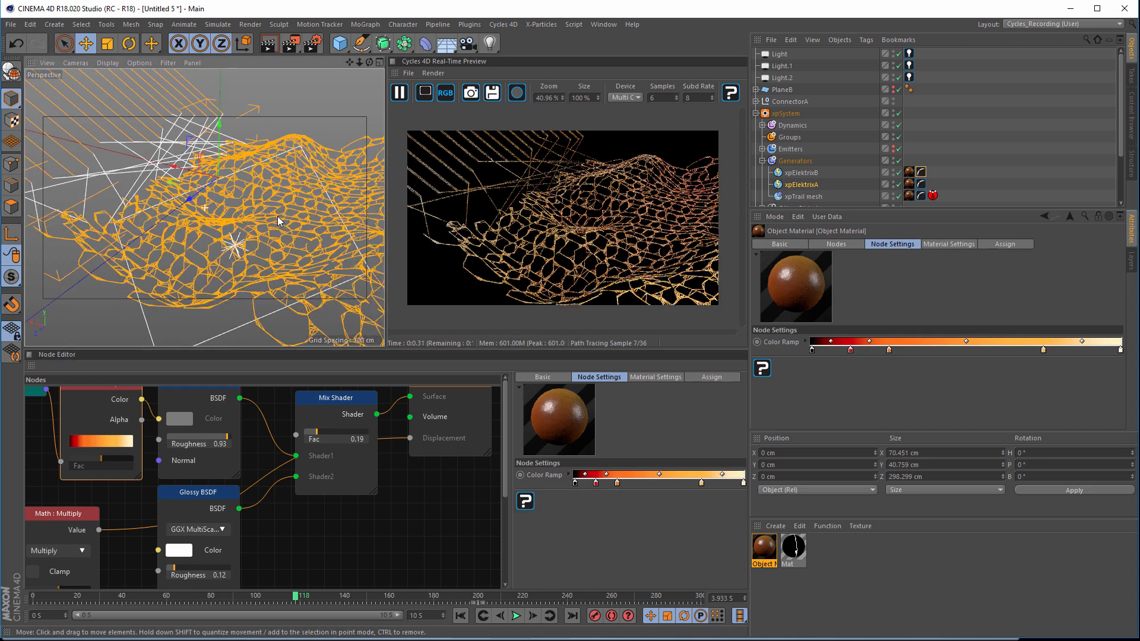
# Step: Add a null object, place it at about X -58 cm, Z 57 cm on the mesh, and rename it Focus
pyautogui.click(54, 25)
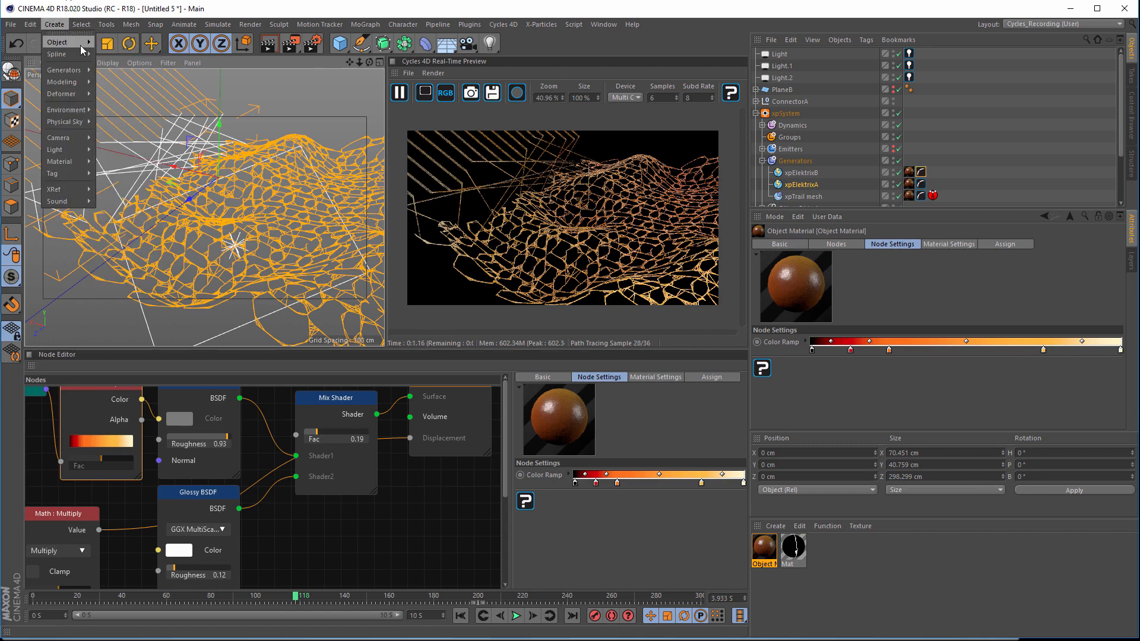
pyautogui.moveTo(58, 43)
pyautogui.click(113, 43)
pyautogui.moveTo(173, 165); pyautogui.dragTo(200, 202)
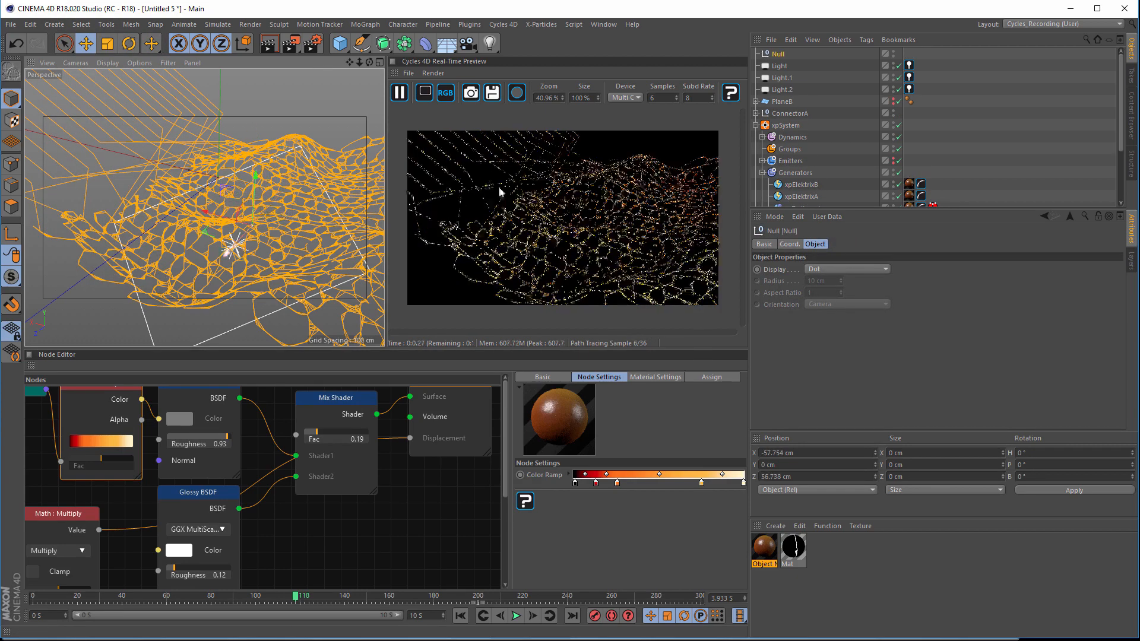
pyautogui.doubleClick(780, 53)
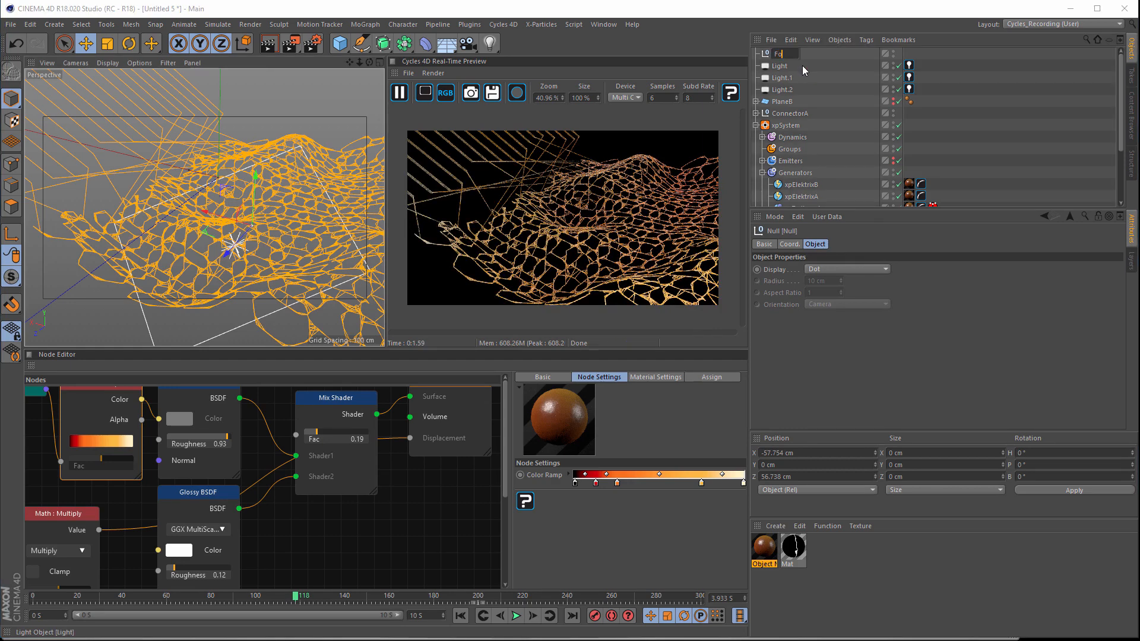
pyautogui.write('Focus')
pyautogui.press('Return')
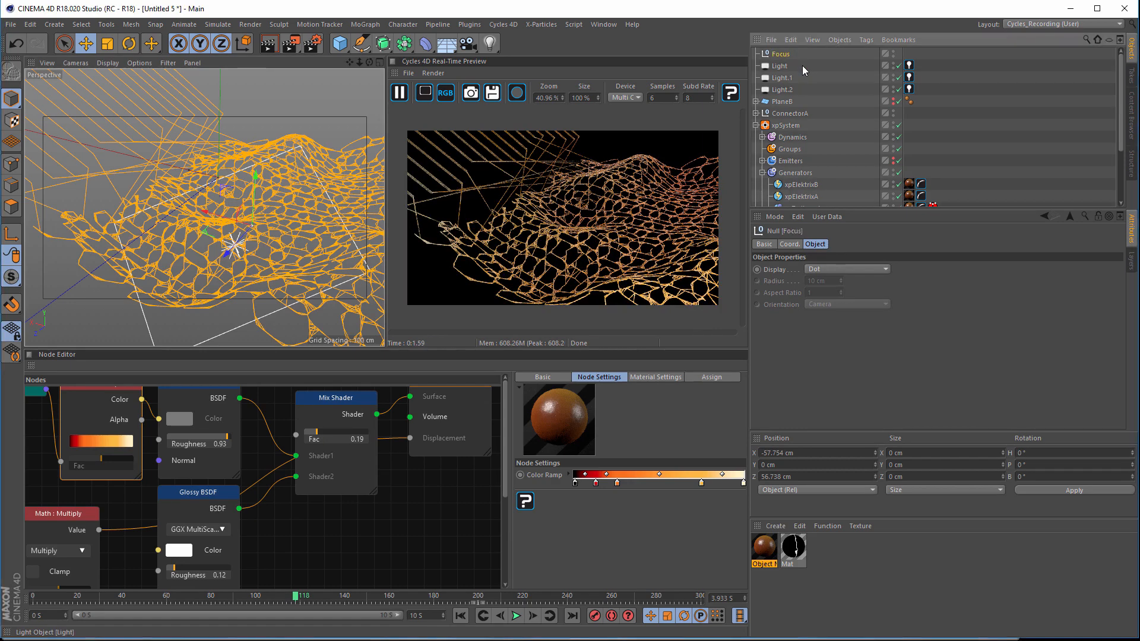
# Step: Add a Cycles 4D camera to the scene
pyautogui.click(502, 24)
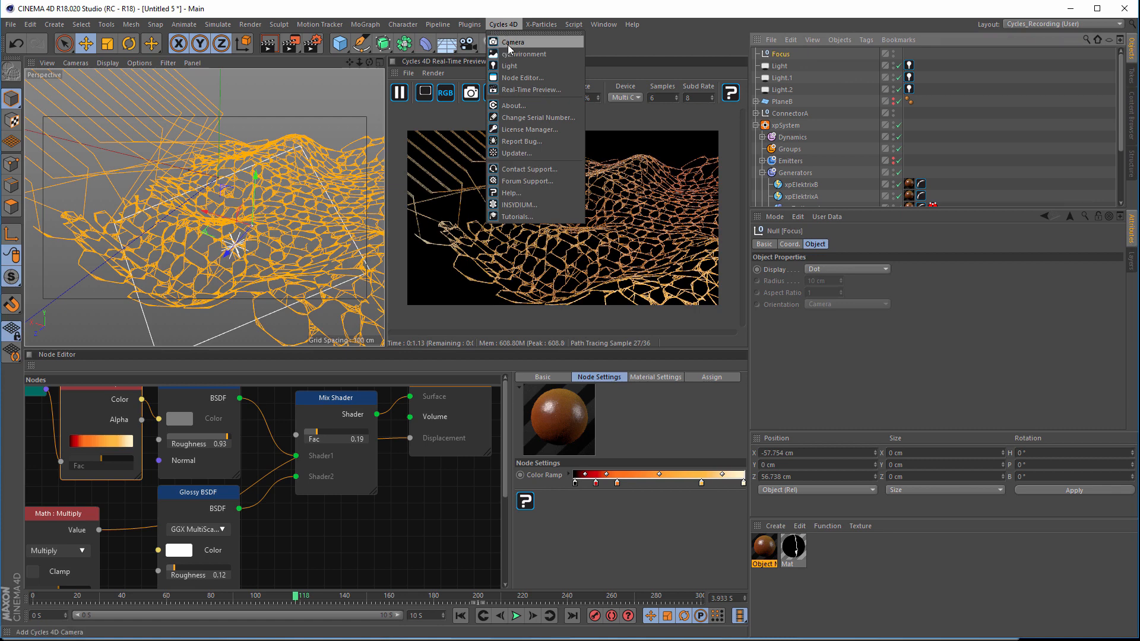
pyautogui.click(507, 45)
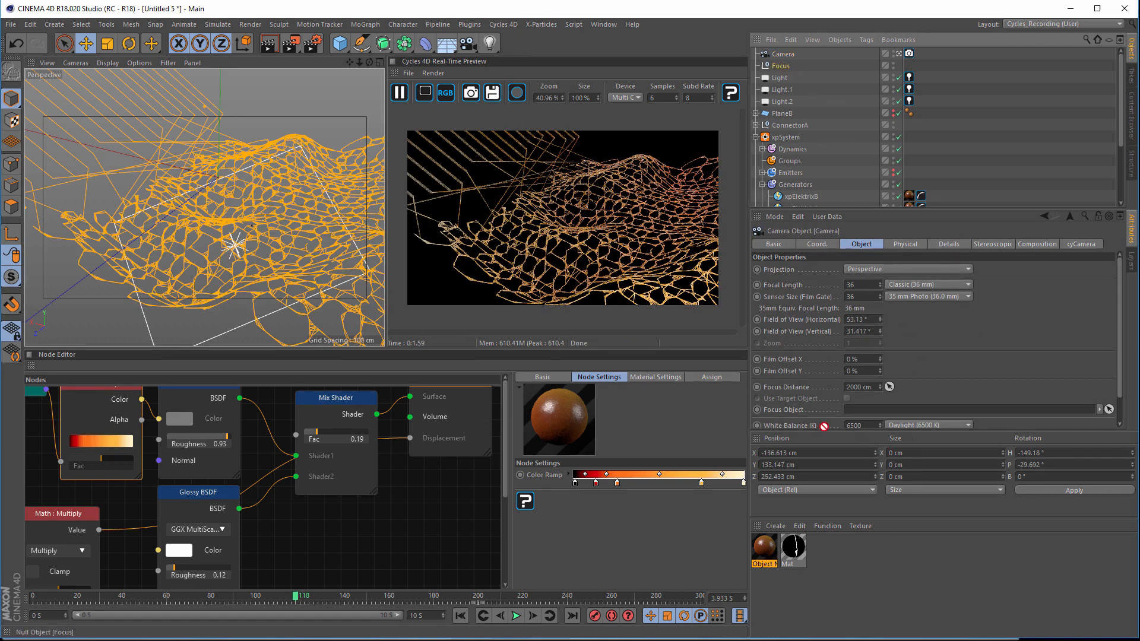
# Step: Assign the Focus null as the camera's focus object and set the Cycles 4D camera's depth of field to size 0.08 with 6 blades
pyautogui.moveTo(884, 414); pyautogui.dragTo(886, 410)
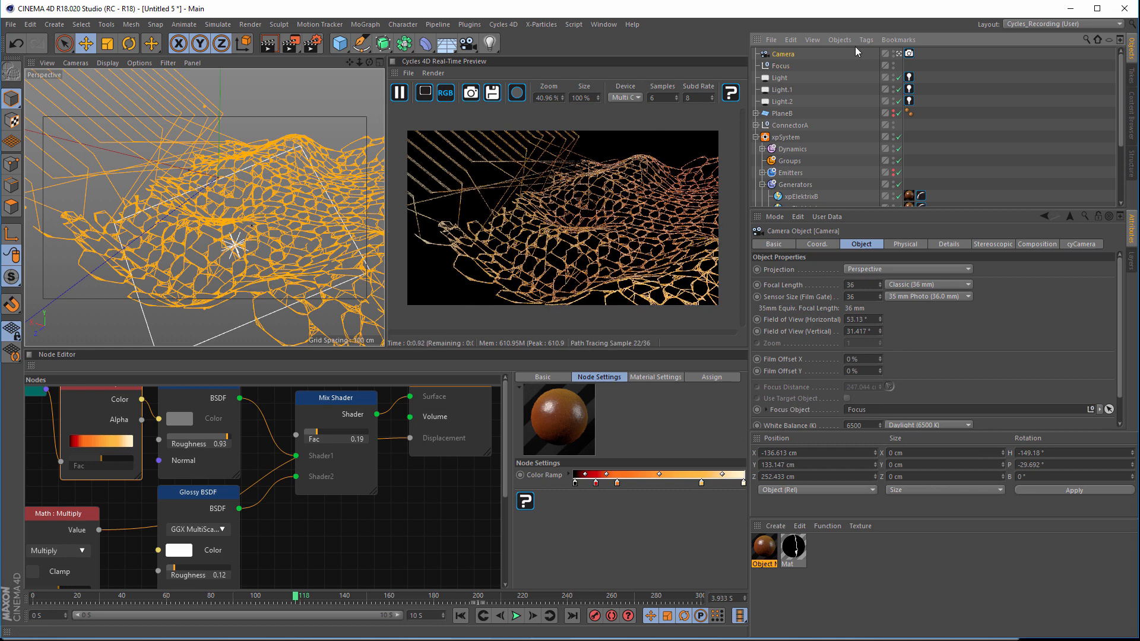
pyautogui.click(908, 53)
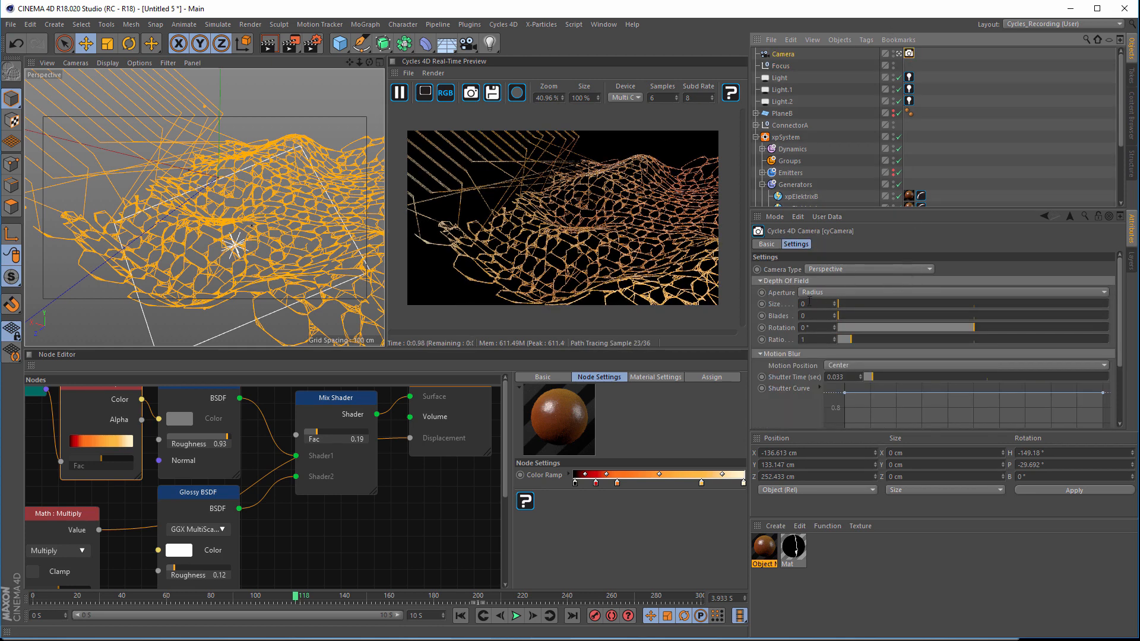
pyautogui.moveTo(838, 304); pyautogui.dragTo(859, 301)
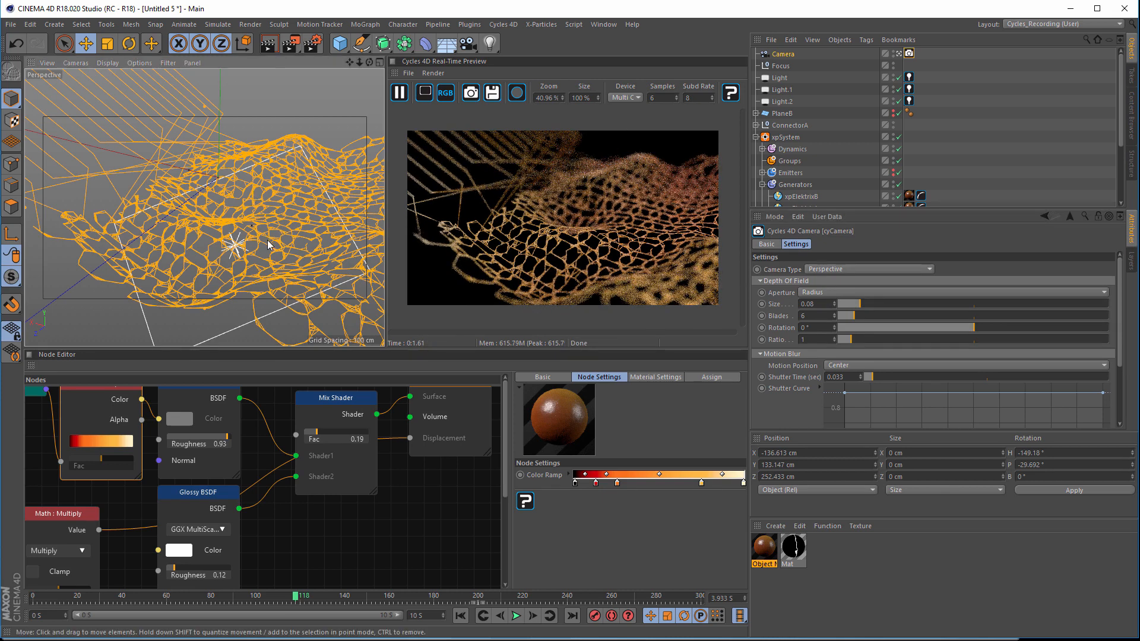
# Step: Deselect the camera and examine the depth of field on the mesh from a slightly different angle at frames 102 and 135
pyautogui.keyDown('alt'); pyautogui.moveTo(256, 236); pyautogui.dragTo(297, 241); pyautogui.keyUp('alt')
pyautogui.click(1003, 125)
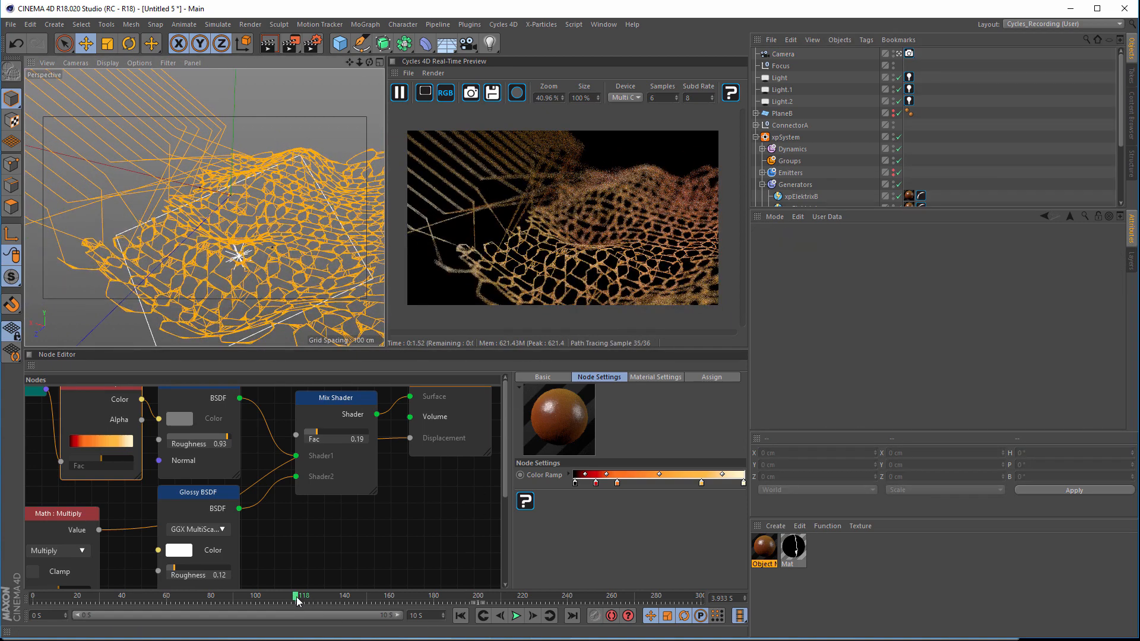
pyautogui.moveTo(297, 597); pyautogui.dragTo(266, 608)
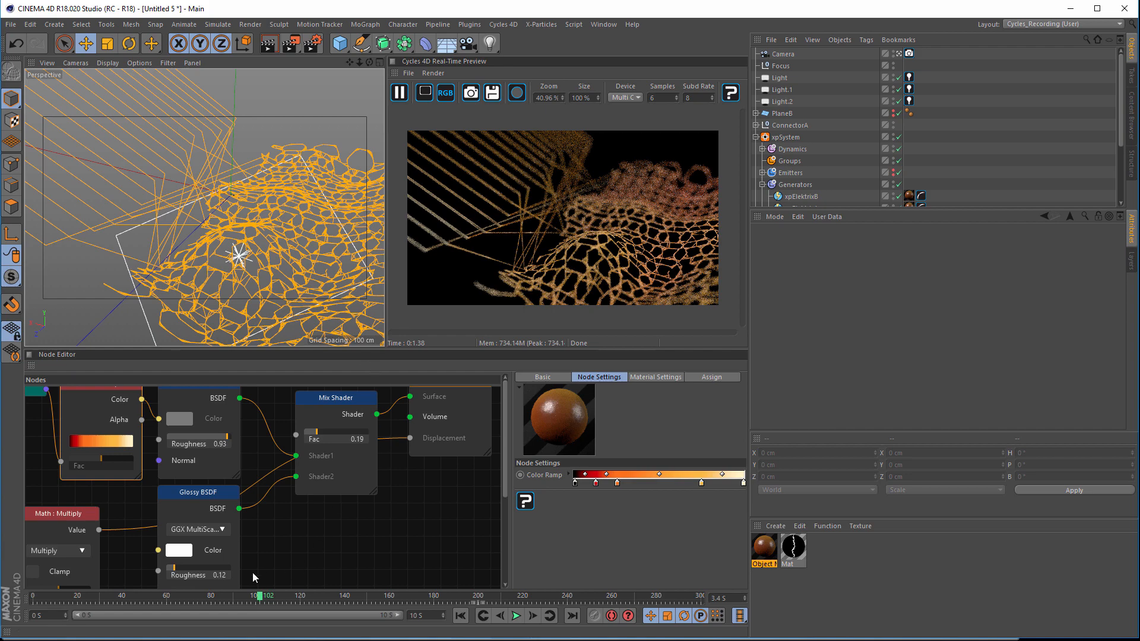
pyautogui.moveTo(267, 602); pyautogui.dragTo(343, 602)
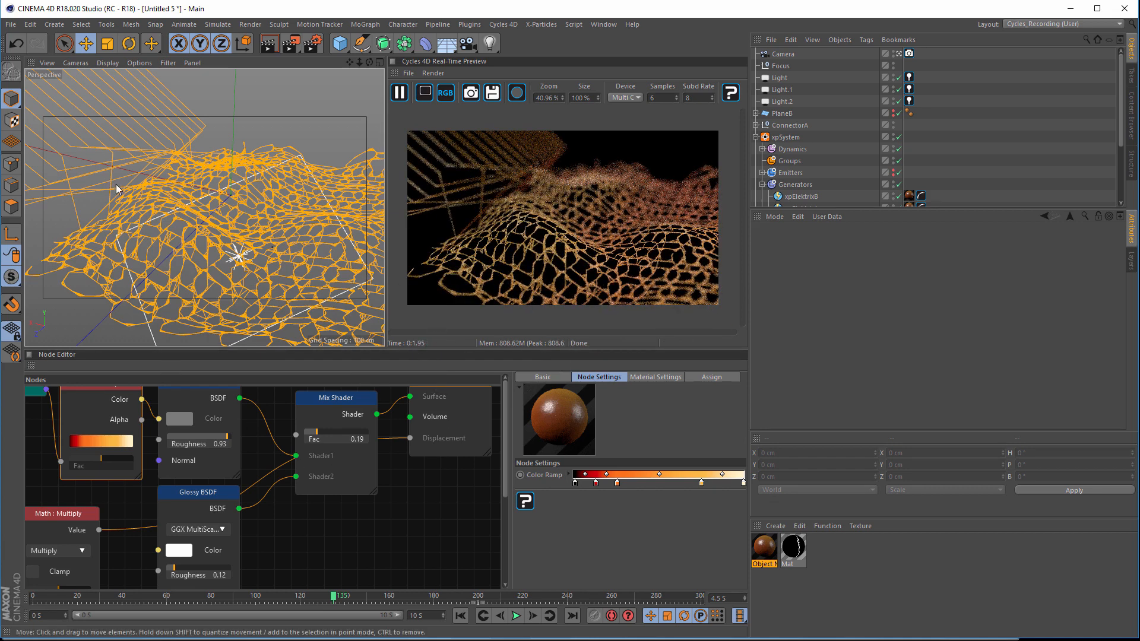
pyautogui.scroll(-1, 395, 512)
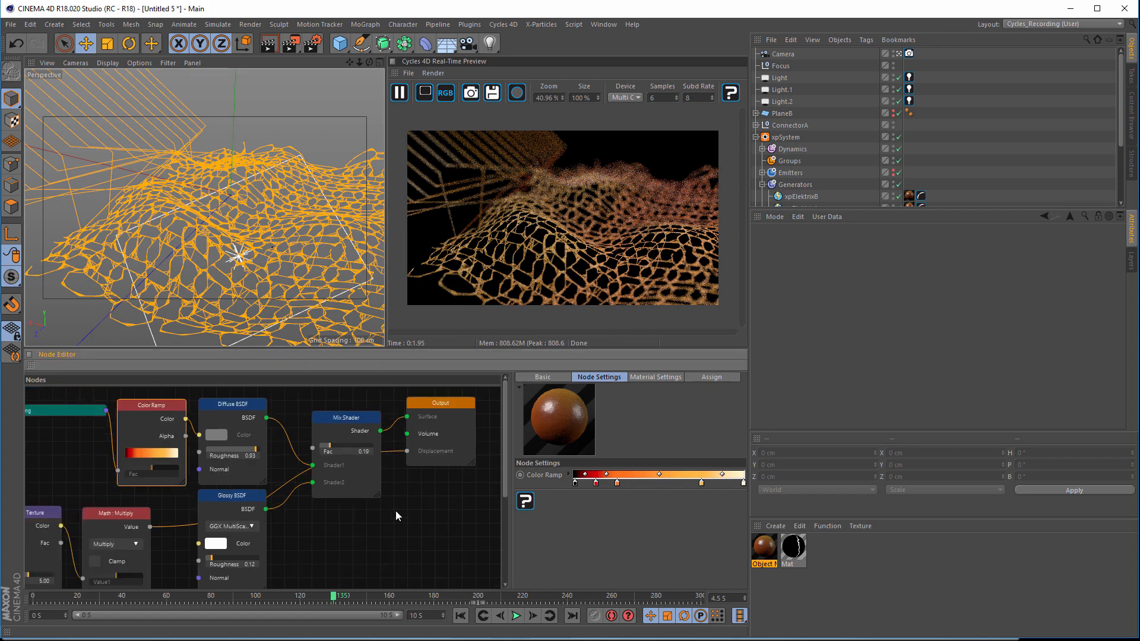